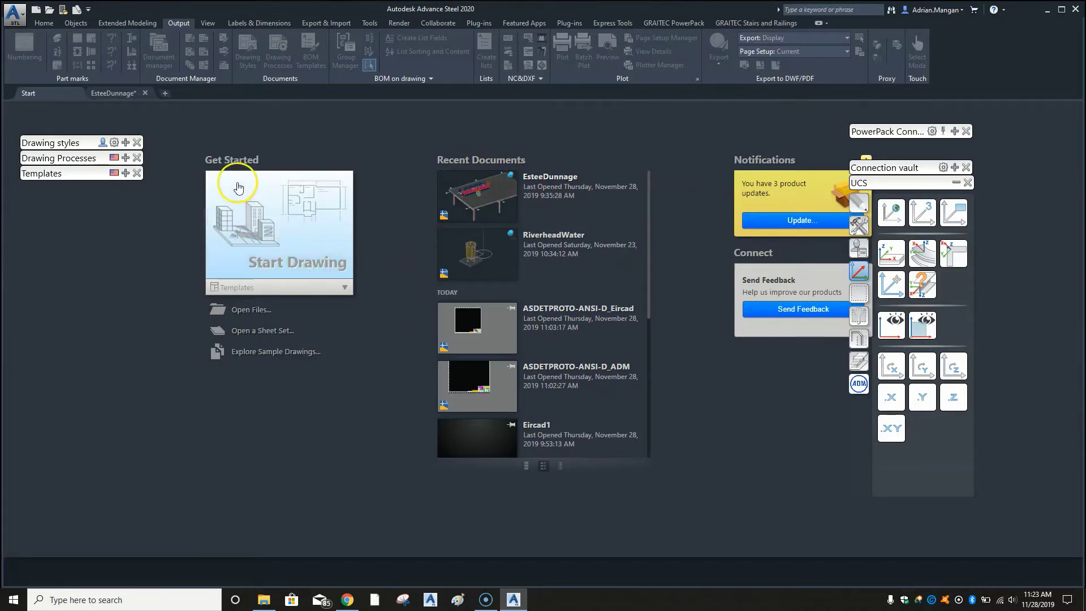
- Start opening a drawing file and browse to C:\ProgramData\Autodesk\Advance Steel 2020\USA
{"action": "left_click", "coordinate": [252, 310]}
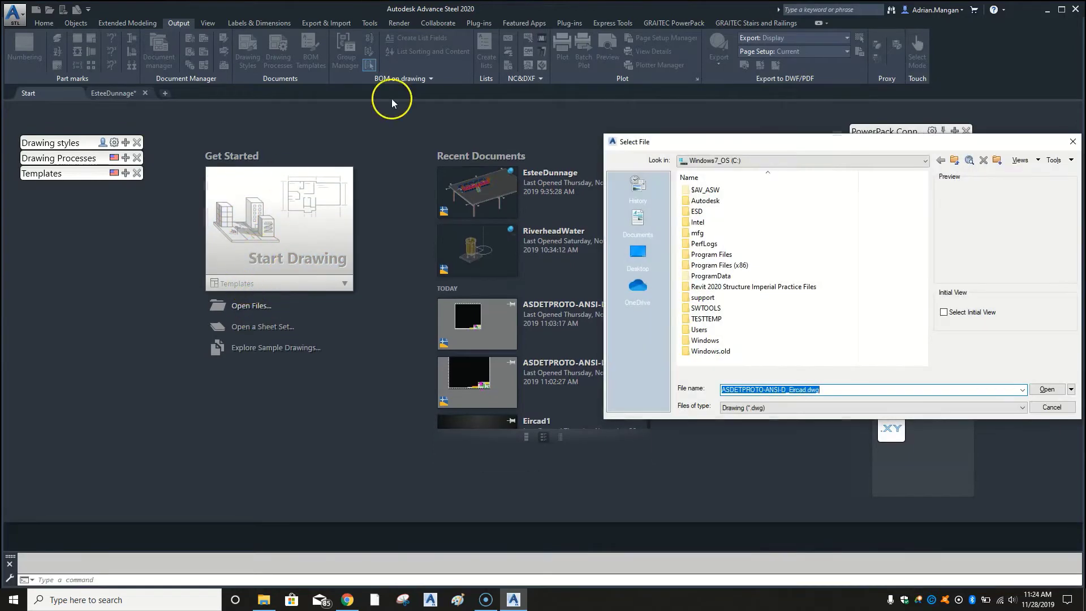
{"action": "left_click", "coordinate": [735, 155]}
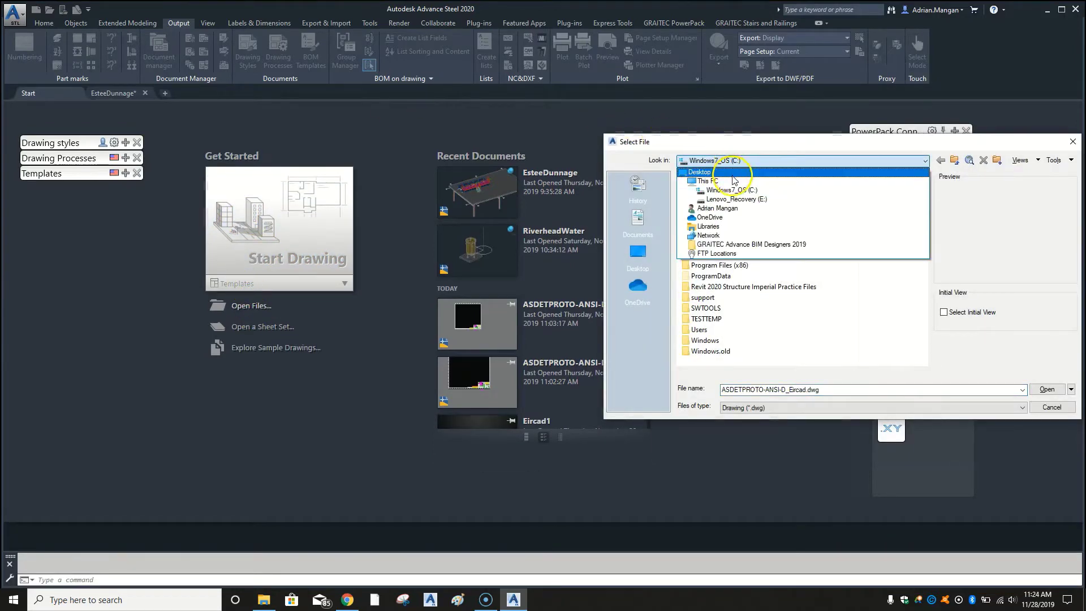
{"action": "left_click", "coordinate": [730, 181]}
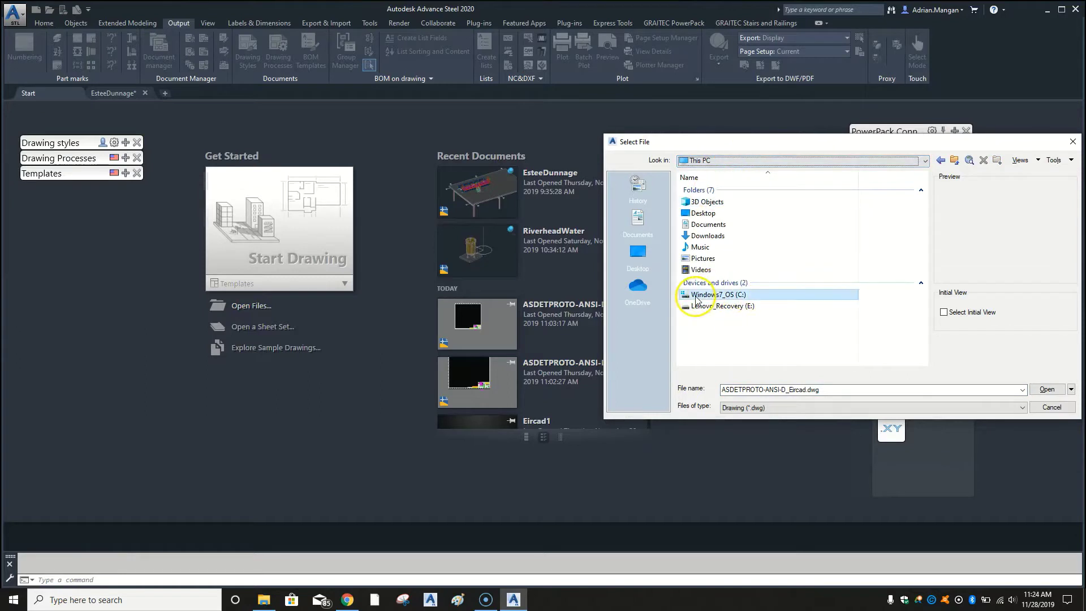
{"action": "double_click", "coordinate": [700, 293]}
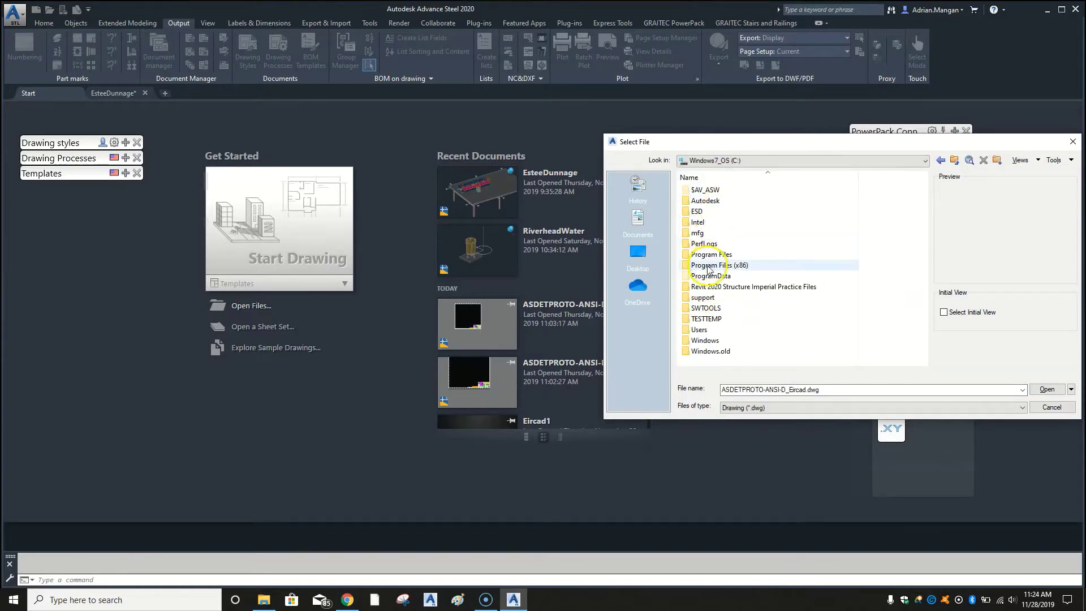
{"action": "double_click", "coordinate": [709, 275]}
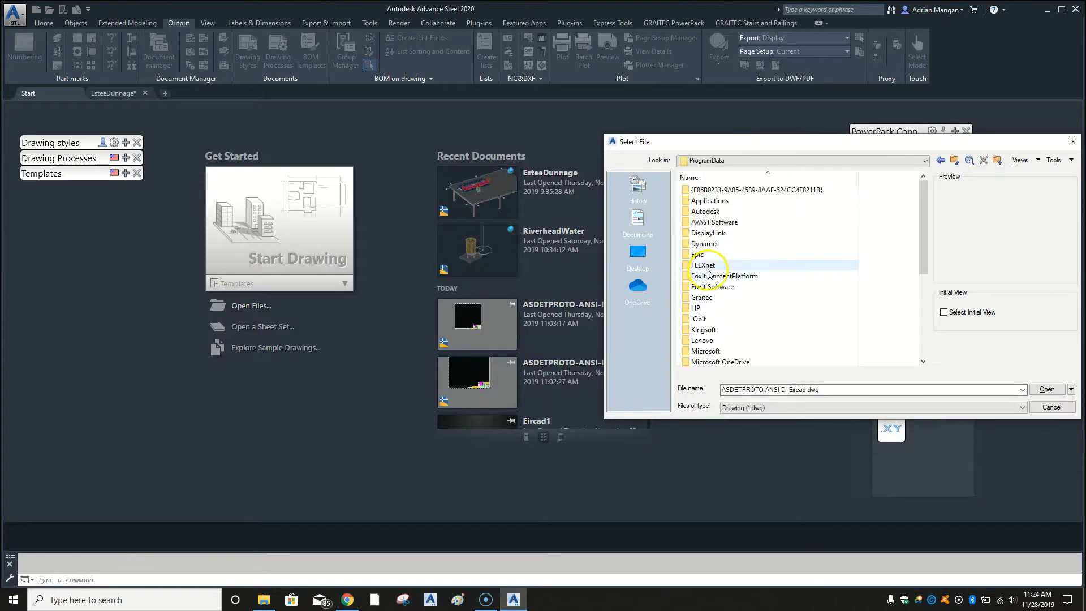
{"action": "double_click", "coordinate": [711, 212]}
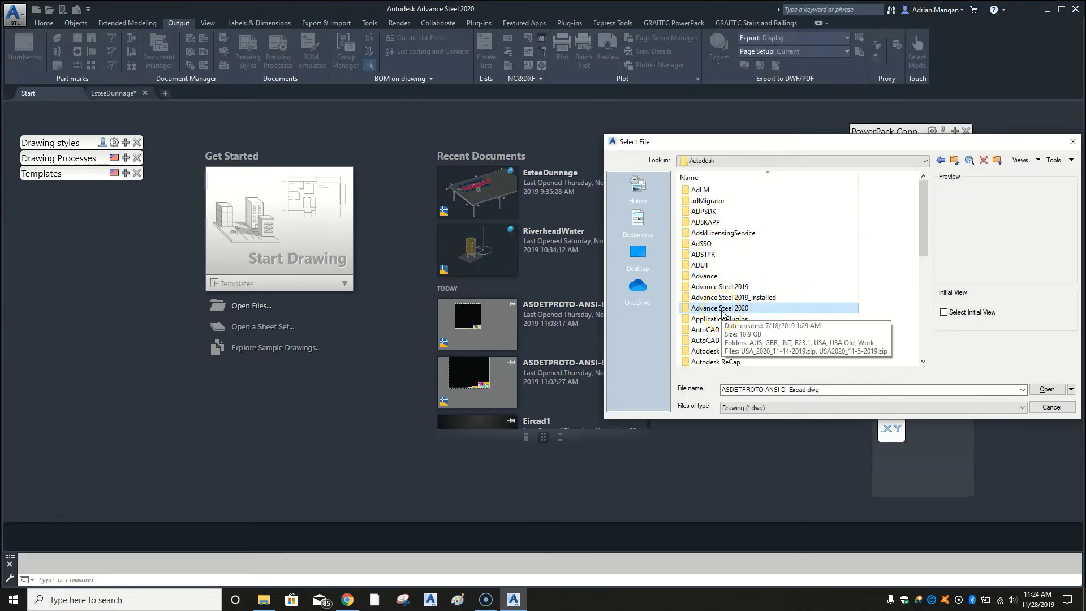
{"action": "double_click", "coordinate": [721, 309]}
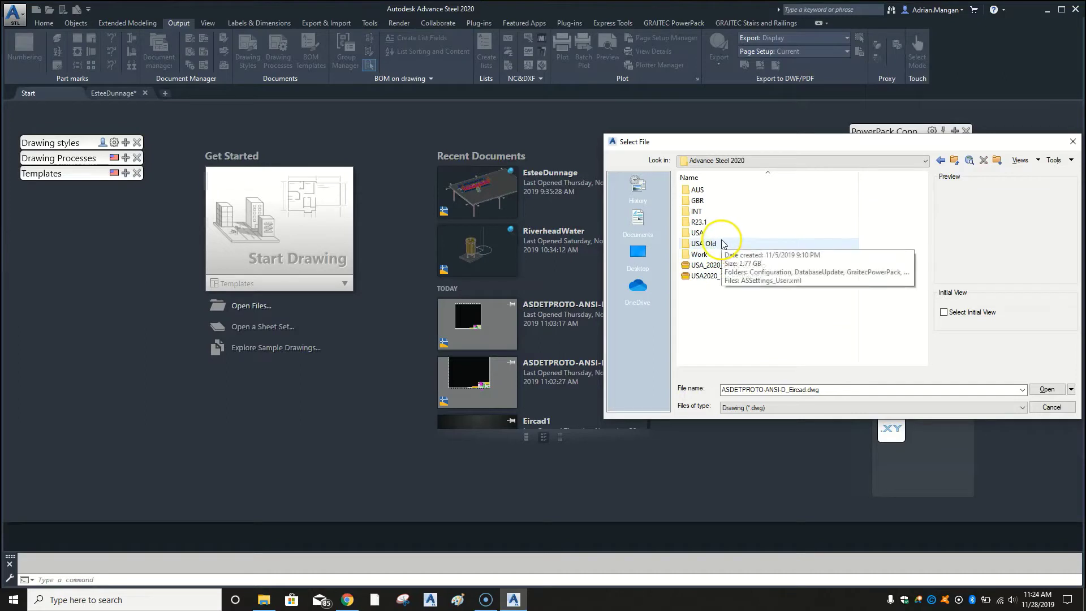
{"action": "left_click", "coordinate": [725, 233]}
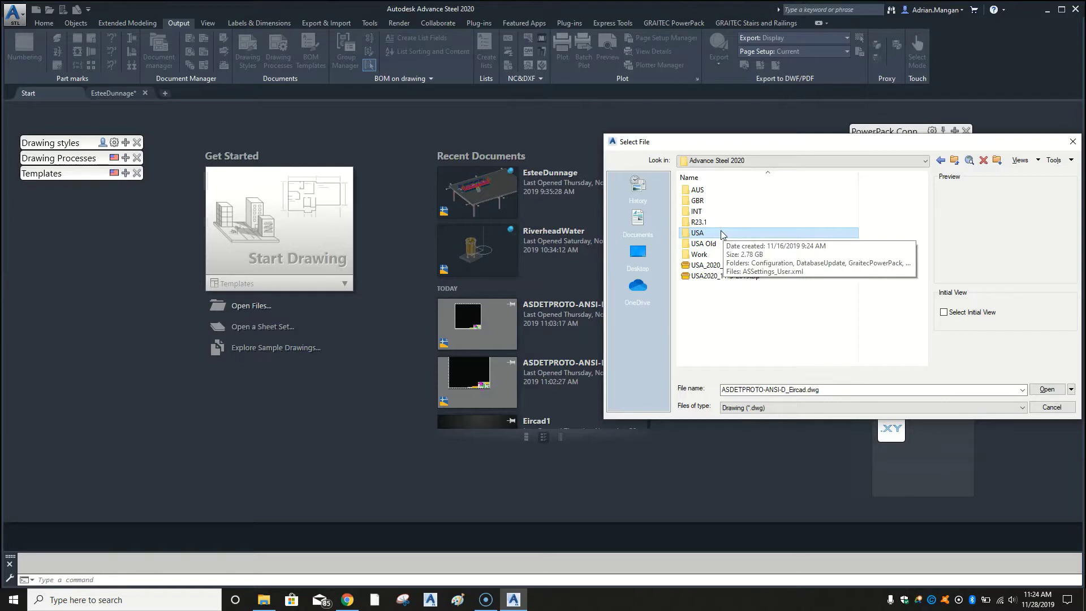
{"action": "left_click", "coordinate": [727, 233]}
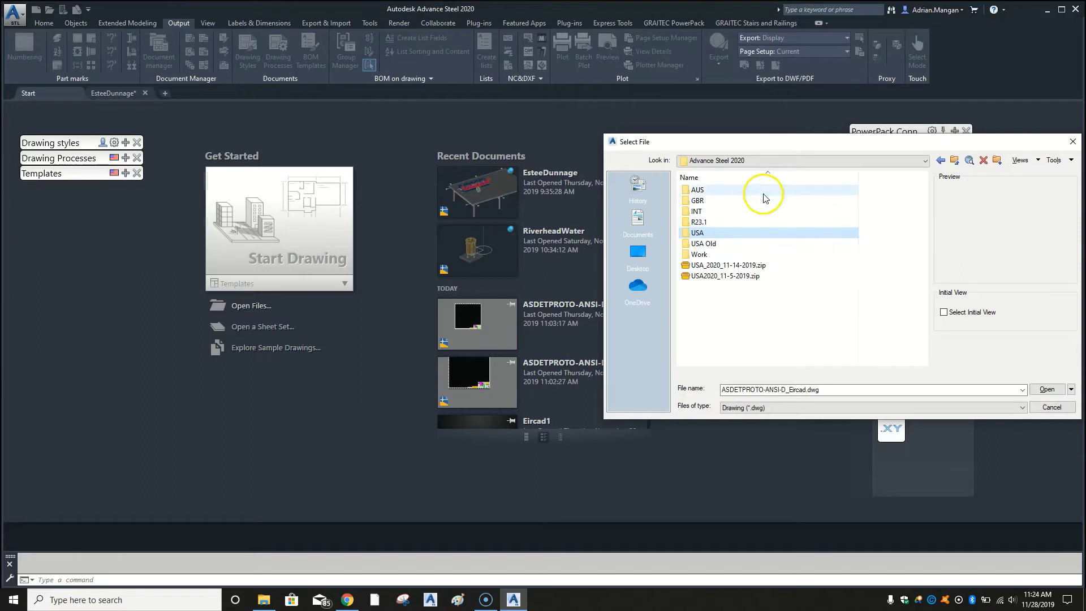
{"action": "double_click", "coordinate": [752, 229]}
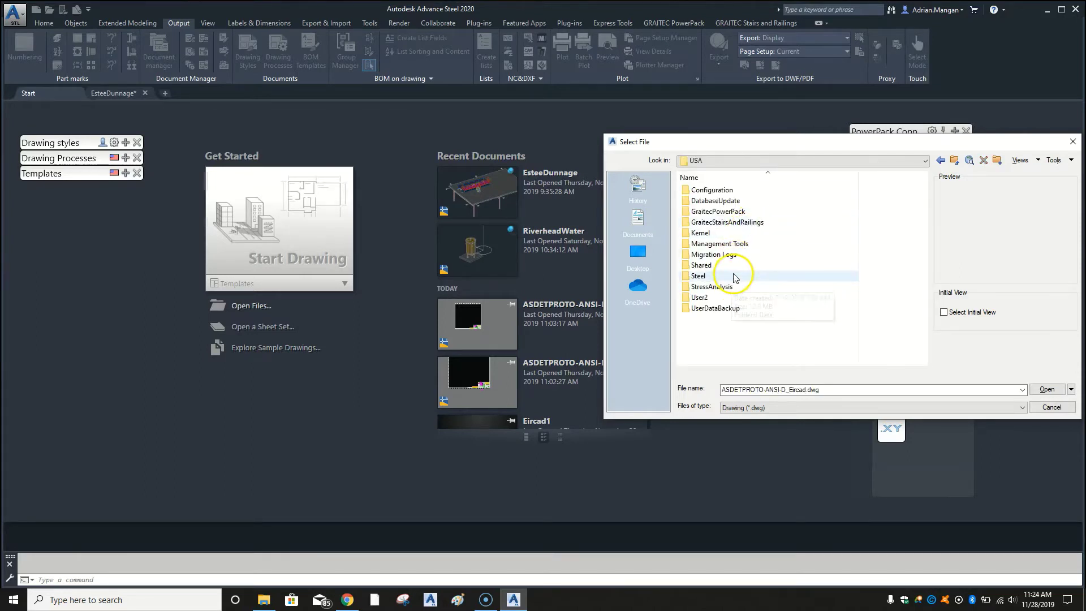
{"action": "double_click", "coordinate": [733, 276]}
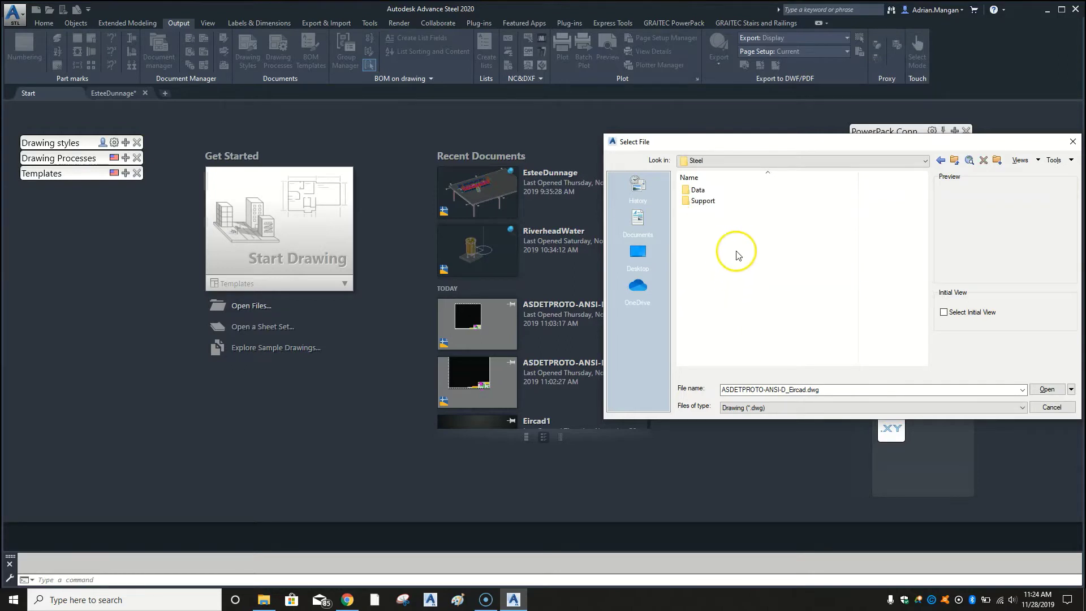
{"action": "left_click", "coordinate": [735, 160]}
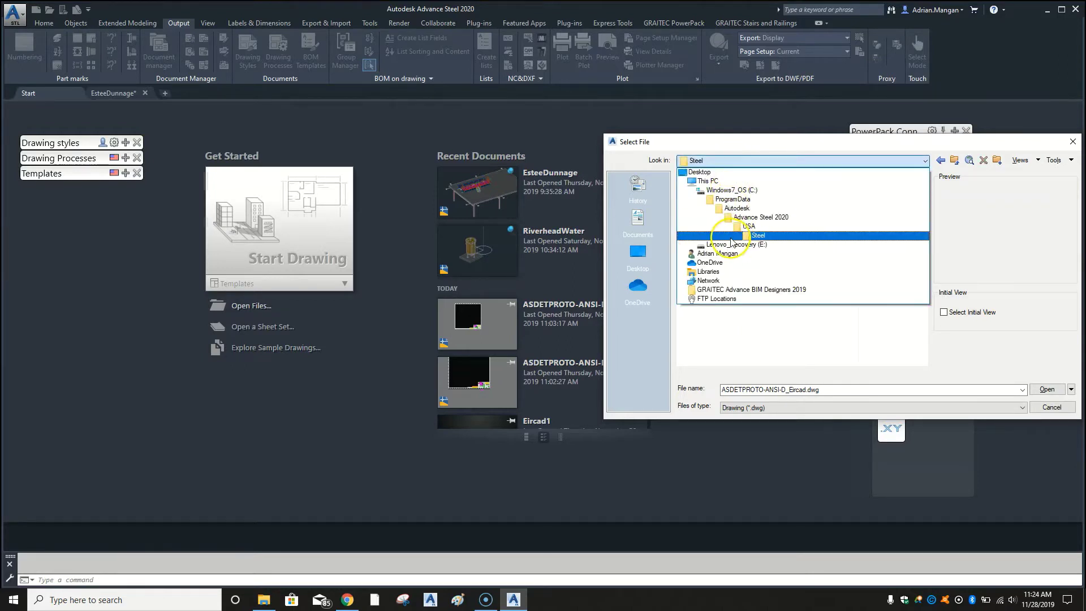
{"action": "left_click", "coordinate": [739, 227]}
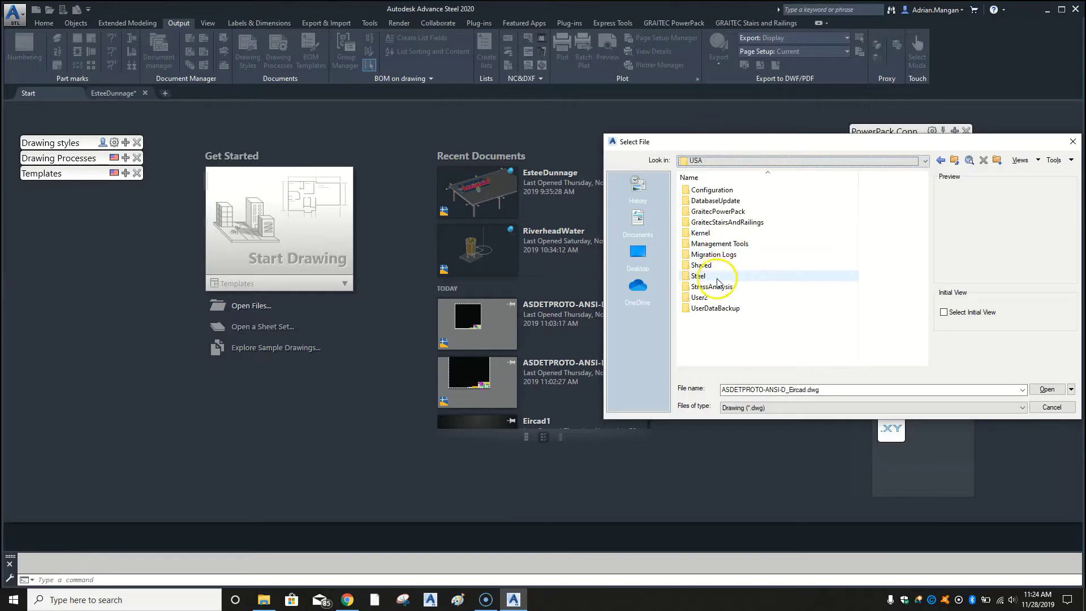
- Open ASDETPROTO-ANSI-D_ADM.dwg from the Prototypes folder inside the USA Shared folder
{"action": "double_click", "coordinate": [723, 266]}
{"action": "double_click", "coordinate": [723, 222]}
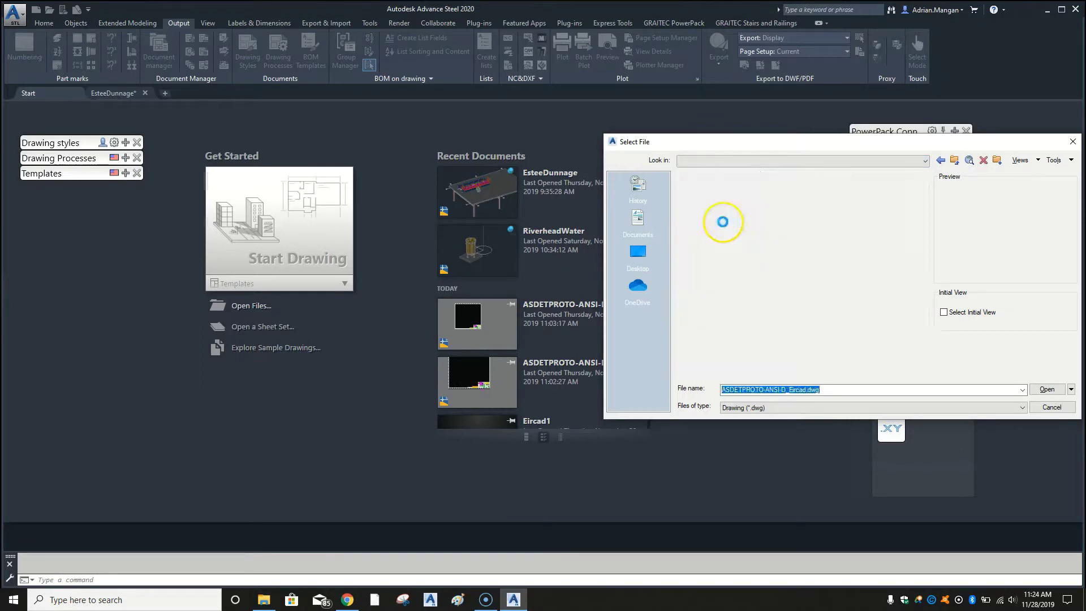
{"action": "double_click", "coordinate": [725, 222]}
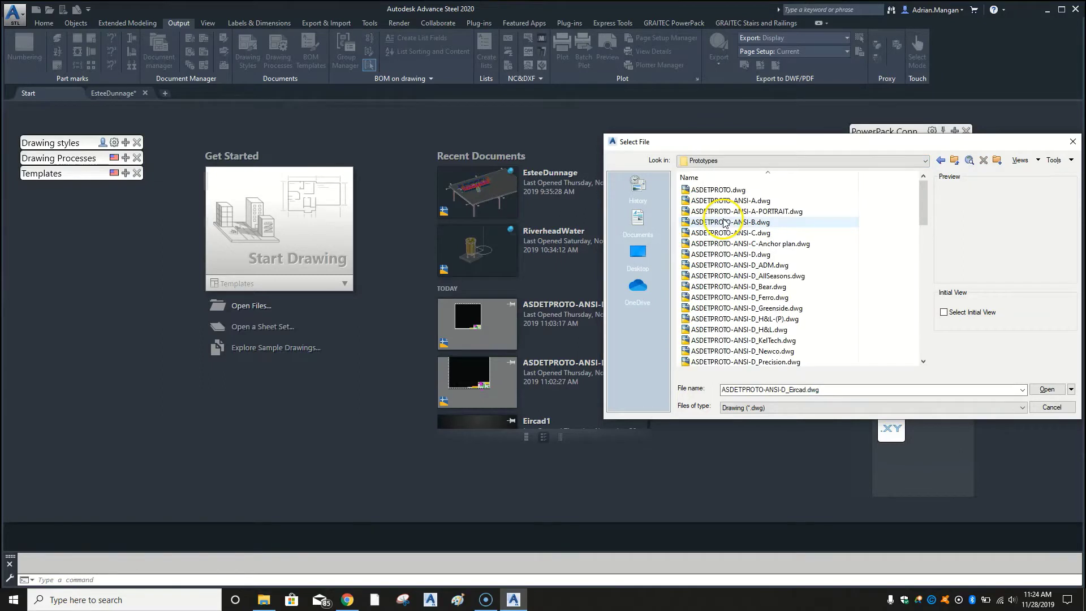
{"action": "left_click", "coordinate": [771, 266]}
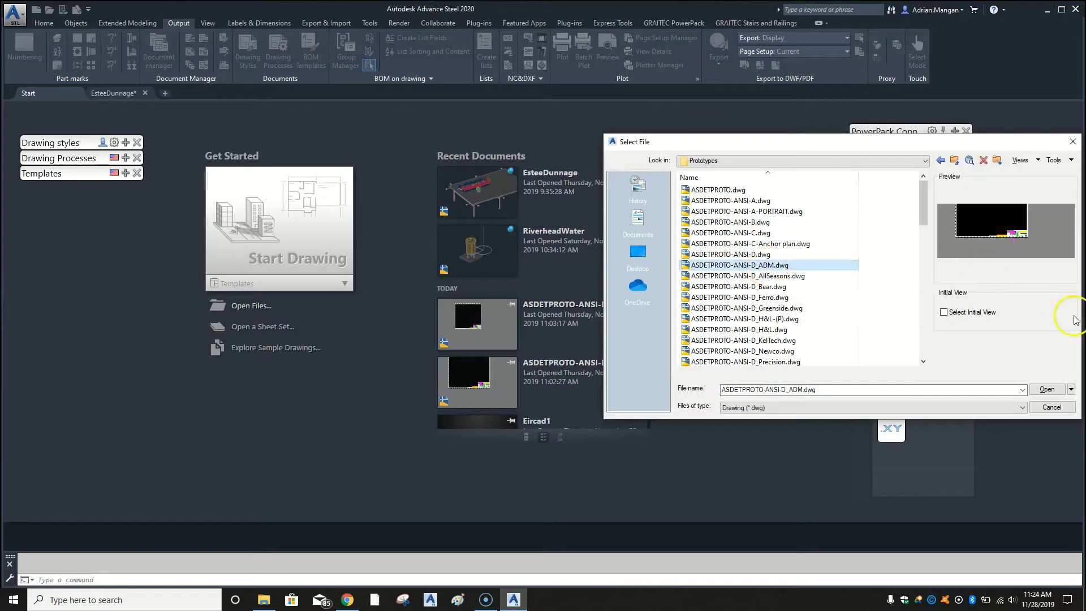
{"action": "left_click", "coordinate": [1048, 390]}
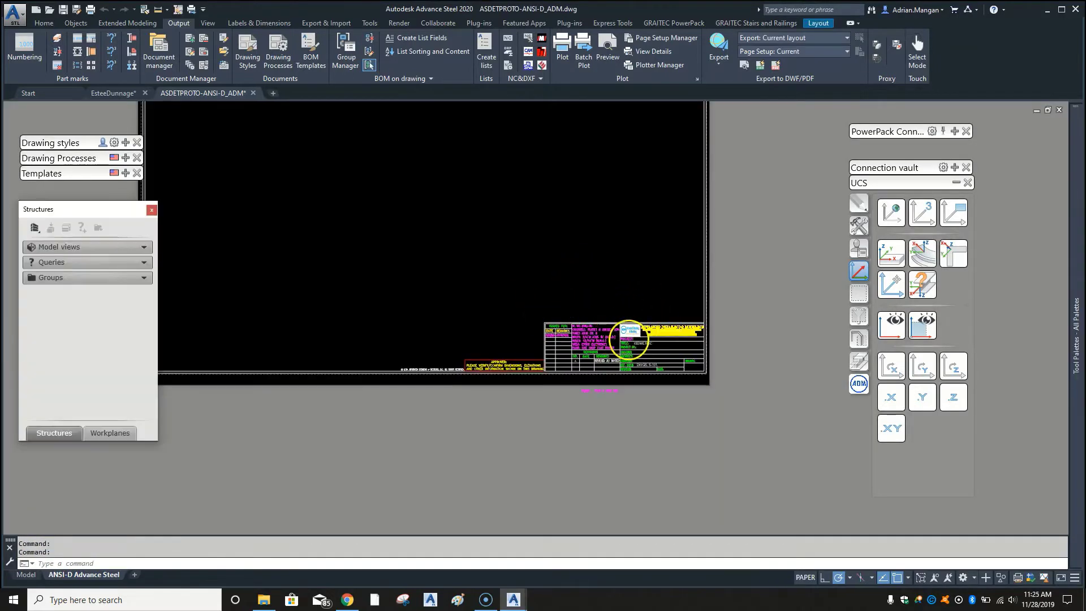
- Run ATTSYNC on the title block HYPERSTEELPAGEHEADER to synchronize its attributes
{"action": "scroll", "coordinate": [626, 339], "scroll_direction": "up", "scroll_amount": 4}
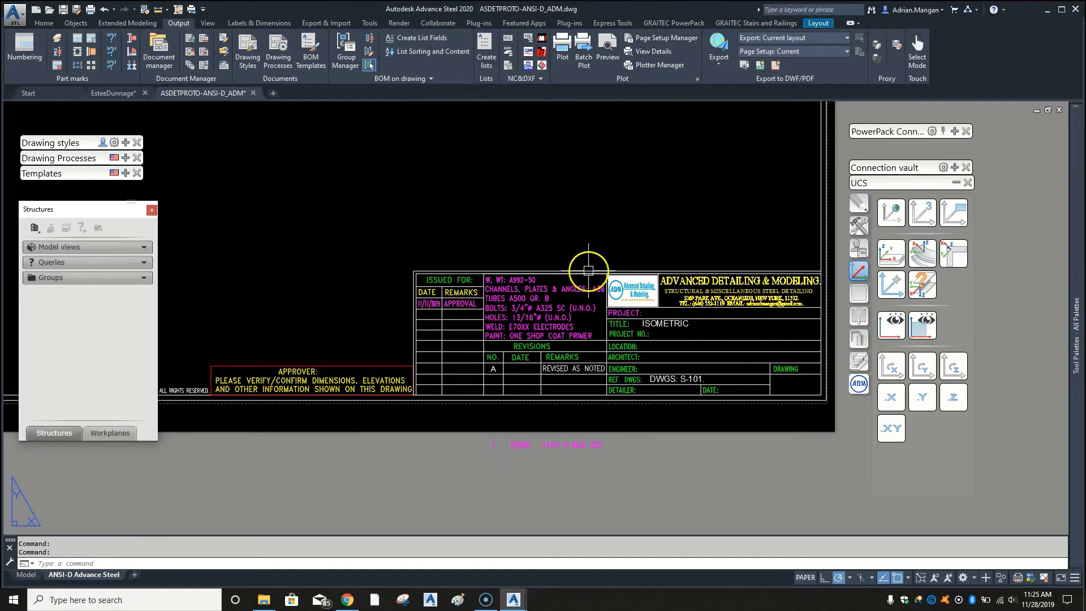
{"action": "left_click", "coordinate": [588, 271]}
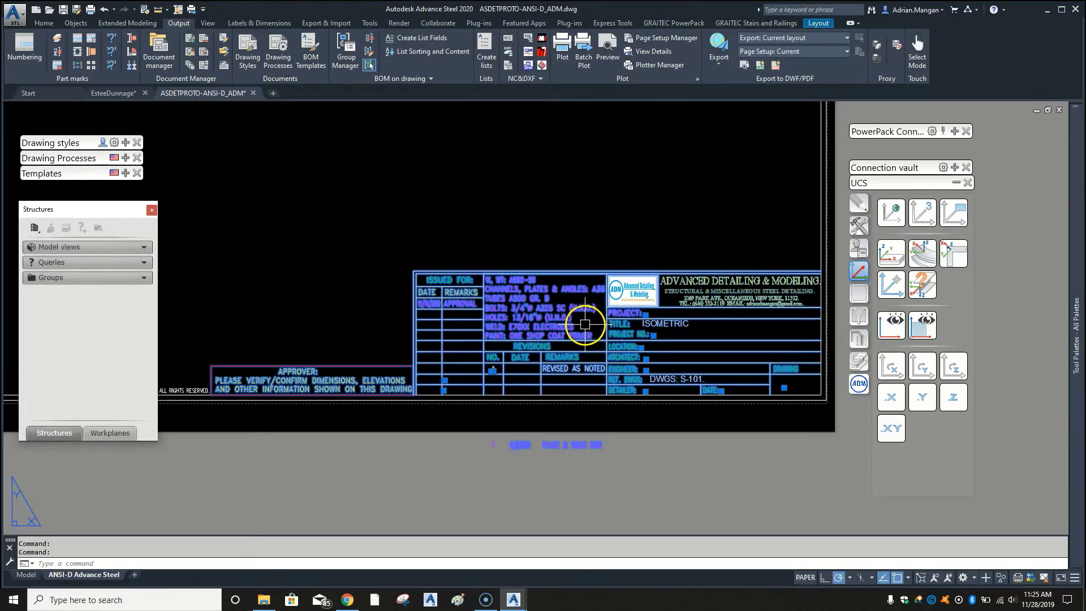
{"action": "key", "text": "Escape"}
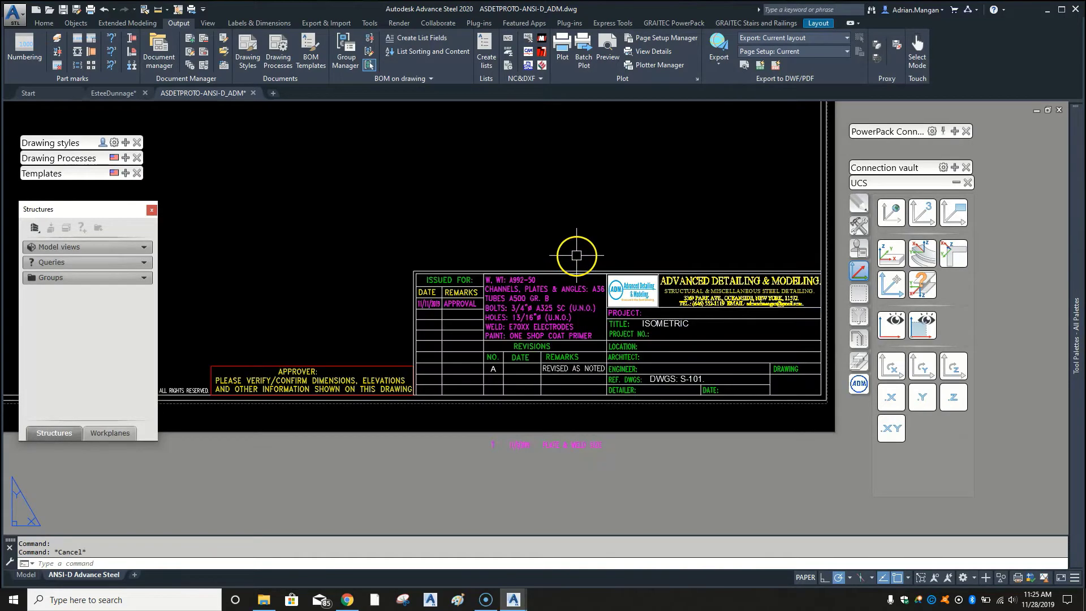
{"action": "left_click", "coordinate": [576, 269]}
{"action": "key", "text": "Escape"}
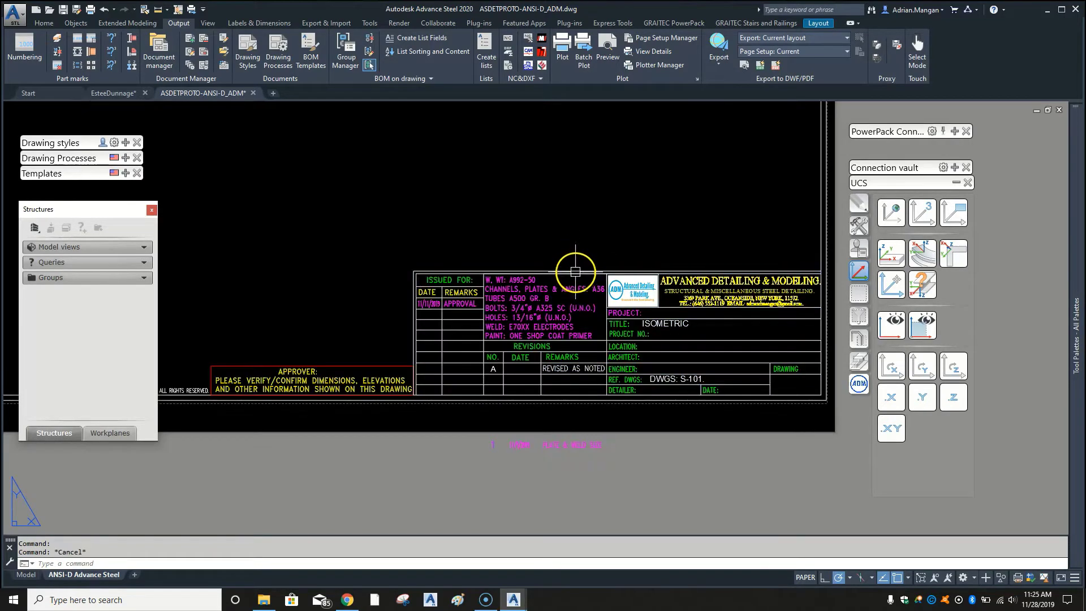
{"action": "type", "text": "attsync"}
{"action": "key", "text": "Return"}
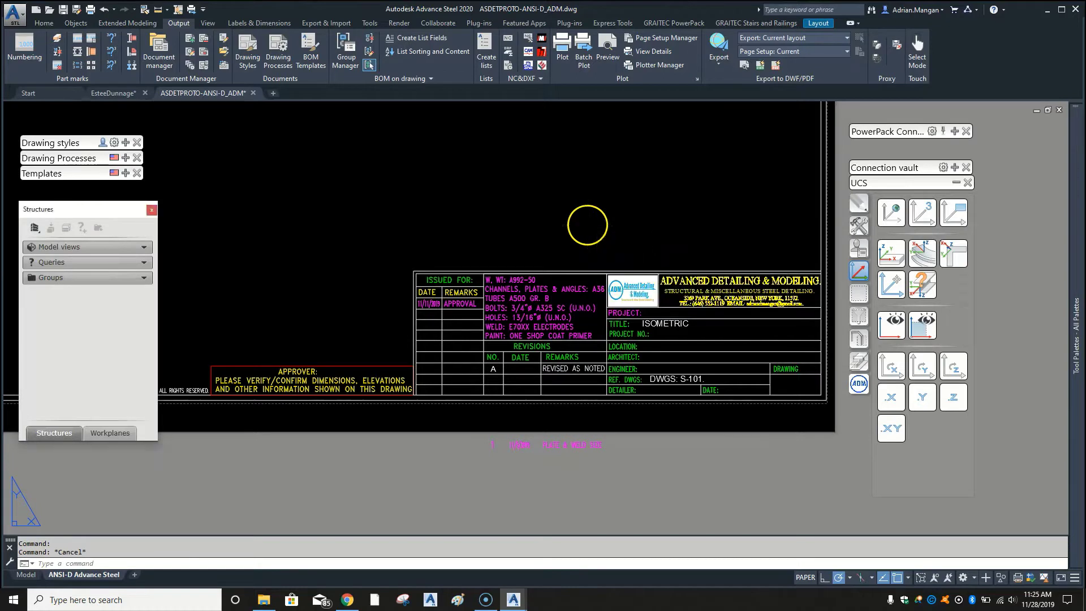
{"action": "left_click", "coordinate": [618, 276]}
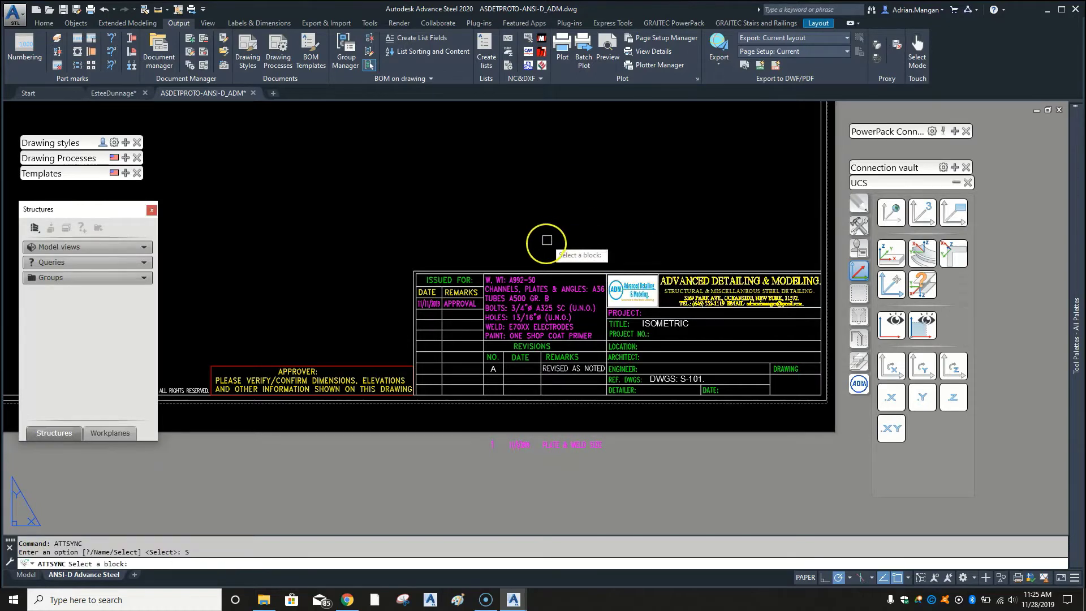
{"action": "left_click", "coordinate": [539, 274]}
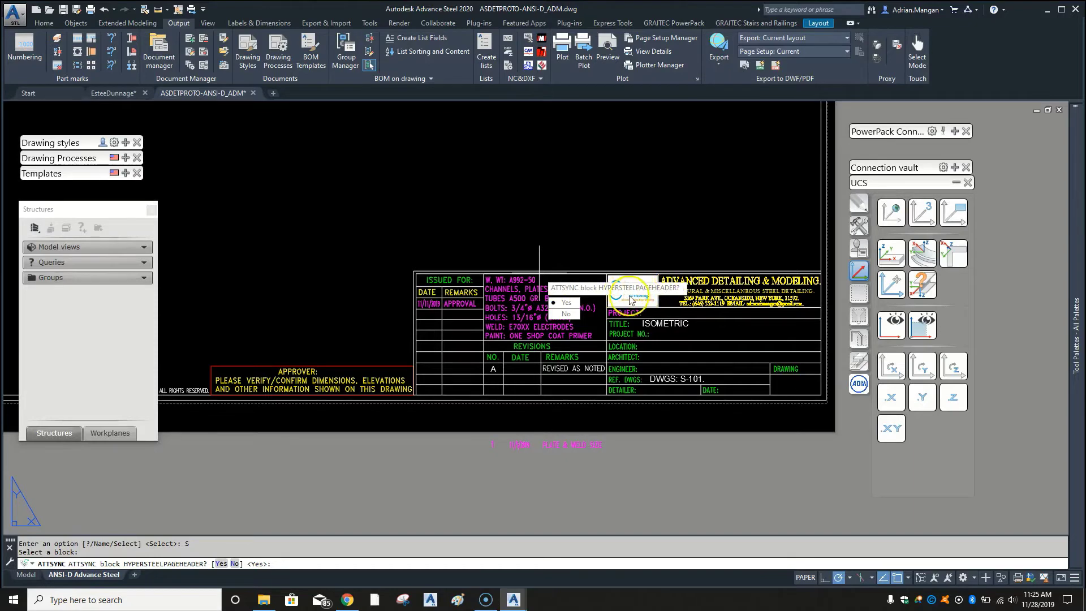
{"action": "left_click", "coordinate": [565, 302]}
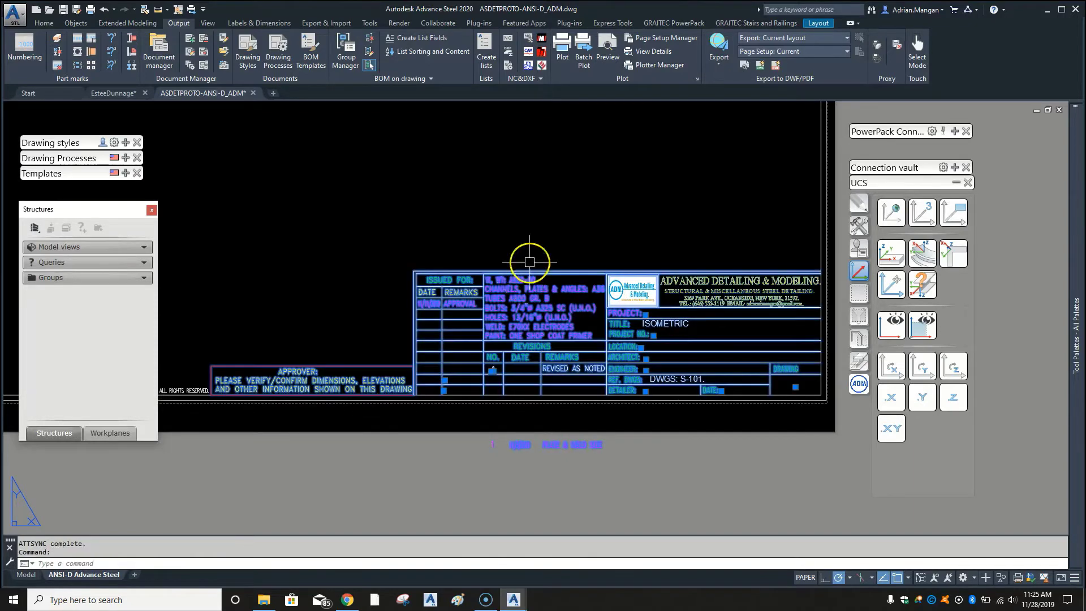
- Open the title block in the Block Editor
{"action": "key", "text": "Escape"}
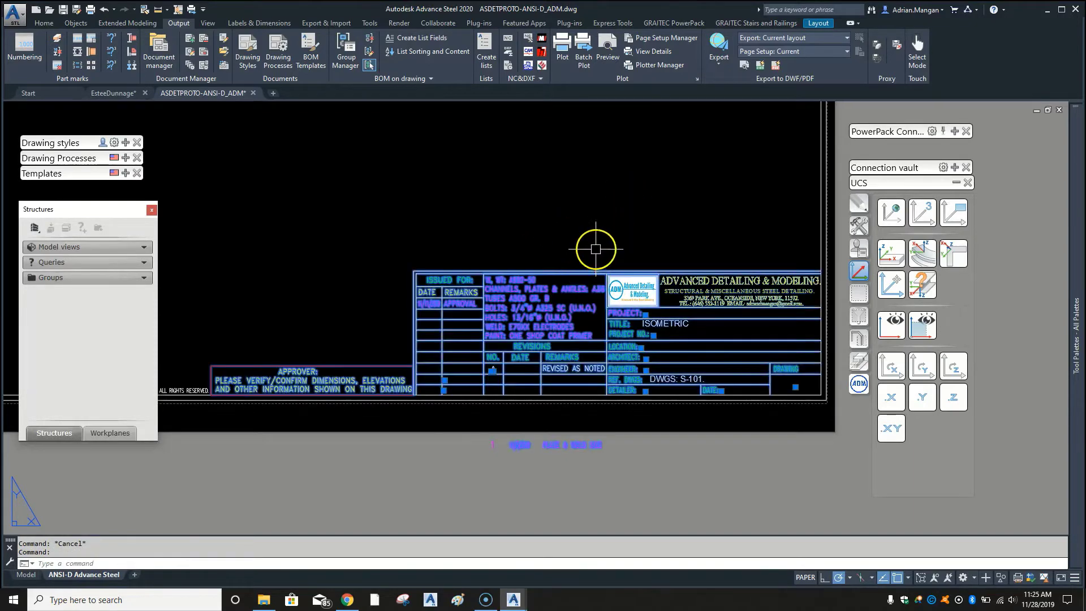
{"action": "right_click", "coordinate": [610, 192]}
{"action": "left_click", "coordinate": [645, 249]}
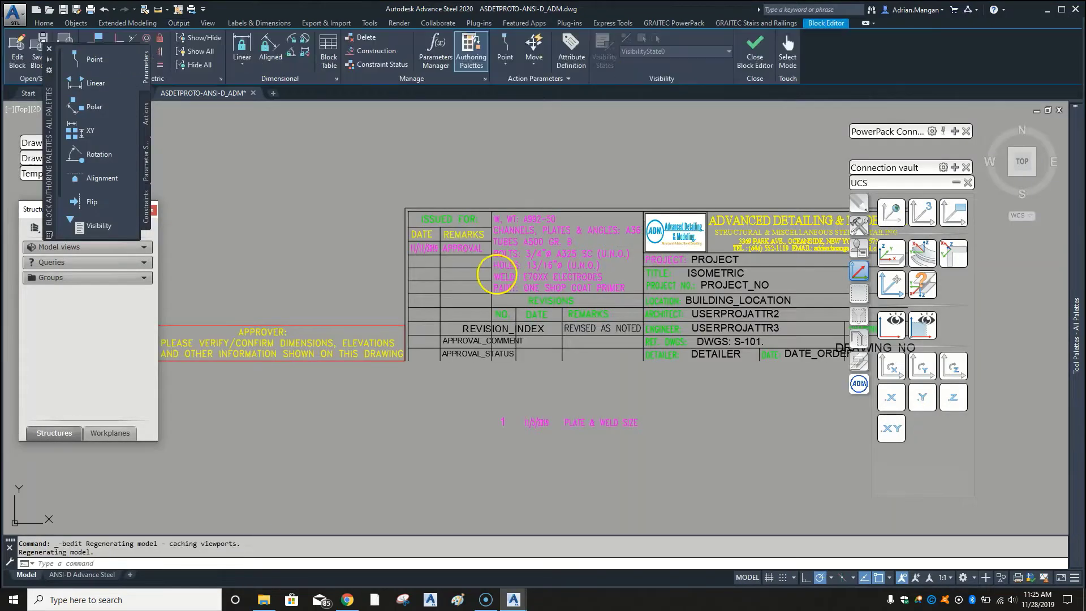
- Change the colour of the 11/11/2019 date and APPROVAL texts in the ISSUED FOR table to Cyan
{"action": "scroll", "coordinate": [435, 249], "scroll_direction": "up", "scroll_amount": 5}
{"action": "scroll", "coordinate": [411, 237], "scroll_direction": "down", "scroll_amount": 5}
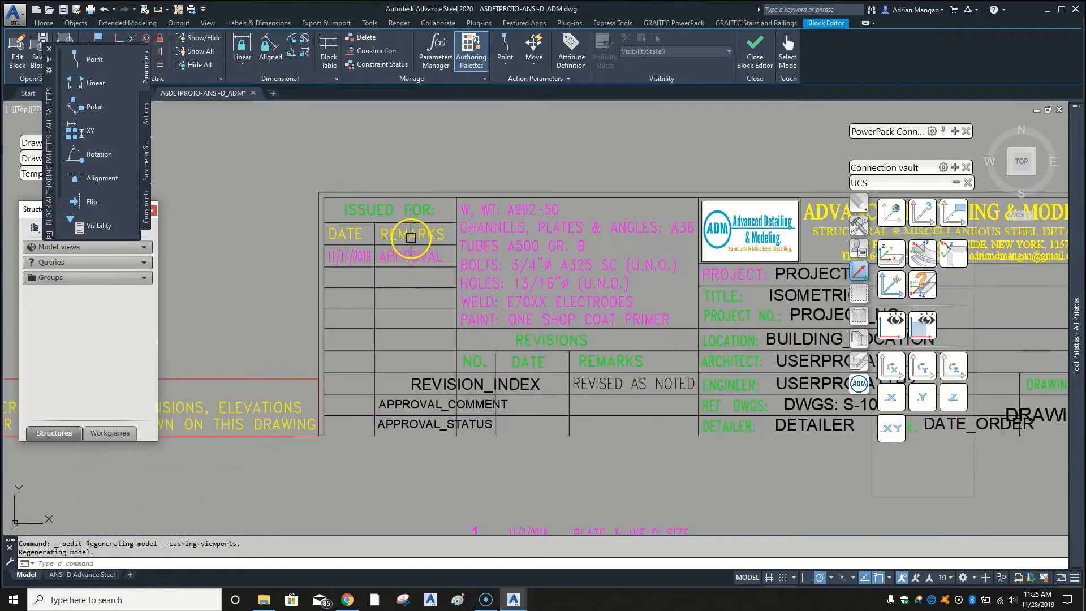
{"action": "left_click", "coordinate": [354, 254]}
{"action": "scroll", "coordinate": [356, 254], "scroll_direction": "up", "scroll_amount": 3}
{"action": "right_click", "coordinate": [355, 254]}
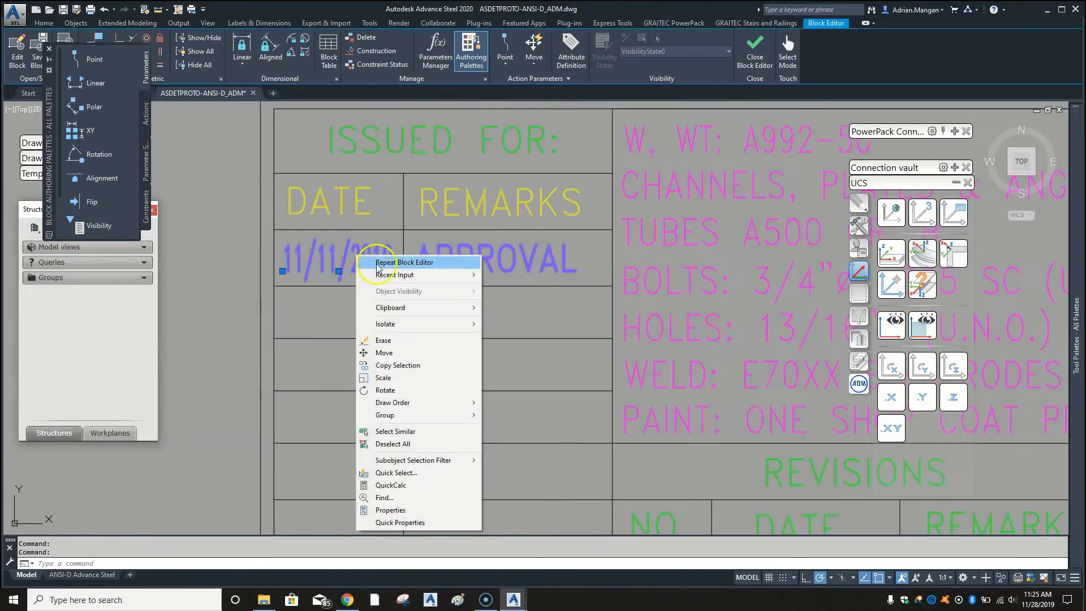
{"action": "left_click", "coordinate": [390, 510]}
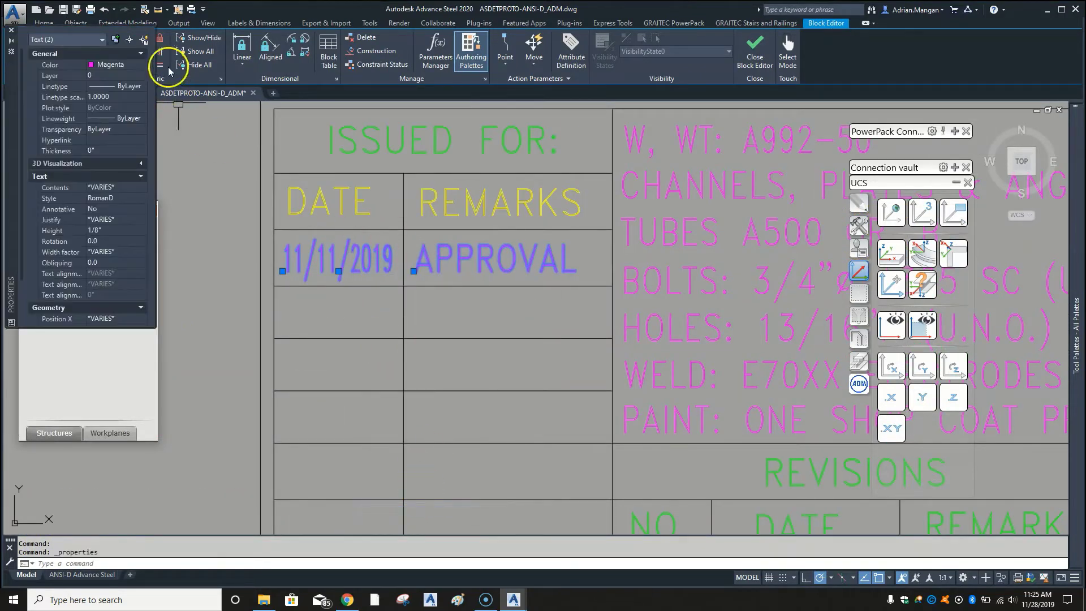
{"action": "left_click", "coordinate": [141, 65]}
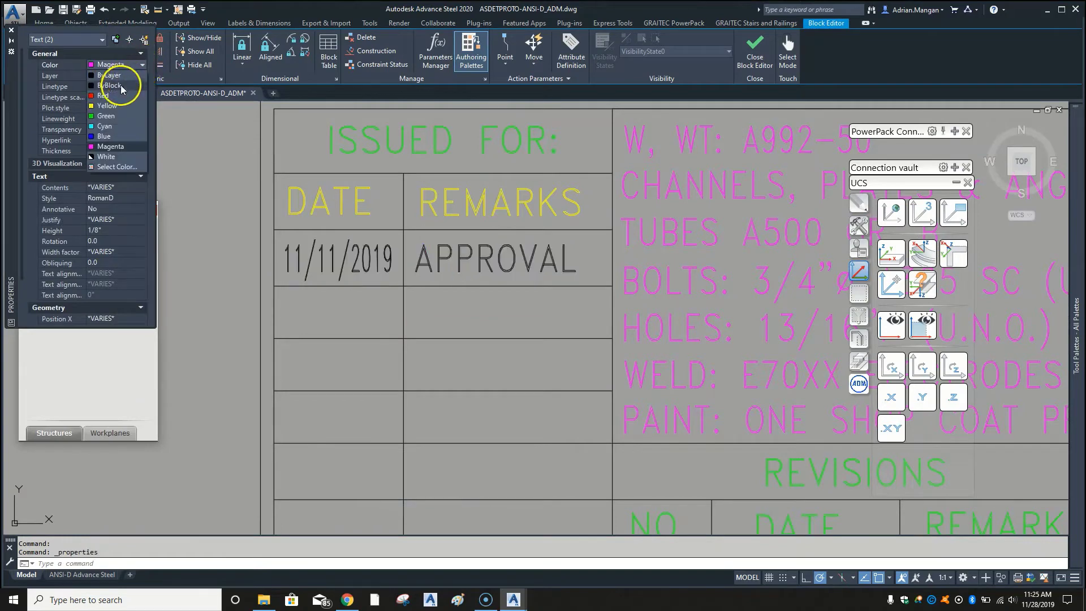
{"action": "left_click", "coordinate": [113, 126]}
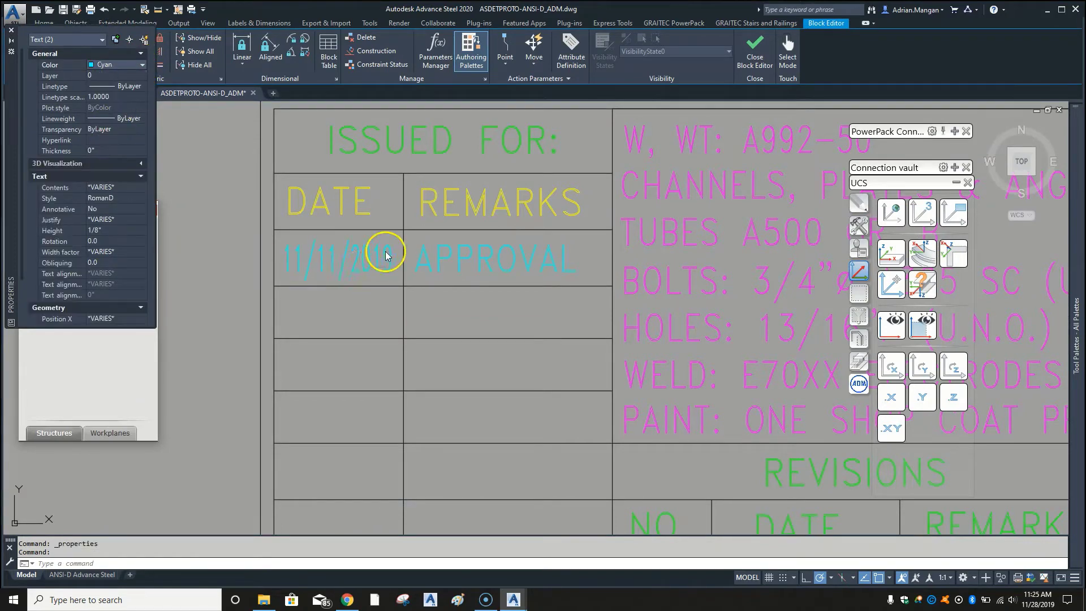
{"action": "left_click", "coordinate": [431, 327]}
{"action": "key", "text": "Escape"}
{"action": "key", "text": "Escape"}
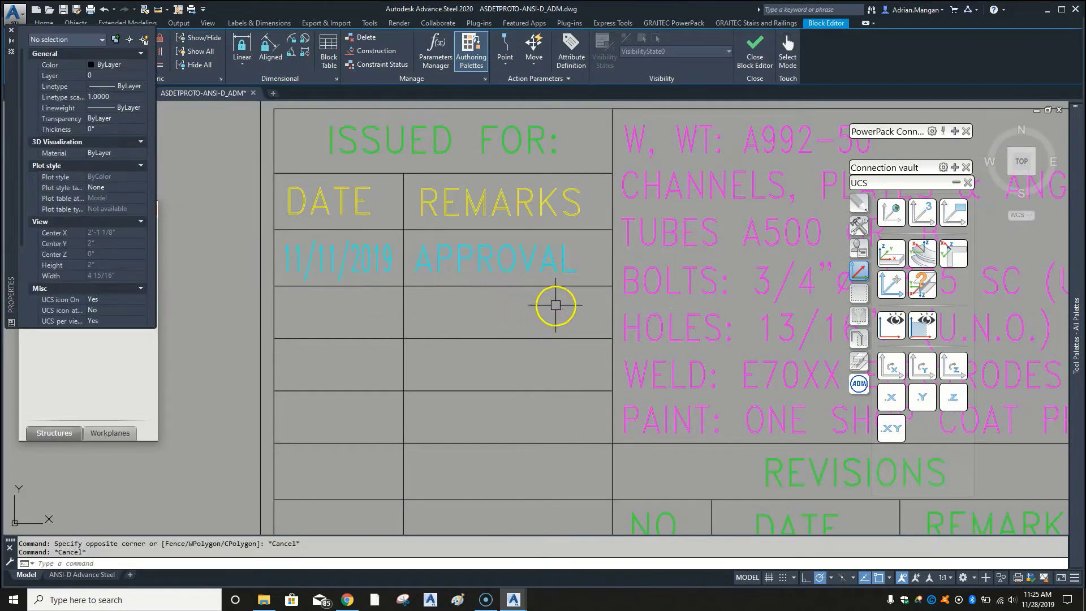
- Close the Block Editor and save the changes to HYPERSTEELPAGEHEADER
{"action": "scroll", "coordinate": [555, 303], "scroll_direction": "down", "scroll_amount": 4}
{"action": "left_click", "coordinate": [755, 50]}
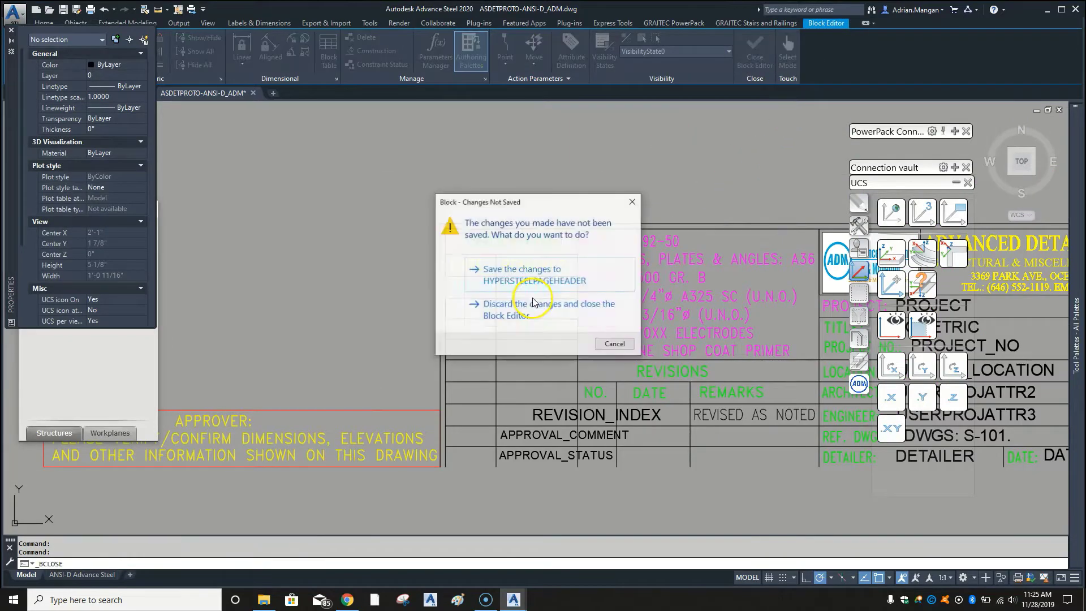
{"action": "left_click", "coordinate": [534, 273]}
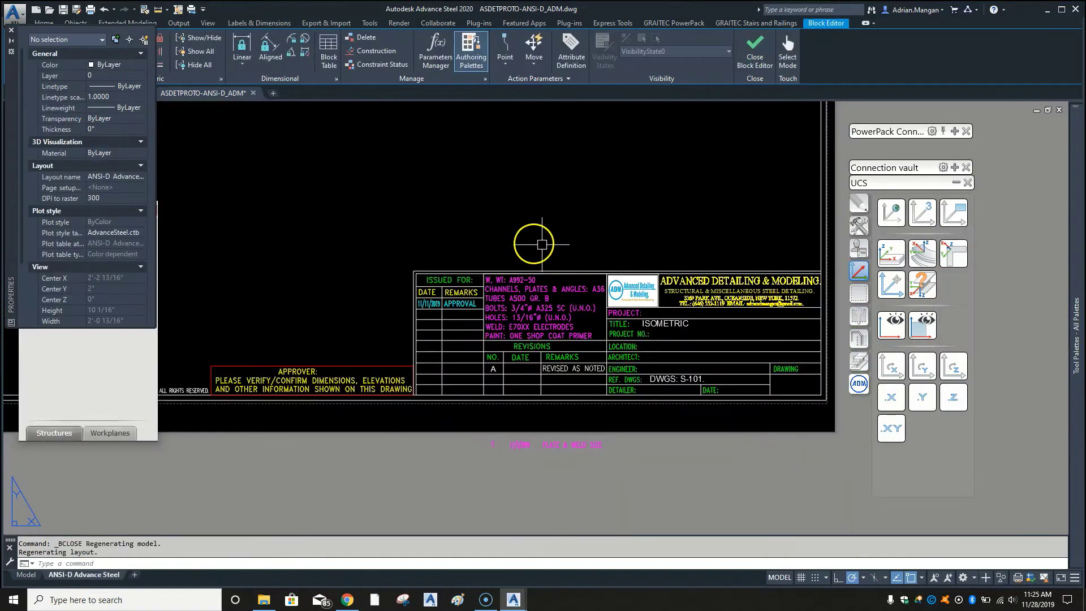
- Save a copy of the drawing in the Prototypes folder as ASDETPROTO-ANSI-D_Eircad.dwg
{"action": "left_click", "coordinate": [12, 30]}
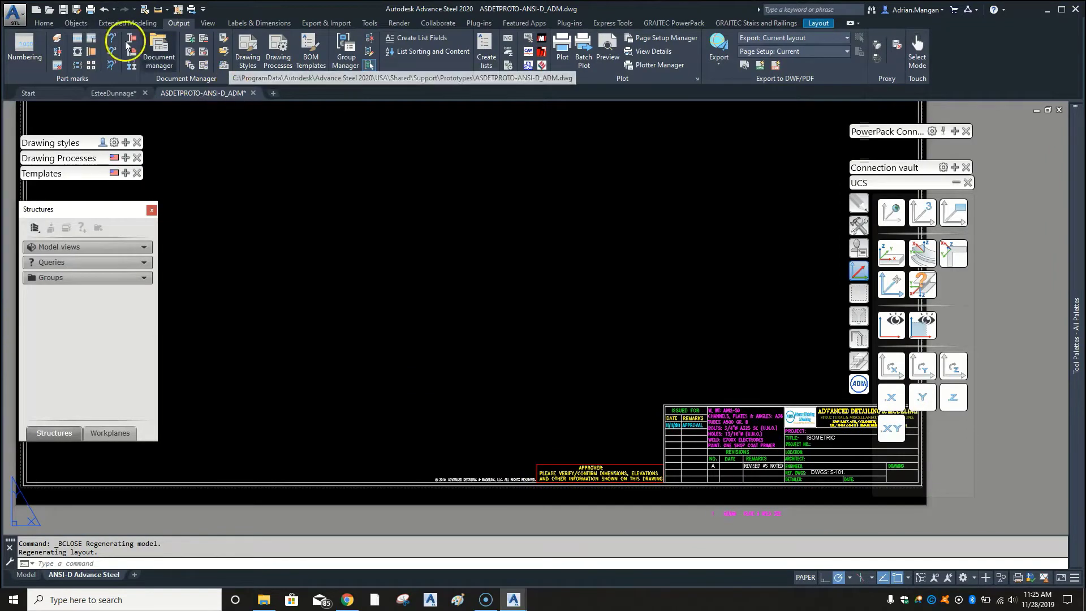
{"action": "left_click", "coordinate": [80, 10]}
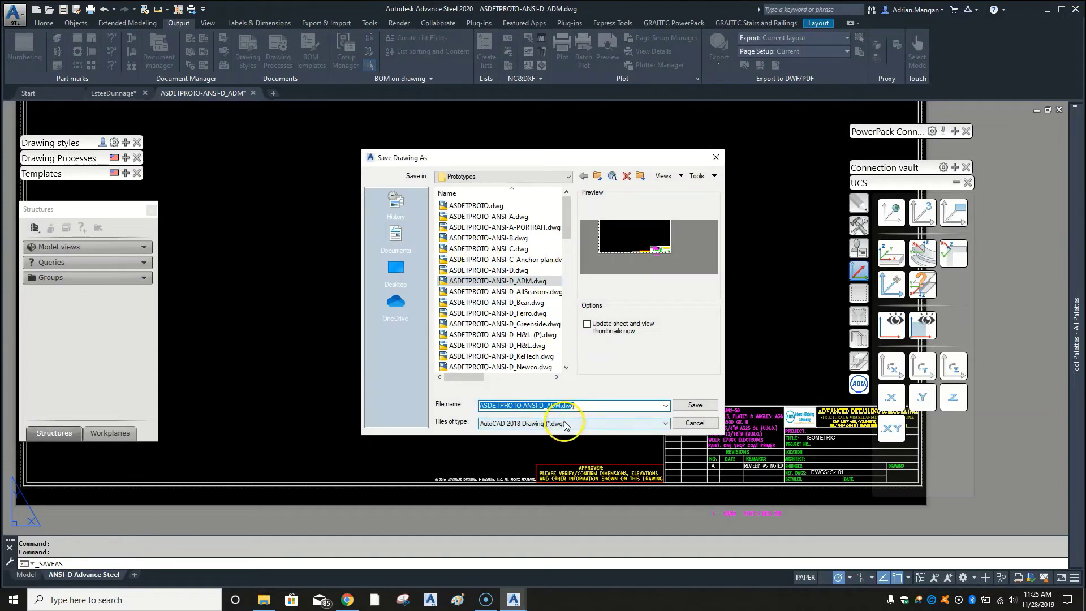
{"action": "left_click", "coordinate": [558, 405]}
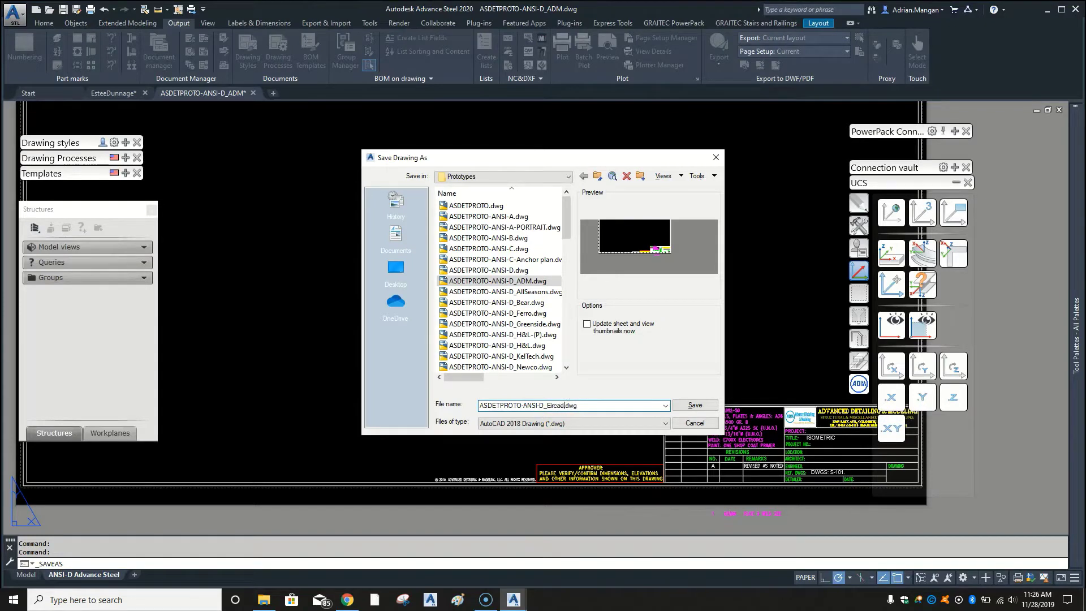
{"action": "left_click", "coordinate": [677, 407]}
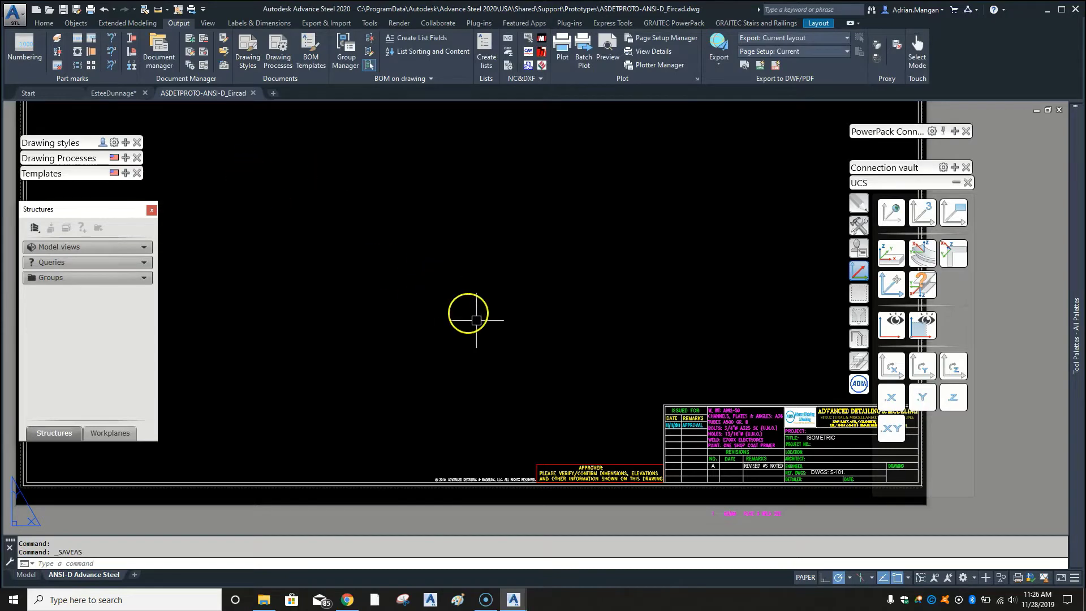
- Open the title block of the new prototype in the Block Editor
{"action": "scroll", "coordinate": [526, 356], "scroll_direction": "down", "scroll_amount": 2}
{"action": "middle_click_drag", "start_coordinate": [525, 356], "coordinate": [345, 314]}
{"action": "scroll", "coordinate": [477, 375], "scroll_direction": "up", "scroll_amount": 4}
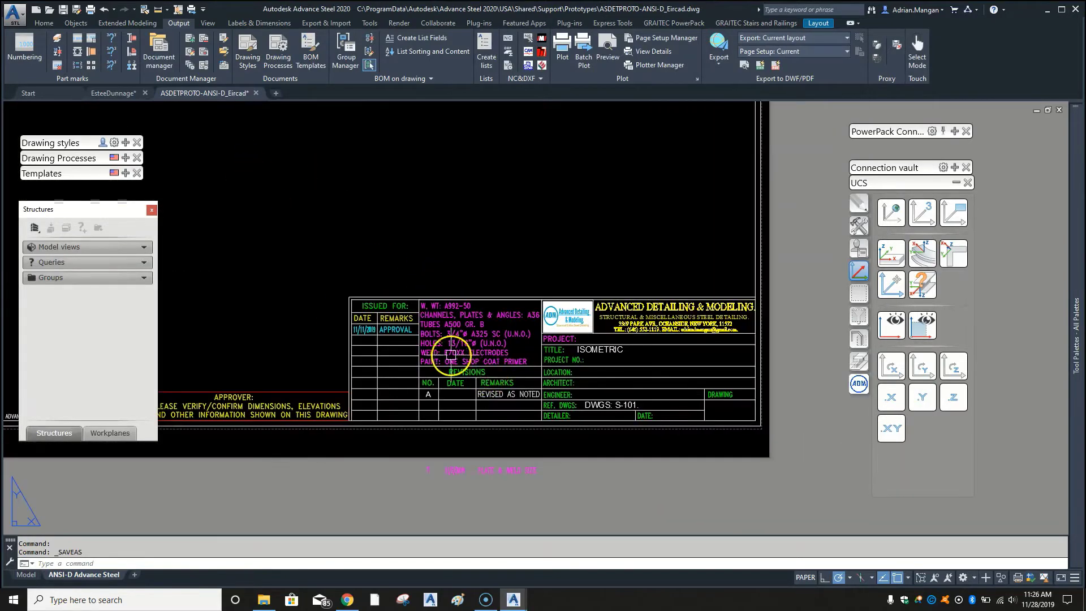
{"action": "left_click", "coordinate": [502, 357]}
{"action": "right_click", "coordinate": [504, 355]}
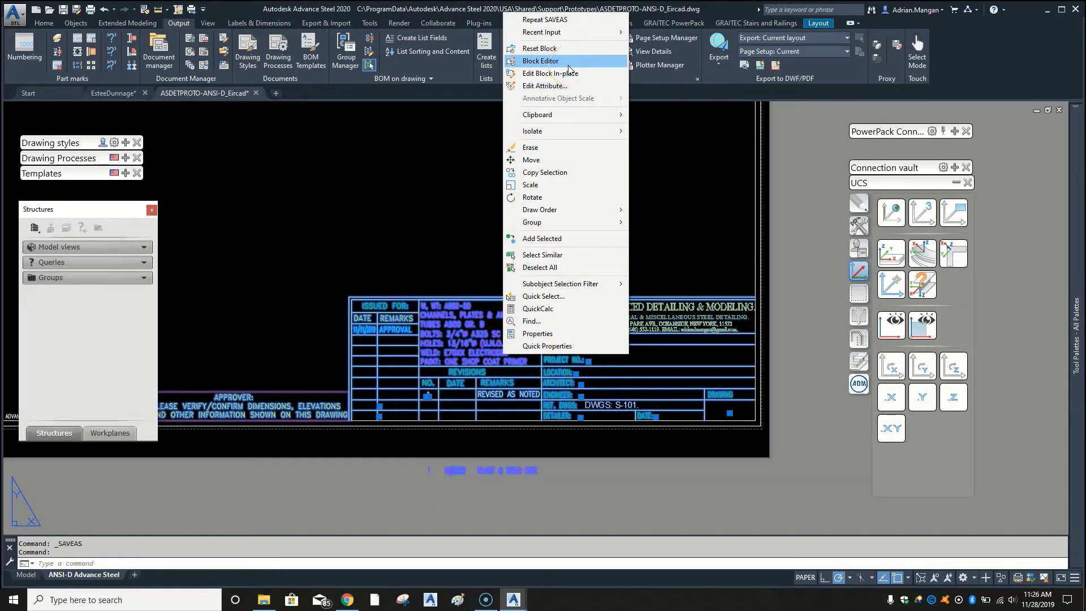
{"action": "left_click", "coordinate": [540, 61]}
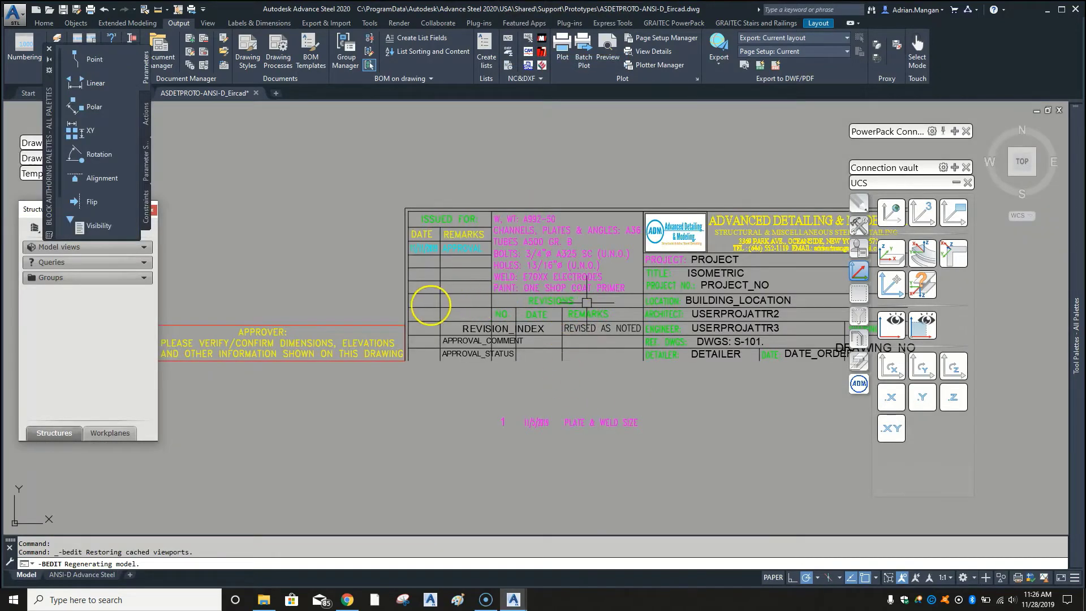
{"action": "scroll", "coordinate": [543, 255], "scroll_direction": "up", "scroll_amount": 4}
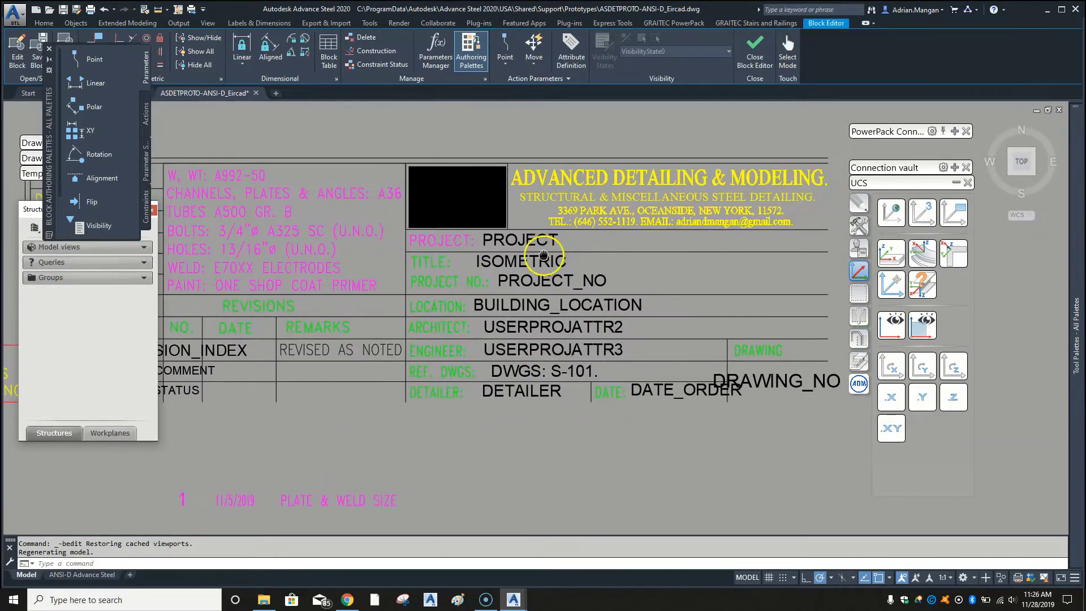
{"action": "middle_click_drag", "start_coordinate": [543, 254], "coordinate": [833, 196]}
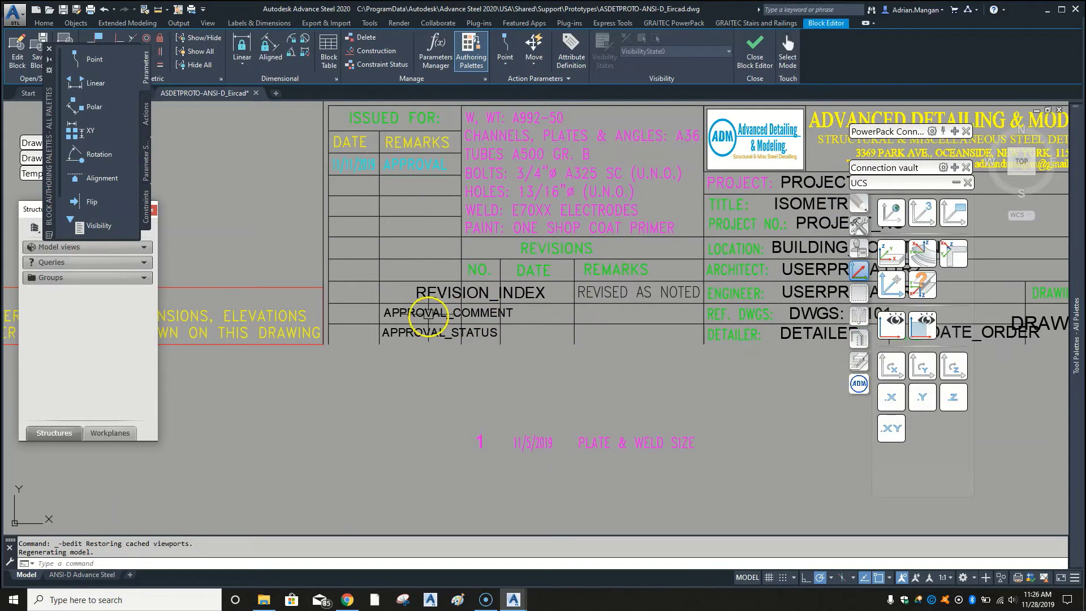
{"action": "left_click", "coordinate": [442, 294]}
{"action": "left_click", "coordinate": [437, 314]}
{"action": "left_click", "coordinate": [435, 330]}
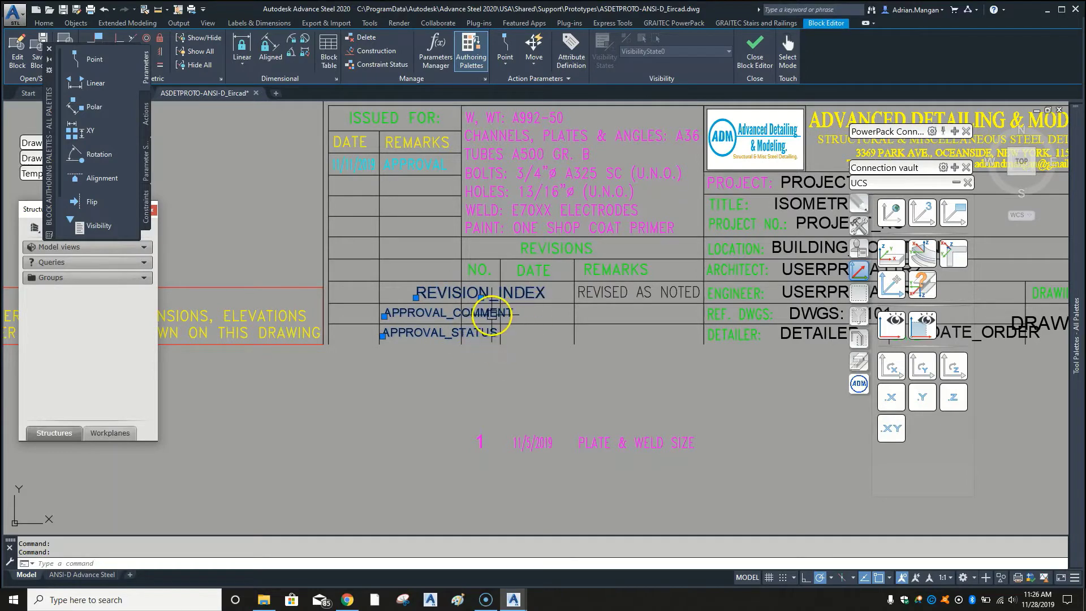
{"action": "key", "text": "Escape"}
- Change the colour of the ISOMETRIC text in the TITLE row to Green
{"action": "scroll", "coordinate": [315, 298], "scroll_direction": "down", "scroll_amount": 2}
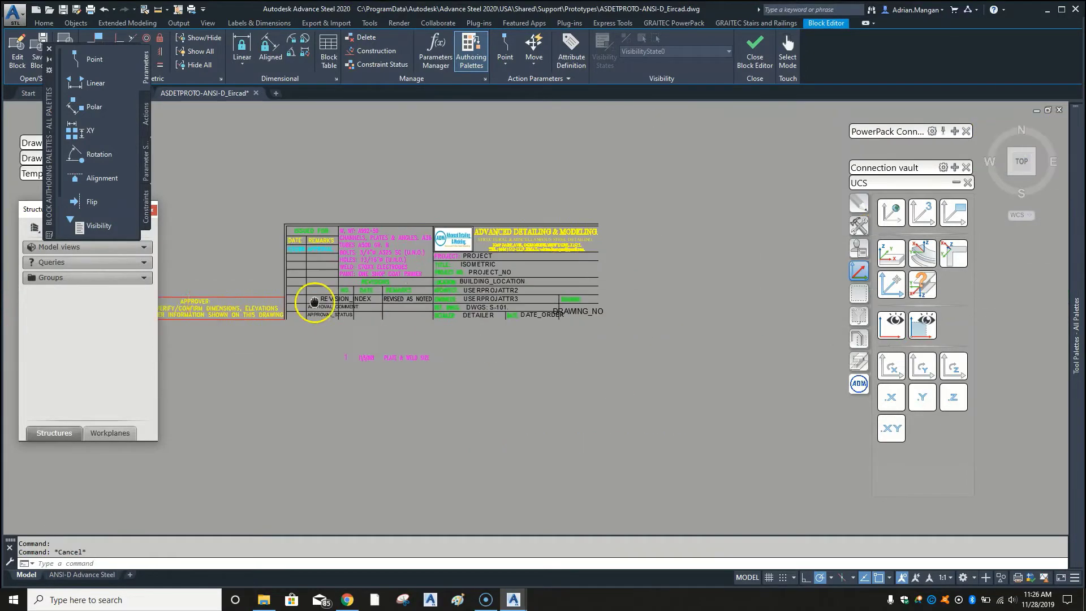
{"action": "scroll", "coordinate": [522, 260], "scroll_direction": "up", "scroll_amount": 4}
{"action": "middle_click_drag", "start_coordinate": [330, 264], "coordinate": [490, 260]}
{"action": "left_click", "coordinate": [468, 261]}
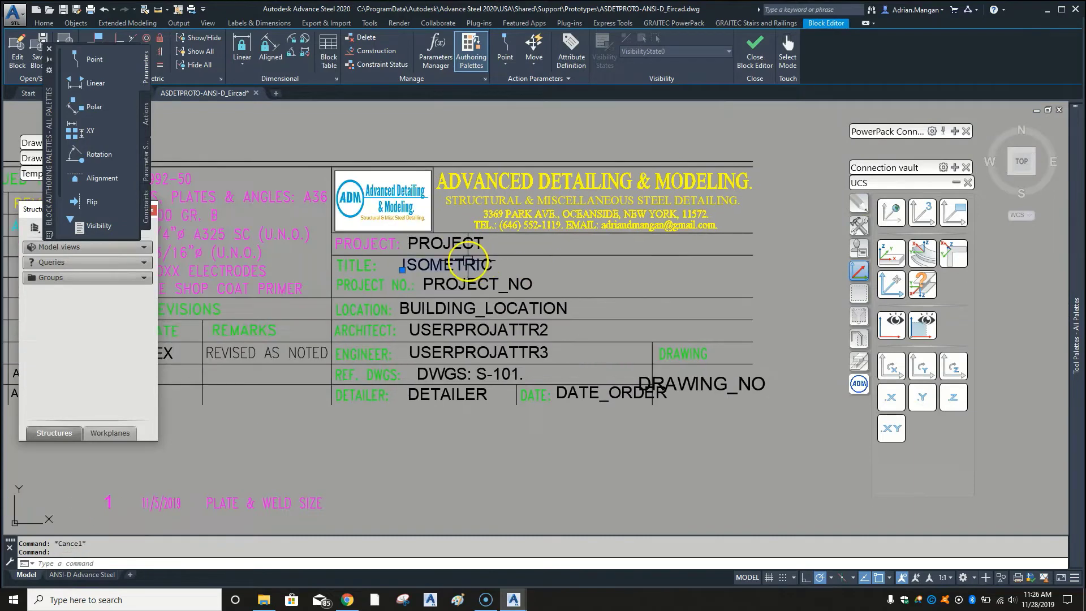
{"action": "right_click", "coordinate": [260, 182]}
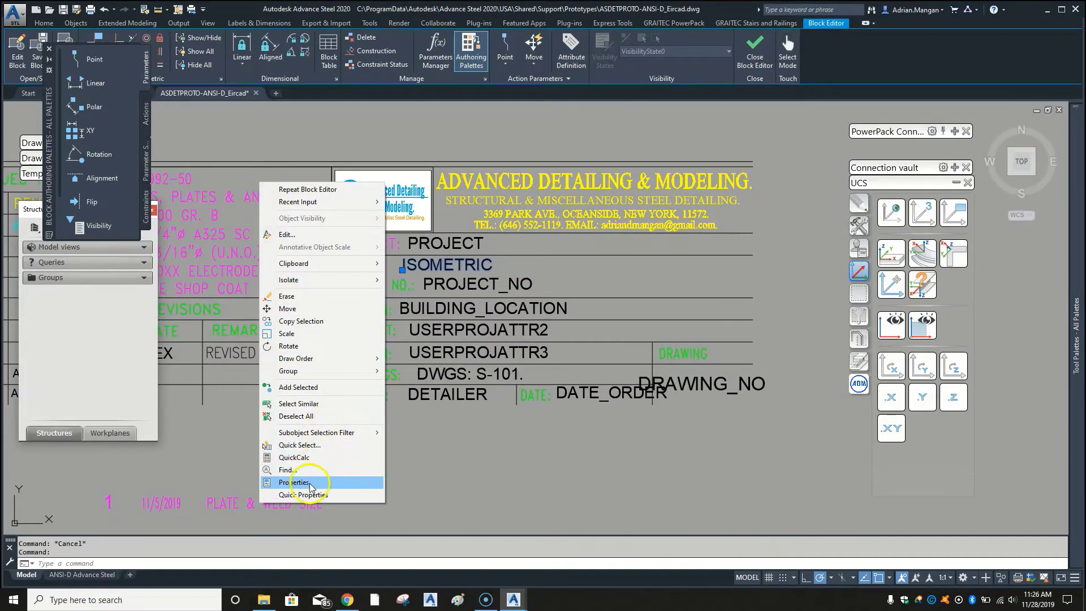
{"action": "left_click", "coordinate": [294, 482]}
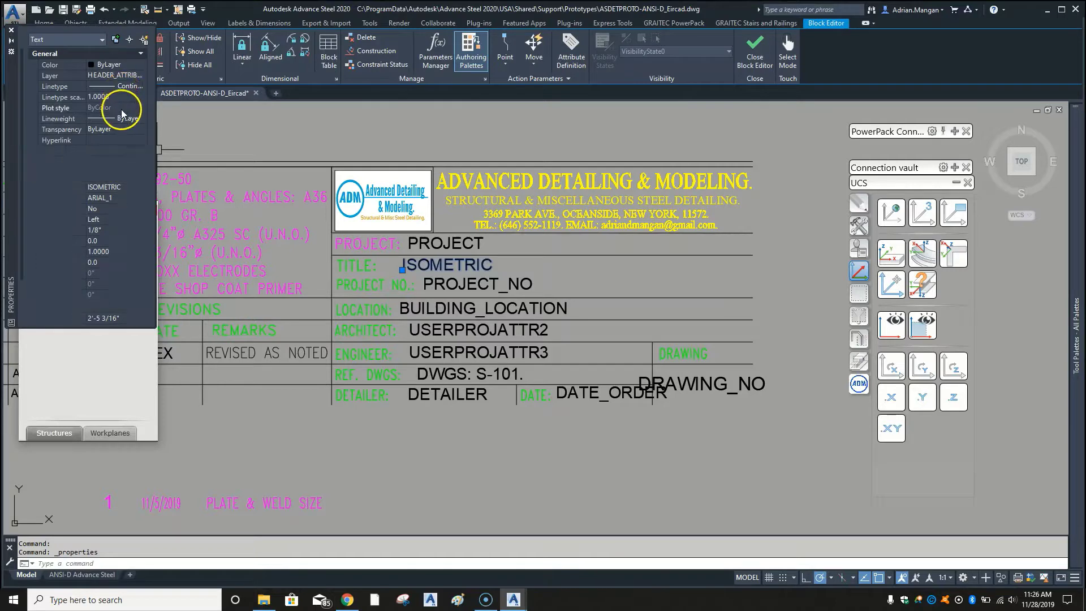
{"action": "left_click", "coordinate": [142, 65]}
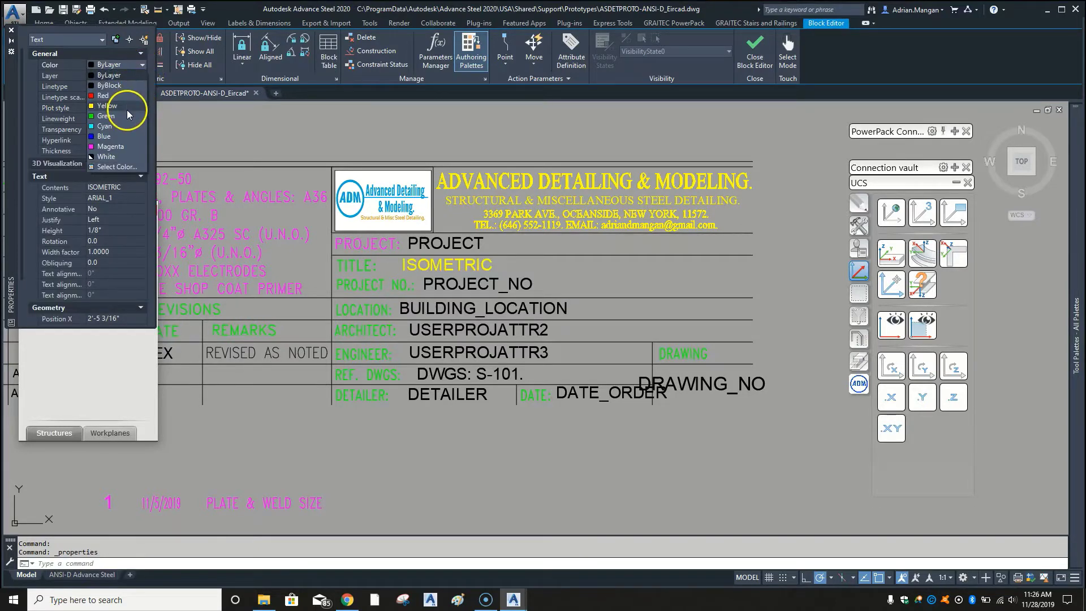
{"action": "left_click", "coordinate": [113, 116]}
{"action": "left_click", "coordinate": [588, 300]}
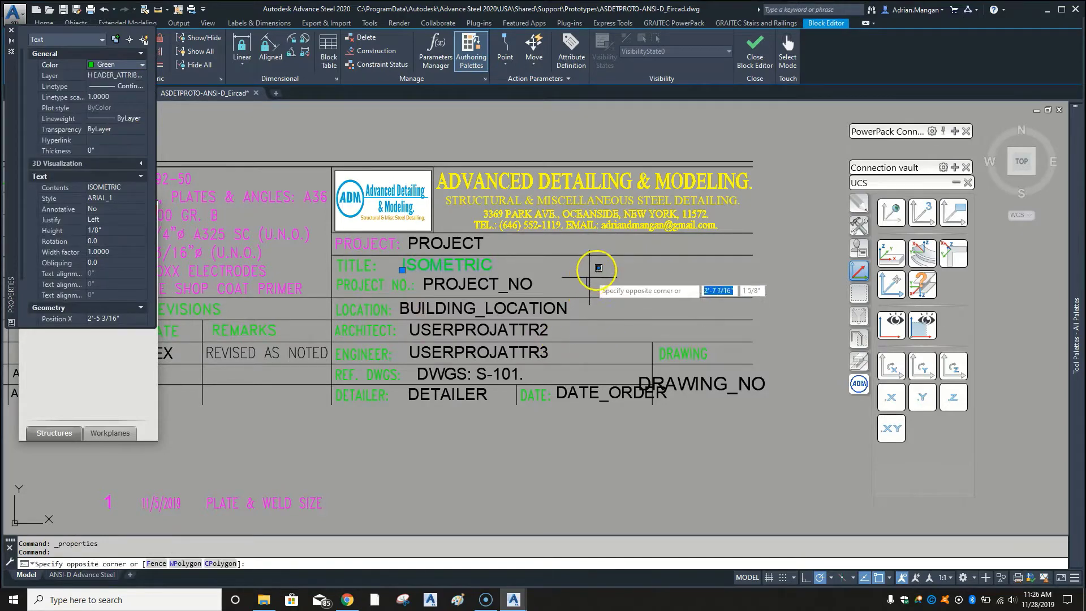
{"action": "key", "text": "Escape"}
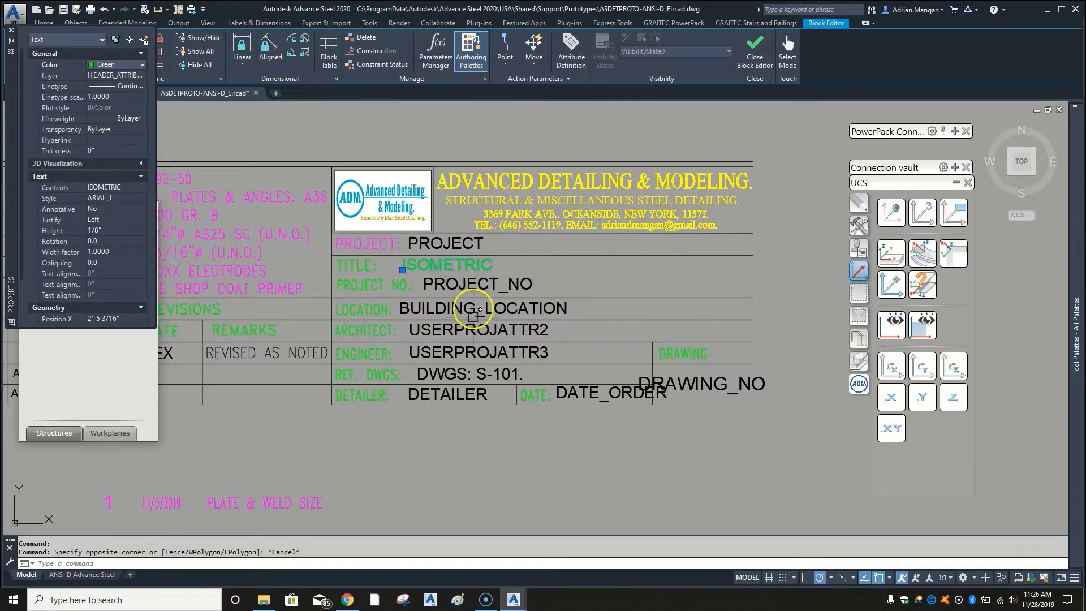
{"action": "left_click", "coordinate": [653, 302]}
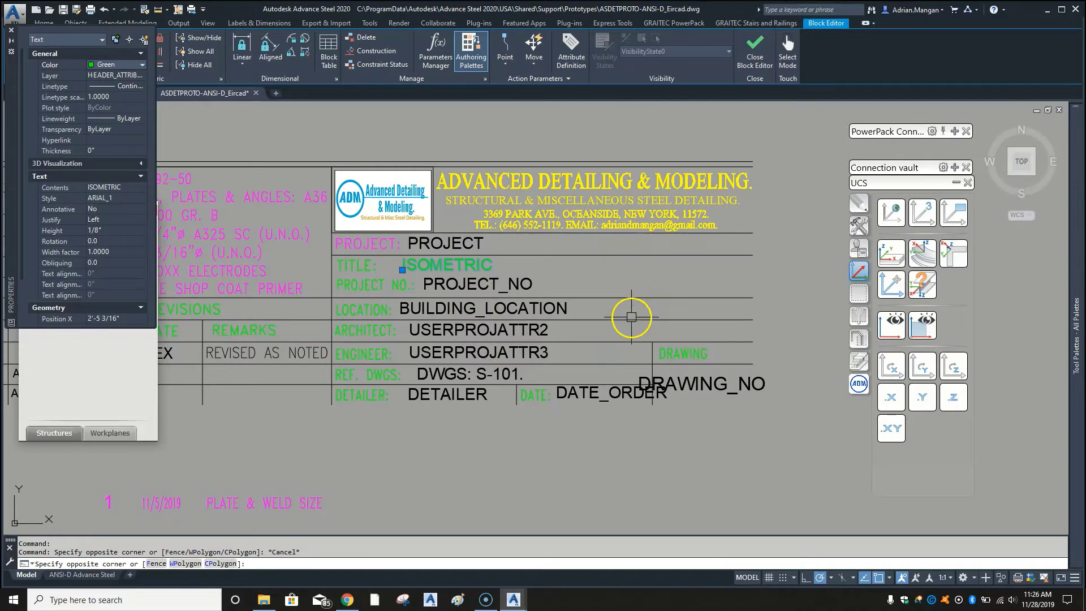
{"action": "key", "text": "Escape"}
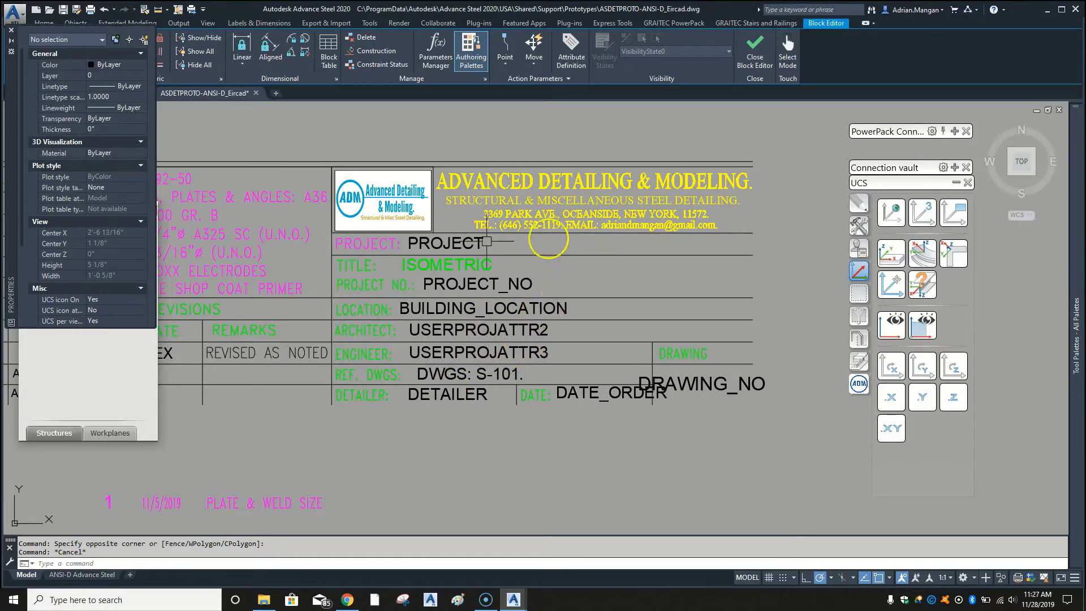
- Copy the PROJECT: label and its PROJECT attribute horizontally into the empty right part of the same row
{"action": "left_click", "coordinate": [368, 243]}
{"action": "left_click", "coordinate": [430, 237]}
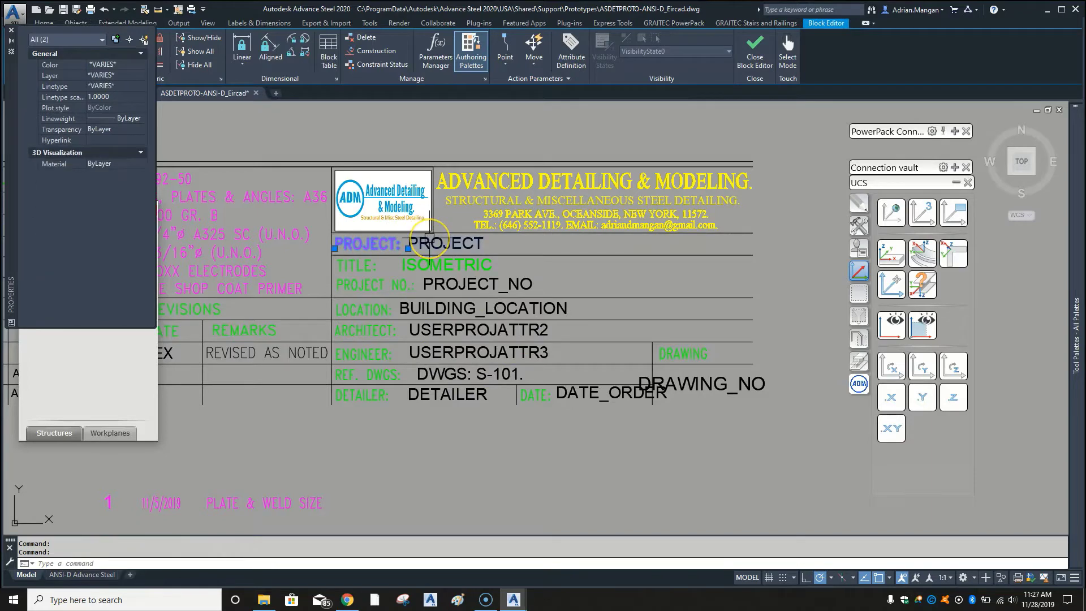
{"action": "right_click", "coordinate": [429, 237]}
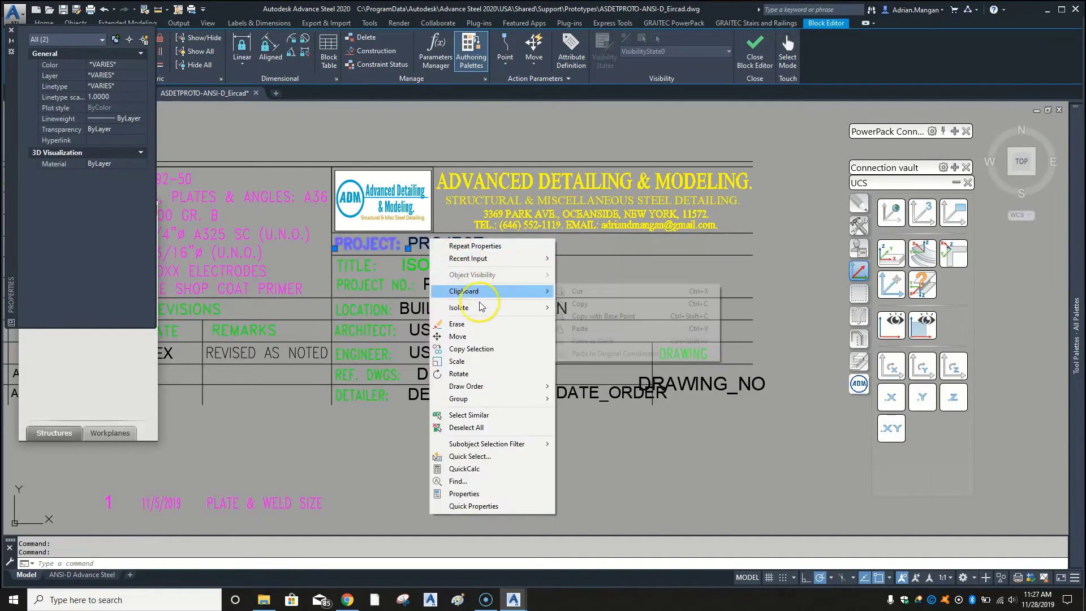
{"action": "left_click", "coordinate": [471, 348]}
{"action": "left_click", "coordinate": [332, 254]}
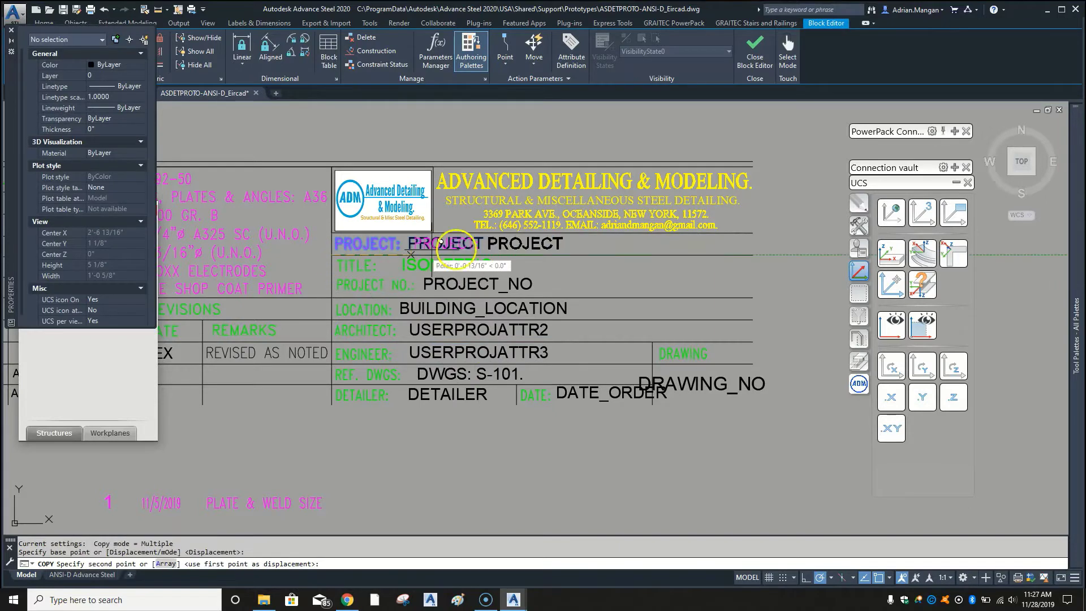
{"action": "left_click", "coordinate": [542, 256]}
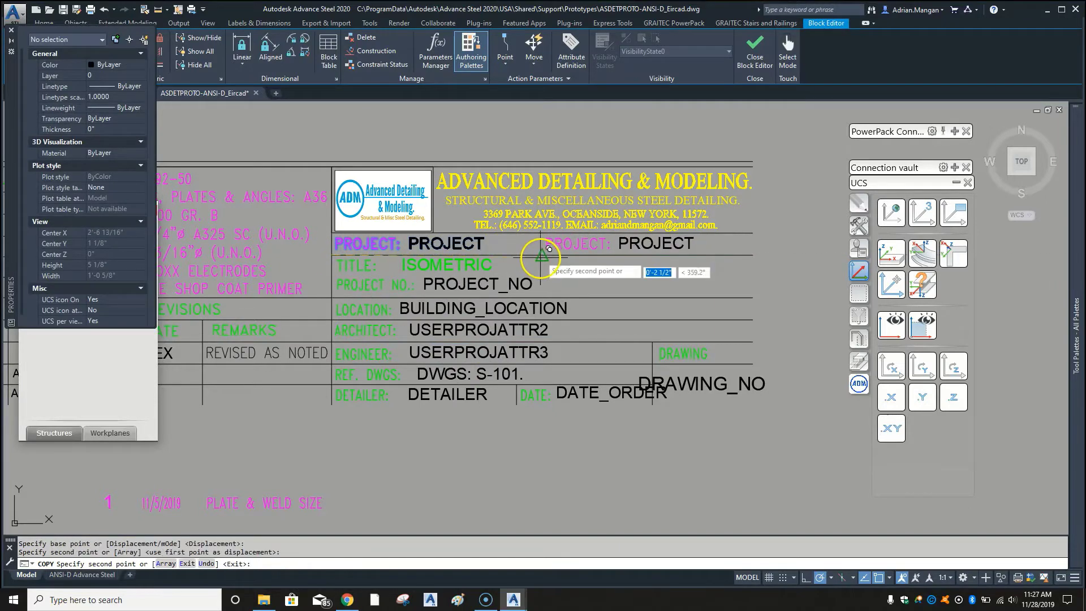
{"action": "key", "text": "Escape"}
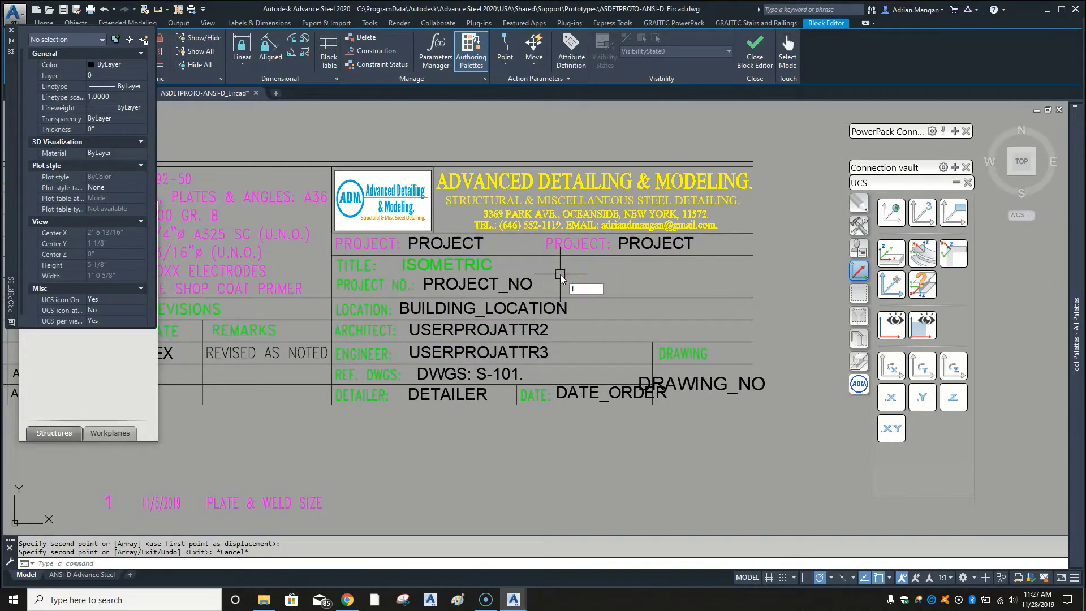
- Draw a vertical divider line about 1/4" long across the PROJECT row, just before the copied label
{"action": "type", "text": "l"}
{"action": "key", "text": "Return"}
{"action": "left_click", "coordinate": [542, 252]}
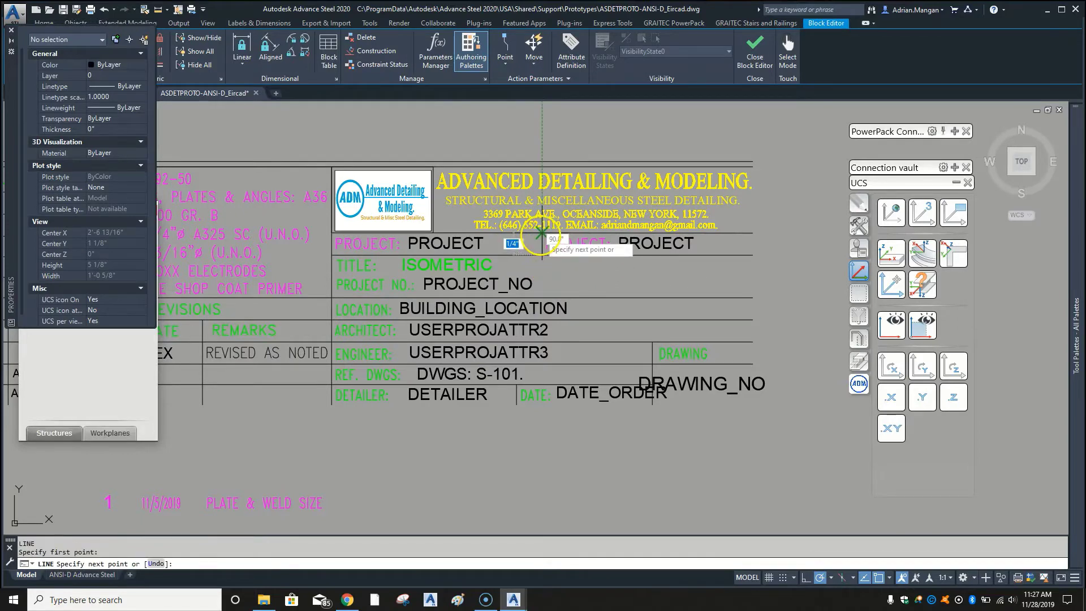
{"action": "left_click", "coordinate": [541, 232]}
{"action": "key", "text": "Escape"}
- Change the text of the copied PROJECT: label to CLIENT:
{"action": "scroll", "coordinate": [605, 255], "scroll_direction": "up", "scroll_amount": 4}
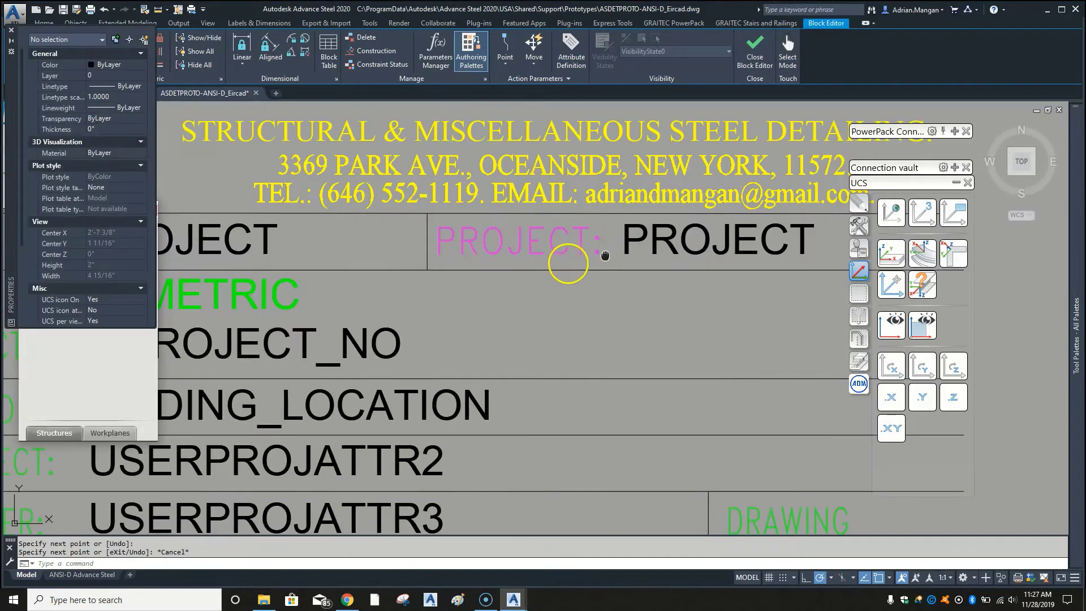
{"action": "scroll", "coordinate": [605, 256], "scroll_direction": "down", "scroll_amount": 4}
{"action": "left_click", "coordinate": [538, 253]}
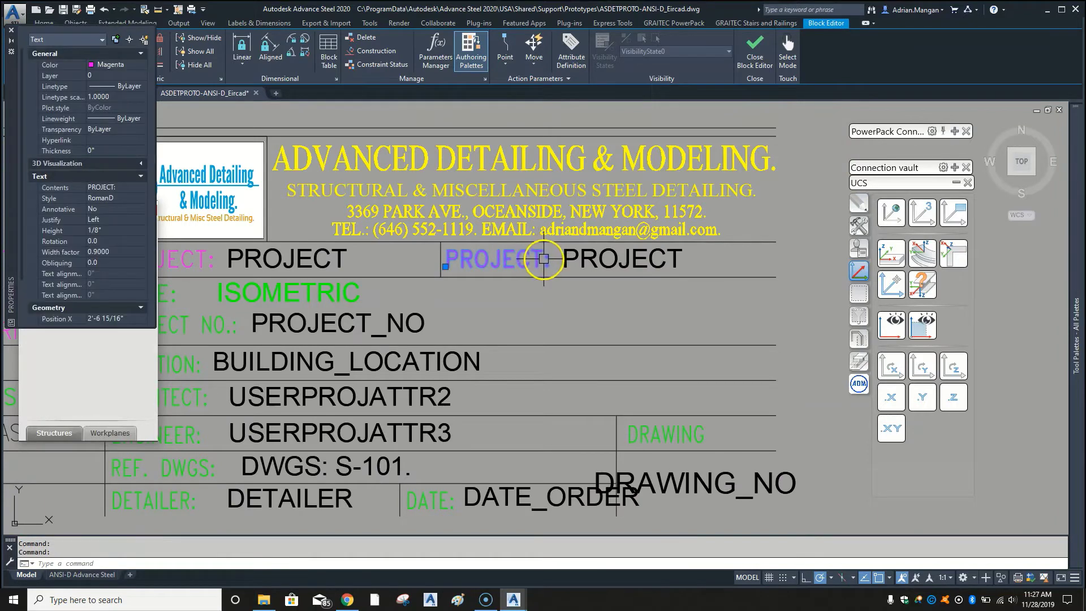
{"action": "double_click", "coordinate": [541, 257]}
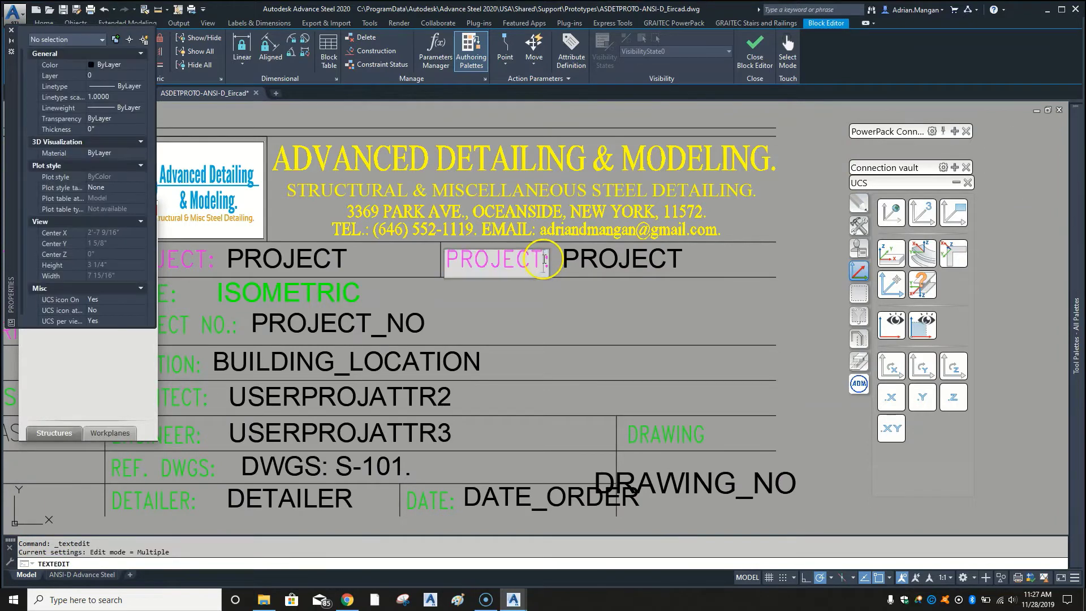
{"action": "key", "text": "BackSpace"}
{"action": "key", "text": "BackSpace"}
{"action": "key", "text": "BackSpace"}
{"action": "key", "text": "BackSpace"}
{"action": "key", "text": "BackSpace"}
{"action": "key", "text": "BackSpace"}
{"action": "key", "text": "BackSpace"}
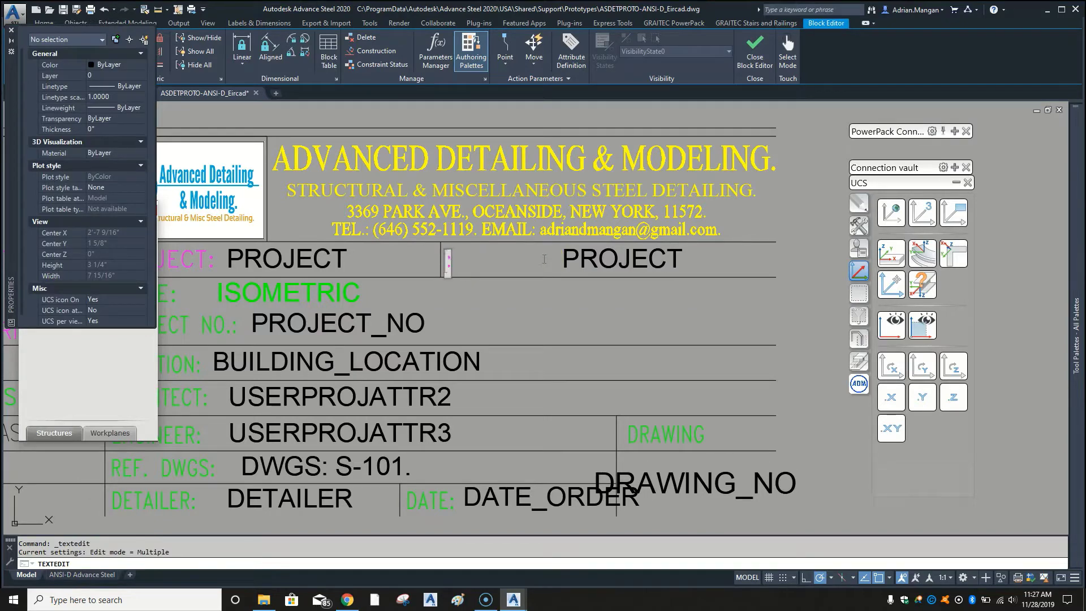
{"action": "type", "text": "CLIENT:"}
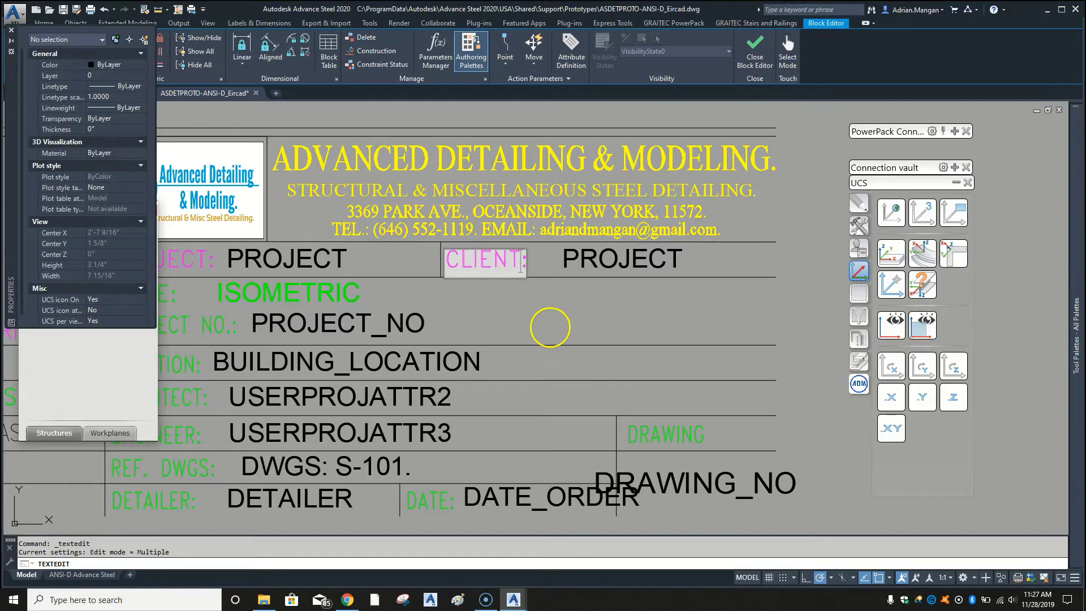
{"action": "left_click", "coordinate": [619, 315]}
{"action": "key", "text": "Escape"}
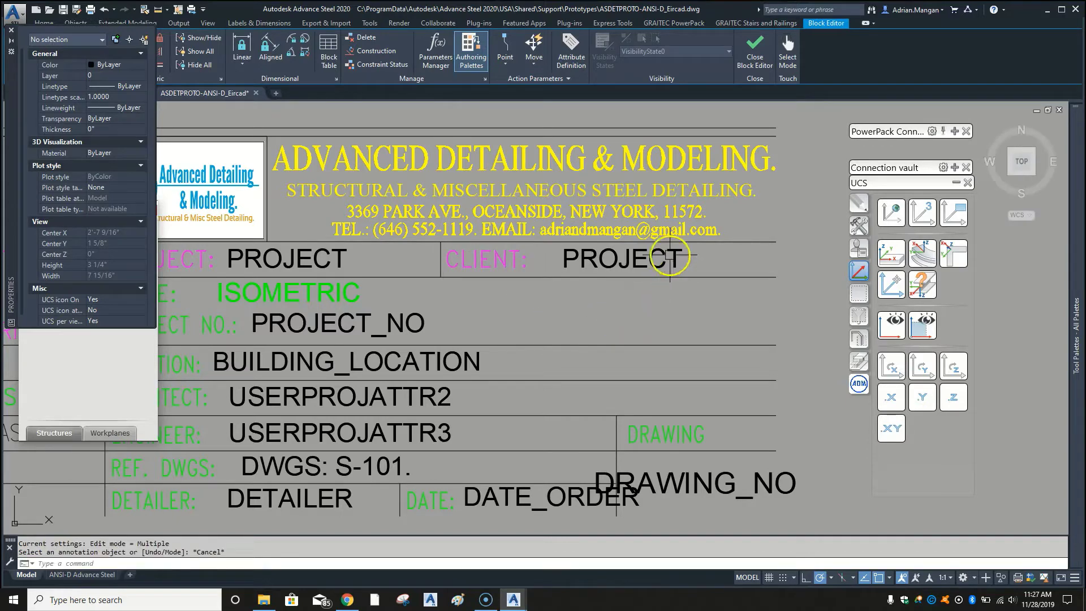
- Open the copied PROJECT attribute beside CLIENT: for editing, and copy the CLIENT token from the Autodesk title block token list in Chrome
{"action": "double_click", "coordinate": [584, 262]}
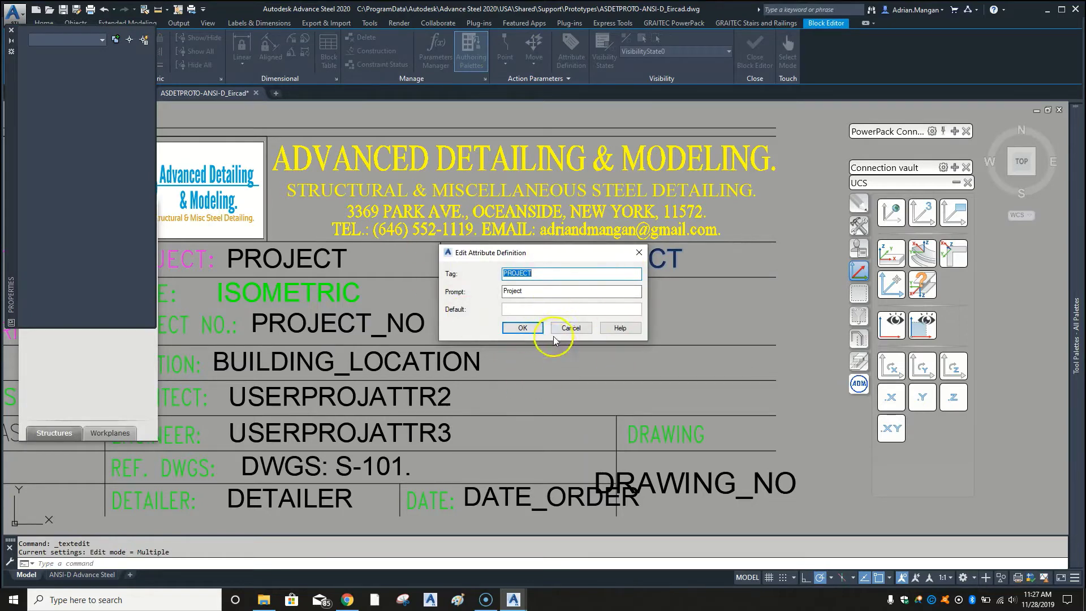
{"action": "left_click", "coordinate": [347, 600]}
{"action": "scroll", "coordinate": [424, 209], "scroll_direction": "up", "scroll_amount": 2}
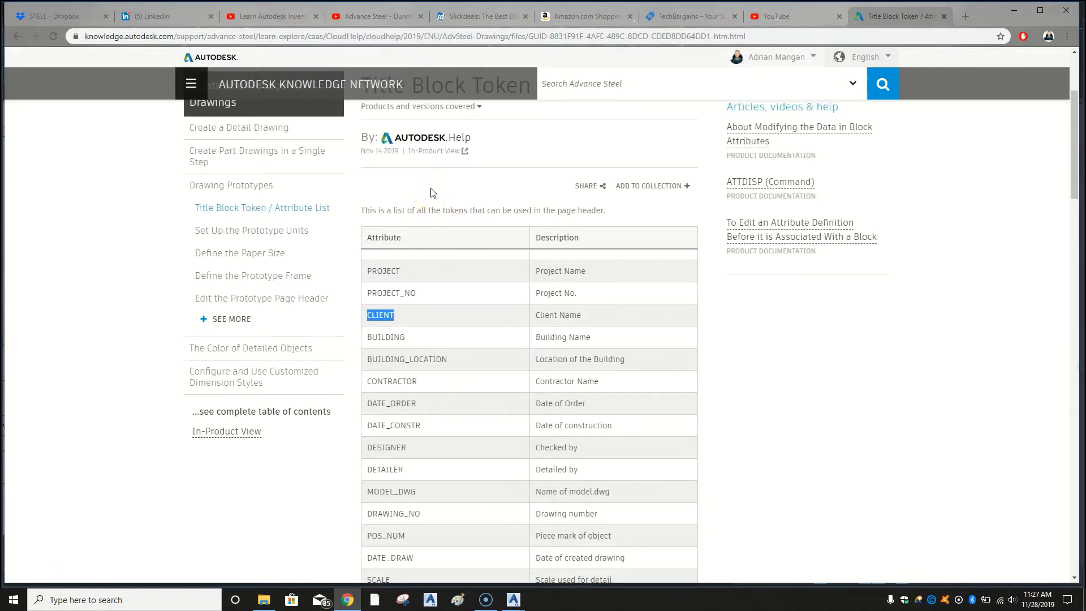
{"action": "right_click", "coordinate": [377, 321]}
{"action": "left_click", "coordinate": [389, 326]}
{"action": "left_click", "coordinate": [1025, 12]}
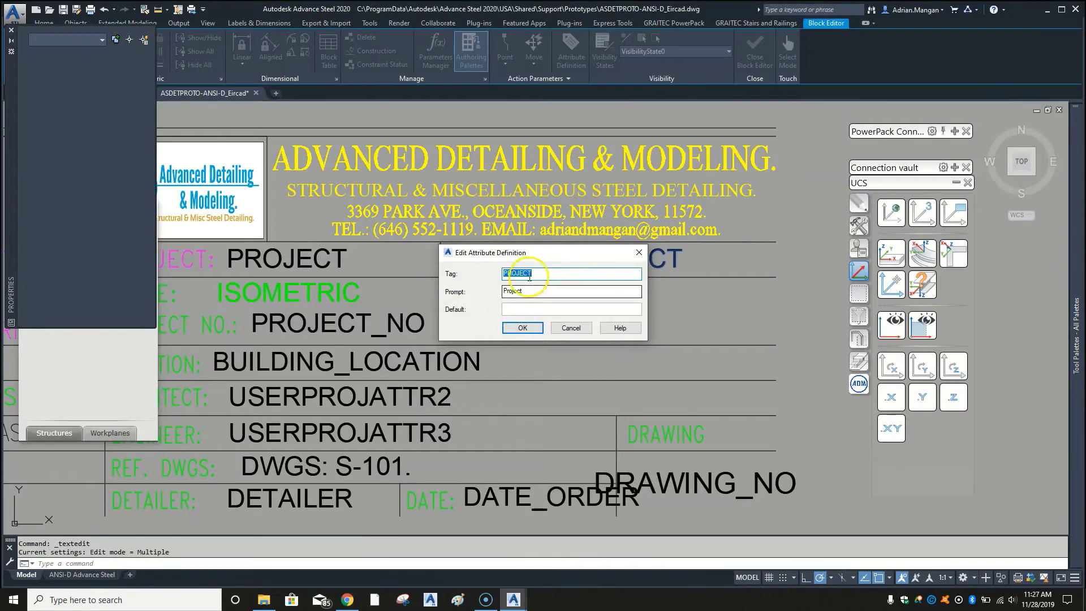
- Back in Advance Steel, set the copied attribute's tag to CLIENT and its prompt to Client name
{"action": "right_click", "coordinate": [527, 271]}
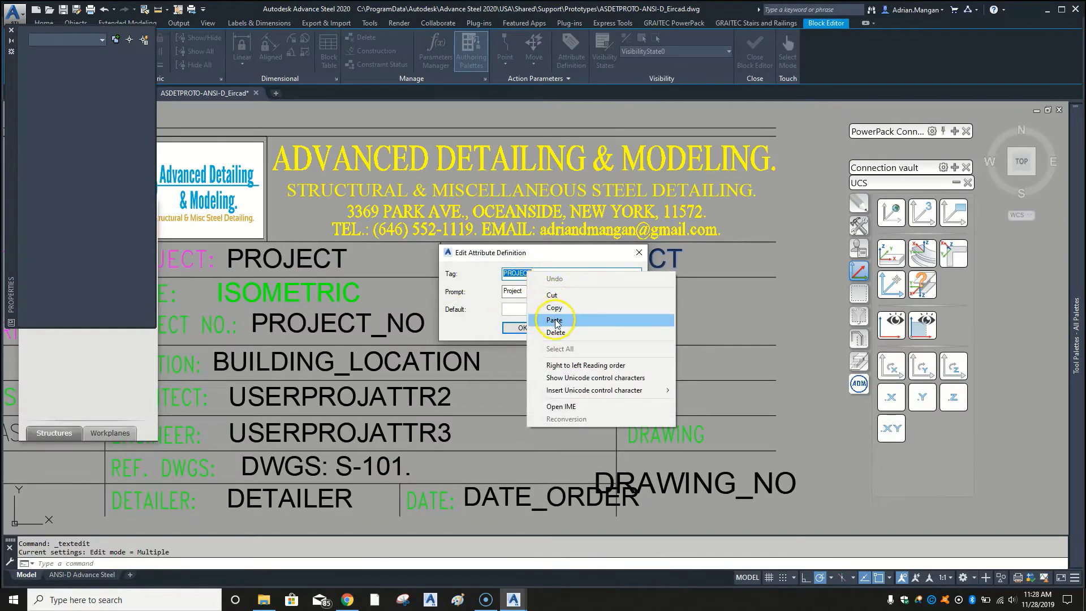
{"action": "left_click", "coordinate": [558, 319]}
{"action": "double_click", "coordinate": [521, 293]}
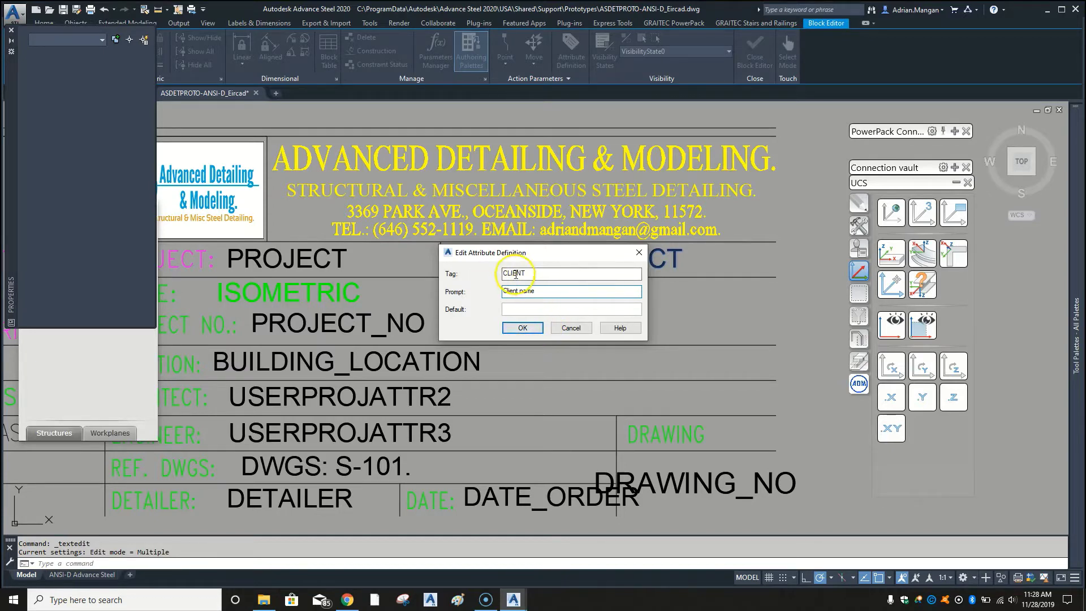
{"action": "left_click", "coordinate": [521, 328]}
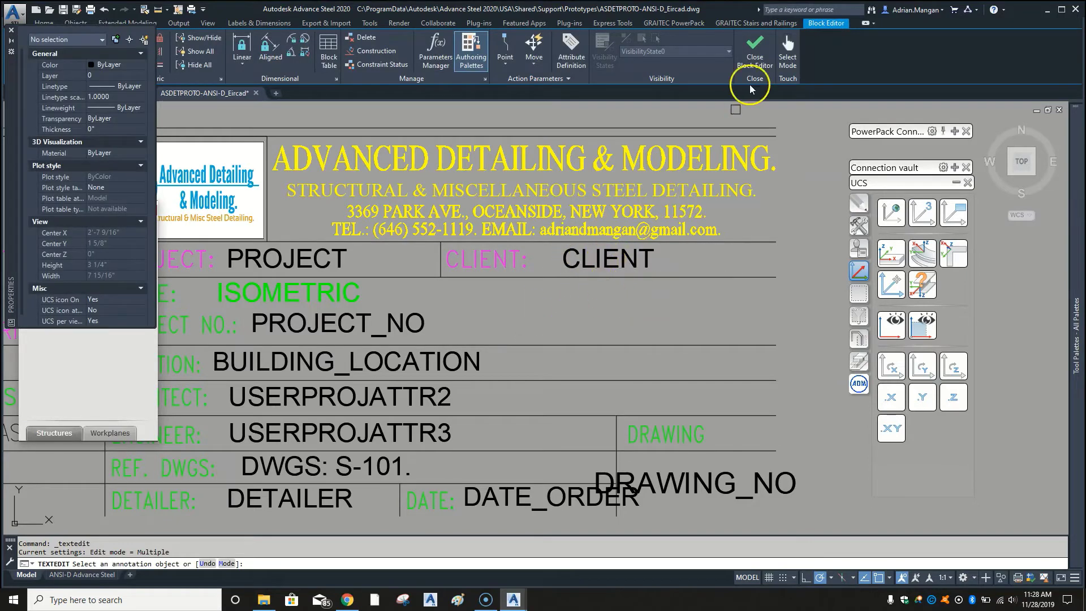
{"action": "right_click", "coordinate": [659, 310]}
{"action": "left_click", "coordinate": [682, 383]}
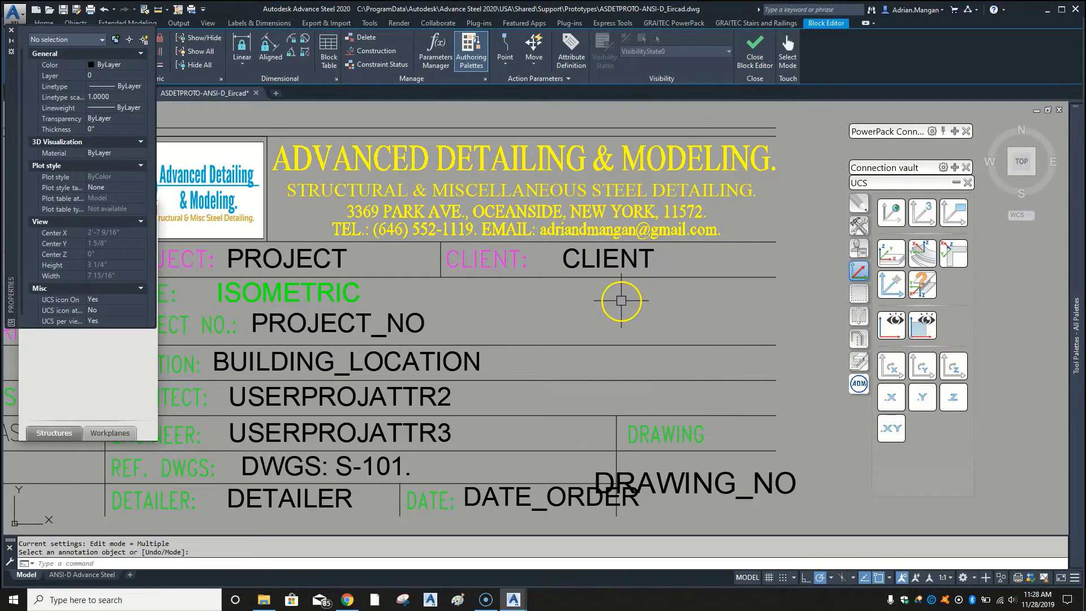
- Draw a vertical line about 15/16" long from the top of the divider beside DRAWING up to the bottom edge of the CLIENT row
{"action": "left_click_drag", "start_coordinate": [620, 298], "coordinate": [607, 278]}
{"action": "middle_click_drag", "start_coordinate": [607, 278], "coordinate": [549, 269]}
{"action": "scroll", "coordinate": [360, 344], "scroll_direction": "down", "scroll_amount": 2}
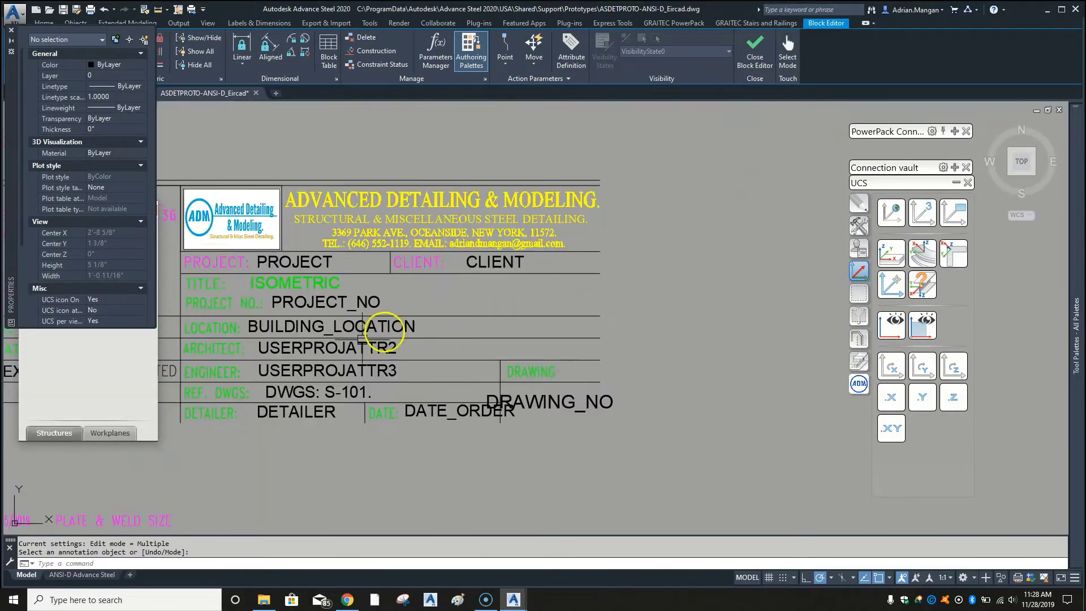
{"action": "middle_click_drag", "start_coordinate": [374, 331], "coordinate": [485, 309]}
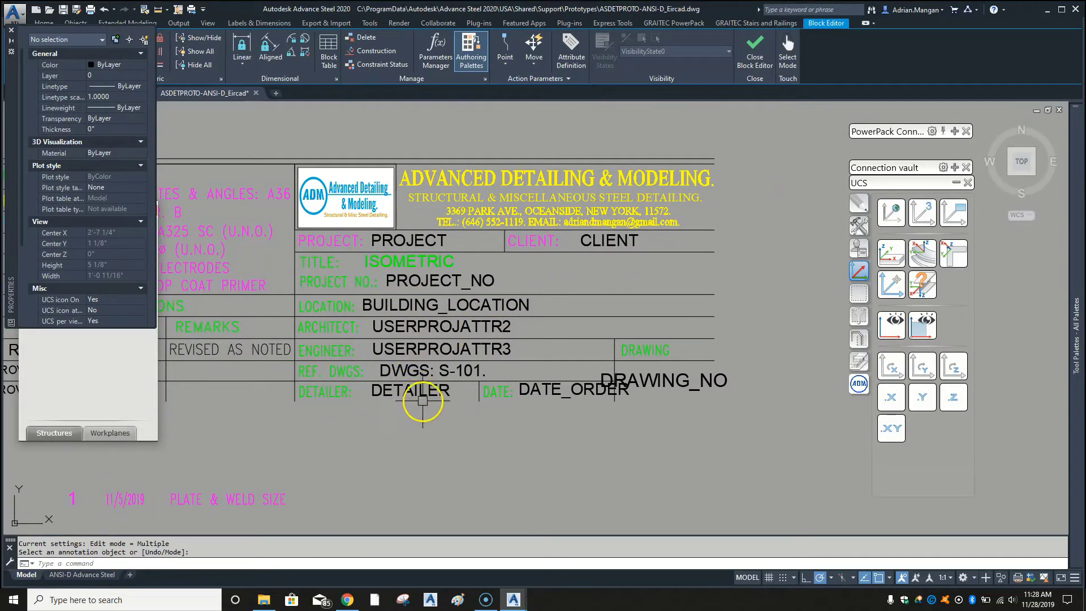
{"action": "scroll", "coordinate": [631, 335], "scroll_direction": "up", "scroll_amount": 3}
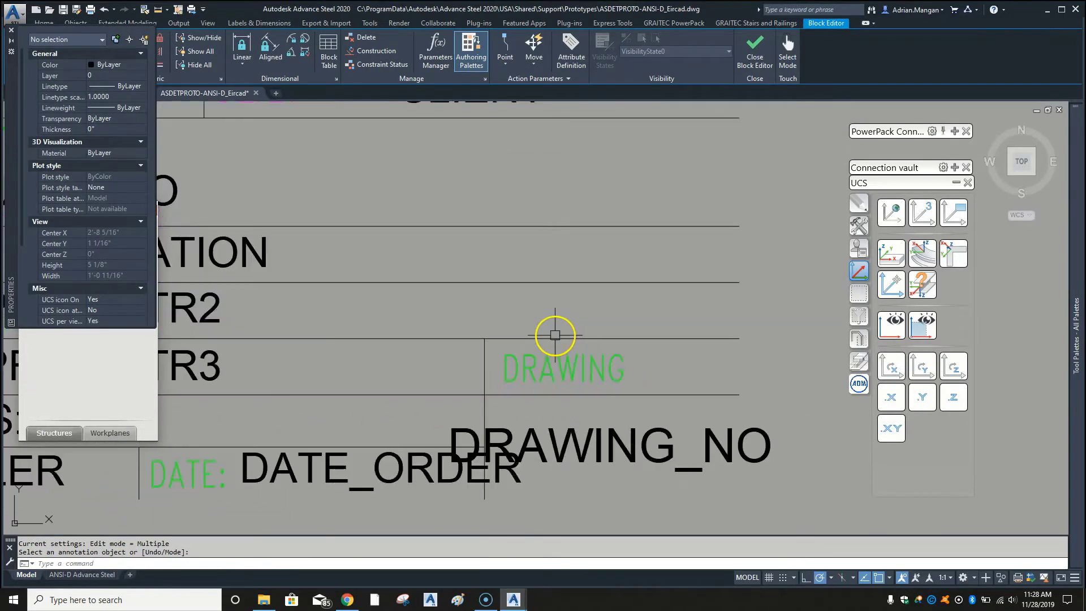
{"action": "key", "text": "Return"}
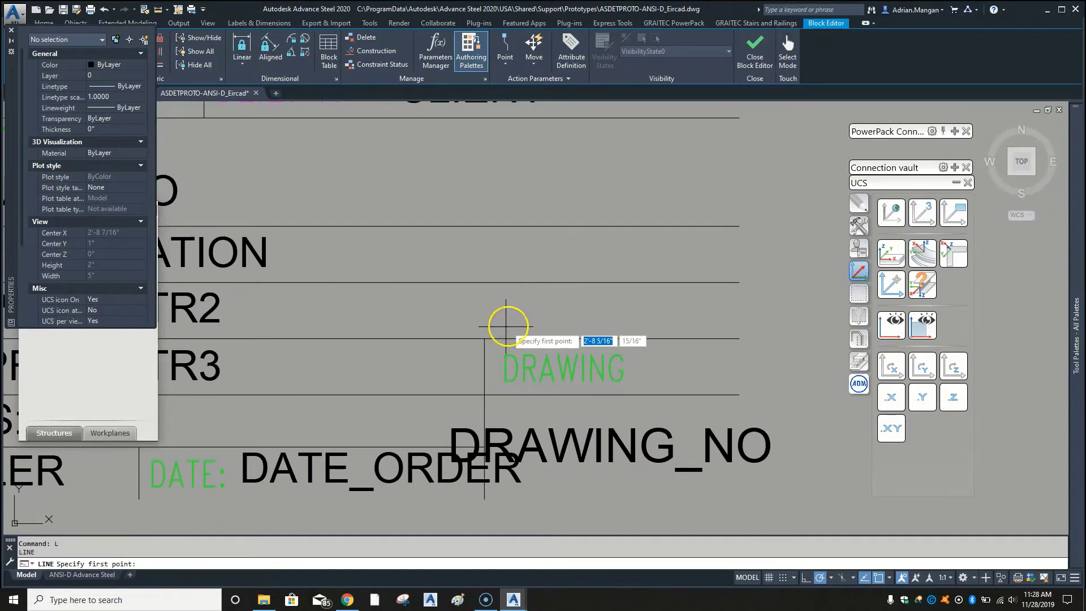
{"action": "left_click", "coordinate": [484, 338]}
{"action": "scroll", "coordinate": [512, 262], "scroll_direction": "down", "scroll_amount": 2}
{"action": "middle_click_drag", "start_coordinate": [512, 261], "coordinate": [512, 311]}
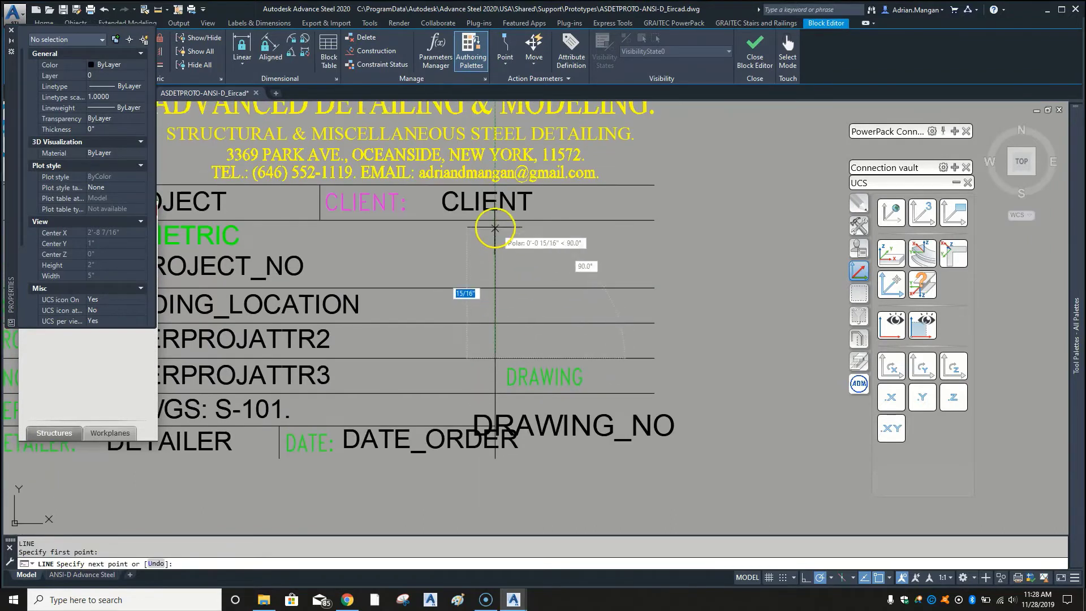
{"action": "left_click", "coordinate": [495, 221]}
{"action": "key", "text": "Escape"}
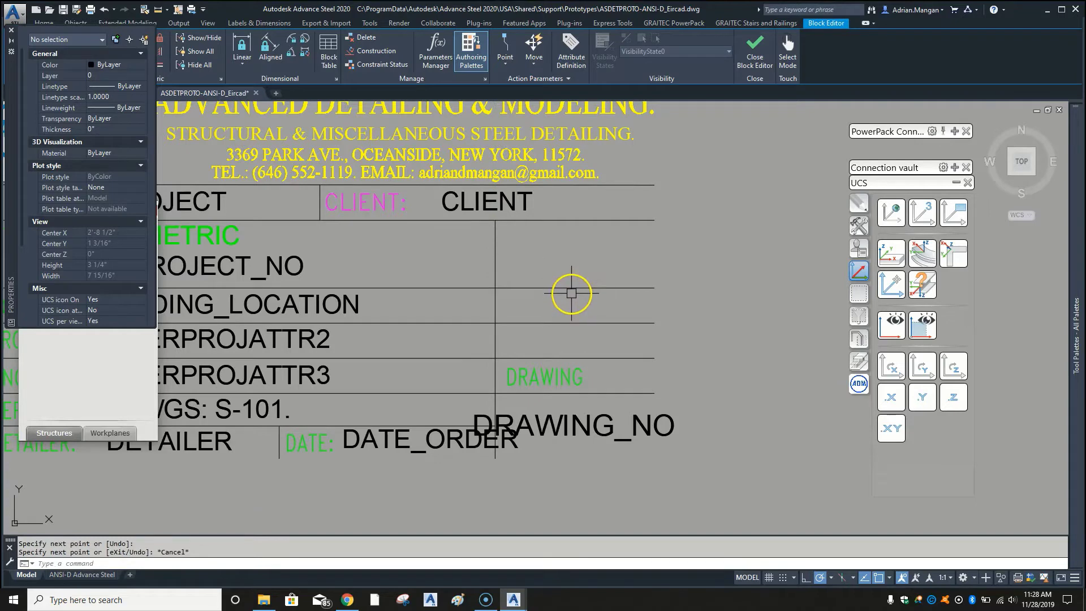
{"action": "left_click", "coordinate": [571, 293]}
{"action": "left_click", "coordinate": [572, 286]}
{"action": "left_click", "coordinate": [572, 288]}
{"action": "key", "text": "Escape"}
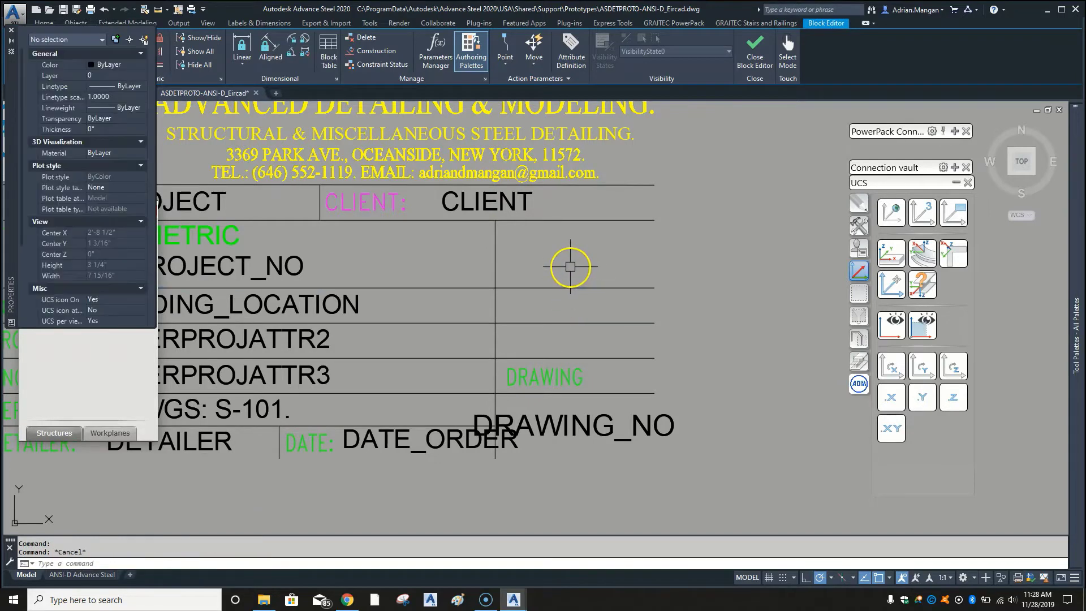
- Trim the two horizontal row lines above the DRAWING cell where they extend past the new vertical line
{"action": "type", "text": "tr"}
{"action": "key", "text": "Return"}
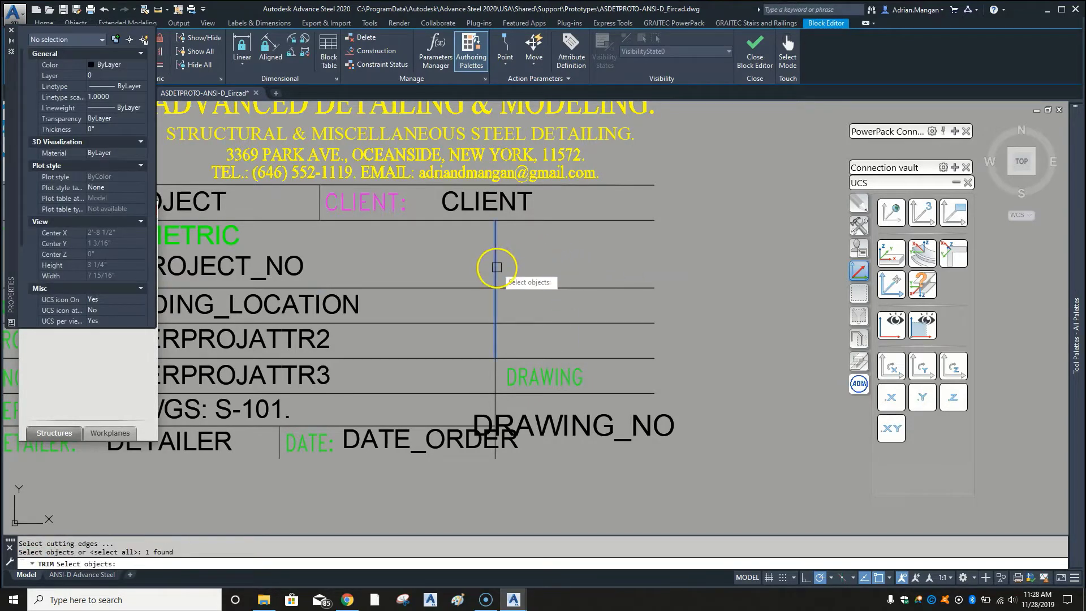
{"action": "left_click", "coordinate": [496, 262]}
{"action": "key", "text": "Return"}
{"action": "left_click", "coordinate": [539, 288]}
{"action": "left_click", "coordinate": [539, 323]}
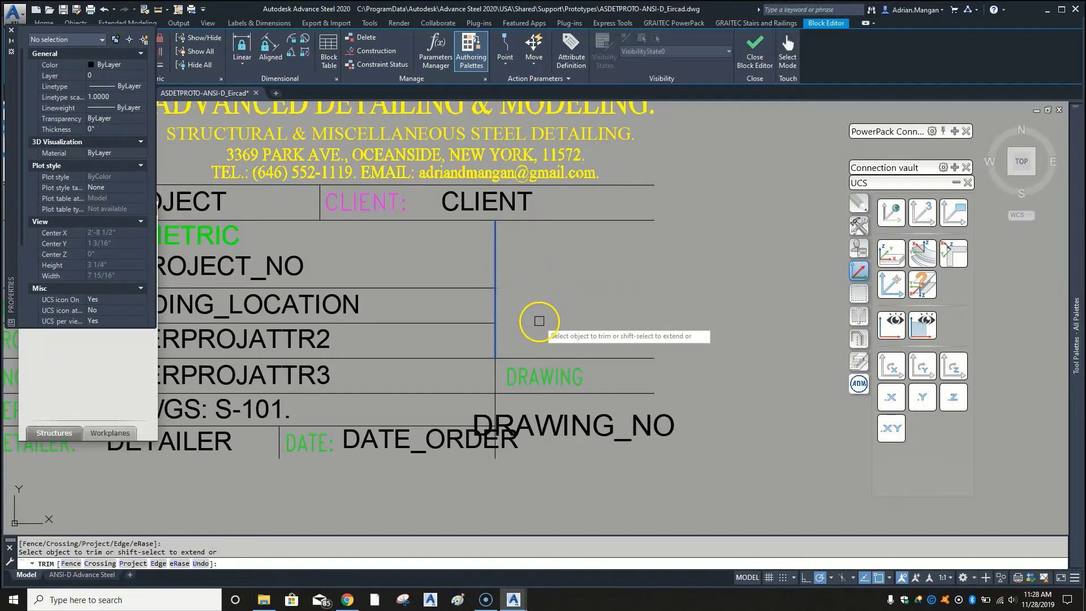
{"action": "right_click", "coordinate": [549, 291]}
{"action": "left_click", "coordinate": [560, 296]}
{"action": "scroll", "coordinate": [571, 300], "scroll_direction": "down", "scroll_amount": 4}
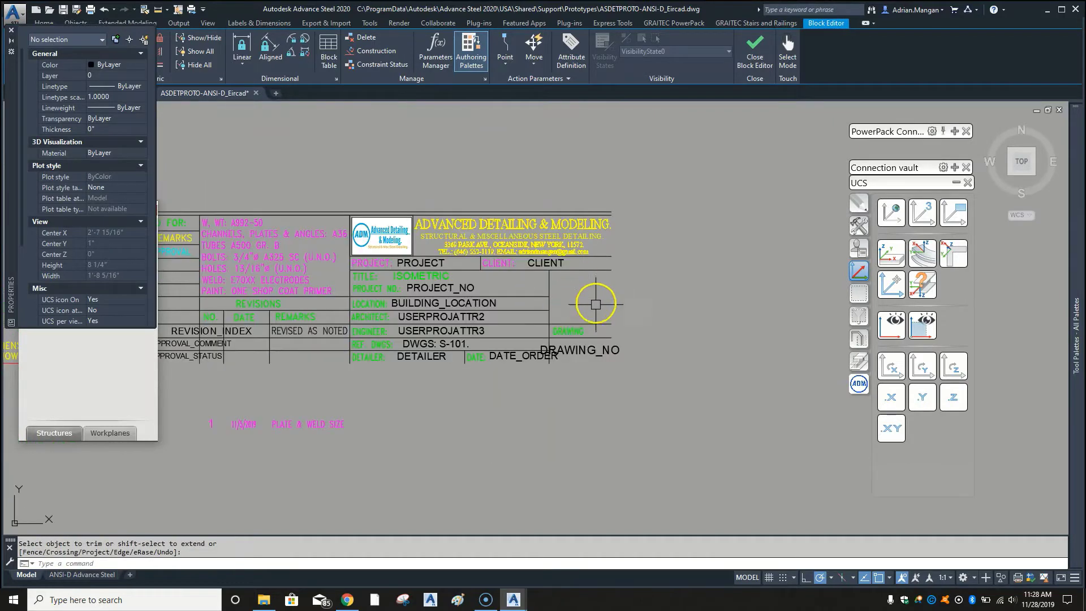
{"action": "left_click", "coordinate": [594, 299]}
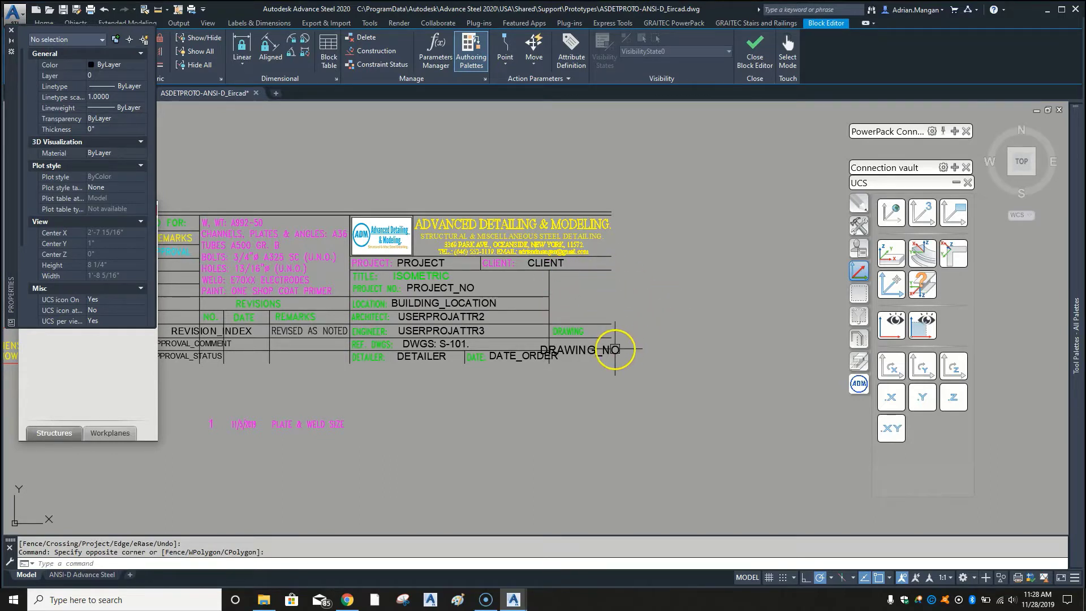
- Delete the REVISION_INDEX attribute from the revisions table and close the Block Editor, saving the changes to HYPERSTEELPAGEHEADER
{"action": "middle_click_drag", "start_coordinate": [591, 369], "coordinate": [737, 359]}
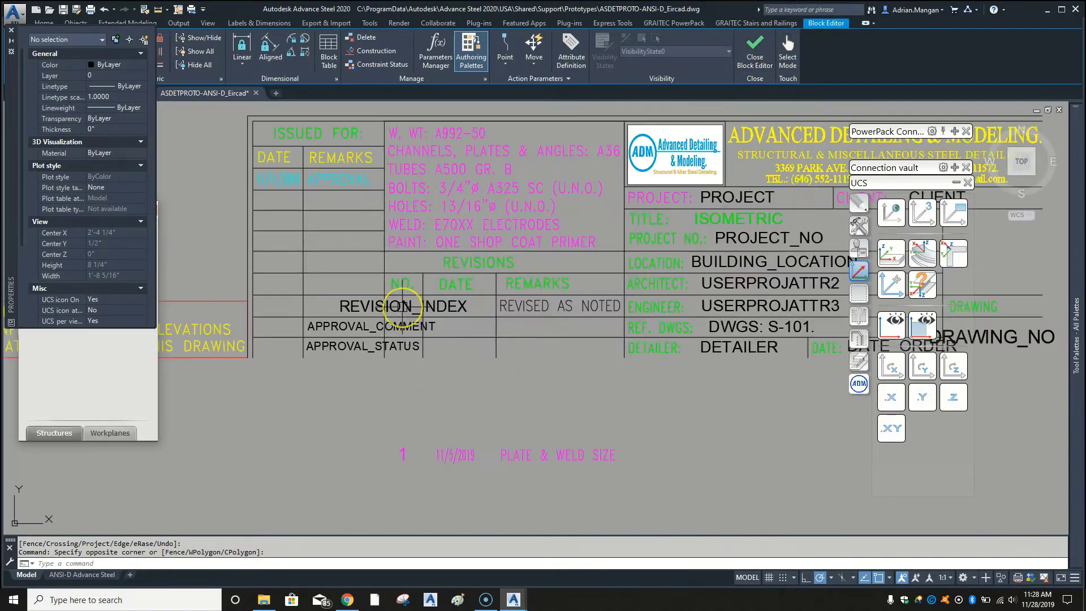
{"action": "scroll", "coordinate": [402, 308], "scroll_direction": "up", "scroll_amount": 2}
{"action": "left_click", "coordinate": [403, 310]}
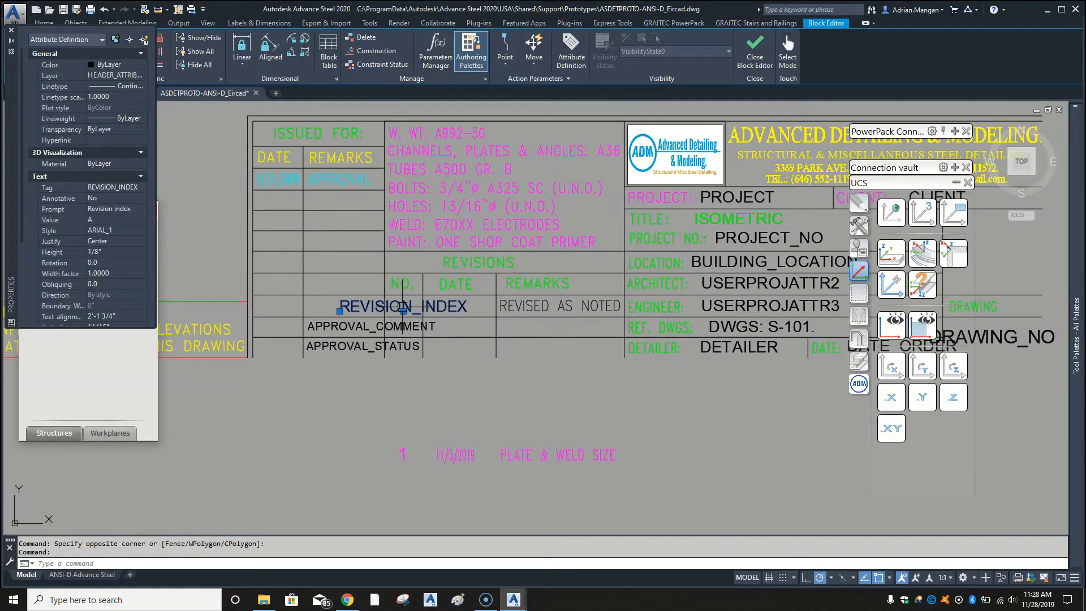
{"action": "key", "text": "Delete"}
{"action": "left_click", "coordinate": [757, 46]}
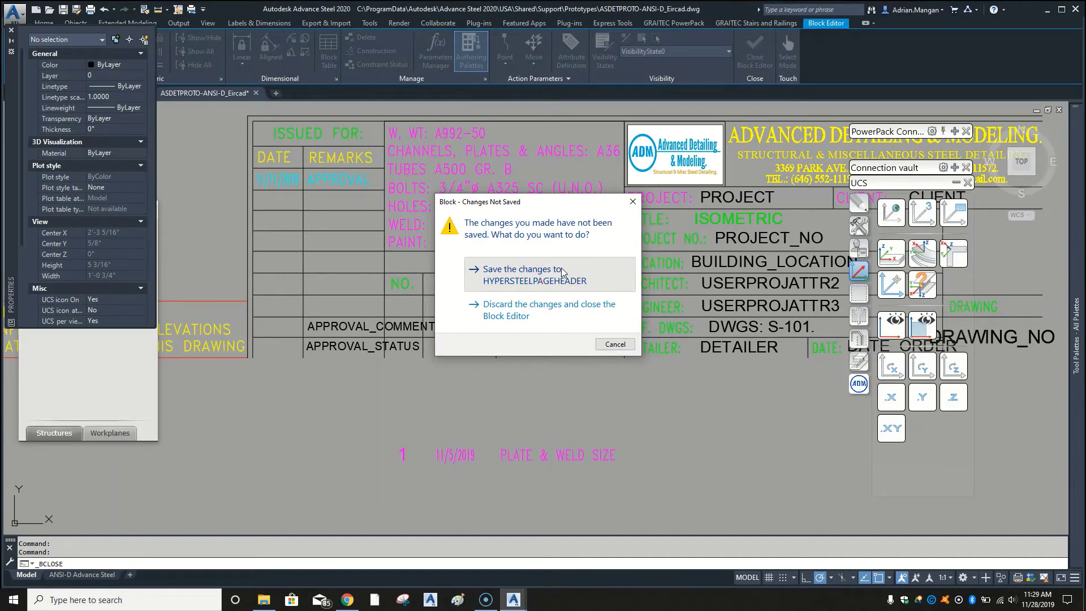
{"action": "left_click", "coordinate": [562, 270]}
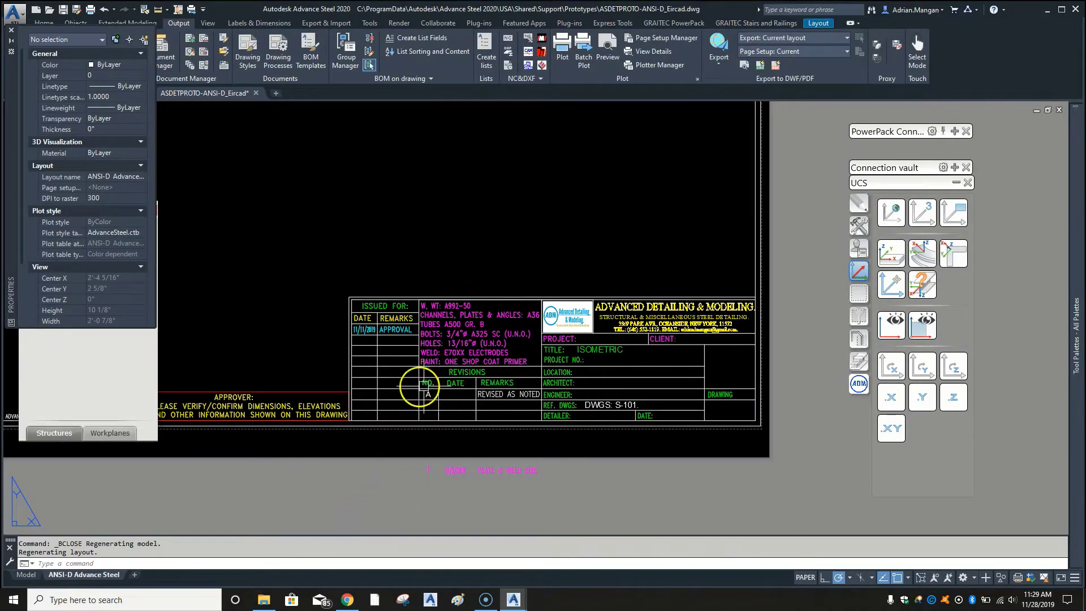
- Synchronize the attributes of the HYPERSTEELPAGEHEADER title block with ATTSYNC, selecting the block in the layout
{"action": "scroll", "coordinate": [435, 396], "scroll_direction": "up", "scroll_amount": 5}
{"action": "scroll", "coordinate": [464, 390], "scroll_direction": "down", "scroll_amount": 4}
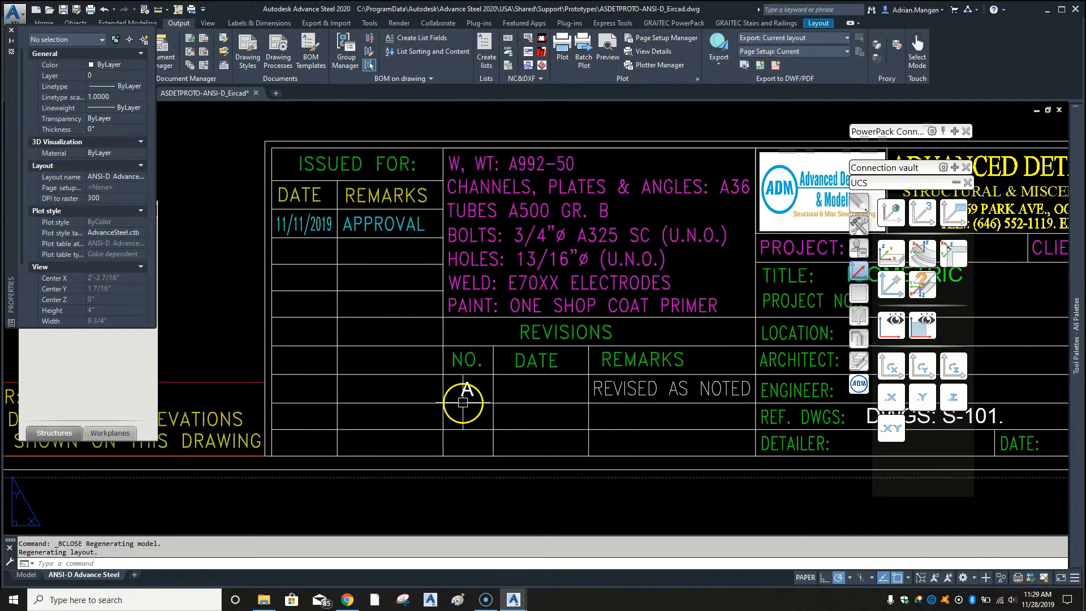
{"action": "scroll", "coordinate": [434, 378], "scroll_direction": "down", "scroll_amount": 3}
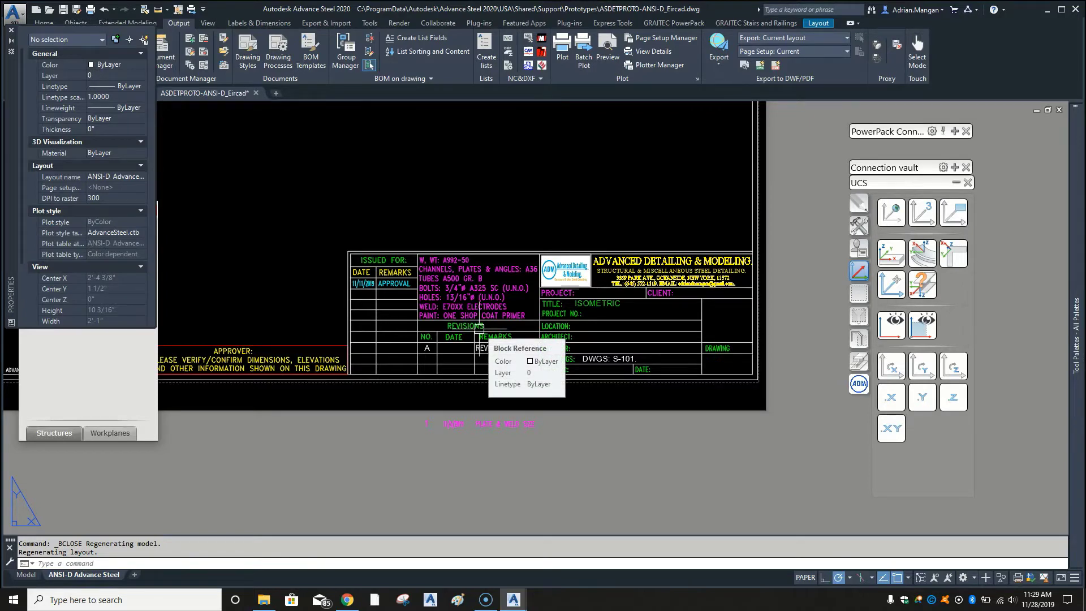
{"action": "left_click", "coordinate": [459, 347]}
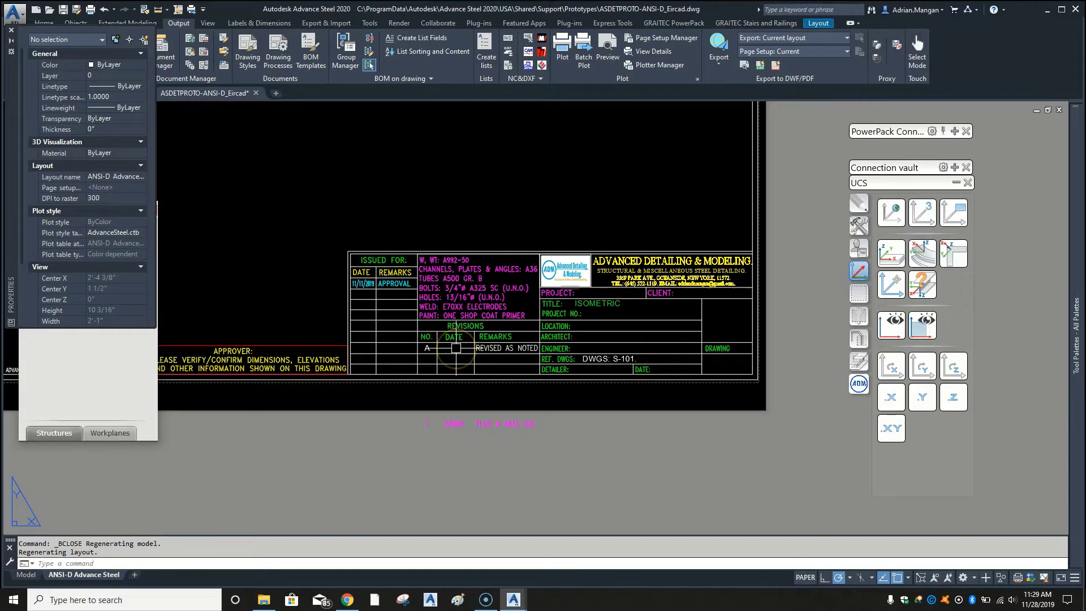
{"action": "scroll", "coordinate": [456, 349], "scroll_direction": "up", "scroll_amount": 2}
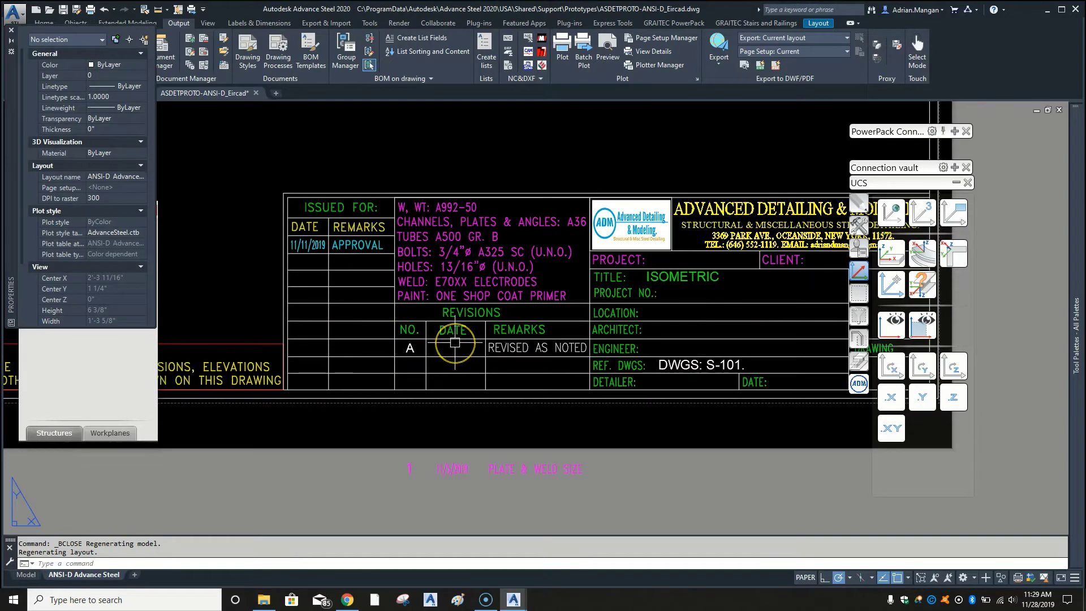
{"action": "type", "text": "tt"}
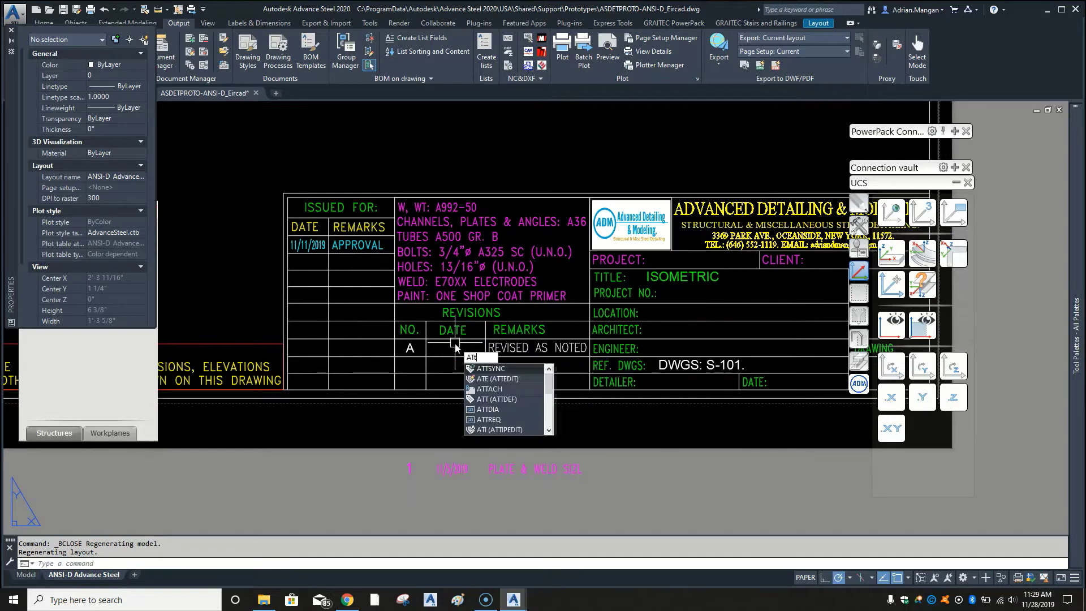
{"action": "type", "text": "s"}
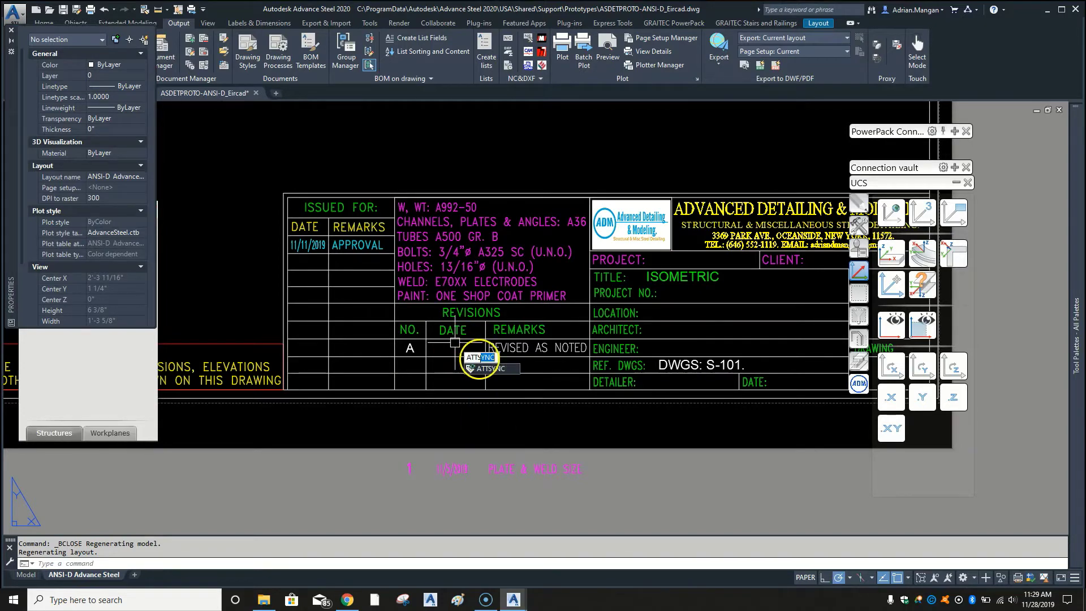
{"action": "left_click", "coordinate": [485, 368]}
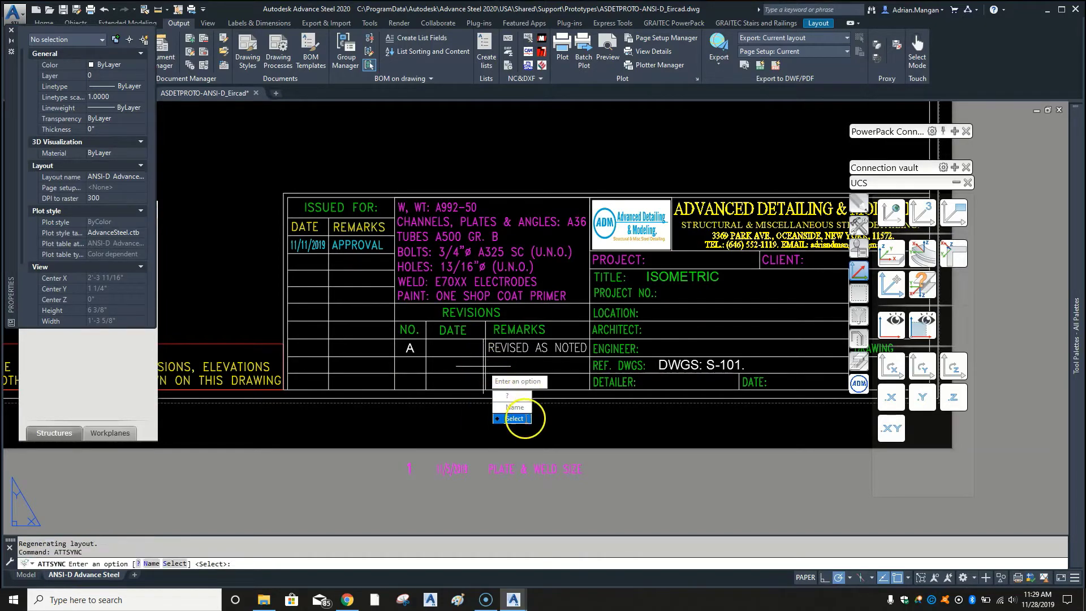
{"action": "left_click", "coordinate": [514, 418]}
{"action": "left_click", "coordinate": [498, 310]}
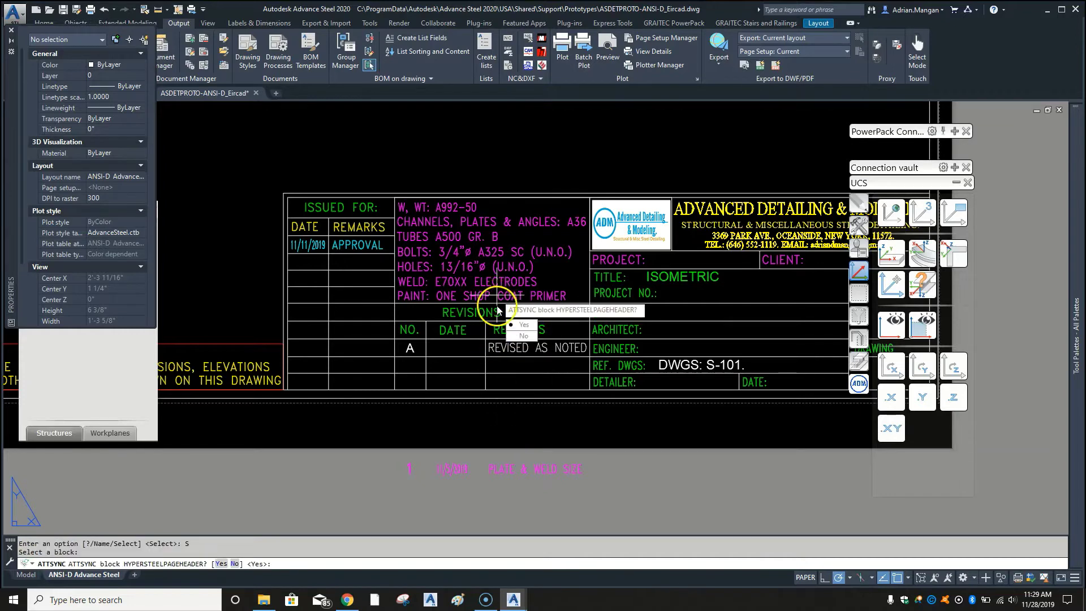
{"action": "left_click", "coordinate": [521, 325]}
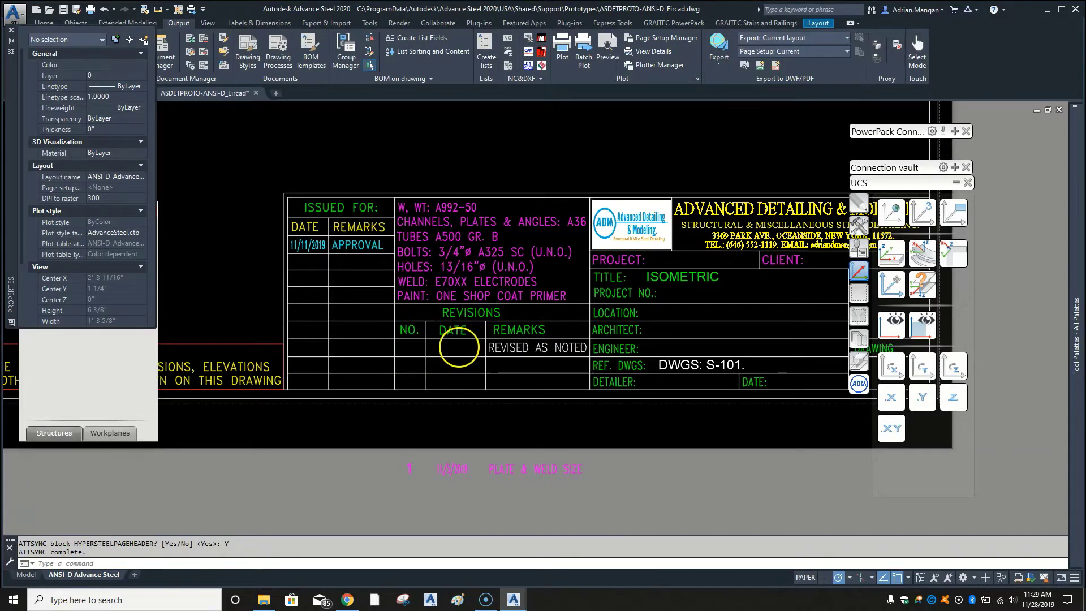
- Reopen the title block in the Block Editor
{"action": "scroll", "coordinate": [460, 349], "scroll_direction": "down", "scroll_amount": 2}
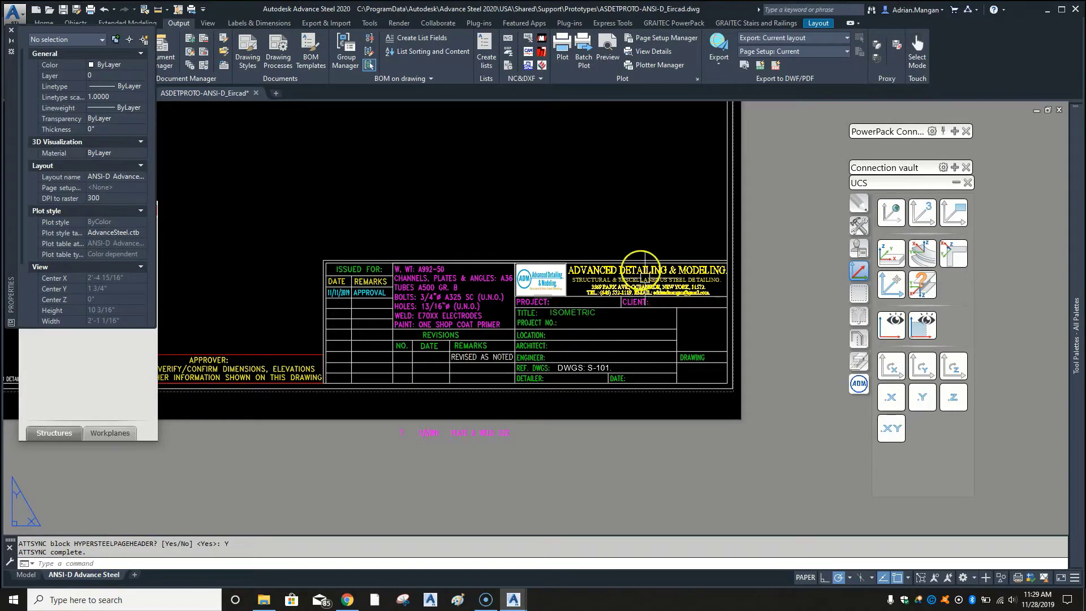
{"action": "left_click", "coordinate": [635, 300]}
{"action": "right_click", "coordinate": [634, 300]}
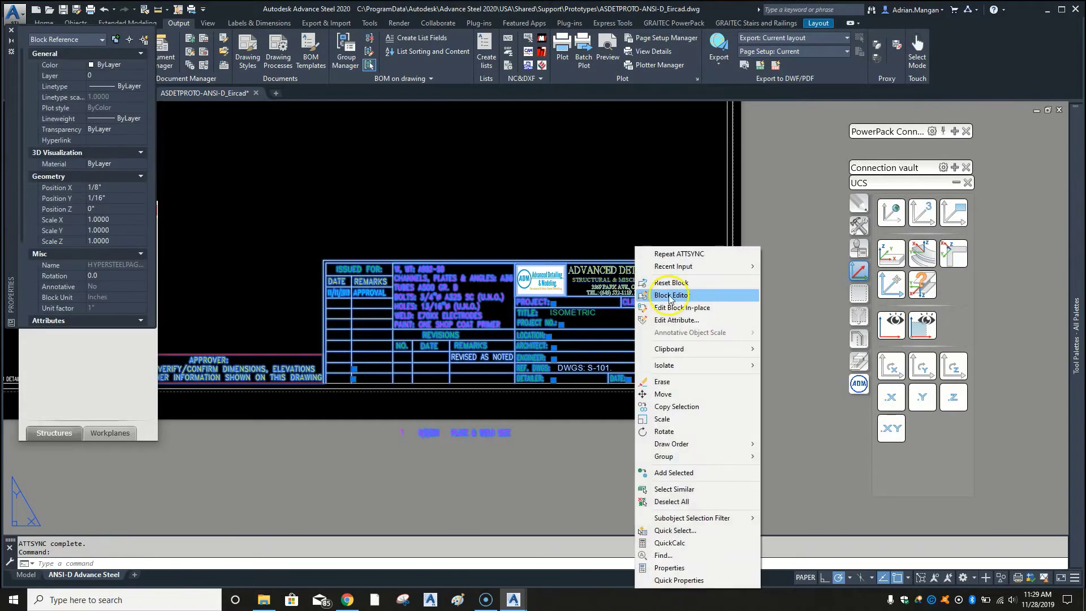
{"action": "left_click", "coordinate": [659, 286]}
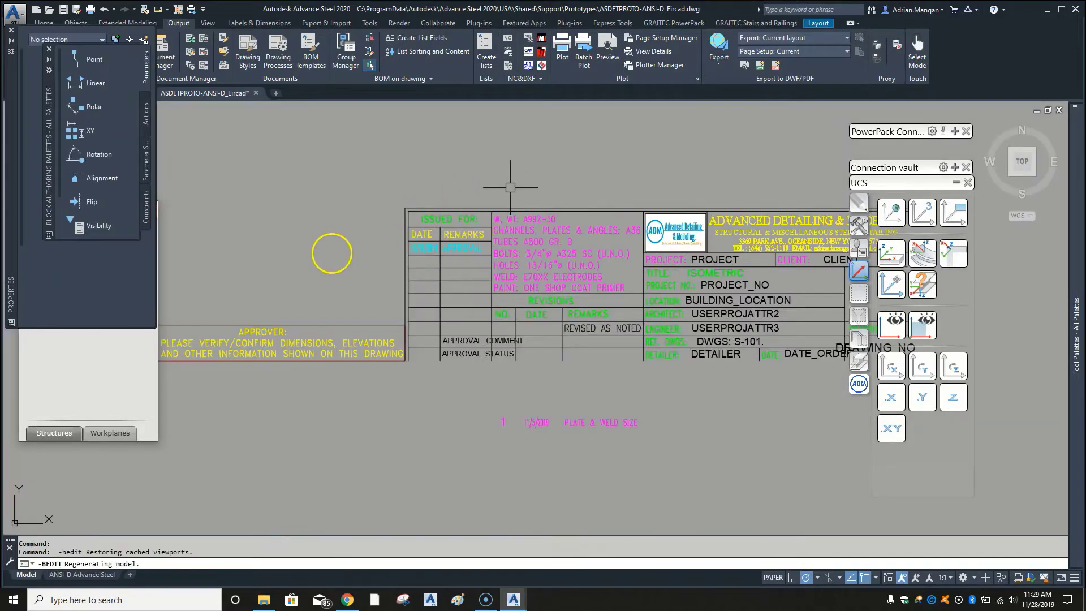
{"action": "scroll", "coordinate": [497, 228], "scroll_direction": "up", "scroll_amount": 4}
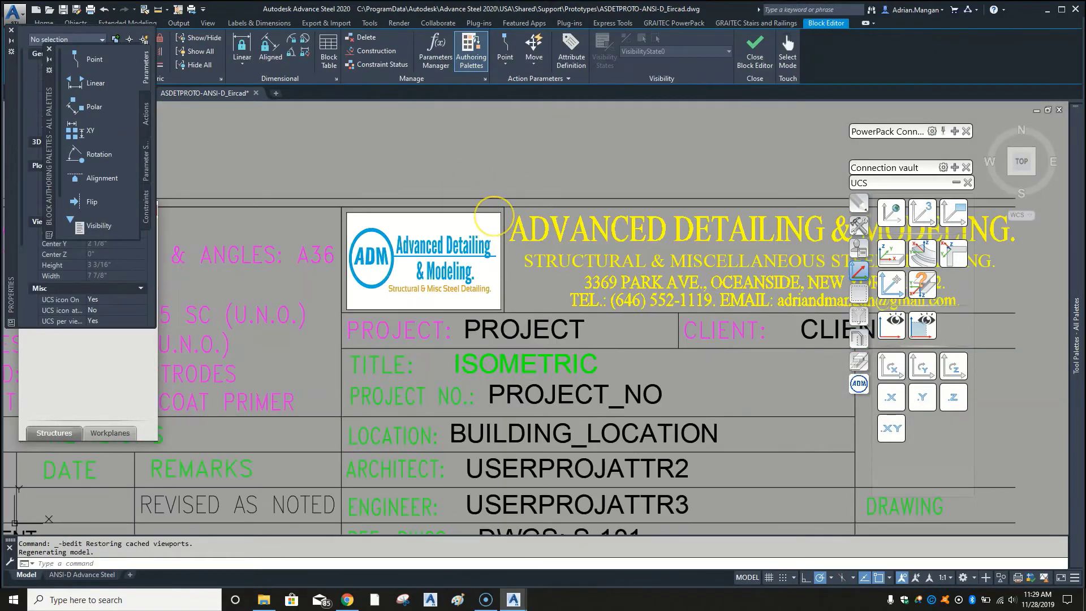
- Delete the old ADM logo from the title block and change the company name heading text to EIRCAD
{"action": "left_click", "coordinate": [494, 216]}
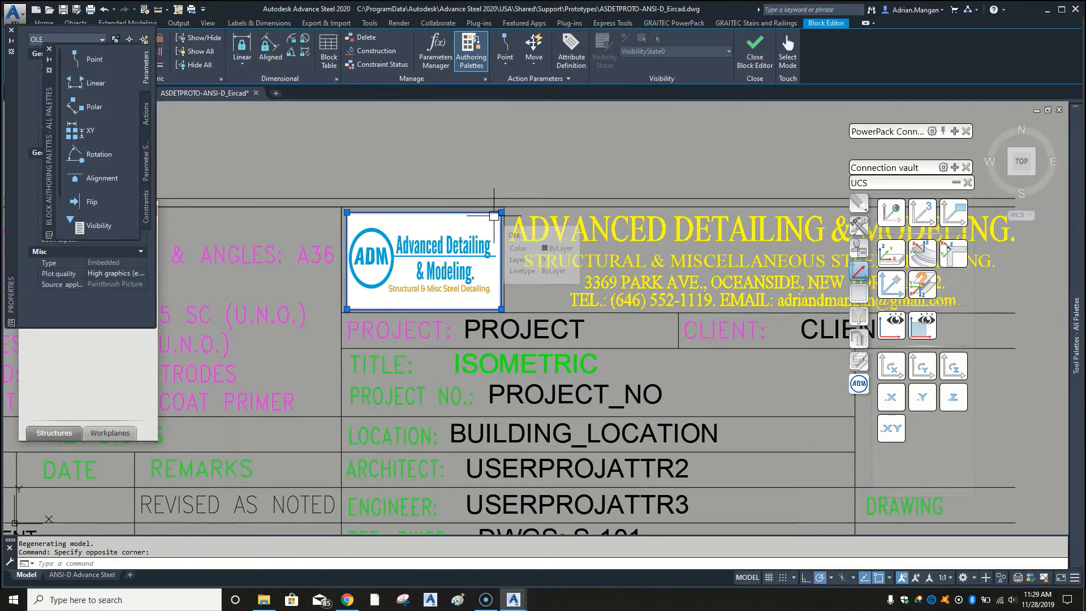
{"action": "key", "text": "Delete"}
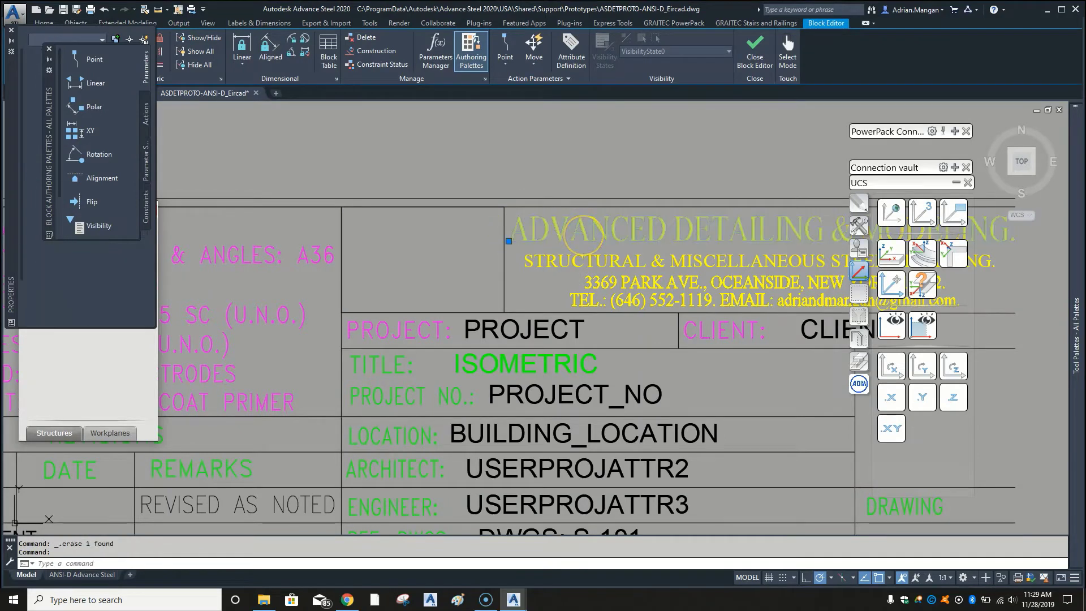
{"action": "double_click", "coordinate": [583, 233]}
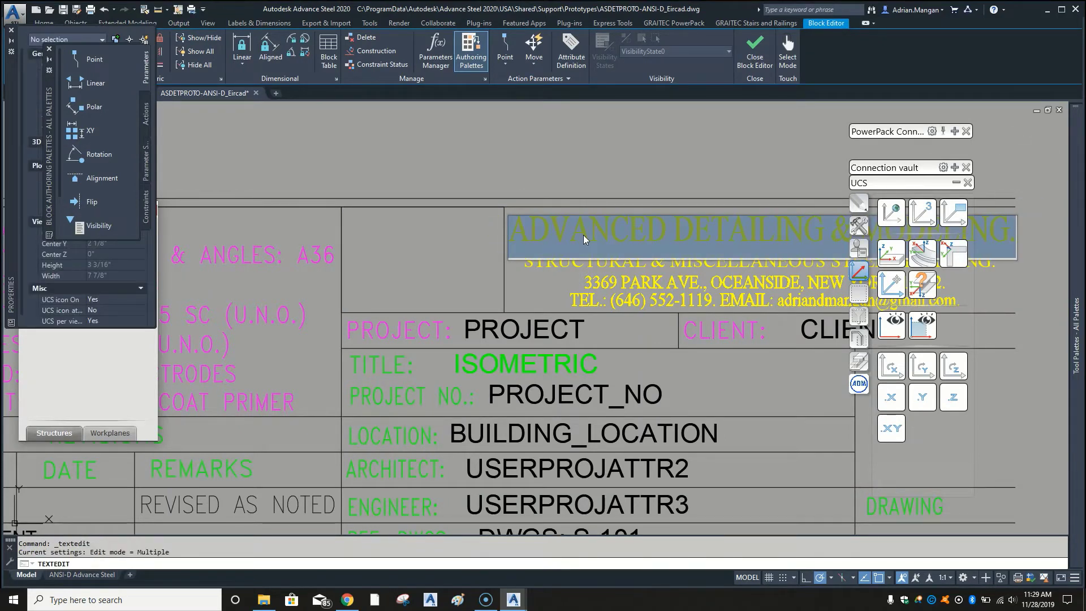
{"action": "key", "text": "Delete"}
{"action": "type", "text": "EIRCAD"}
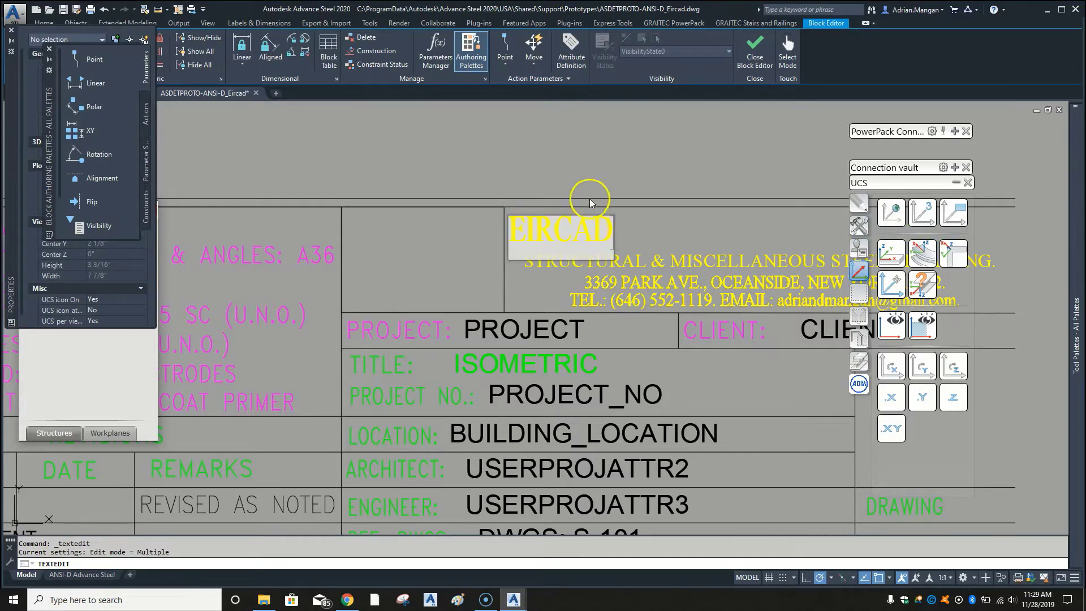
{"action": "left_click", "coordinate": [590, 203]}
{"action": "key", "text": "Escape"}
- Close the block authoring palettes and set the EIRCAD heading's justification to Center
{"action": "left_click", "coordinate": [591, 223]}
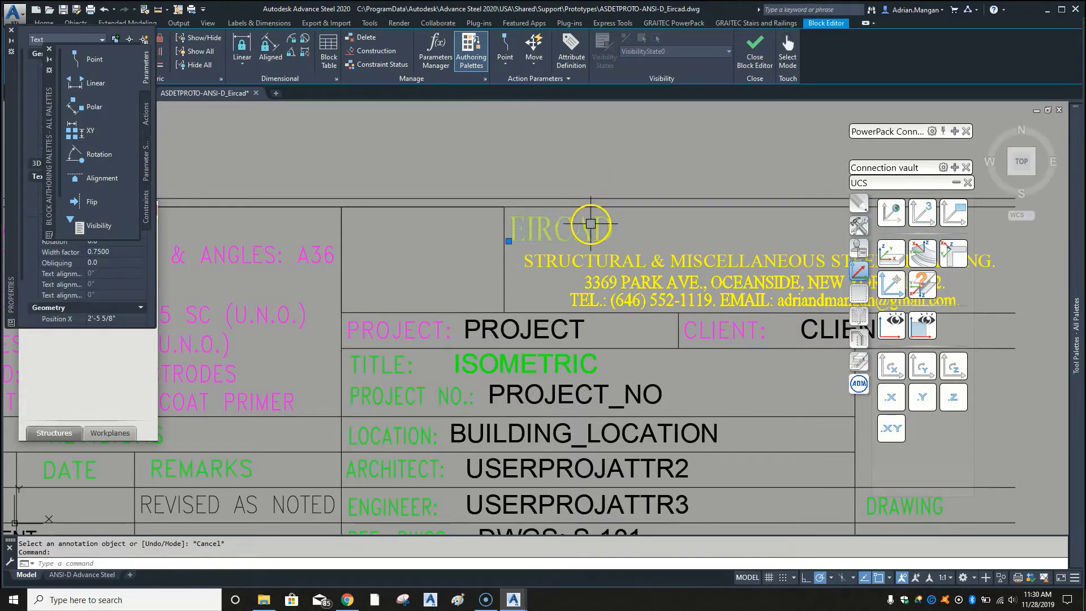
{"action": "left_click", "coordinate": [51, 49]}
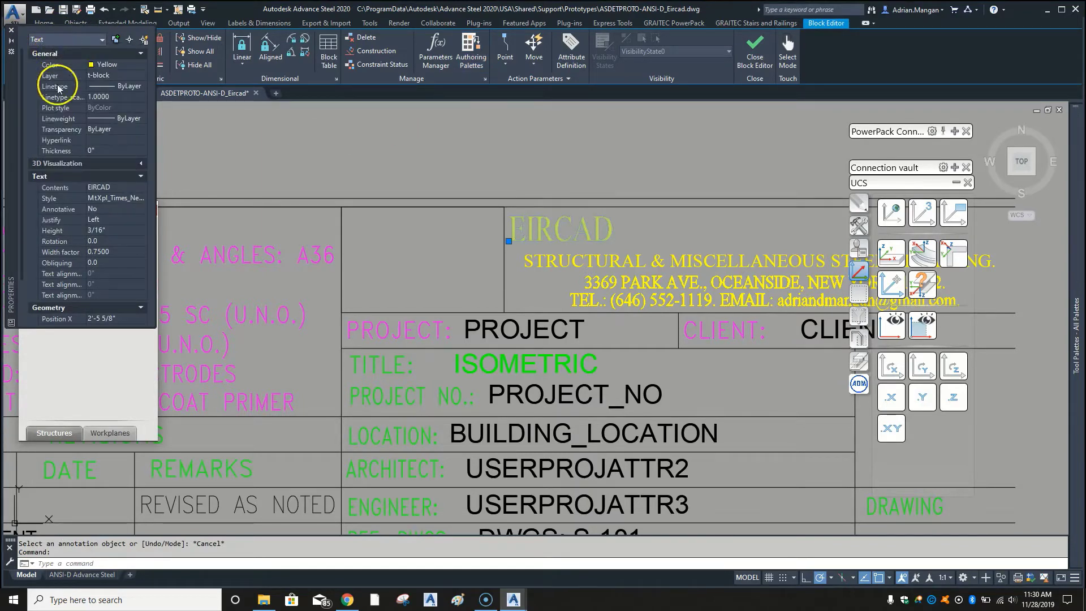
{"action": "left_click", "coordinate": [109, 219]}
{"action": "left_click", "coordinate": [142, 220]}
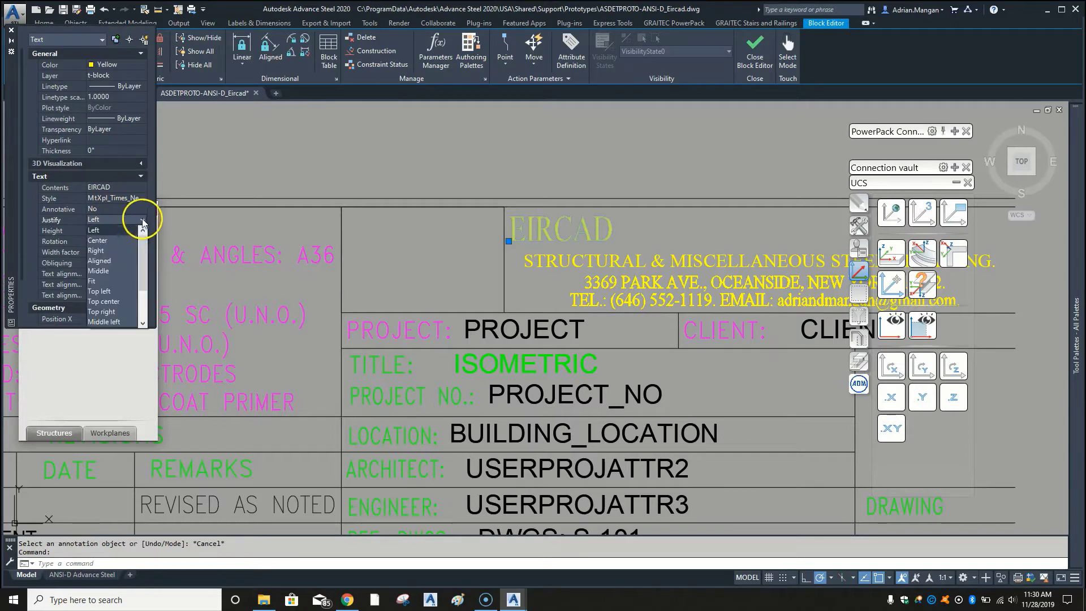
{"action": "left_click", "coordinate": [109, 241]}
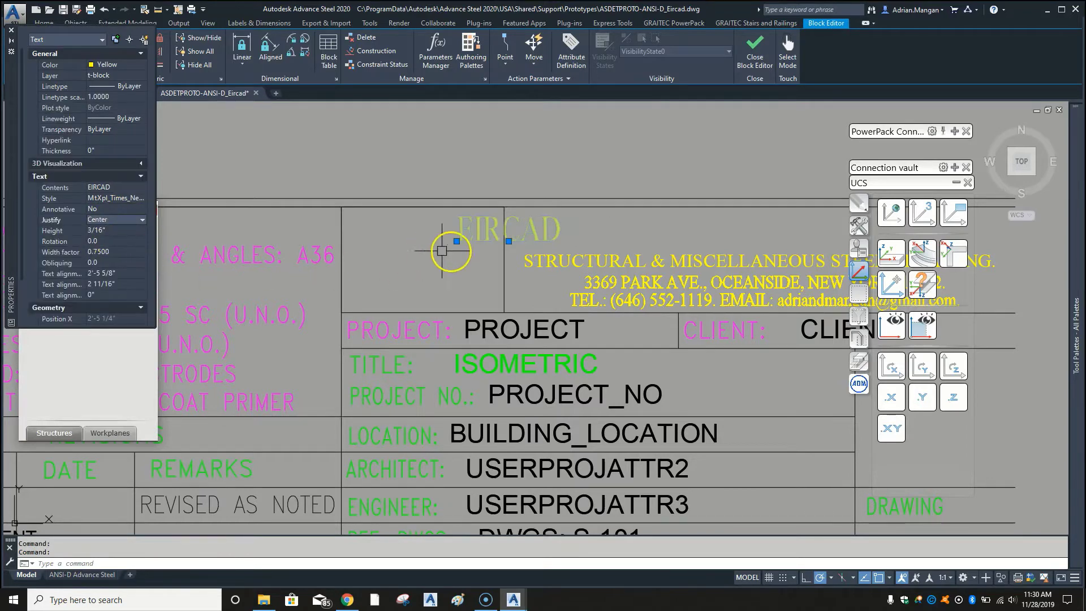
- Move the EIRCAD heading so it is centred above the STRUCTURAL & MISCELLANEOUS STEEL DETAILING line
{"action": "right_click", "coordinate": [507, 155]}
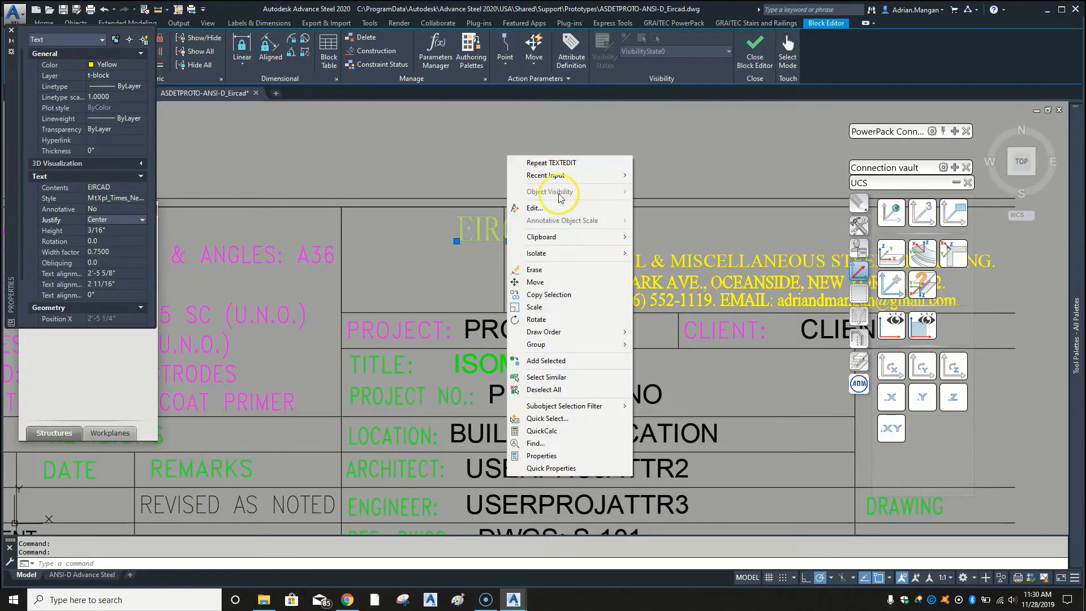
{"action": "left_click", "coordinate": [534, 281]}
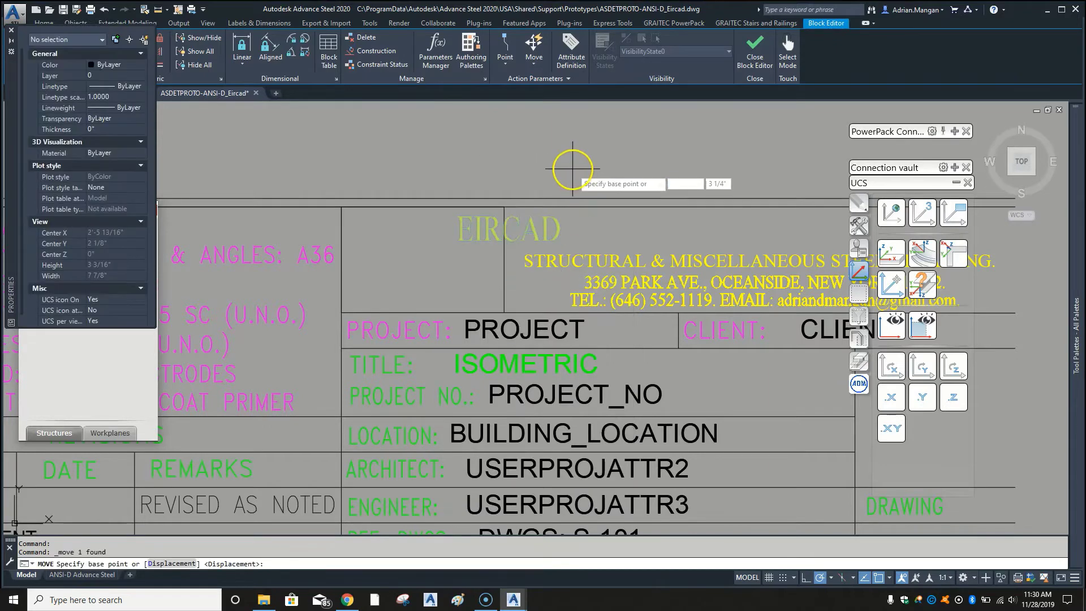
{"action": "left_click", "coordinate": [573, 174]}
{"action": "scroll", "coordinate": [592, 184], "scroll_direction": "down", "scroll_amount": 3}
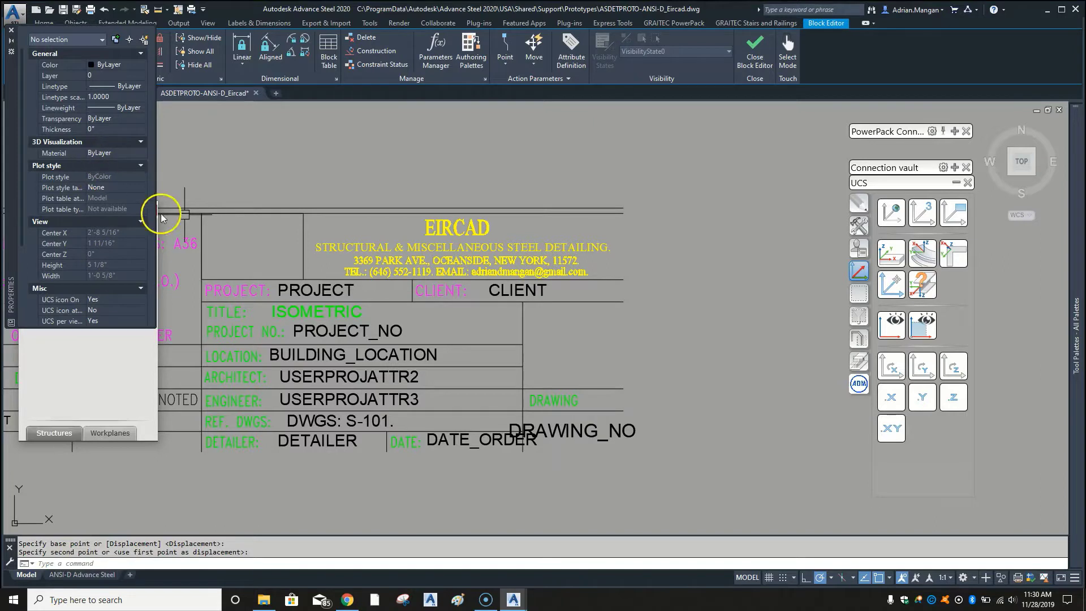
- Set the EIRCAD heading's width factor to 1 and clear the selection
{"action": "left_click", "coordinate": [496, 238]}
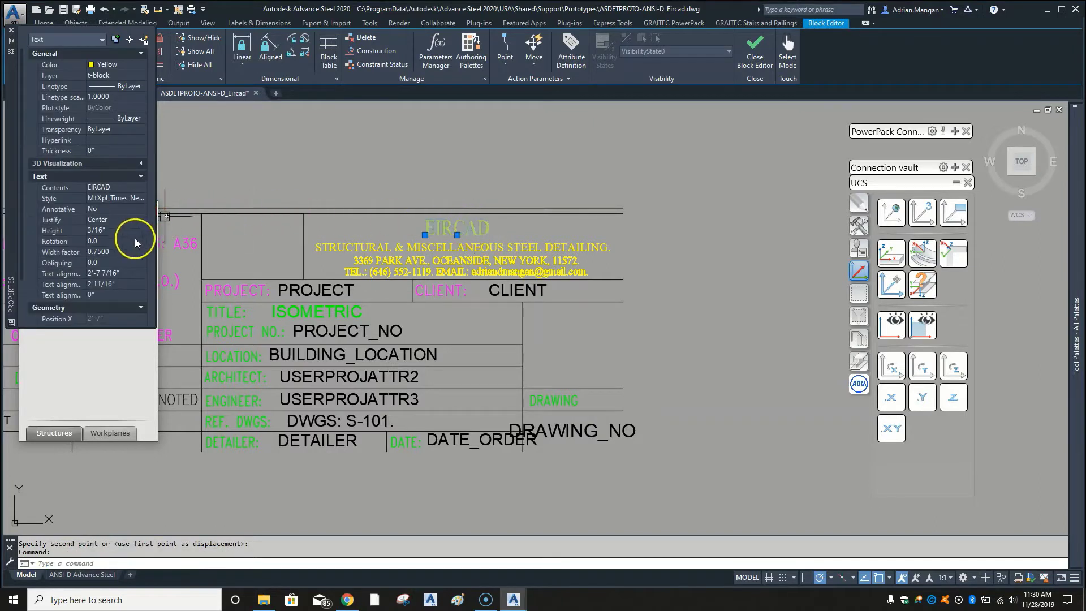
{"action": "left_click", "coordinate": [125, 251]}
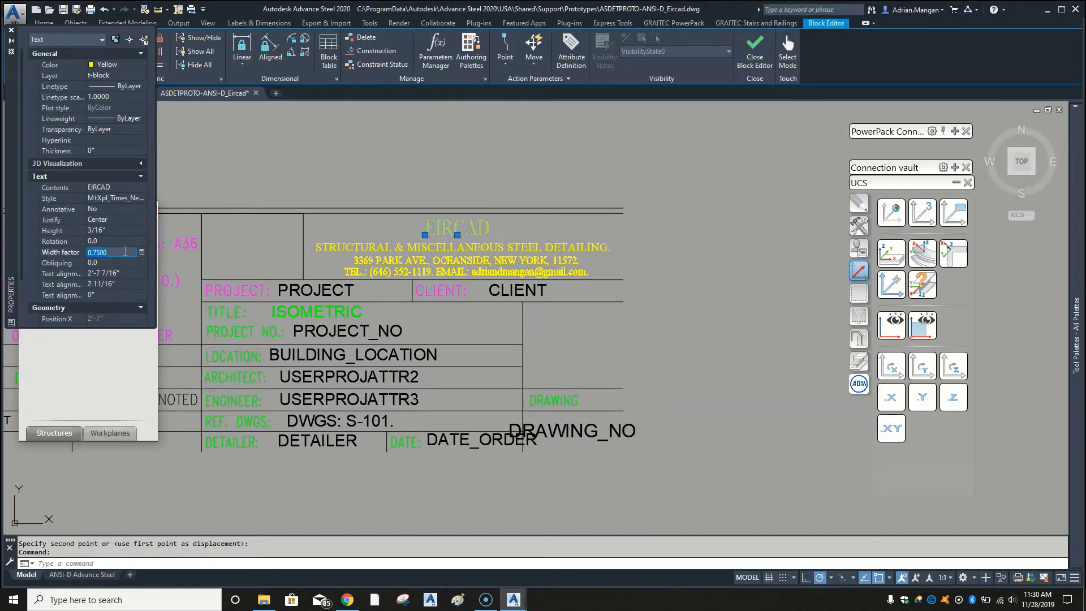
{"action": "type", "text": "1"}
{"action": "key", "text": "Tab"}
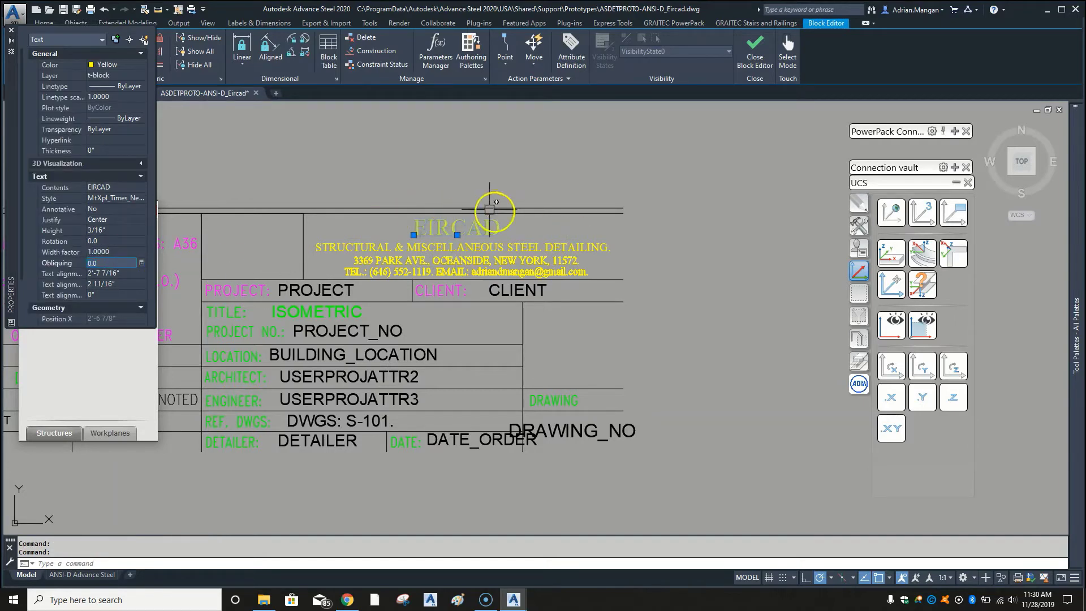
{"action": "left_click", "coordinate": [458, 157]}
{"action": "key", "text": "Escape"}
{"action": "key", "text": "Escape"}
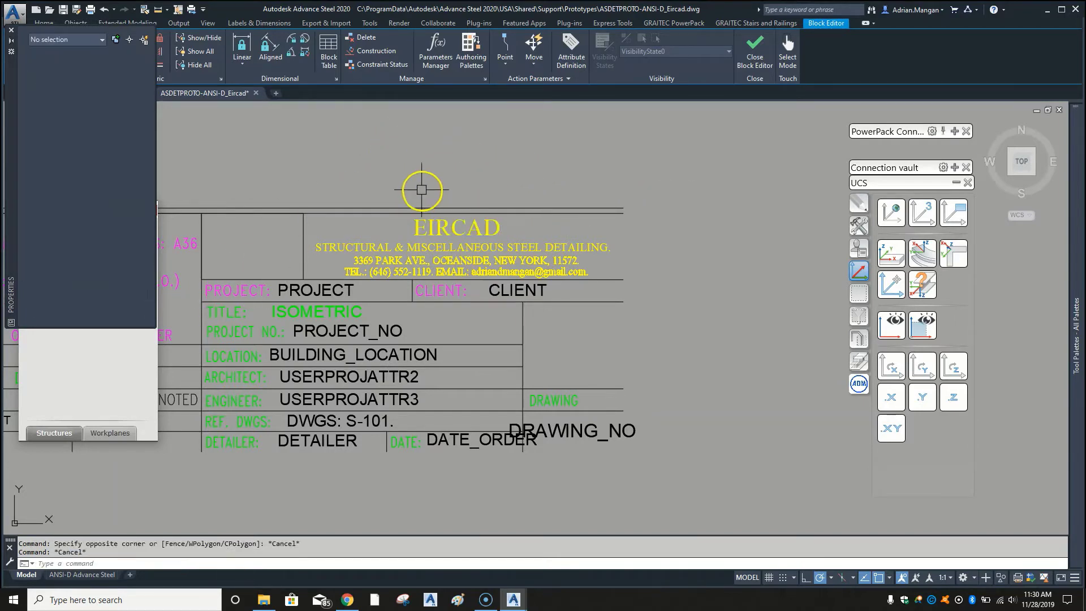
- Attach the image EIRCAD1.png from the Downloads folder with IMAGEATTACH, using a relative path and on-screen insertion point and scale
{"action": "scroll", "coordinate": [425, 182], "scroll_direction": "down", "scroll_amount": 2}
{"action": "middle_click_drag", "start_coordinate": [425, 181], "coordinate": [612, 221]}
{"action": "scroll", "coordinate": [505, 256], "scroll_direction": "up", "scroll_amount": 4}
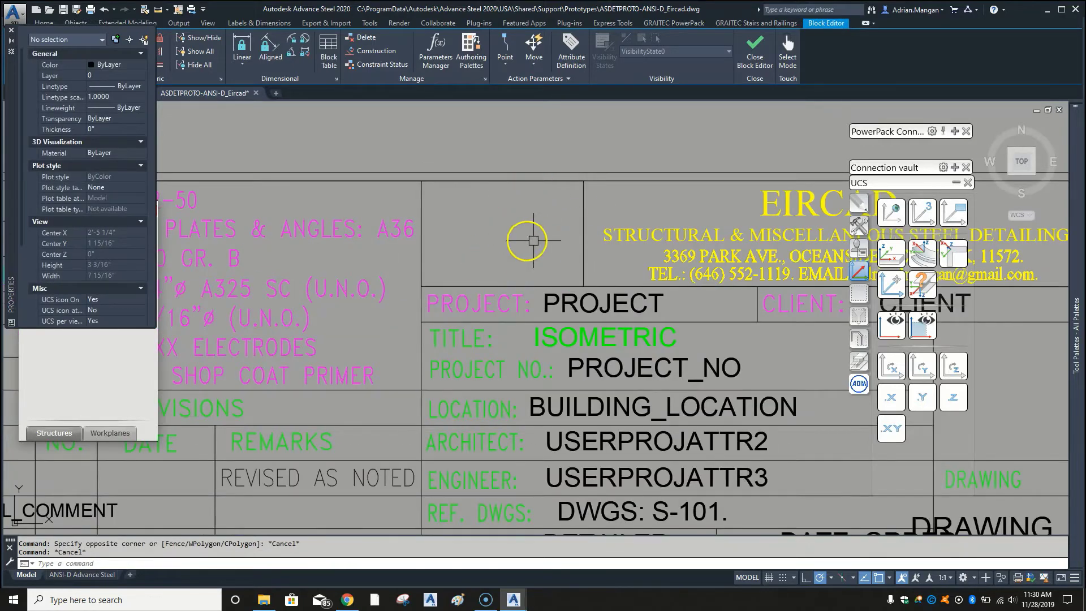
{"action": "scroll", "coordinate": [415, 283], "scroll_direction": "down", "scroll_amount": 2}
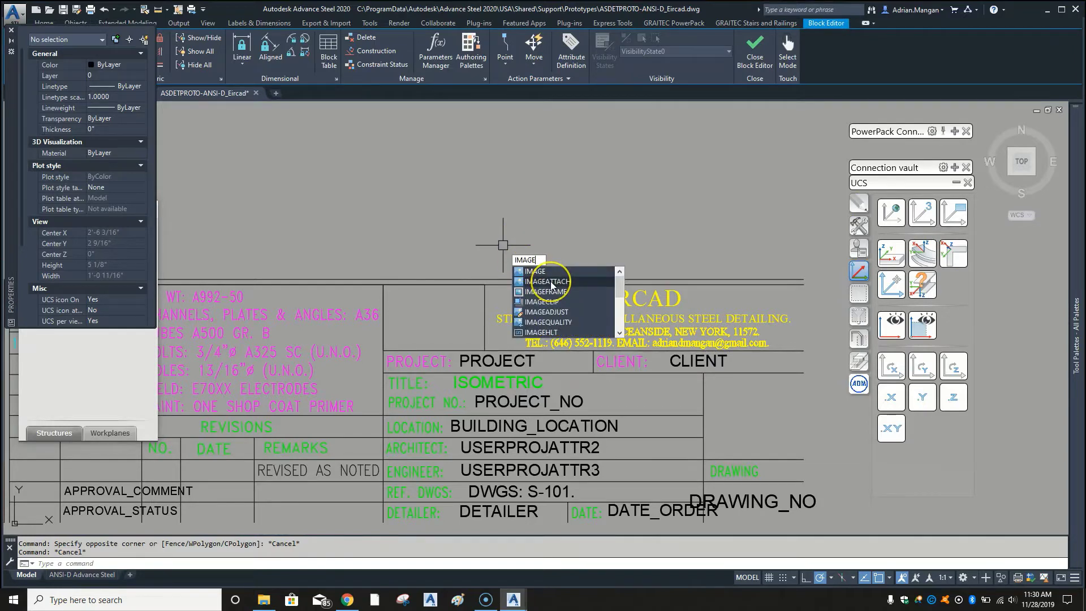
{"action": "left_click", "coordinate": [551, 282]}
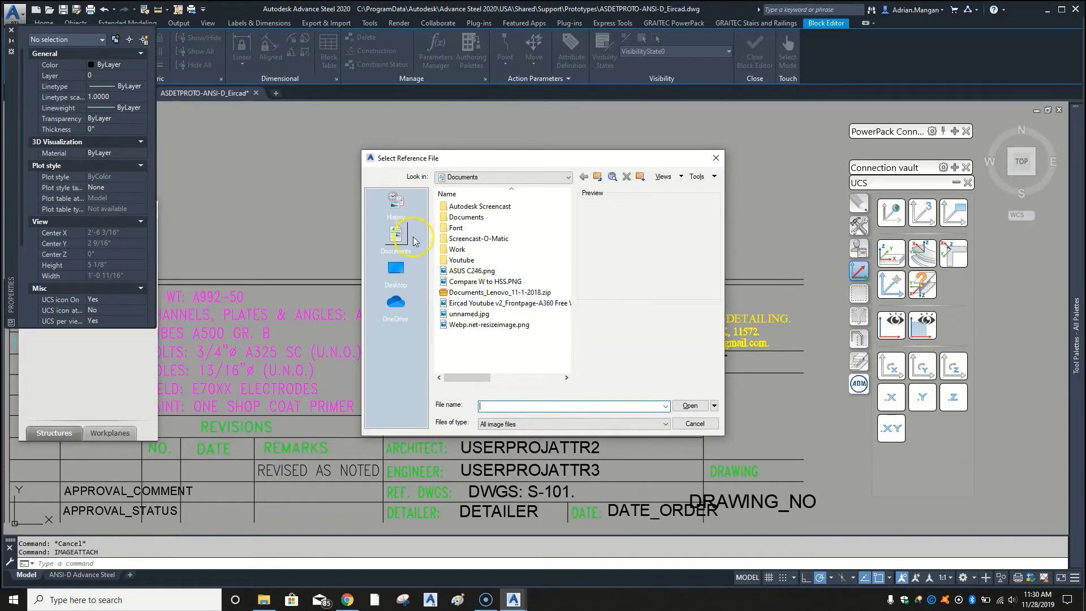
{"action": "left_click", "coordinate": [481, 178]}
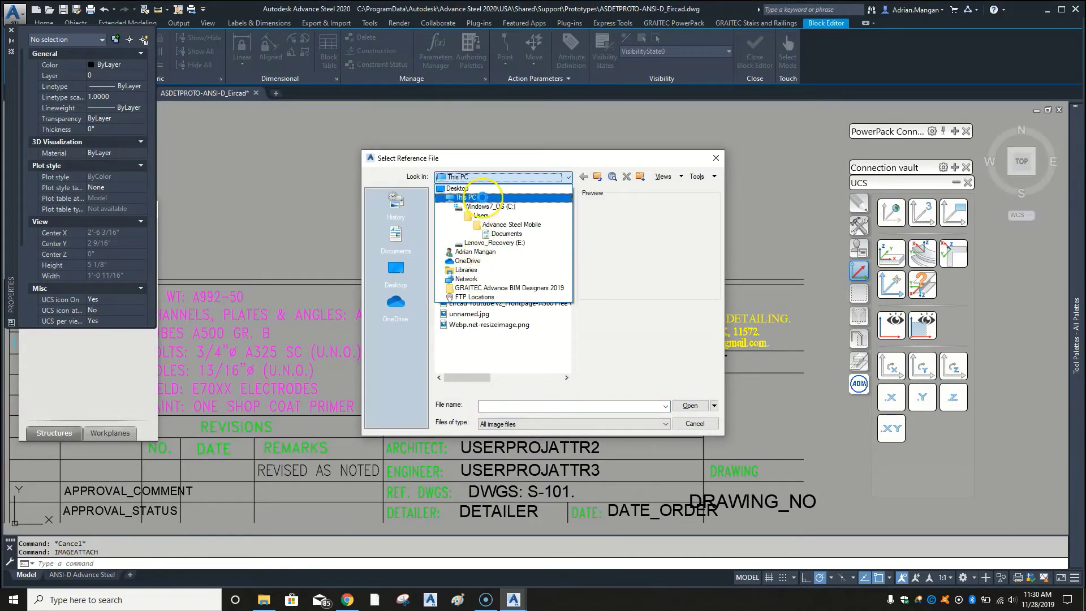
{"action": "left_click", "coordinate": [482, 197]}
{"action": "double_click", "coordinate": [473, 247]}
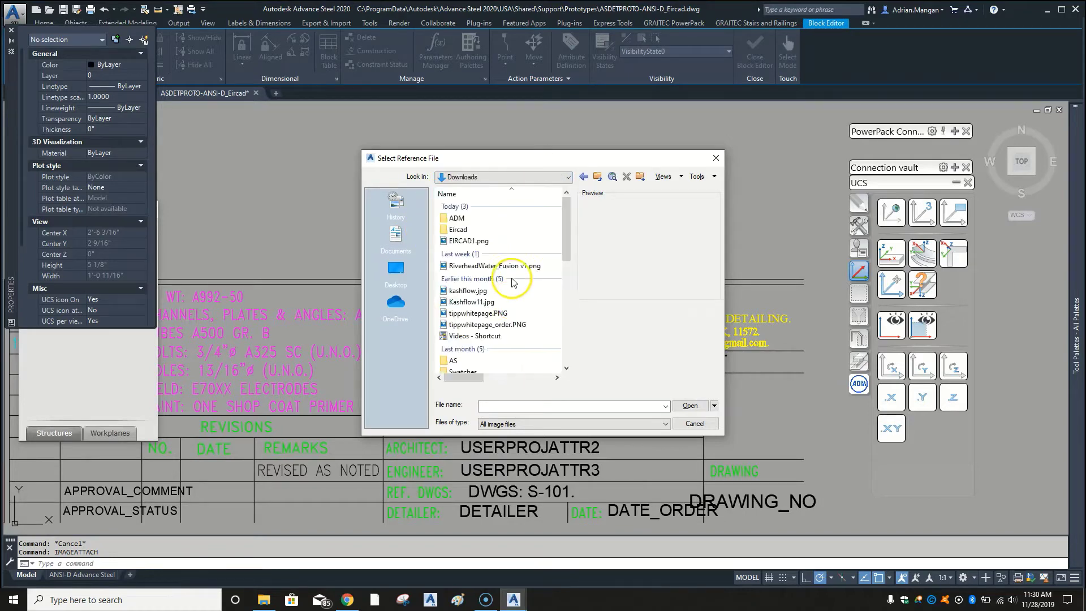
{"action": "scroll", "coordinate": [513, 294], "scroll_direction": "down", "scroll_amount": 3}
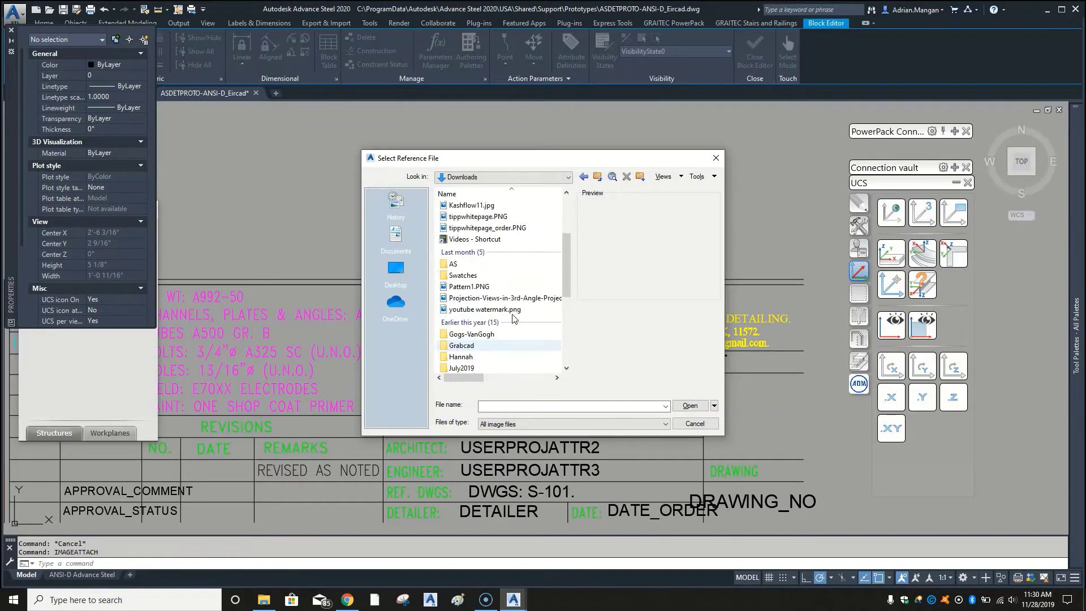
{"action": "scroll", "coordinate": [514, 318], "scroll_direction": "up", "scroll_amount": 3}
{"action": "left_click", "coordinate": [491, 240]}
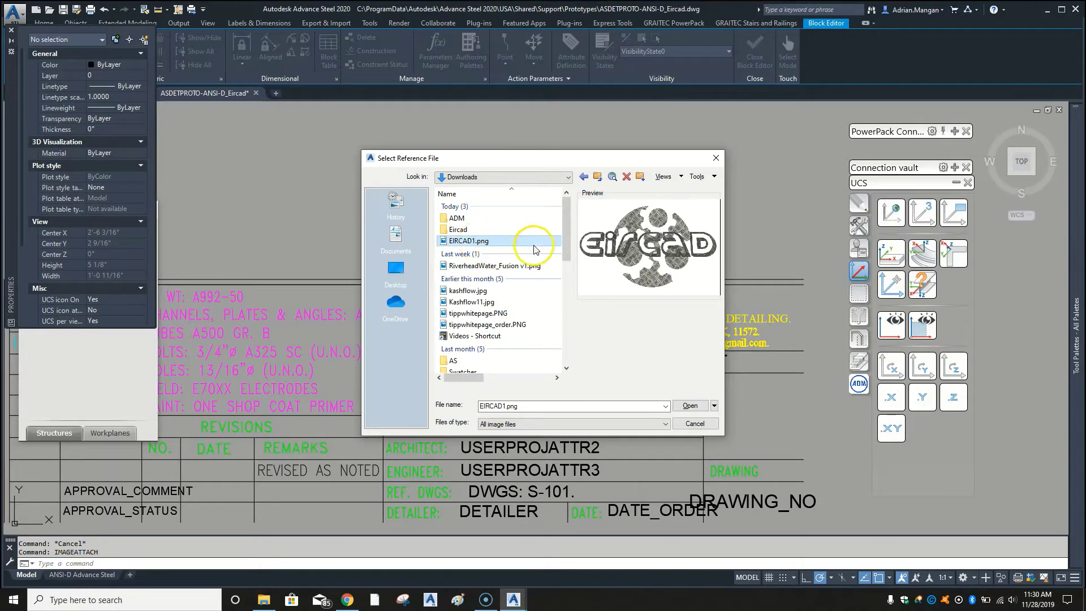
{"action": "left_click", "coordinate": [690, 405]}
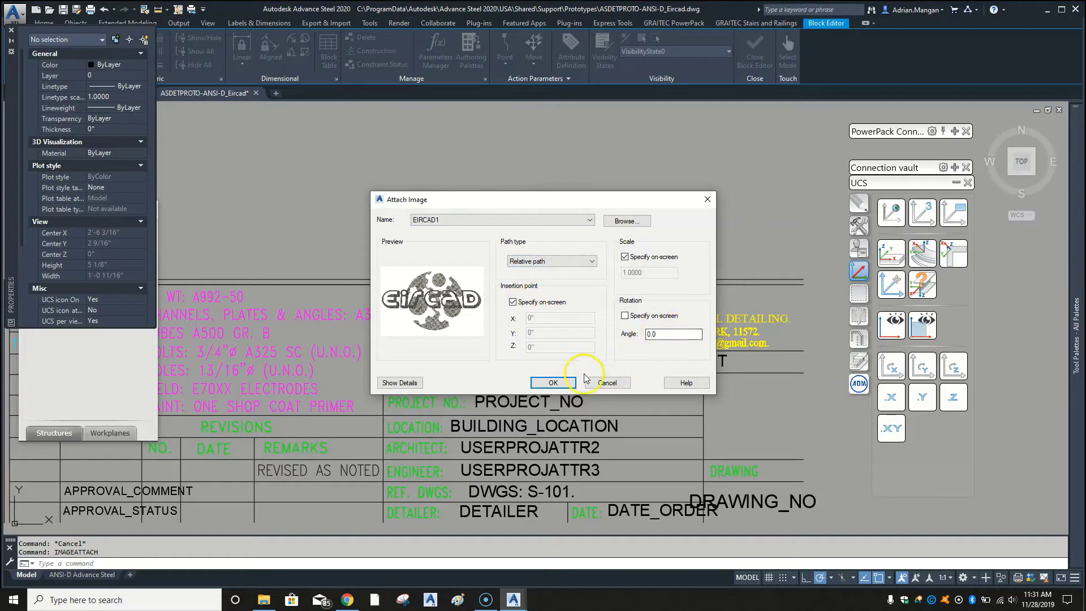
{"action": "left_click", "coordinate": [557, 383]}
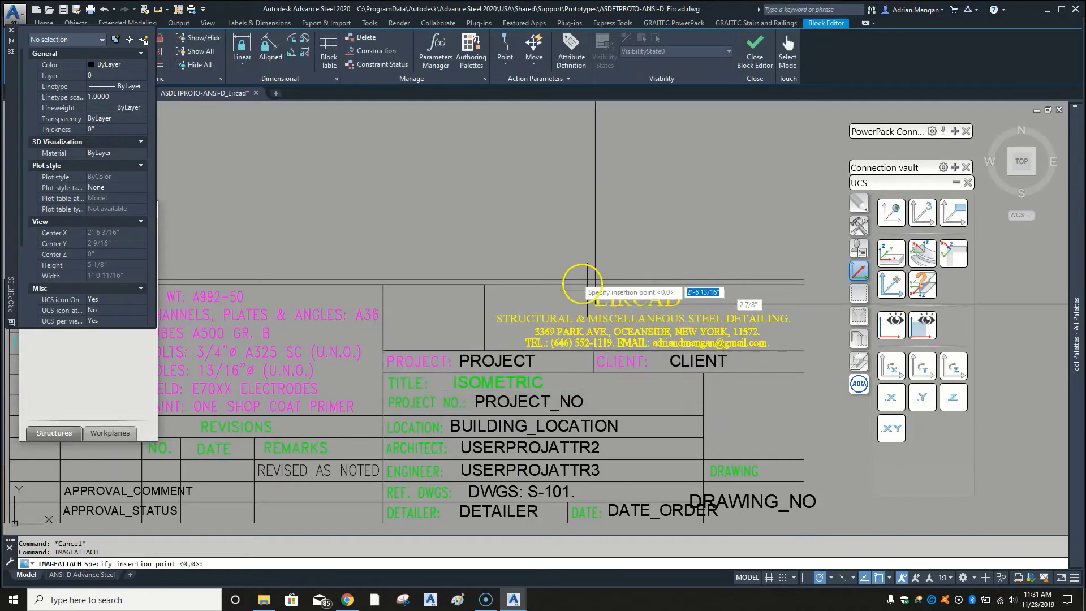
- Place the EIRCAD1 image in the empty space above the title block, scaled to about 8 3/4" wide
{"action": "scroll", "coordinate": [477, 262], "scroll_direction": "down", "scroll_amount": 6}
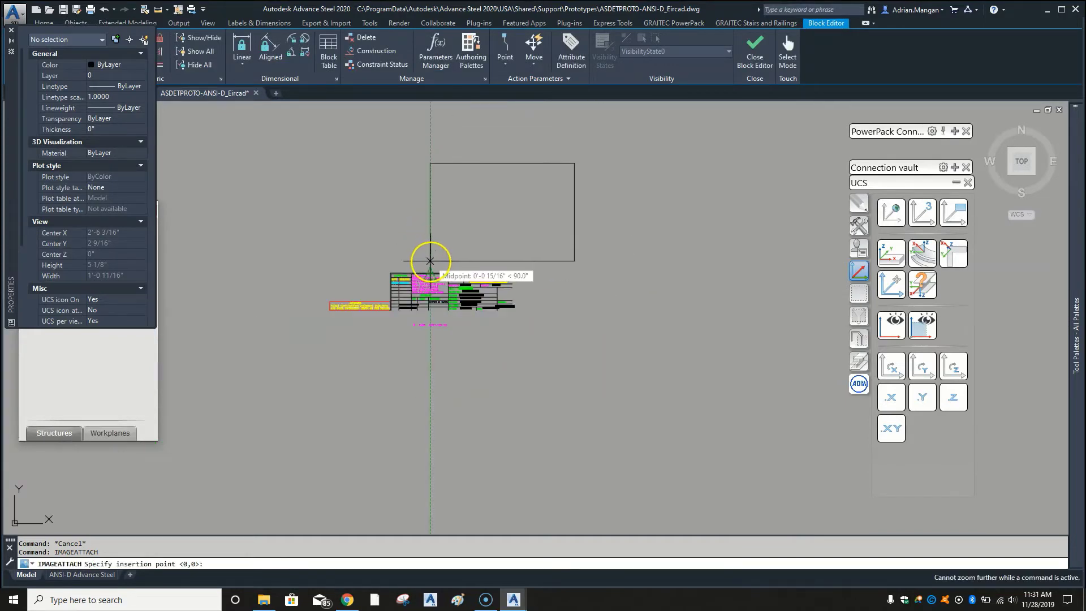
{"action": "scroll", "coordinate": [430, 261], "scroll_direction": "up", "scroll_amount": 3}
{"action": "left_click", "coordinate": [454, 253]}
{"action": "scroll", "coordinate": [487, 266], "scroll_direction": "down", "scroll_amount": 3}
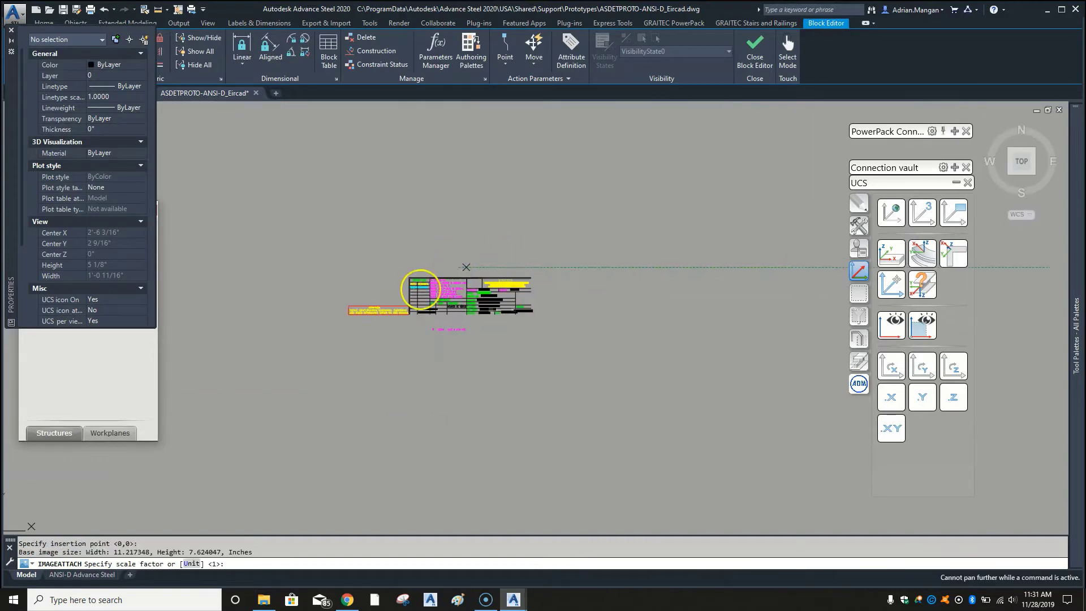
{"action": "scroll", "coordinate": [420, 289], "scroll_direction": "up", "scroll_amount": 3}
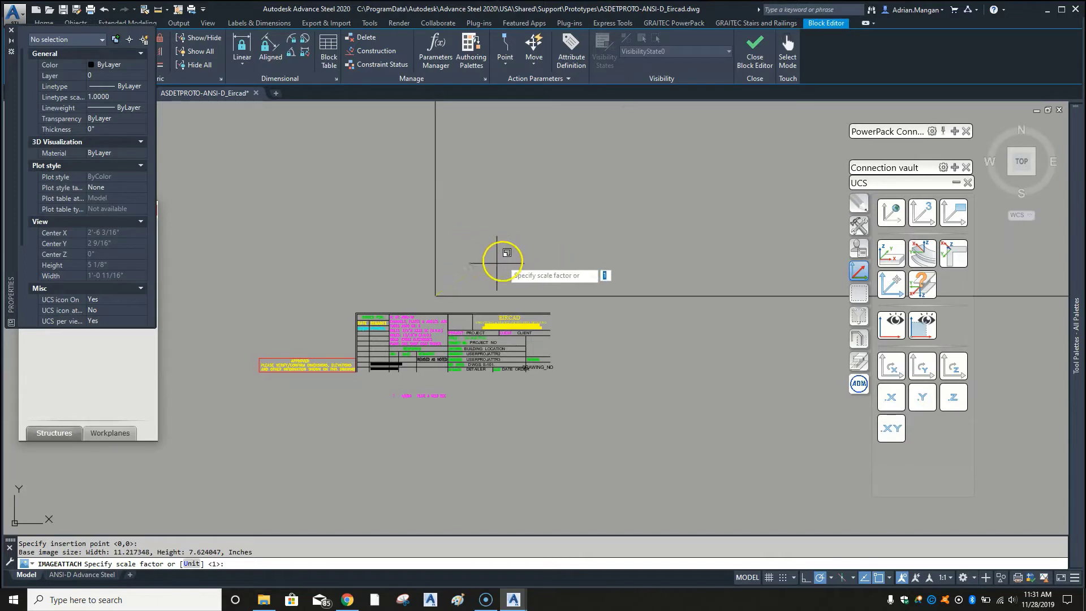
{"action": "scroll", "coordinate": [497, 263], "scroll_direction": "down", "scroll_amount": 2}
{"action": "left_click", "coordinate": [470, 249]}
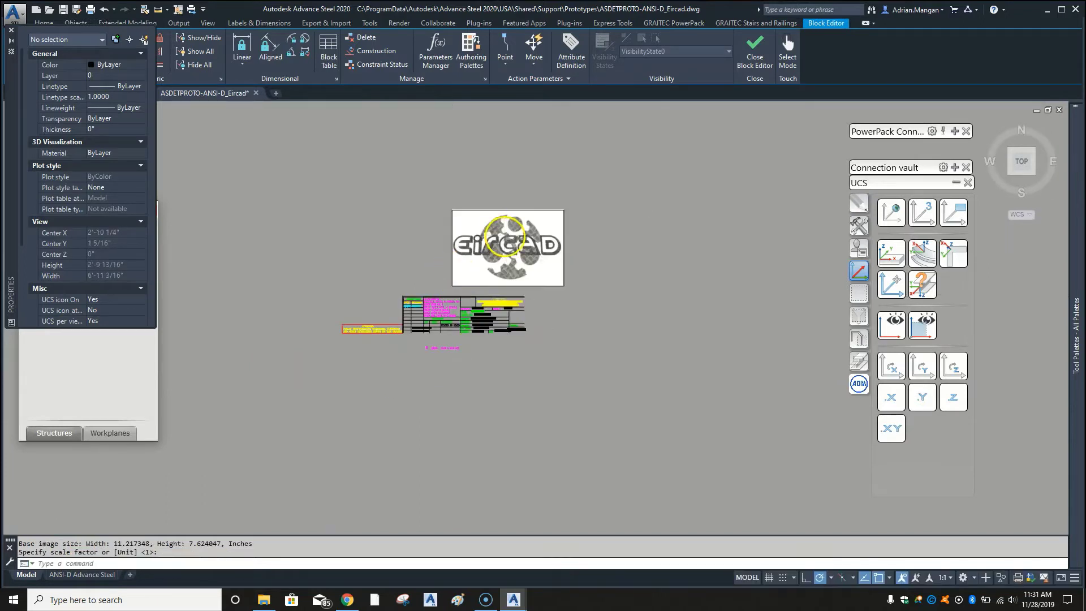
- Stretch the EIRCAD1 image by its upper right corner to about 7" wide by 4 3/4" high
{"action": "scroll", "coordinate": [503, 234], "scroll_direction": "up", "scroll_amount": 4}
{"action": "left_click", "coordinate": [560, 168]}
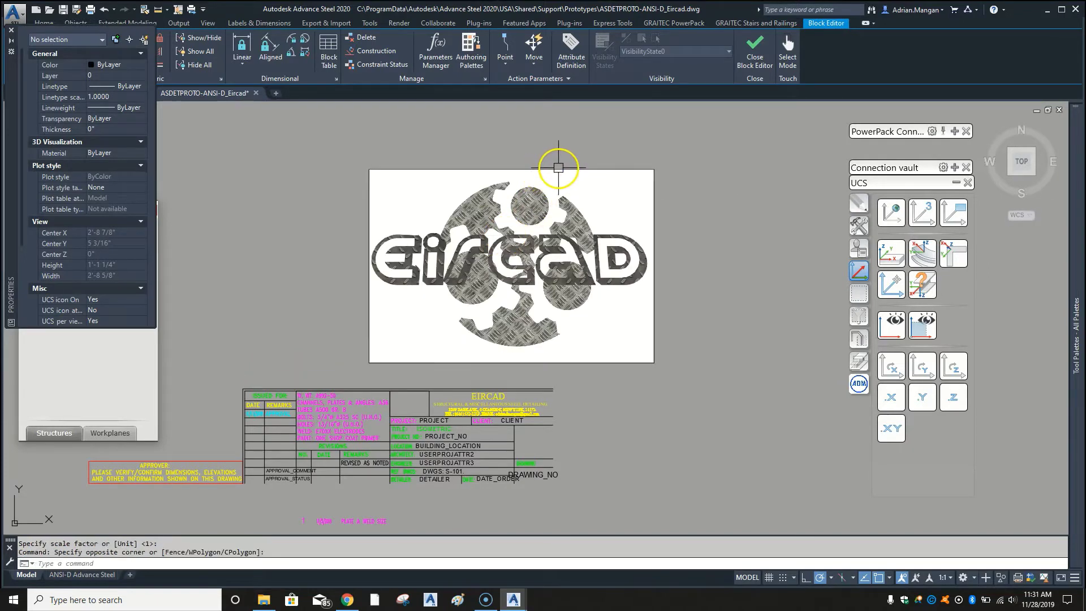
{"action": "left_click", "coordinate": [592, 169]}
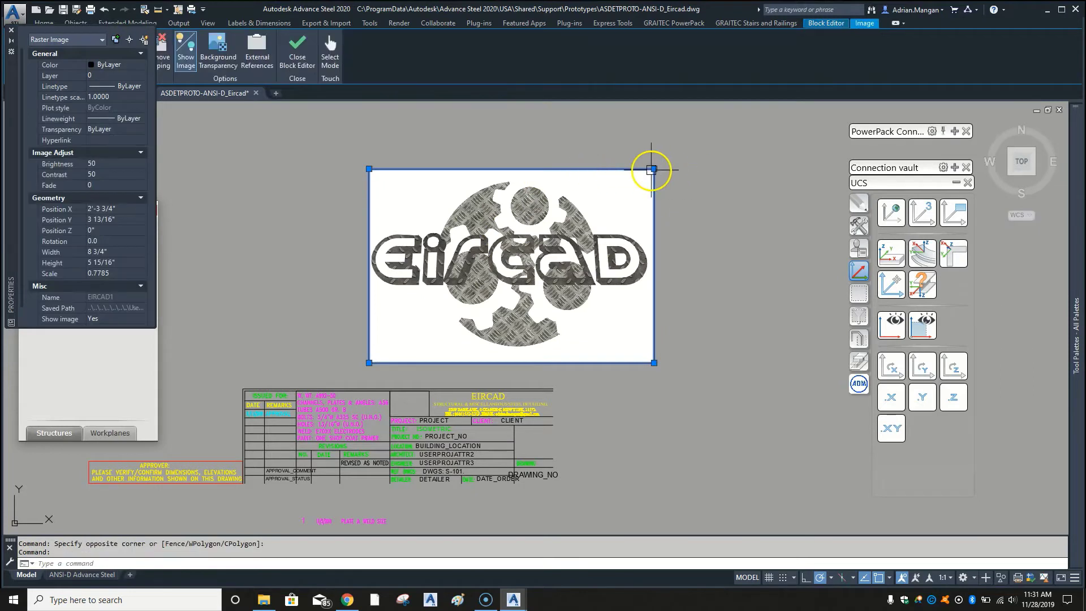
{"action": "left_click", "coordinate": [654, 169]}
{"action": "left_click", "coordinate": [525, 258]}
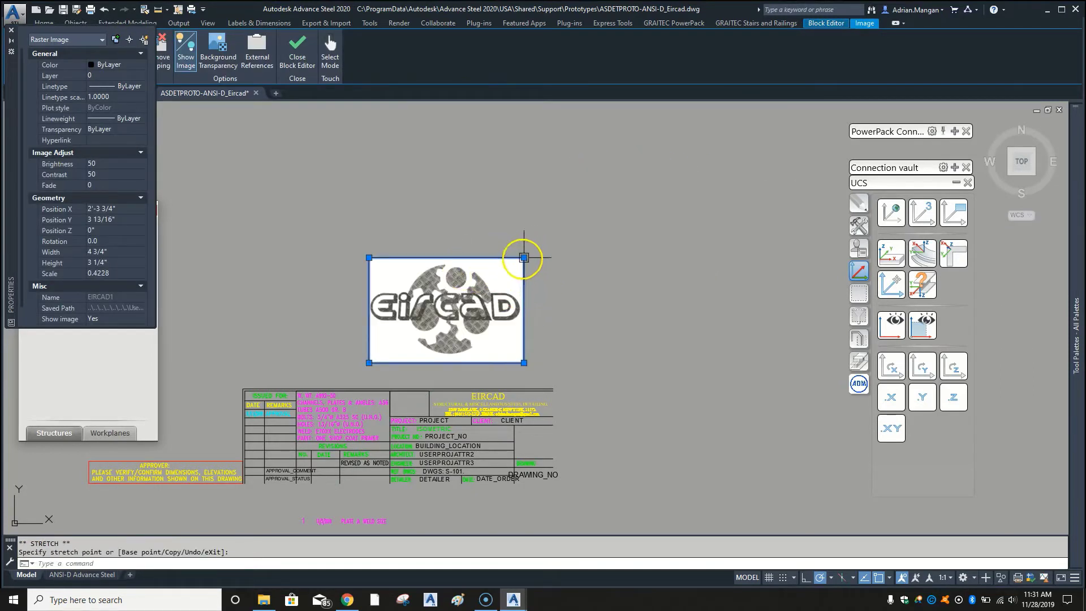
{"action": "left_click", "coordinate": [524, 258]}
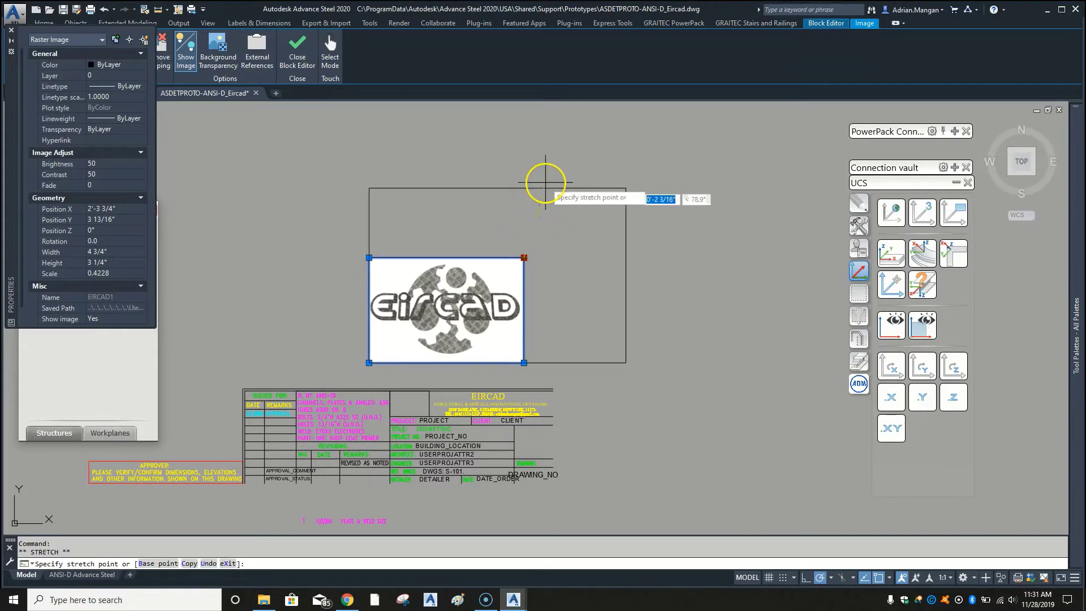
{"action": "left_click", "coordinate": [524, 205]}
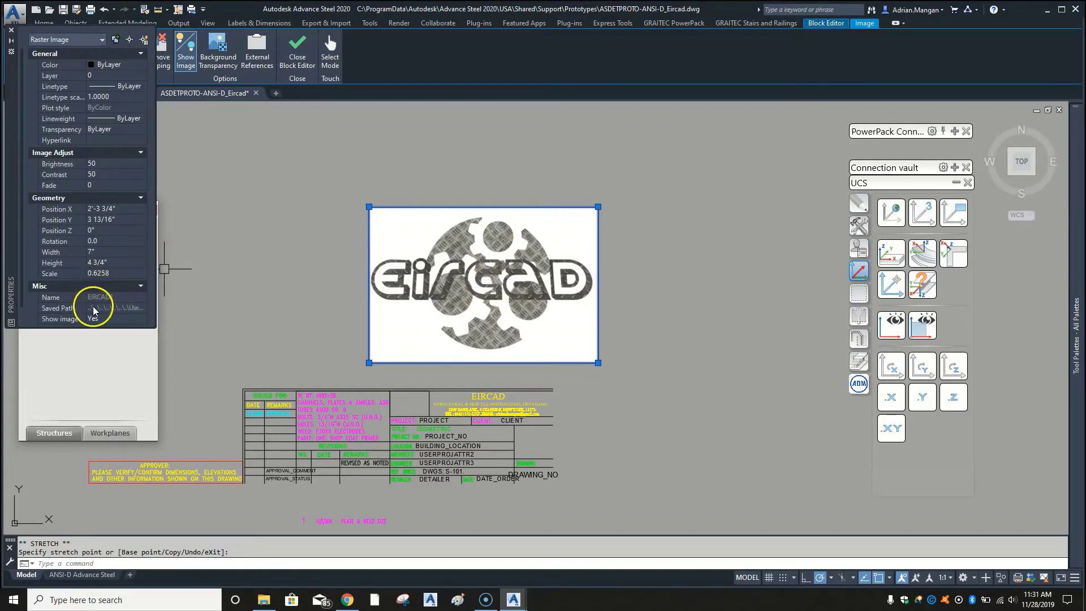
{"action": "scroll", "coordinate": [73, 241], "scroll_direction": "down", "scroll_amount": 1}
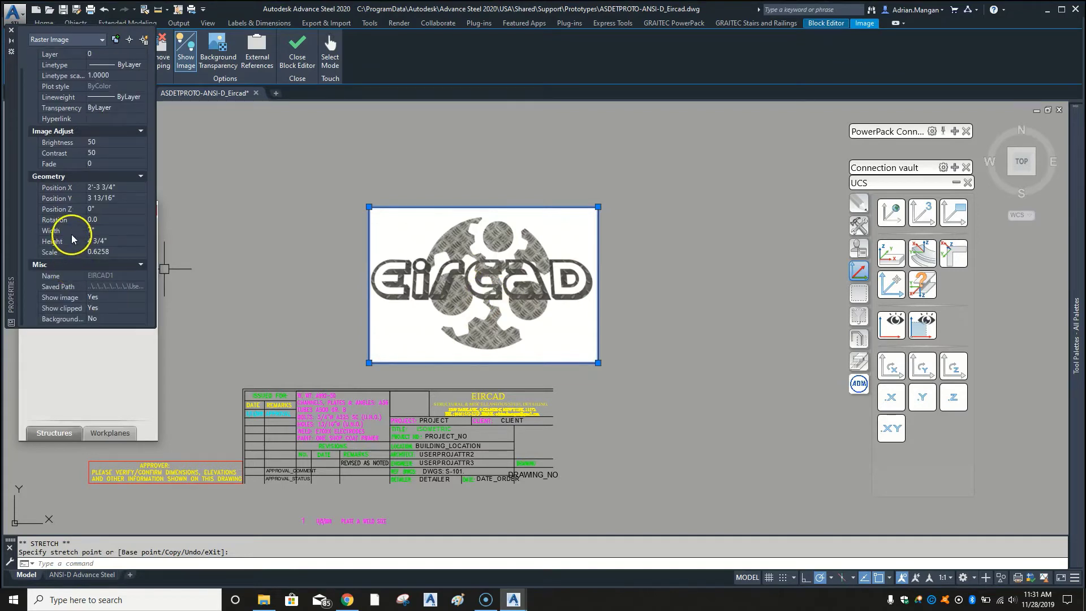
{"action": "scroll", "coordinate": [73, 218], "scroll_direction": "up", "scroll_amount": 1}
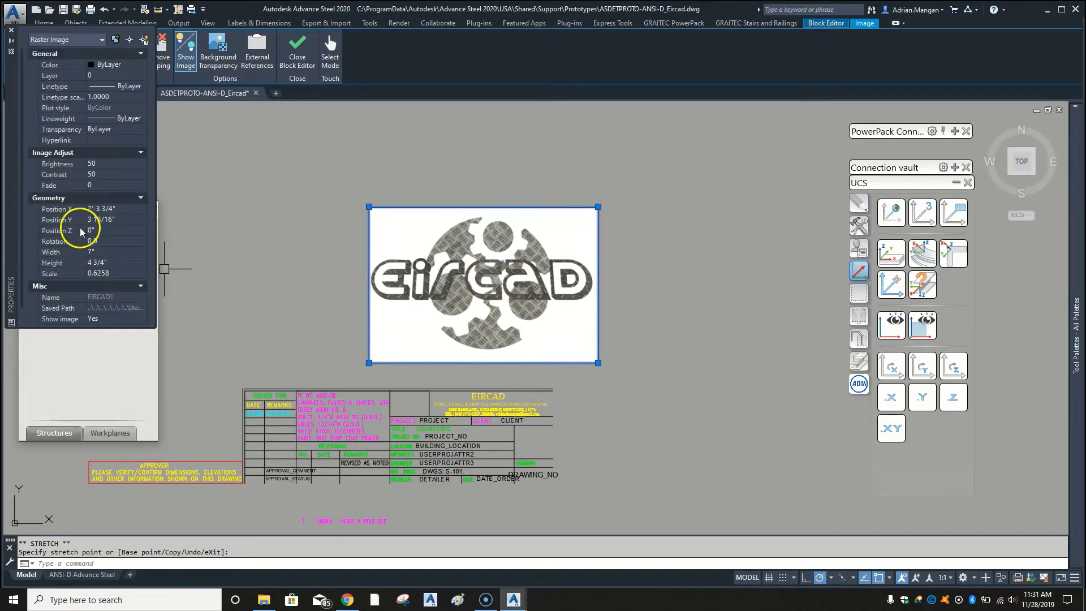
- Erase the attached EIRCAD1 raster image above the title block
{"action": "scroll", "coordinate": [64, 272], "scroll_direction": "down", "scroll_amount": 1}
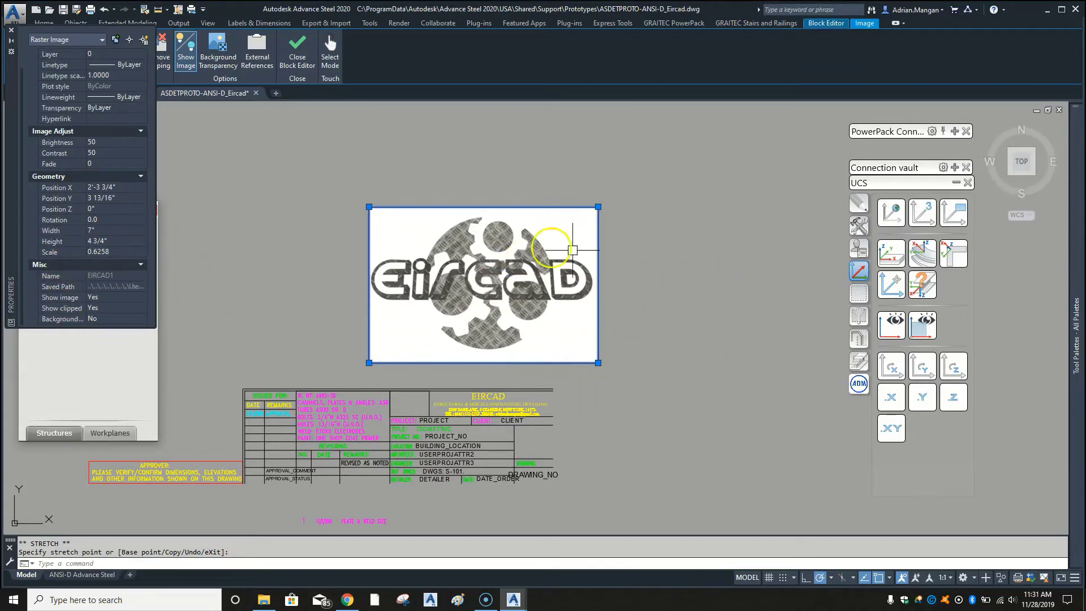
{"action": "key", "text": "Escape"}
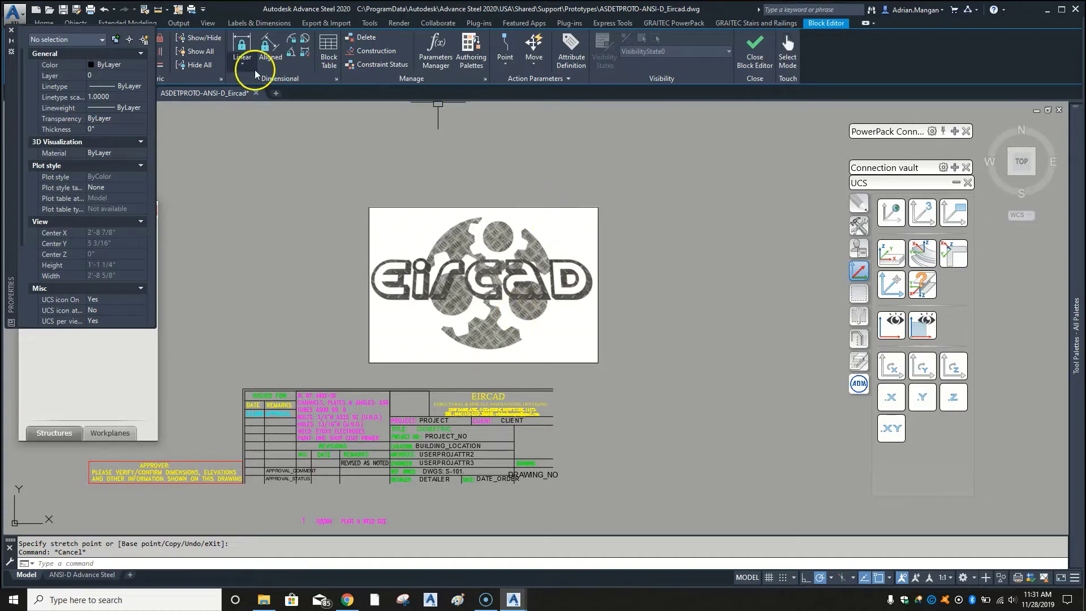
{"action": "left_click", "coordinate": [526, 207]}
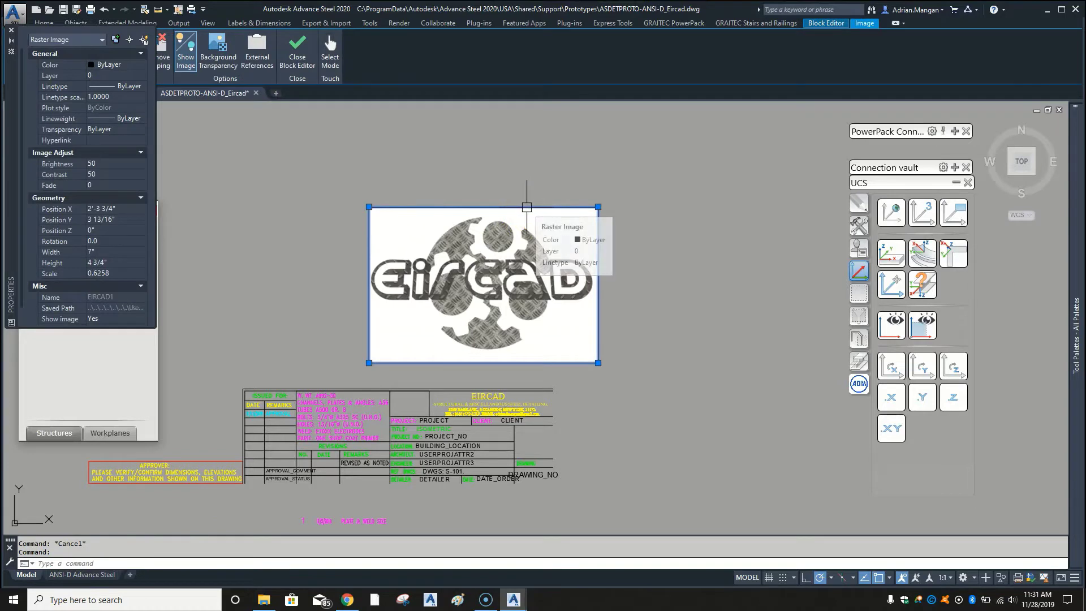
{"action": "key", "text": "Delete"}
{"action": "middle_click_drag", "start_coordinate": [497, 260], "coordinate": [552, 147]}
{"action": "scroll", "coordinate": [528, 211], "scroll_direction": "up", "scroll_amount": 7}
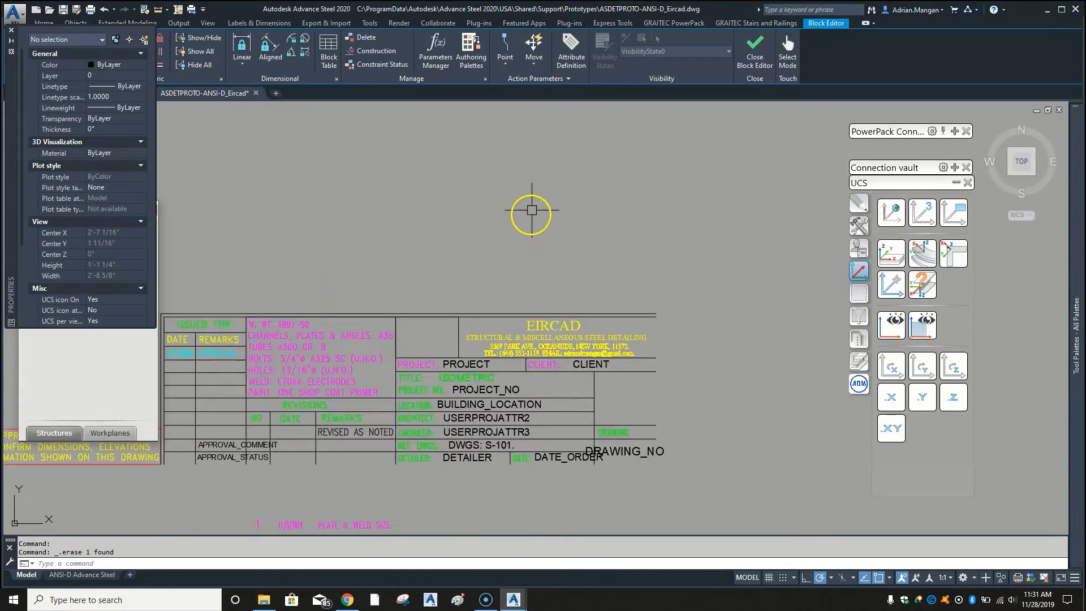
{"action": "middle_click_drag", "start_coordinate": [416, 342], "coordinate": [474, 241]}
{"action": "scroll", "coordinate": [473, 238], "scroll_direction": "down", "scroll_amount": 2}
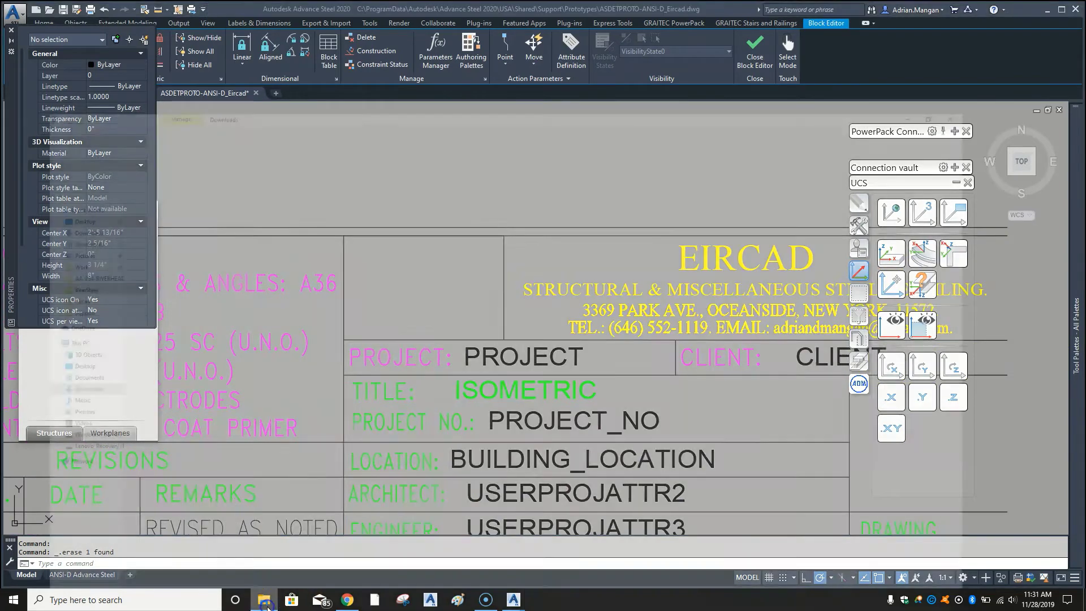
- Switch to the Downloads folder in File Explorer and open youtube watermark.png in Paint, maximized
{"action": "left_click", "coordinate": [261, 551]}
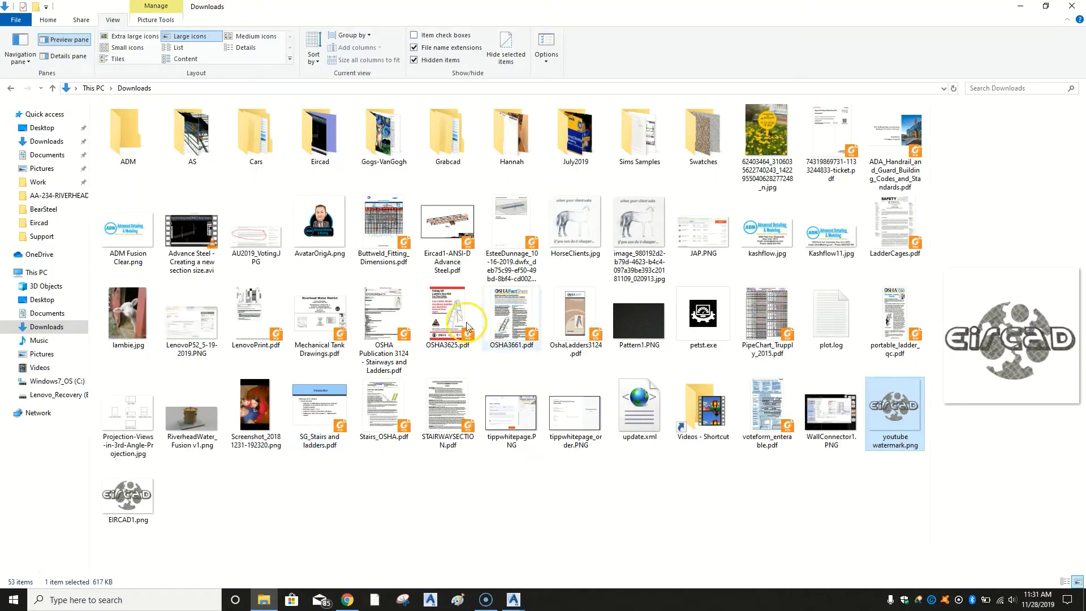
{"action": "right_click", "coordinate": [900, 414]}
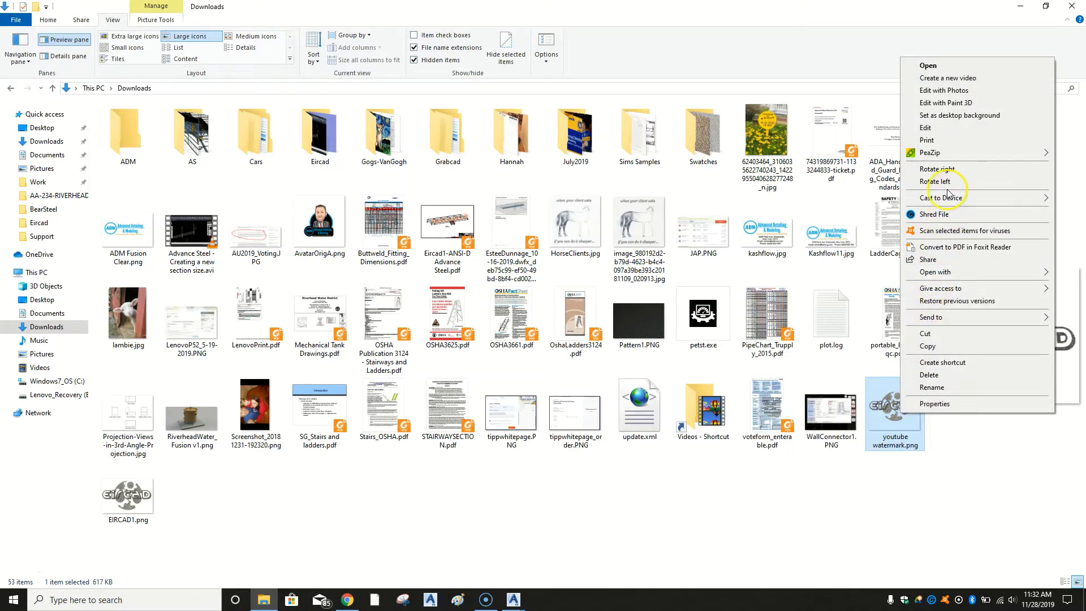
{"action": "mouse_move", "coordinate": [977, 271]}
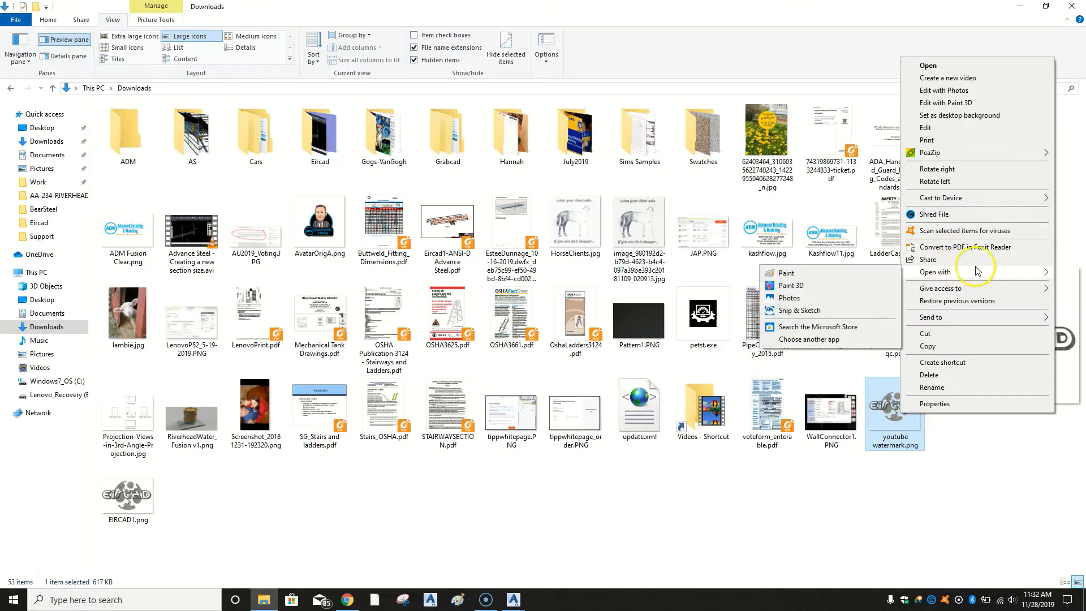
{"action": "left_click", "coordinate": [831, 273]}
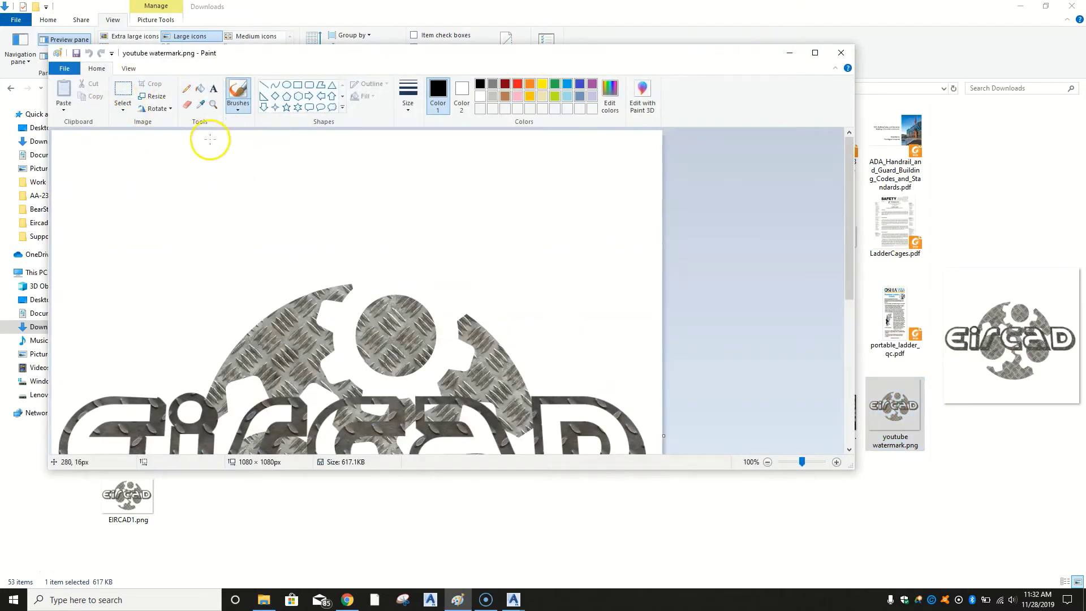
{"action": "left_click", "coordinate": [815, 53]}
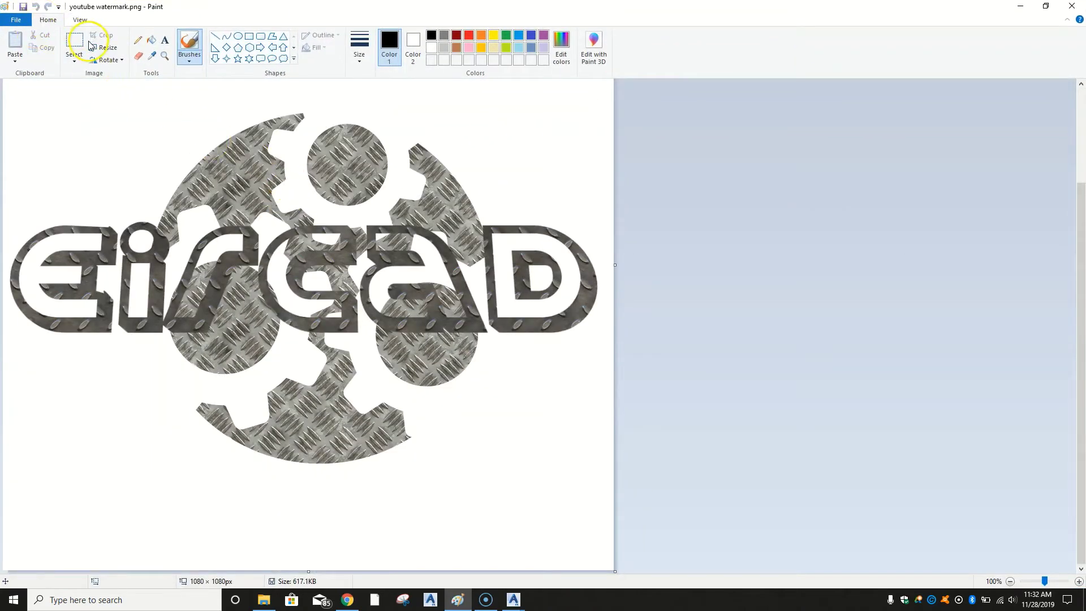
- Crop the watermark picture around the Eircad logo to about 1077 × 699 px
{"action": "left_click", "coordinate": [74, 41]}
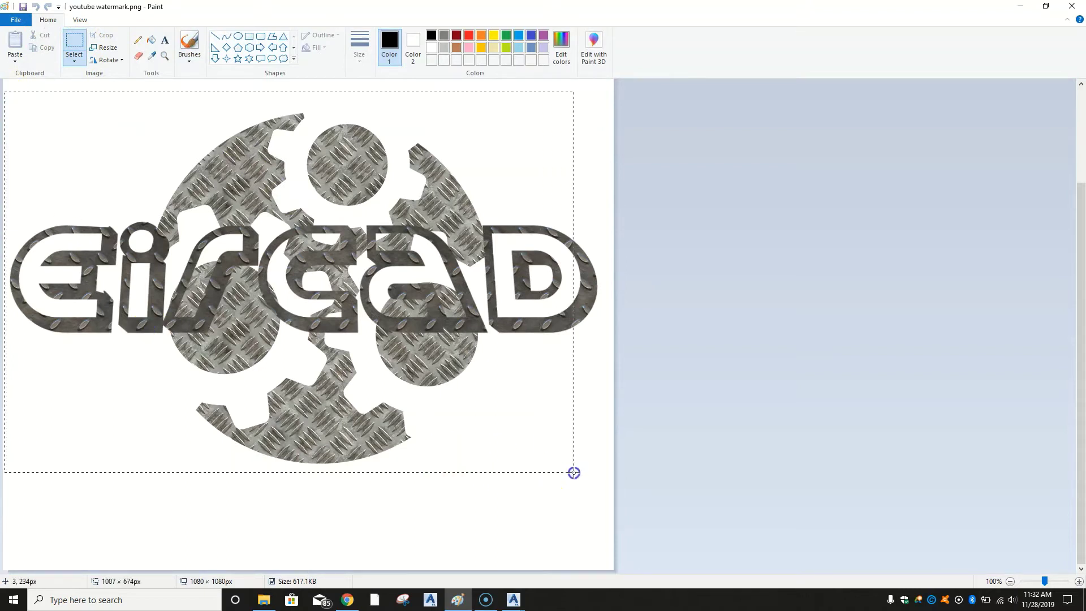
{"action": "left_click_drag", "start_coordinate": [621, 487], "coordinate": [620, 486]}
{"action": "left_click", "coordinate": [106, 36]}
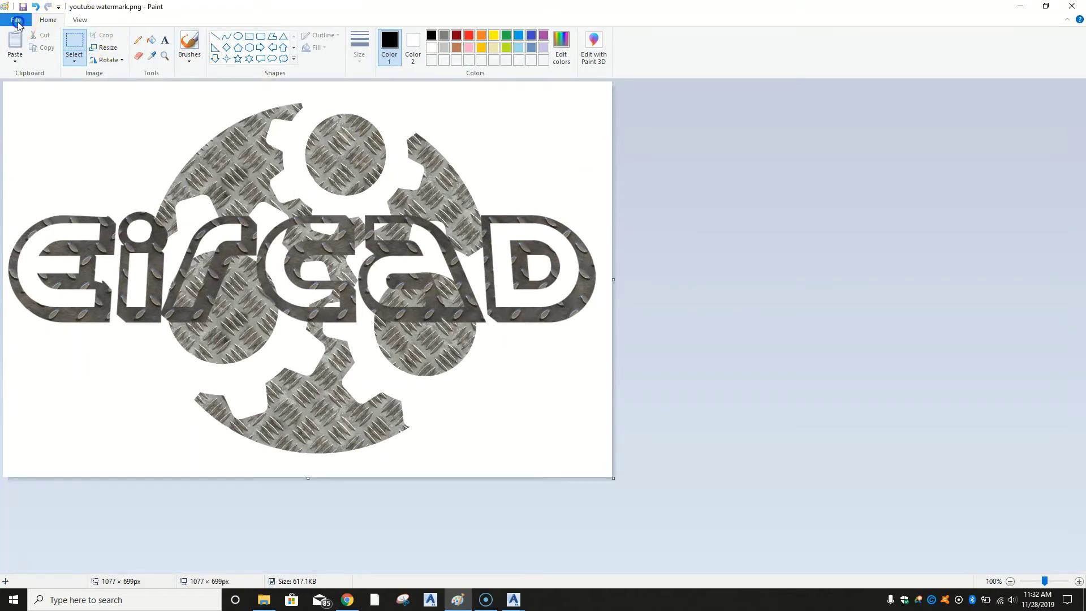
- Try to save the cropped picture over EIRCAD1.png in the Downloads folder
{"action": "left_click", "coordinate": [18, 23]}
{"action": "left_click", "coordinate": [41, 113]}
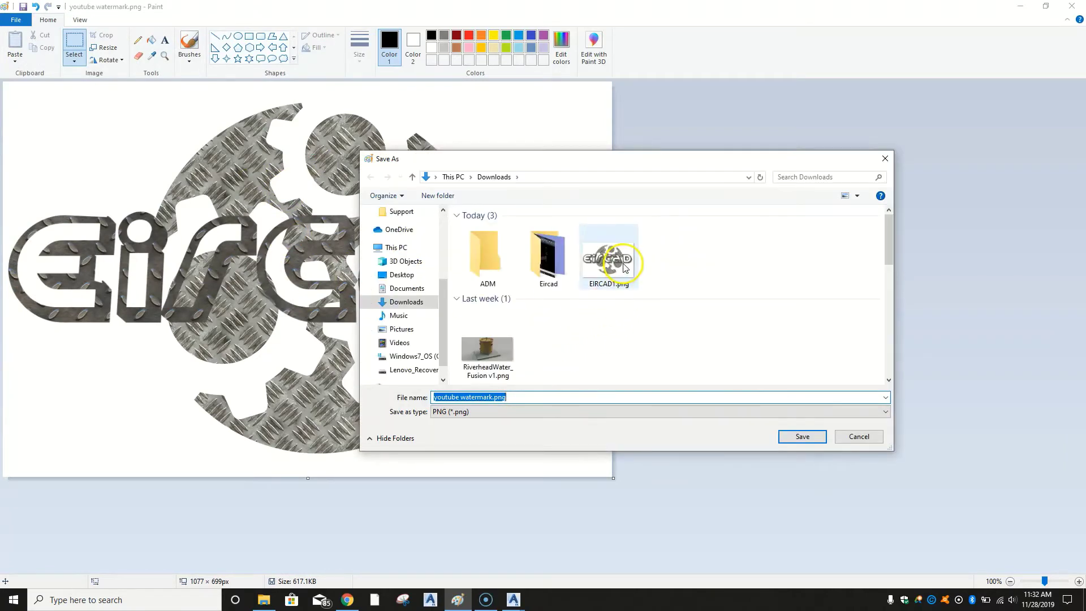
{"action": "left_click", "coordinate": [625, 267]}
{"action": "left_click", "coordinate": [814, 438]}
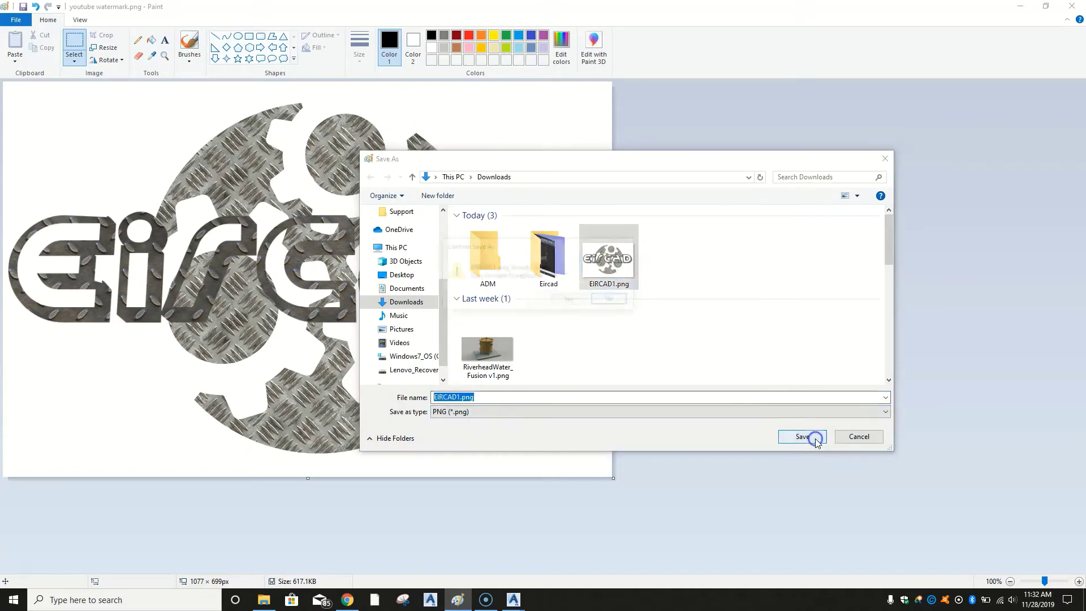
{"action": "left_click", "coordinate": [568, 298]}
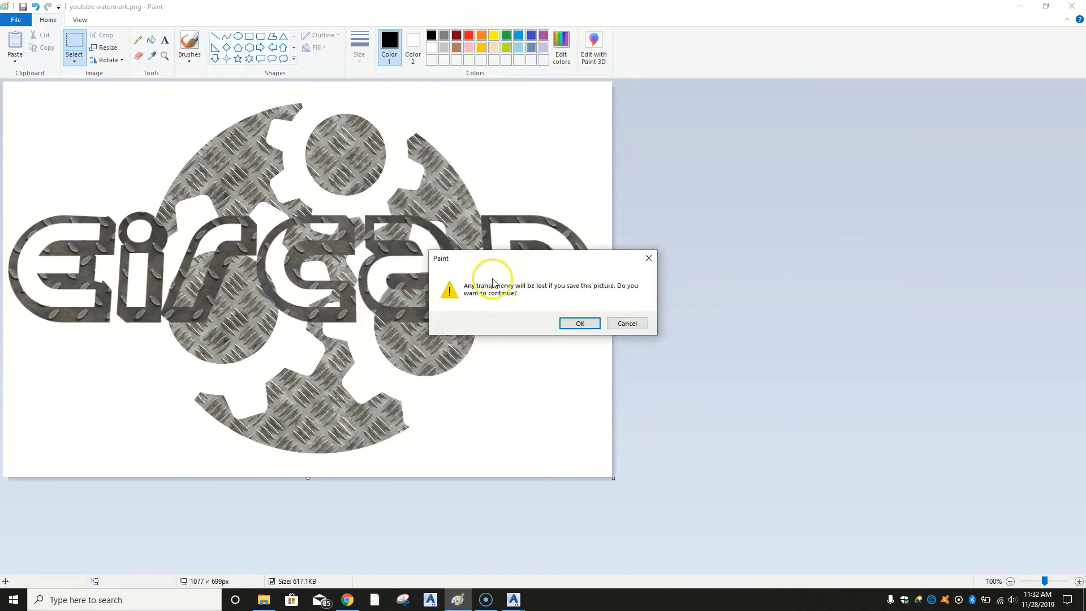
{"action": "left_click", "coordinate": [577, 324]}
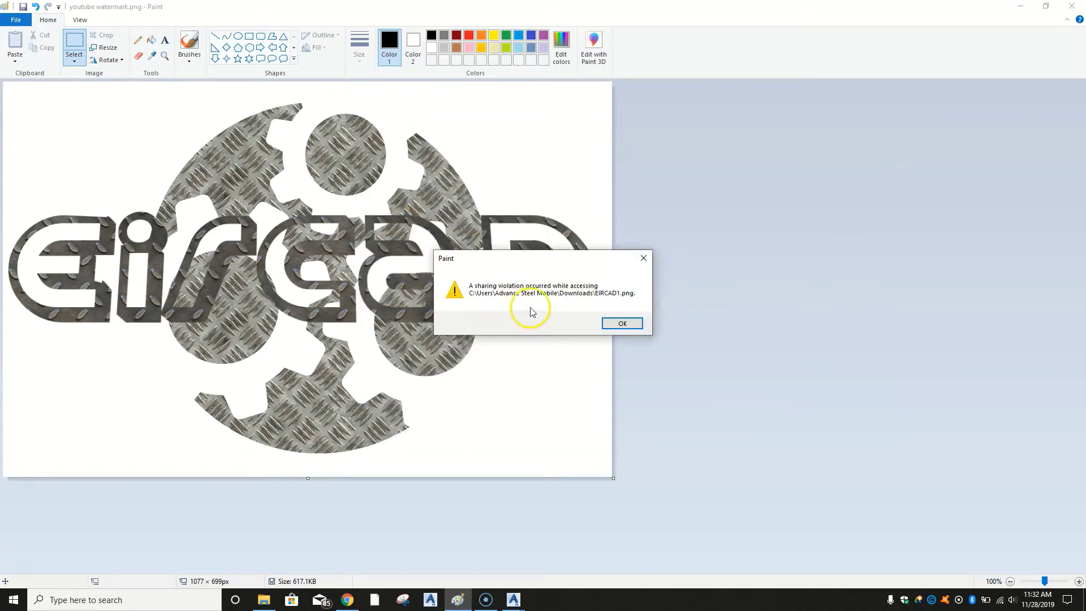
{"action": "left_click", "coordinate": [619, 324]}
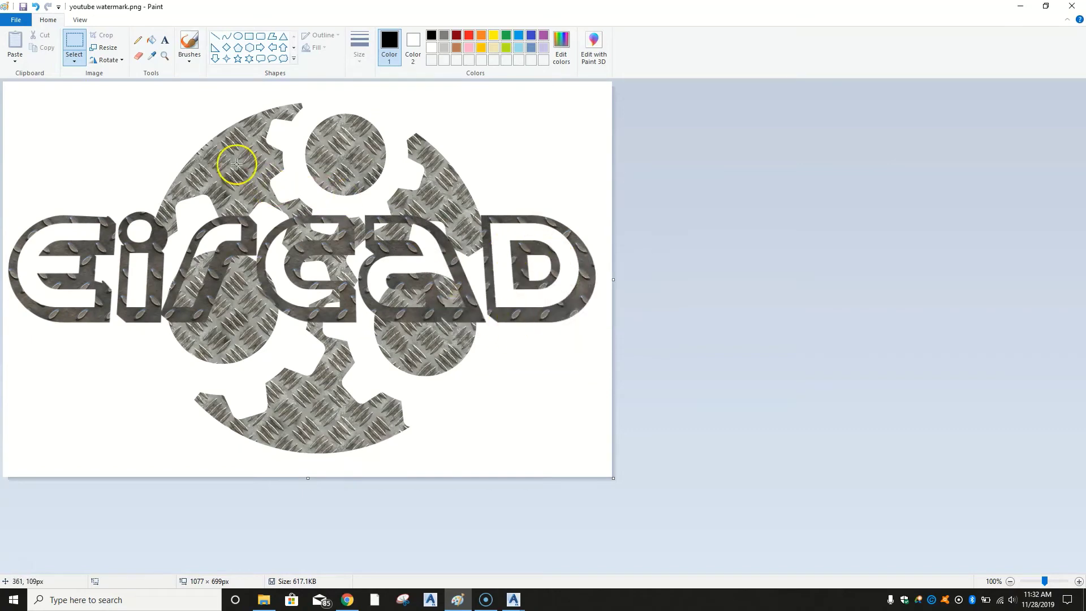
- Copy the entire cropped logo to the clipboard and switch back to Advance Steel
{"action": "left_click", "coordinate": [70, 59]}
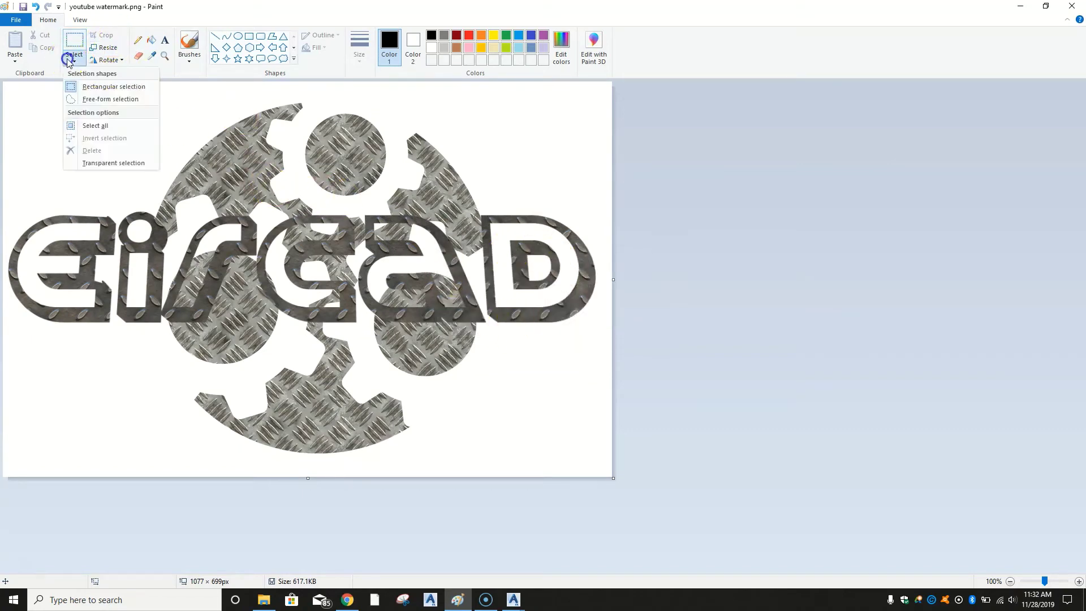
{"action": "left_click", "coordinate": [96, 125]}
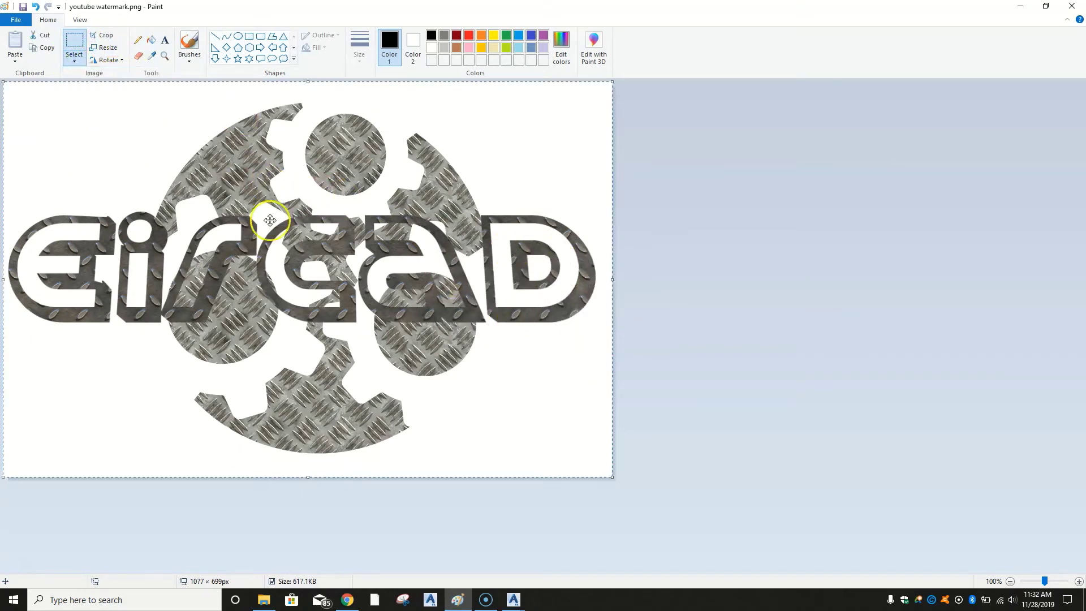
{"action": "right_click", "coordinate": [293, 176]}
{"action": "left_click", "coordinate": [342, 192]}
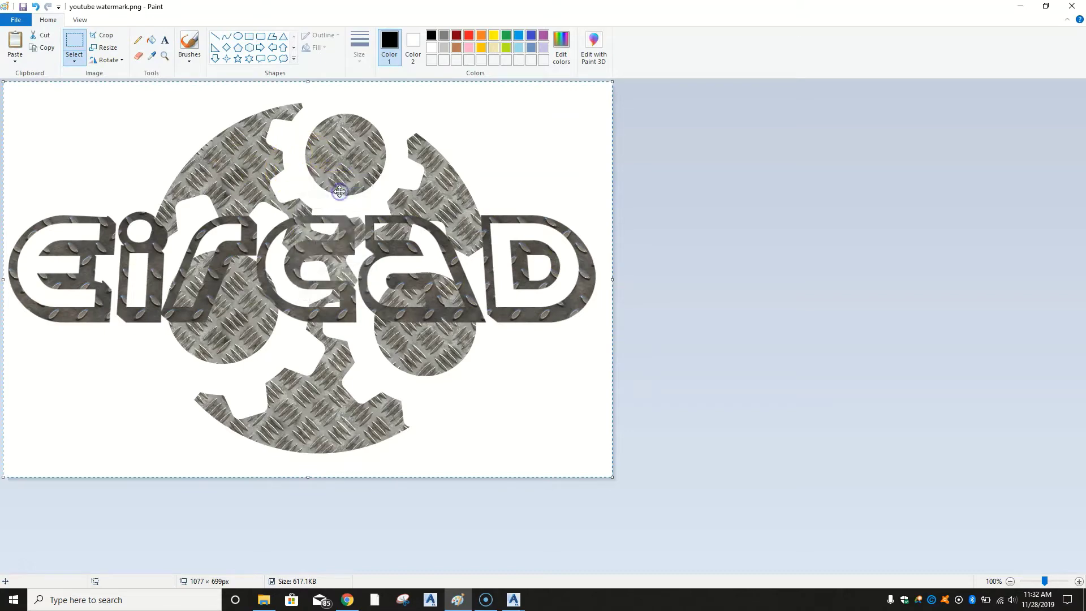
{"action": "left_click", "coordinate": [1012, 8]}
{"action": "left_click", "coordinate": [1021, 6]}
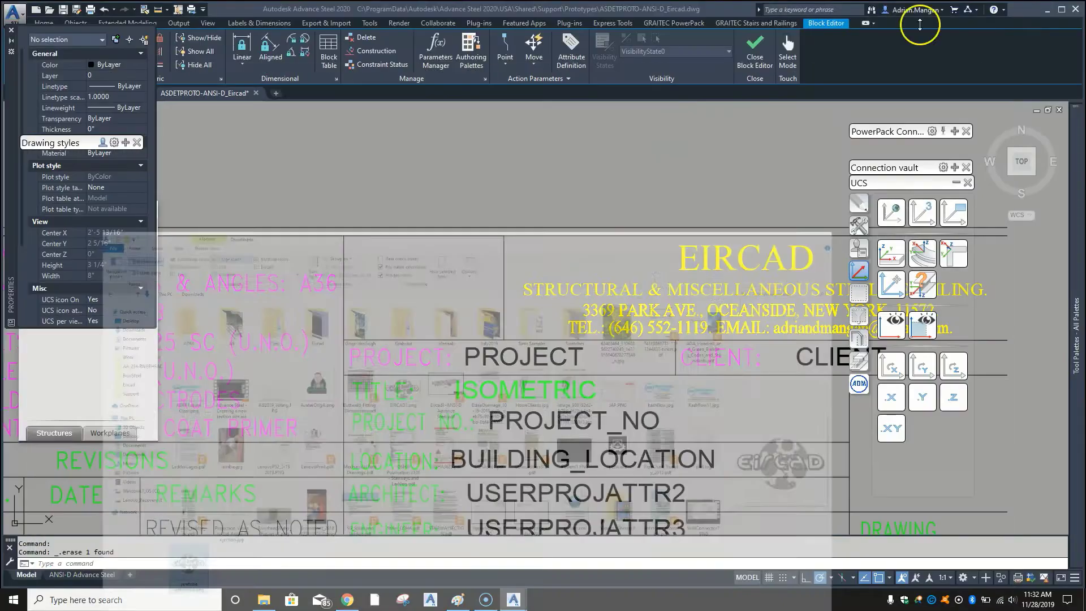
- Paste the copied logo as an OLE object in the empty space above the title block, accepting the default OLE text size
{"action": "scroll", "coordinate": [482, 230], "scroll_direction": "down", "scroll_amount": 4}
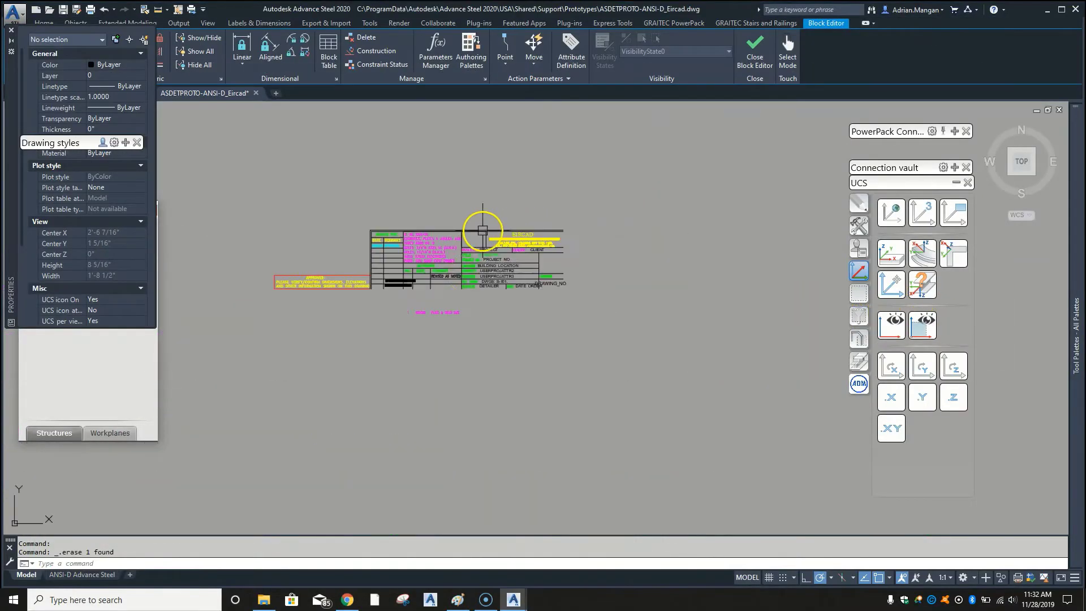
{"action": "scroll", "coordinate": [463, 303], "scroll_direction": "down", "scroll_amount": 5}
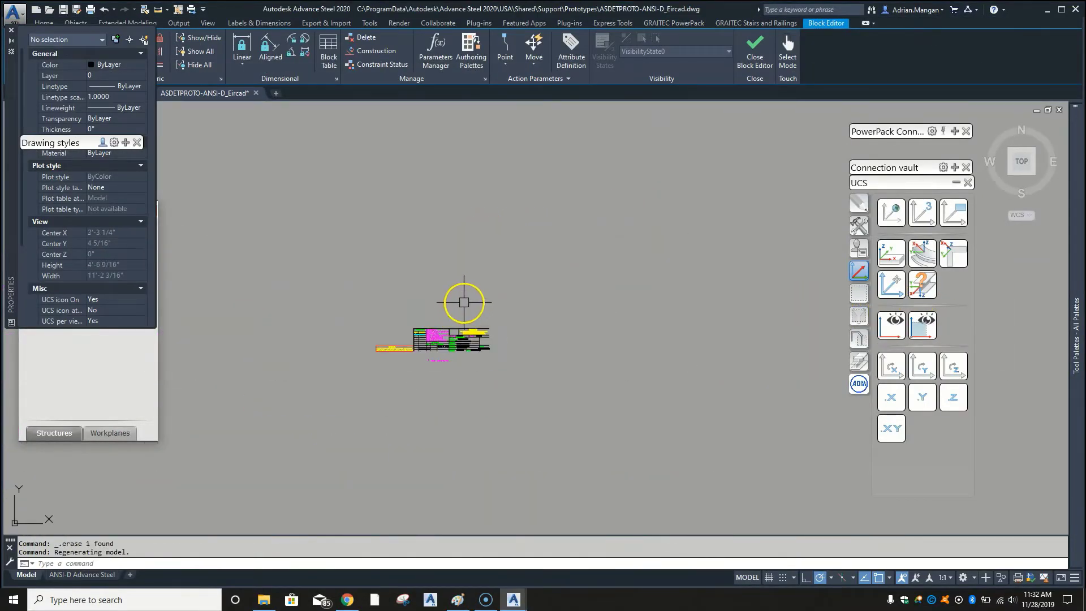
{"action": "key", "text": "ctrl+v"}
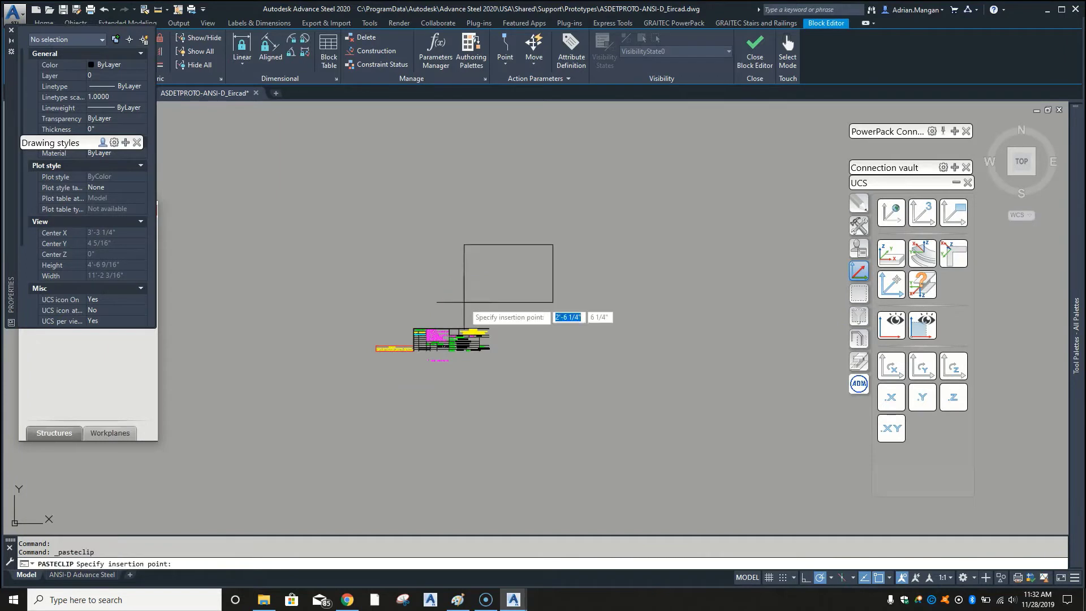
{"action": "scroll", "coordinate": [422, 307], "scroll_direction": "up", "scroll_amount": 2}
{"action": "left_click", "coordinate": [429, 312]}
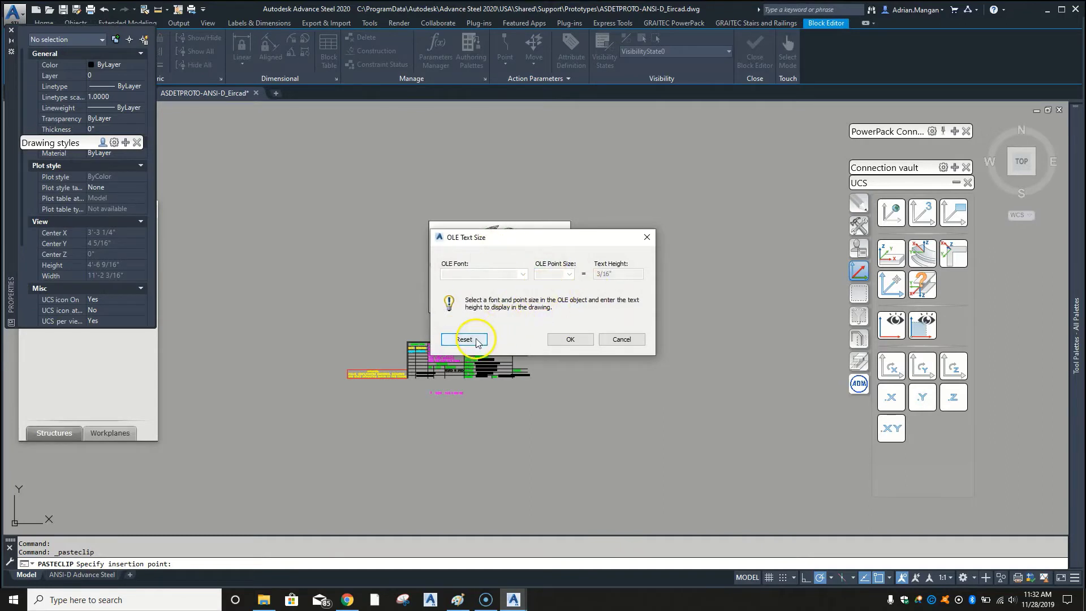
{"action": "left_click", "coordinate": [563, 339]}
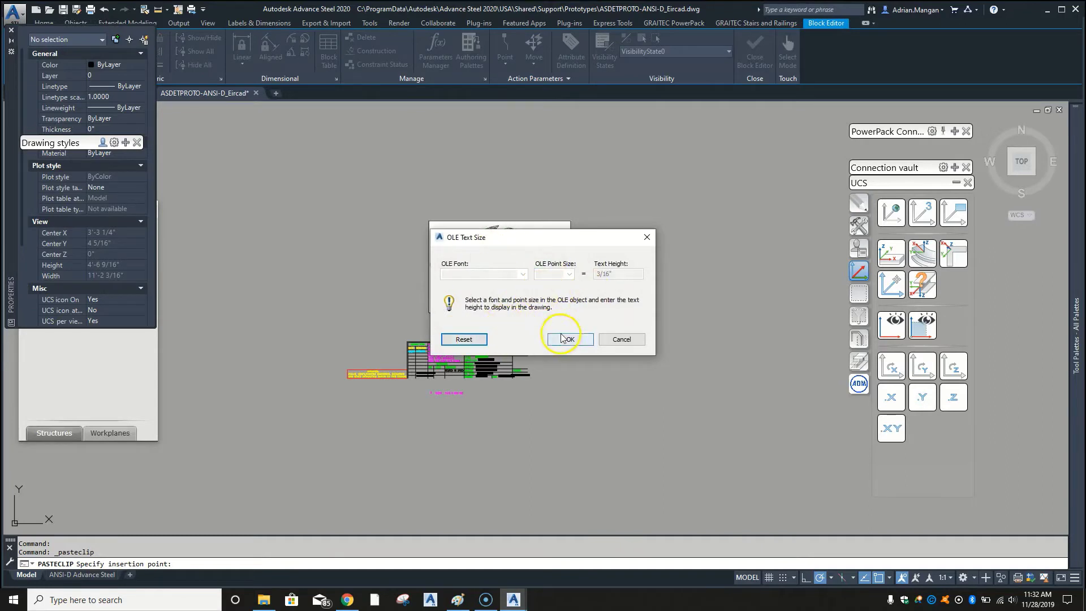
- Select the pasted Eircad logo and set its Lock aspect property to No
{"action": "left_click", "coordinate": [543, 222]}
{"action": "left_click", "coordinate": [423, 191]}
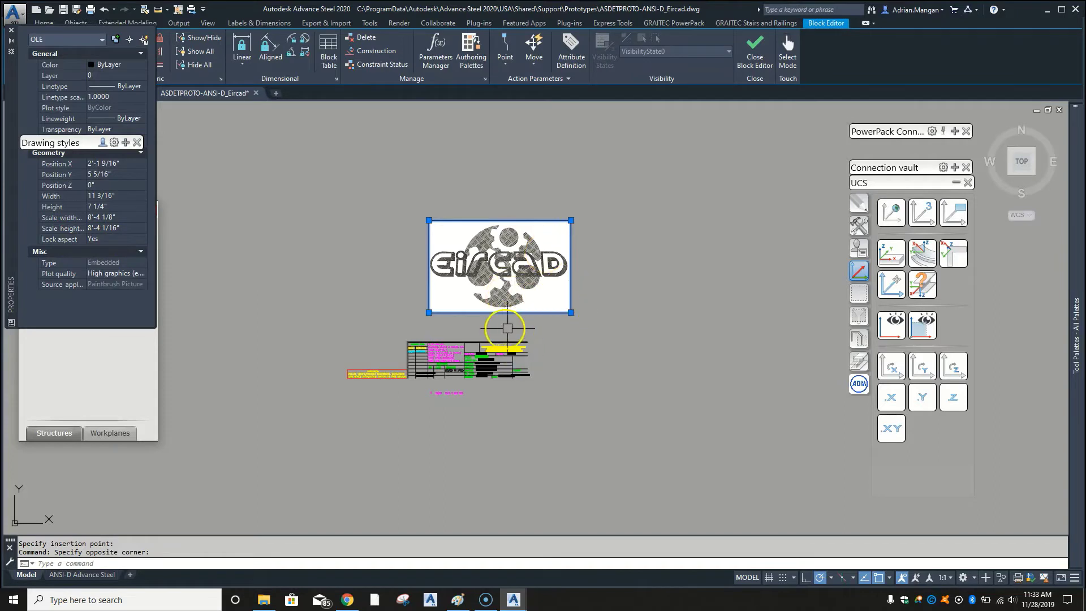
{"action": "left_click", "coordinate": [104, 242]}
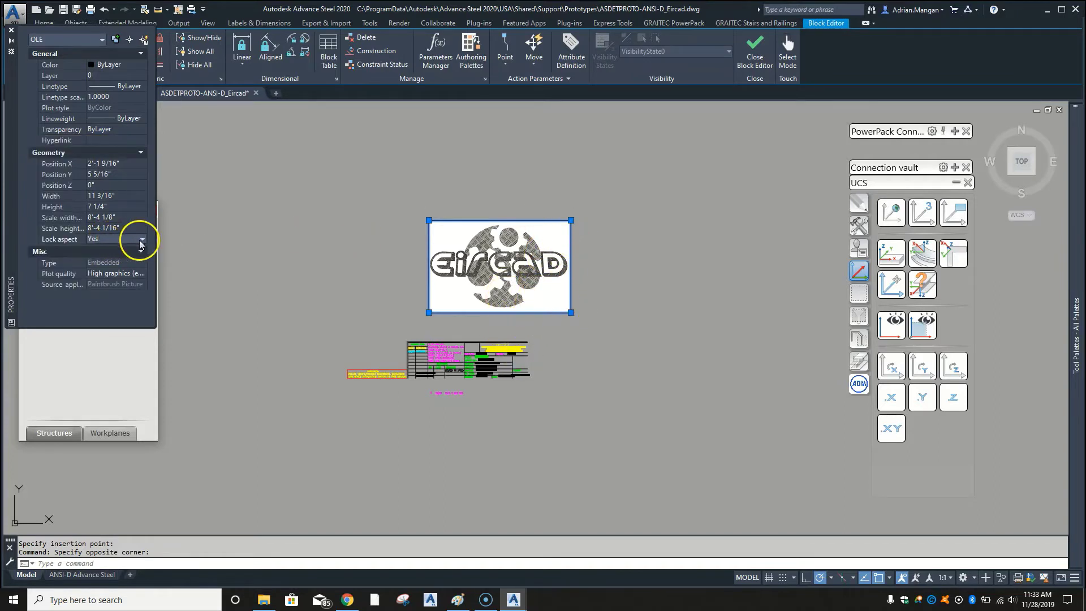
{"action": "left_click", "coordinate": [142, 240]}
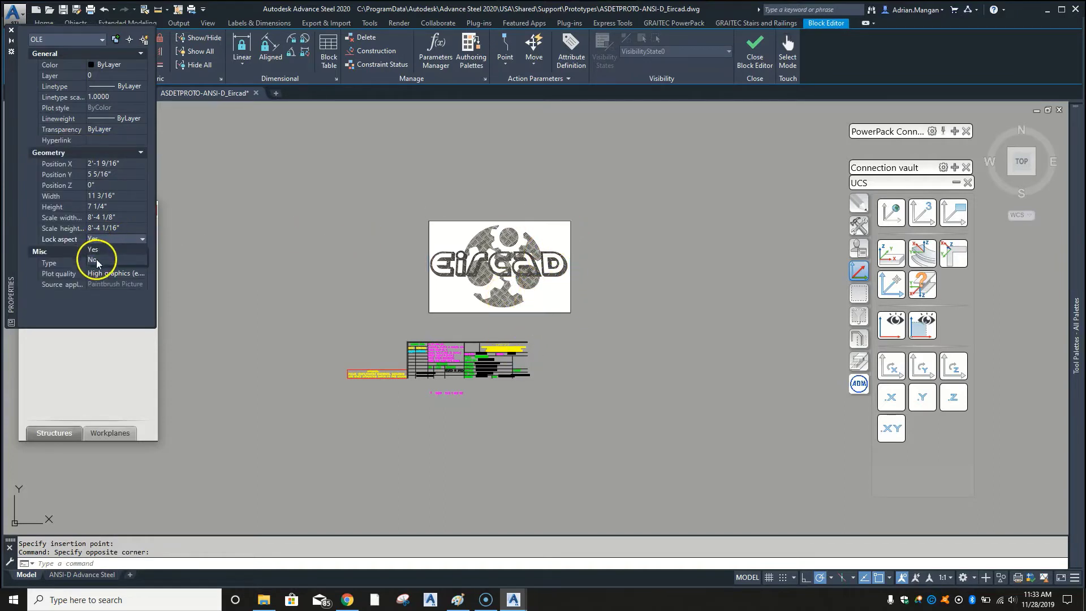
{"action": "left_click", "coordinate": [96, 259]}
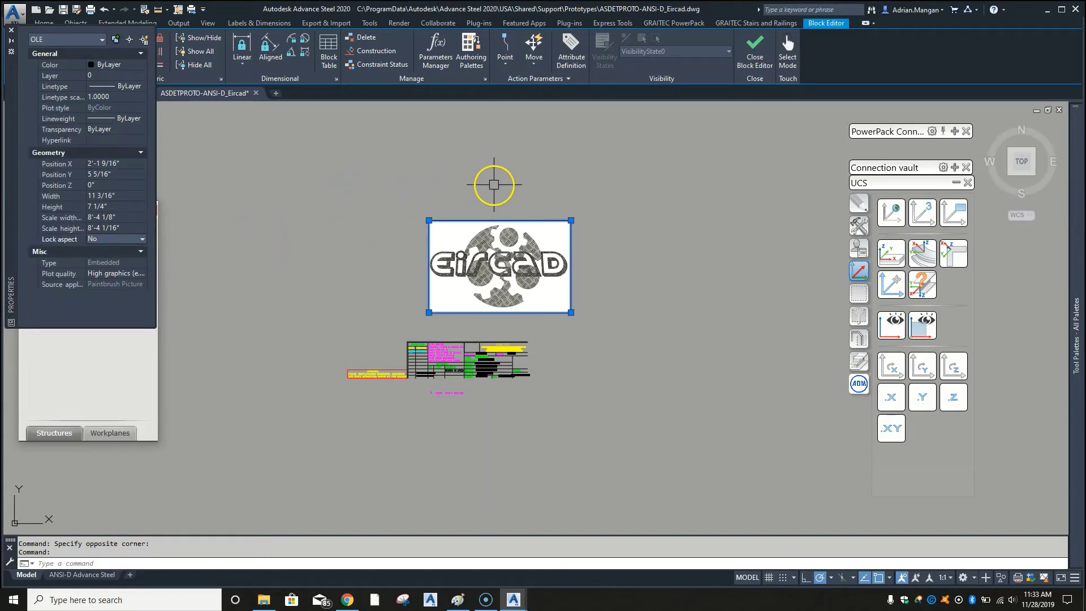
- Stretch the logo by its upper right corner to about 4 1/2" wide by 3 3/8" high
{"action": "scroll", "coordinate": [596, 233], "scroll_direction": "up", "scroll_amount": 4}
{"action": "scroll", "coordinate": [771, 177], "scroll_direction": "down", "scroll_amount": 2}
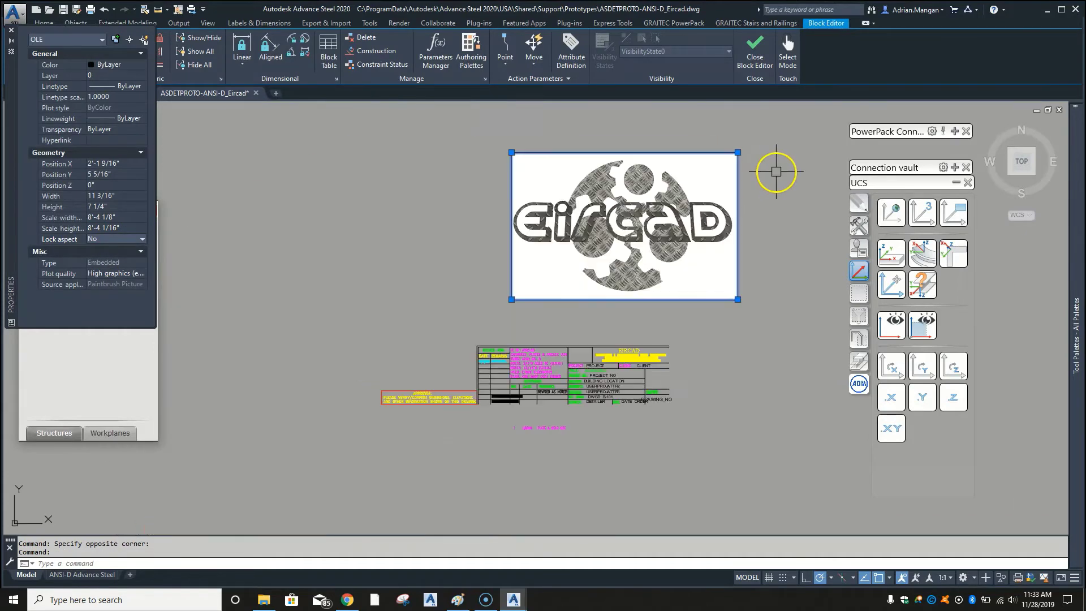
{"action": "left_click", "coordinate": [737, 152]}
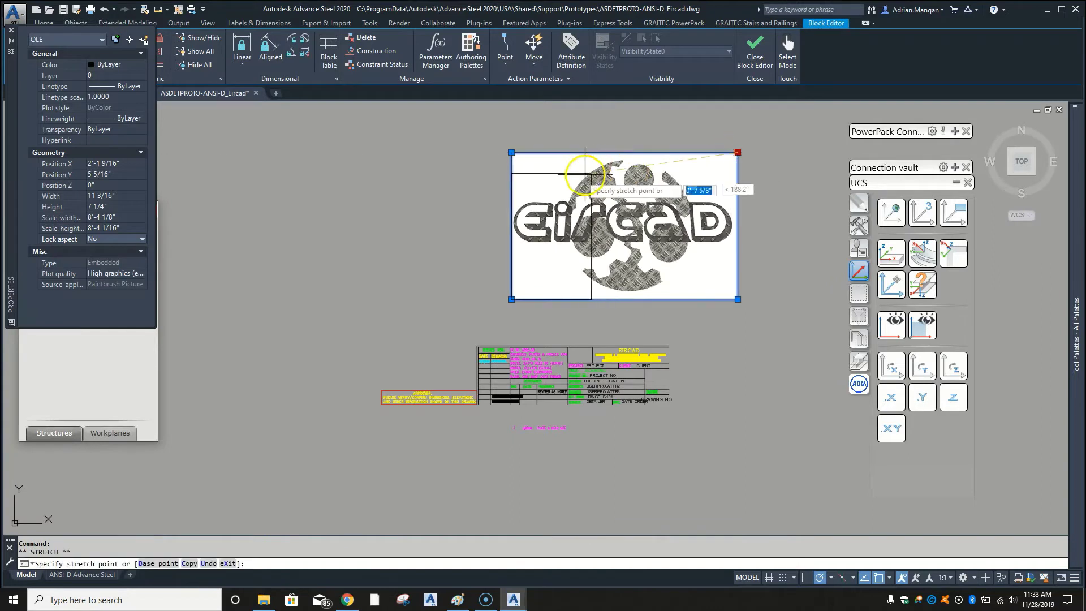
{"action": "left_click", "coordinate": [565, 192]}
{"action": "scroll", "coordinate": [542, 218], "scroll_direction": "up", "scroll_amount": 2}
{"action": "scroll", "coordinate": [542, 218], "scroll_direction": "up", "scroll_amount": 2}
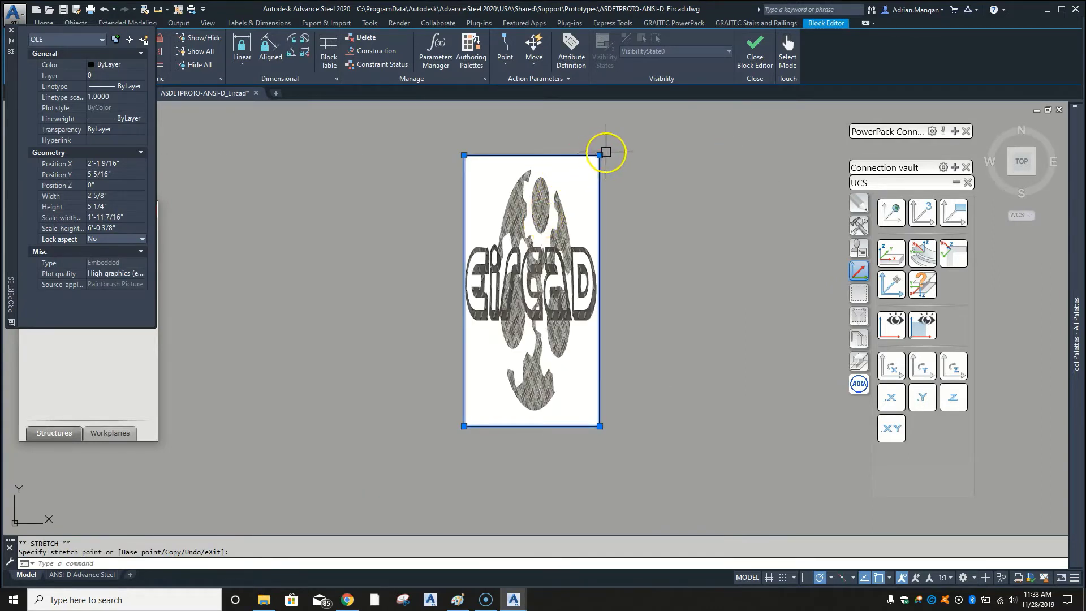
{"action": "left_click", "coordinate": [696, 249]}
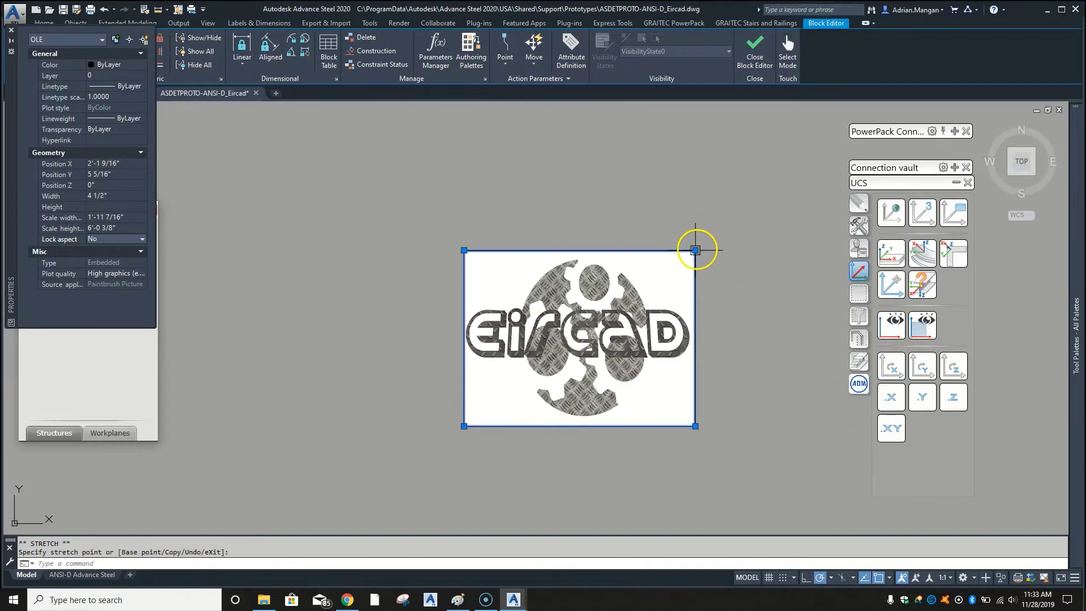
- Move the logo by its lower-left corner to the lower-left corner of the empty title block cell above the PROJECT row
{"action": "scroll", "coordinate": [695, 249], "scroll_direction": "down", "scroll_amount": 2}
{"action": "middle_click_drag", "start_coordinate": [655, 243], "coordinate": [518, 177]}
{"action": "right_click", "coordinate": [567, 310]}
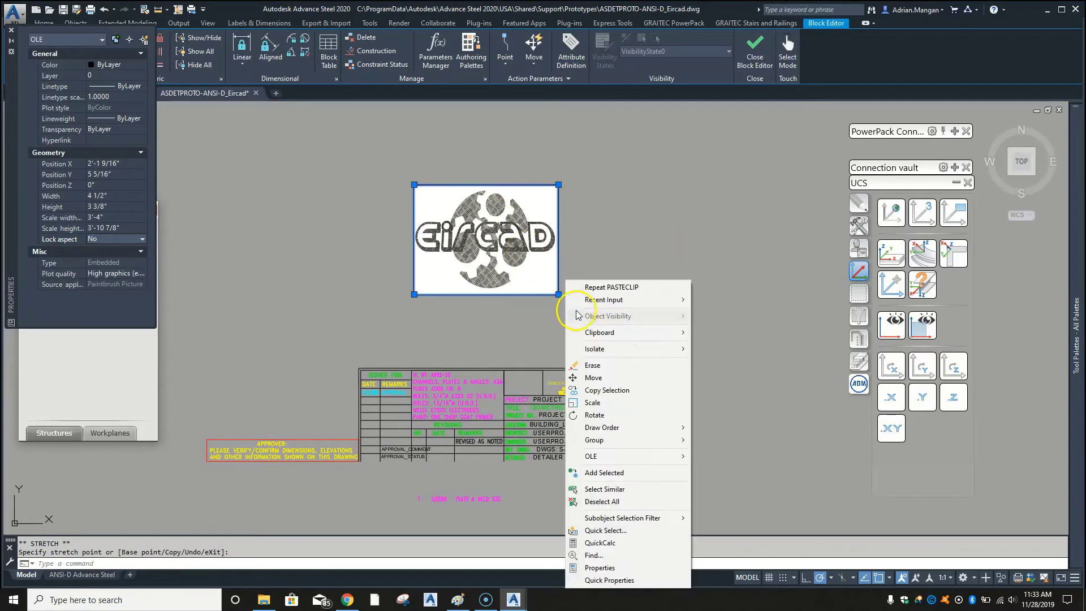
{"action": "left_click", "coordinate": [618, 377]}
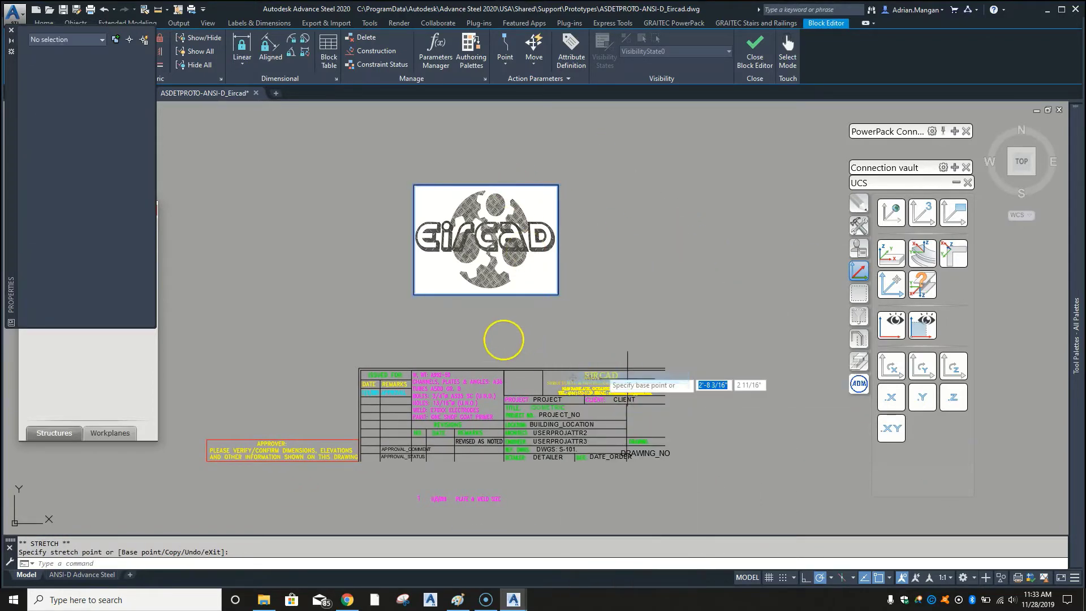
{"action": "left_click", "coordinate": [415, 294]}
{"action": "scroll", "coordinate": [485, 375], "scroll_direction": "up", "scroll_amount": 3}
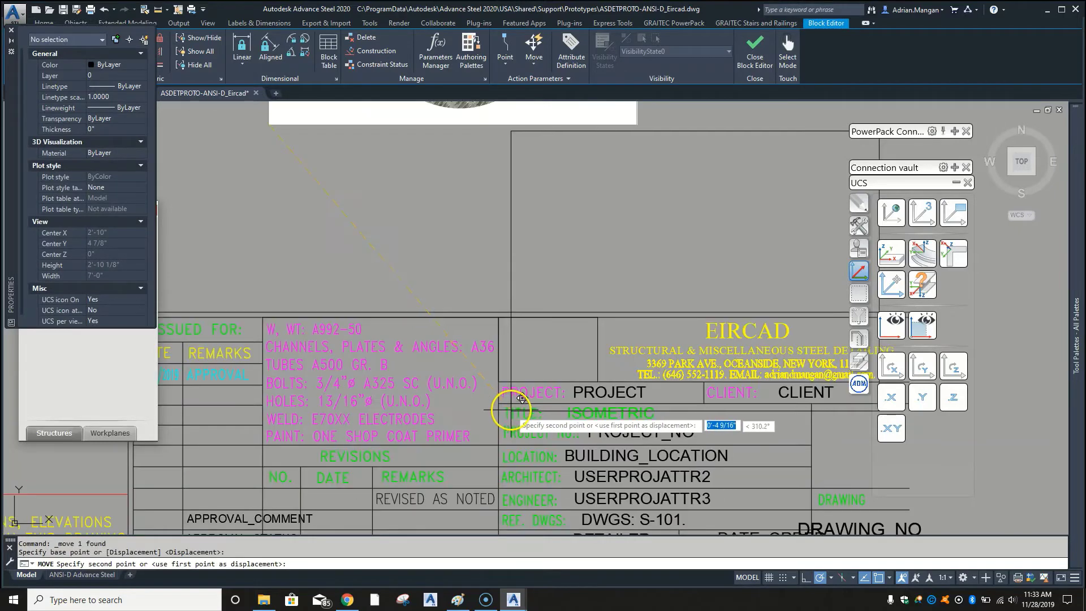
{"action": "left_click", "coordinate": [505, 387]}
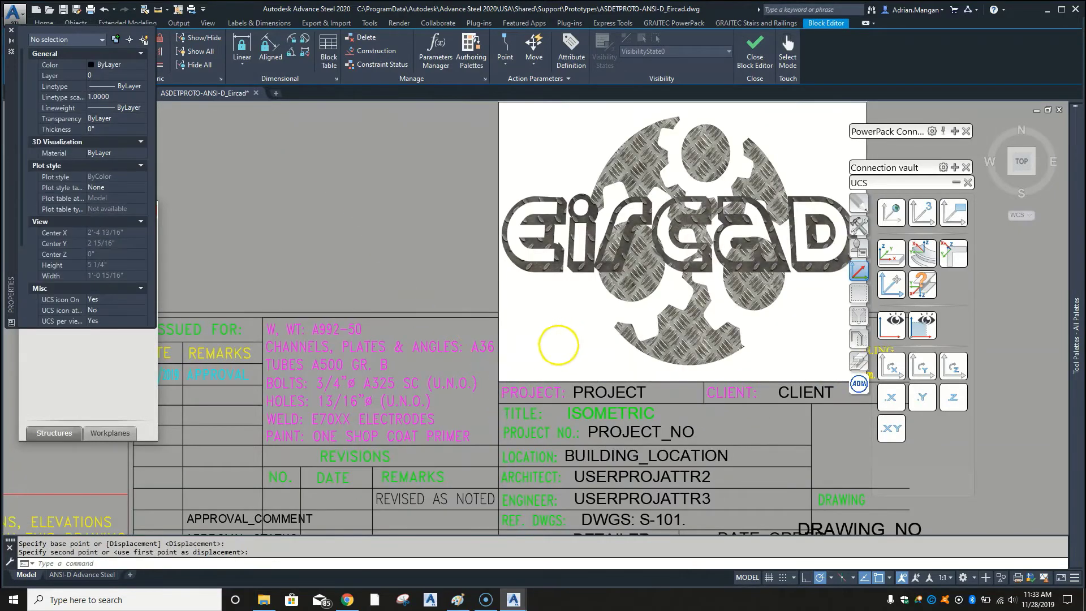
- Stretch the logo by its upper-right corner to about 1 3/16" wide by 5/8" high, within the title block cell
{"action": "scroll", "coordinate": [410, 363], "scroll_direction": "down", "scroll_amount": 2}
{"action": "left_click", "coordinate": [543, 249]}
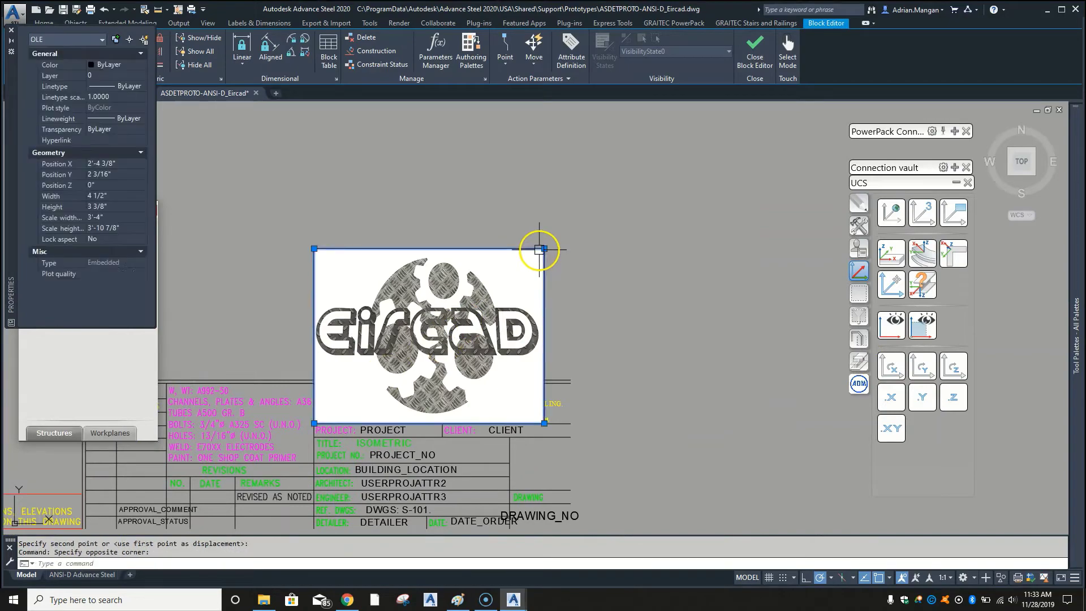
{"action": "left_click", "coordinate": [544, 248]}
{"action": "scroll", "coordinate": [364, 389], "scroll_direction": "up", "scroll_amount": 3}
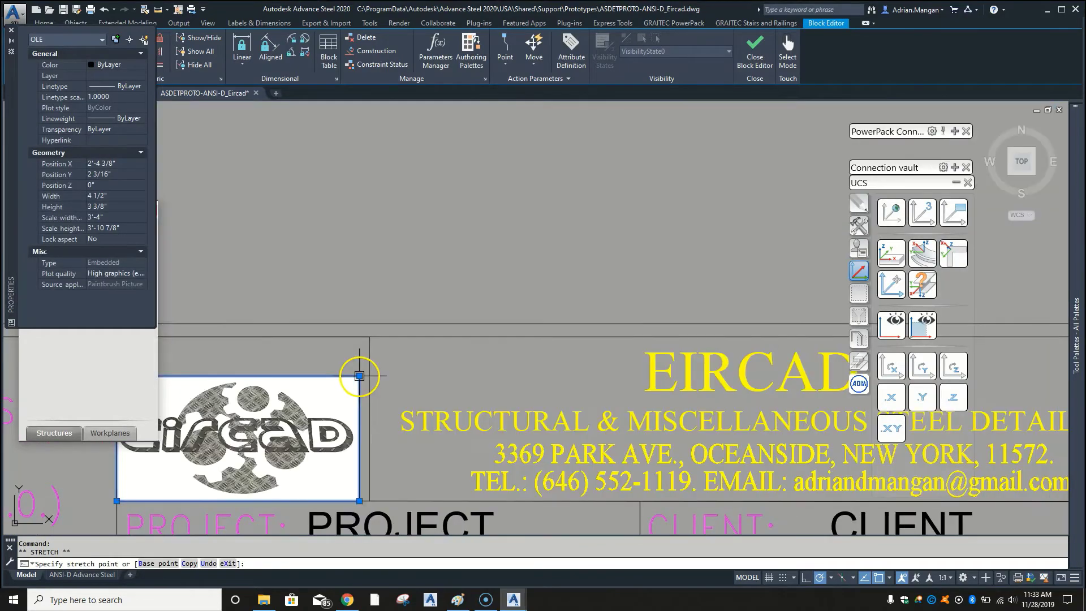
{"action": "left_click", "coordinate": [360, 376]}
- Stretch the logo's upper-right corner closer to the cell's corner, making the logo about 3/4" high
{"action": "scroll", "coordinate": [377, 380], "scroll_direction": "down", "scroll_amount": 4}
{"action": "middle_click_drag", "start_coordinate": [376, 380], "coordinate": [466, 369]}
{"action": "scroll", "coordinate": [464, 368], "scroll_direction": "up", "scroll_amount": 4}
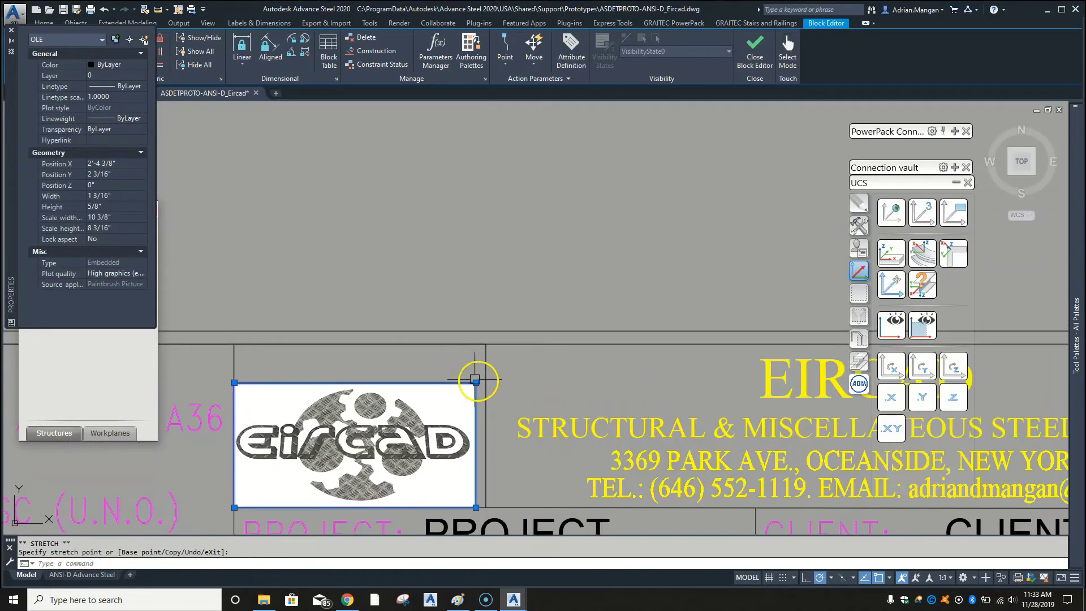
{"action": "left_click", "coordinate": [476, 383]}
{"action": "scroll", "coordinate": [485, 347], "scroll_direction": "up", "scroll_amount": 3}
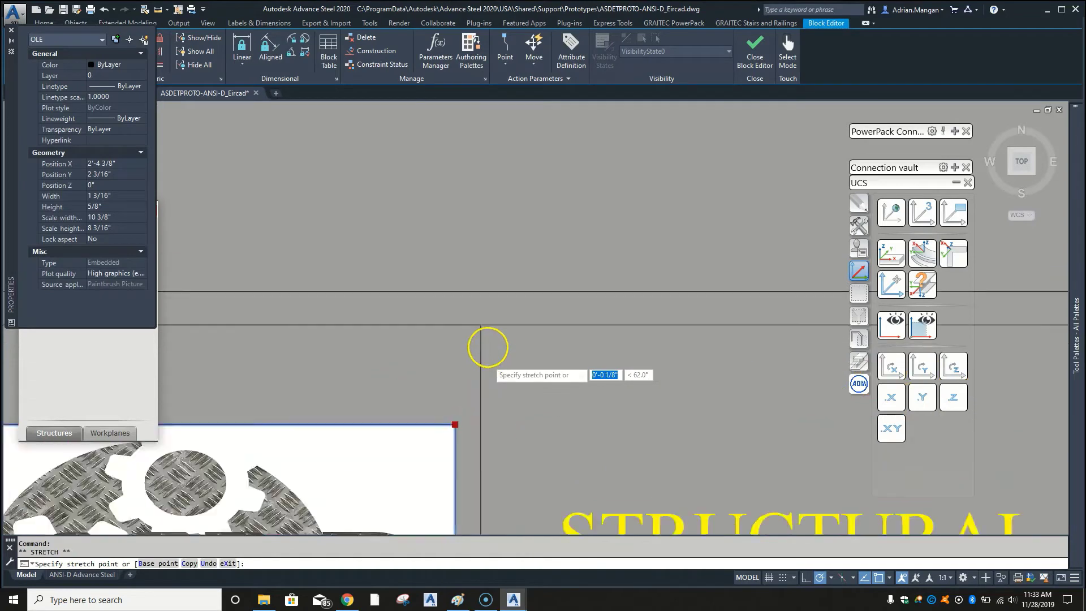
{"action": "left_click", "coordinate": [462, 322]}
- Center the logo in its cell by moving its upper-right corner to the midpoint between that corner and the cell's corner
{"action": "right_click", "coordinate": [464, 316]}
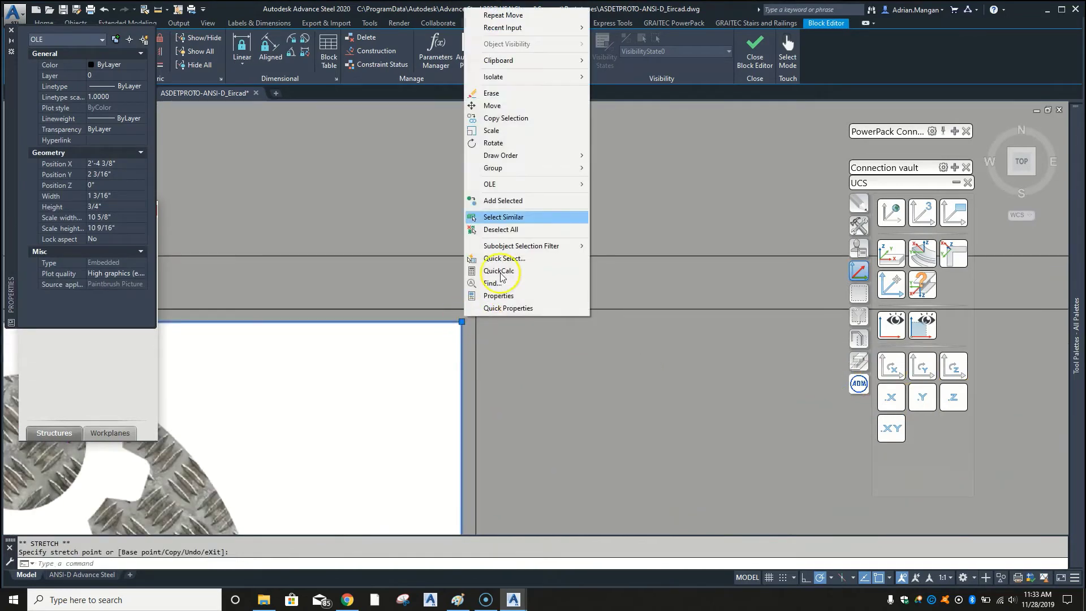
{"action": "left_click", "coordinate": [515, 107]}
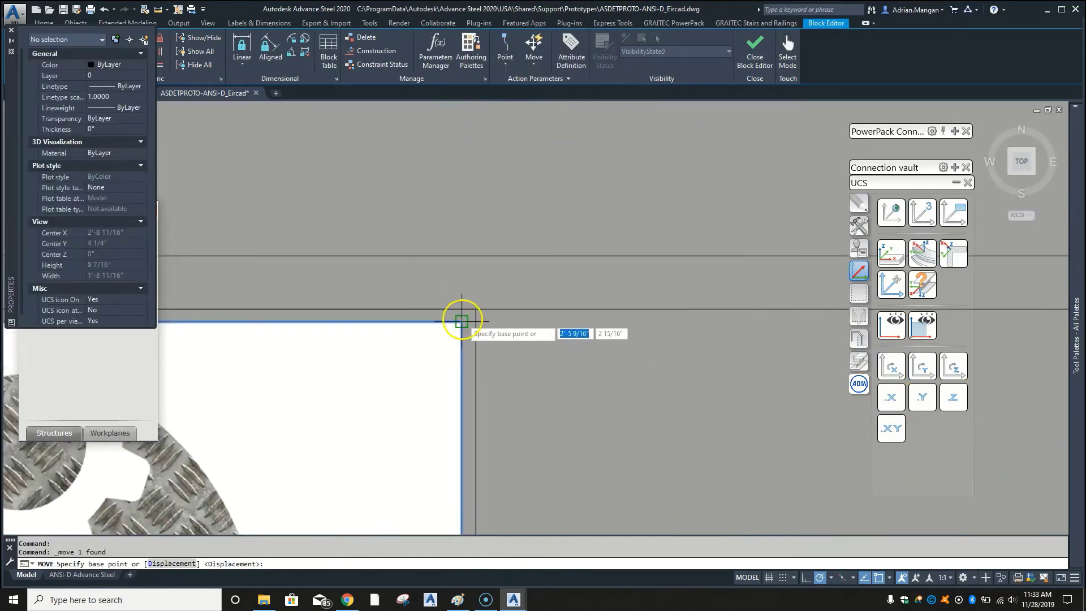
{"action": "left_click", "coordinate": [462, 321]}
{"action": "right_click", "coordinate": [496, 287], "text": "shift"}
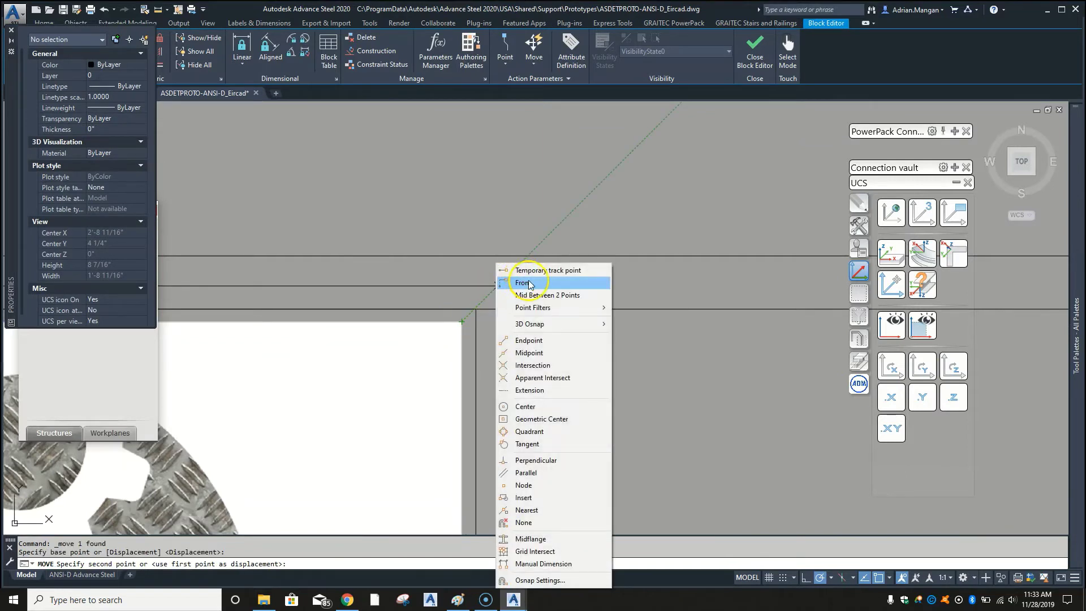
{"action": "left_click", "coordinate": [536, 296]}
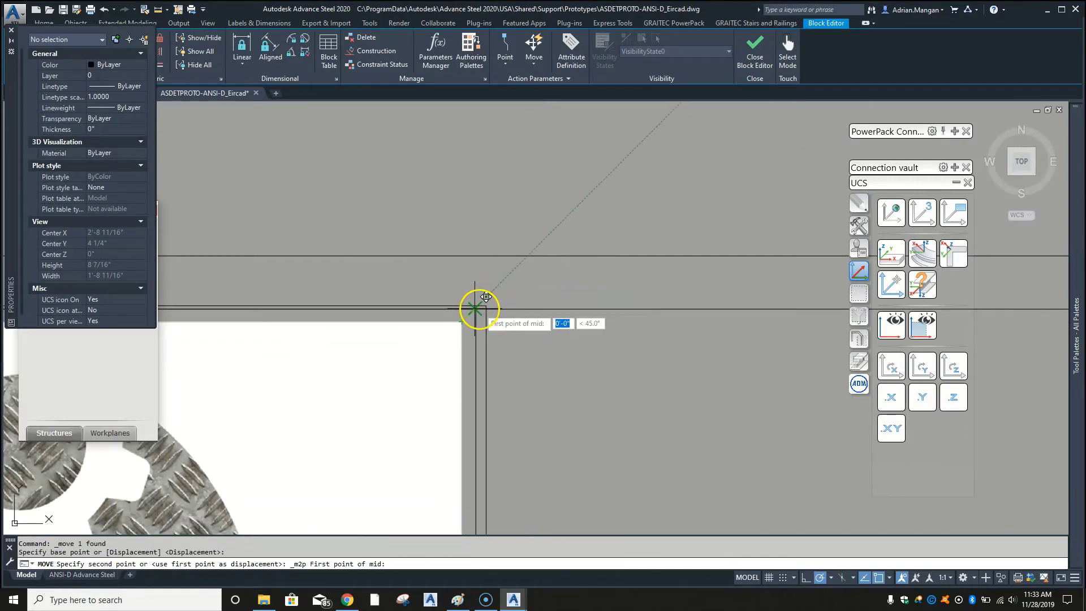
{"action": "left_click", "coordinate": [475, 309]}
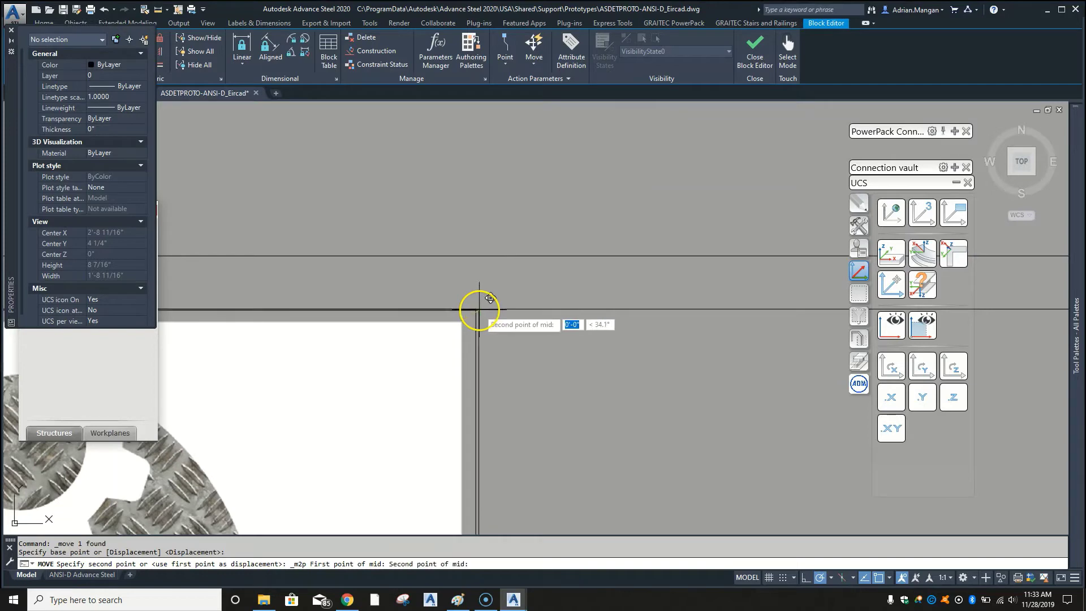
{"action": "left_click", "coordinate": [480, 306]}
- Check the logo's fit in the title block, and close the Block Editor, saving the changes to HYPERSTEELPAGEHEADER
{"action": "scroll", "coordinate": [495, 328], "scroll_direction": "down", "scroll_amount": 5}
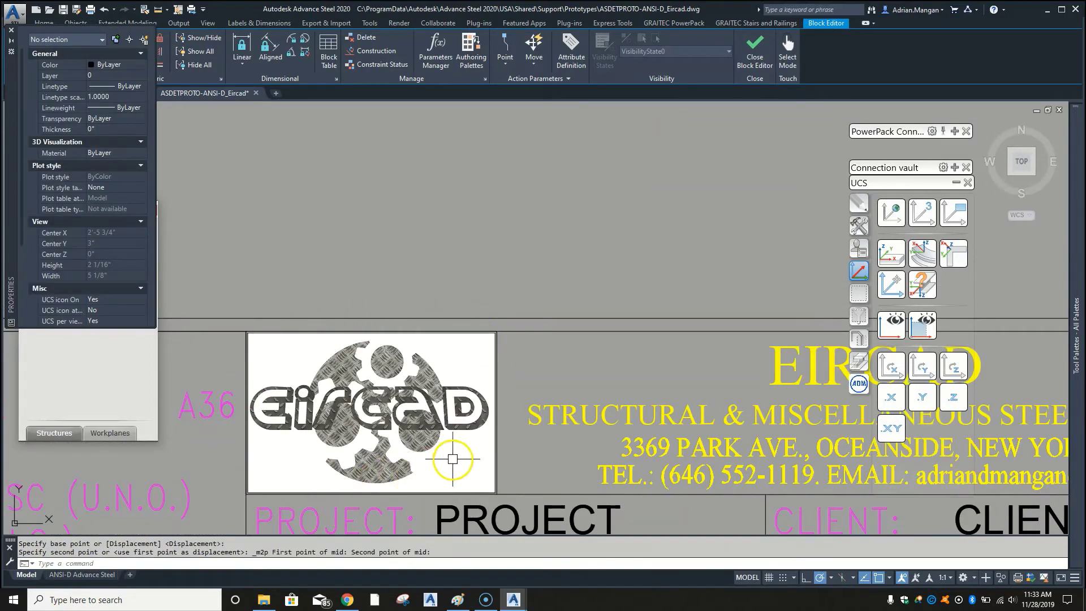
{"action": "scroll", "coordinate": [457, 466], "scroll_direction": "up", "scroll_amount": 4}
{"action": "scroll", "coordinate": [458, 466], "scroll_direction": "down", "scroll_amount": 2}
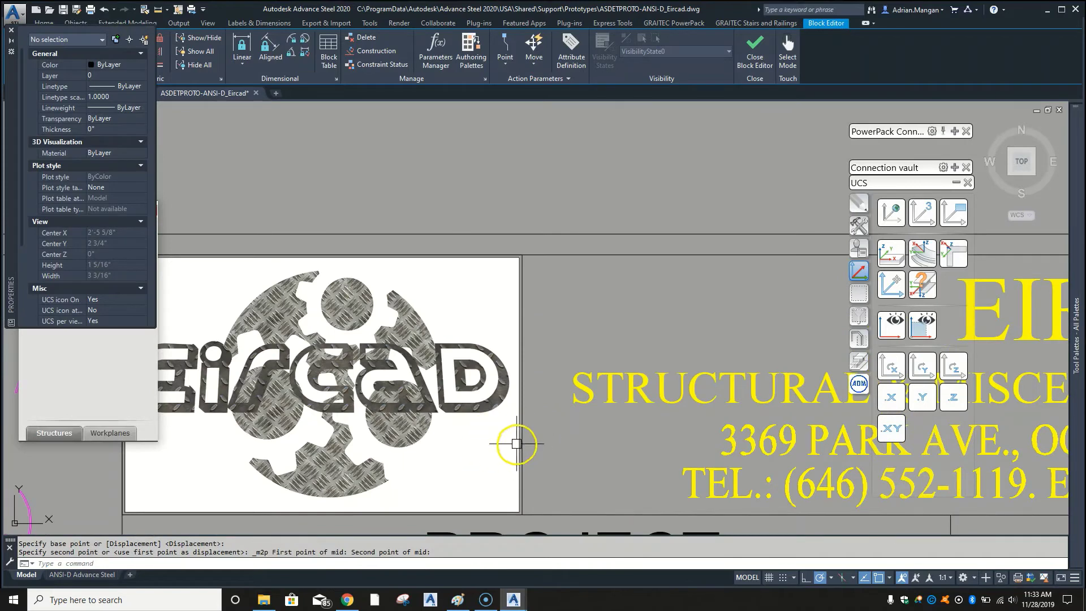
{"action": "scroll", "coordinate": [517, 444], "scroll_direction": "down", "scroll_amount": 2}
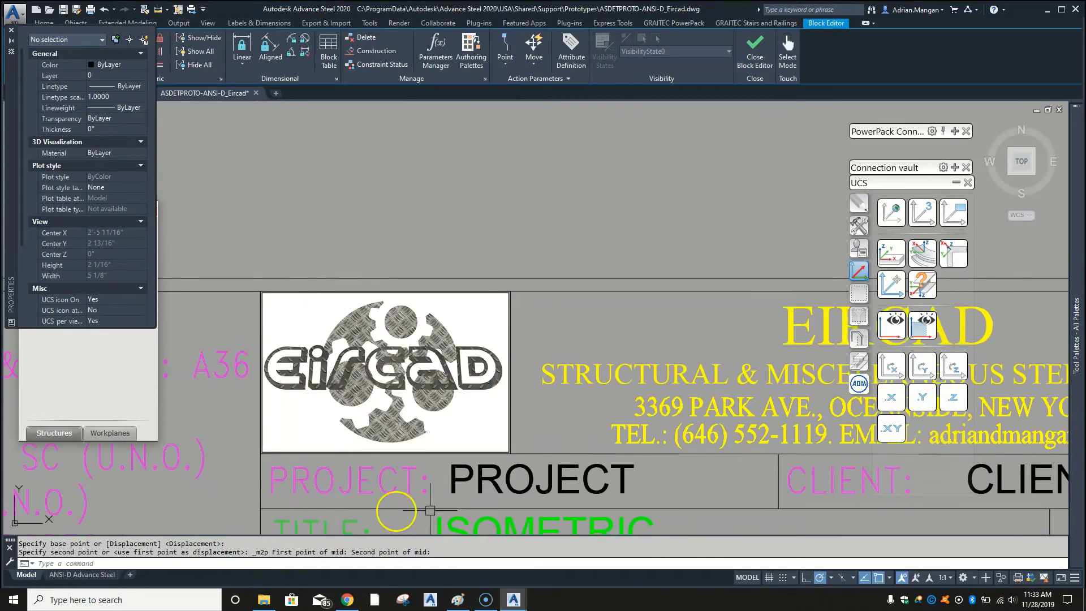
{"action": "scroll", "coordinate": [505, 447], "scroll_direction": "down", "scroll_amount": 6}
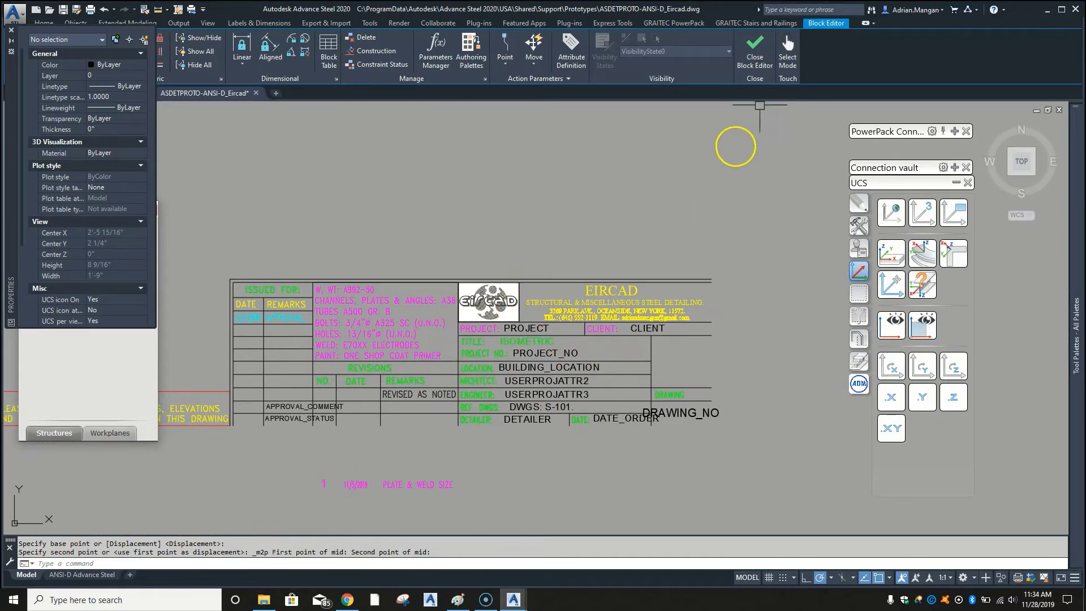
{"action": "left_click", "coordinate": [755, 46]}
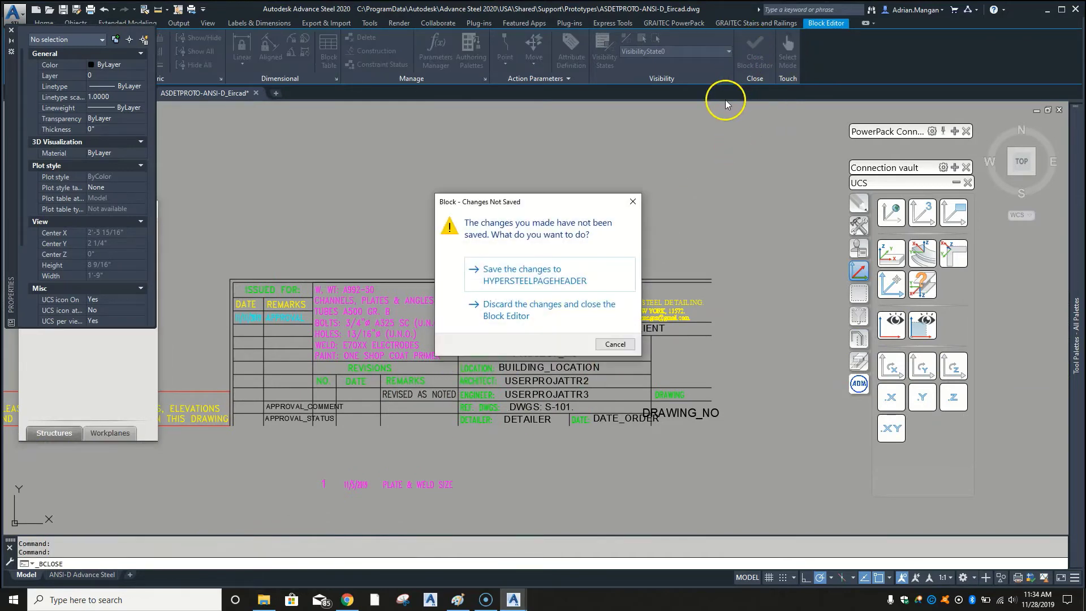
{"action": "left_click", "coordinate": [534, 266]}
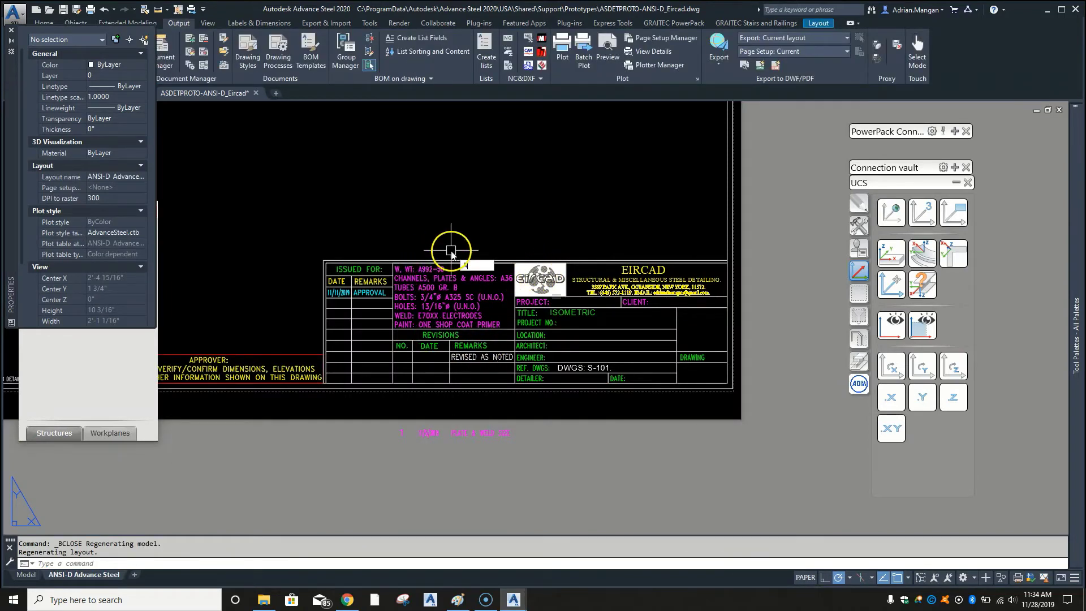
- Synchronize the attributes of the HYPERSTEELPAGEHEADER title block with ATTSYNC, using the Select option
{"action": "type", "text": "SYNC"}
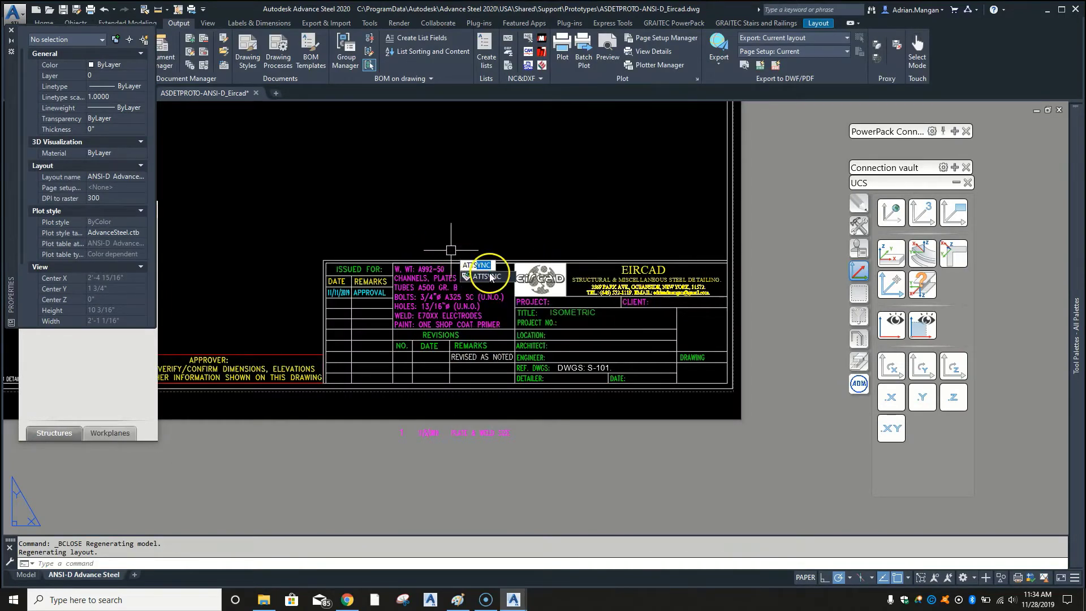
{"action": "left_click", "coordinate": [487, 278]}
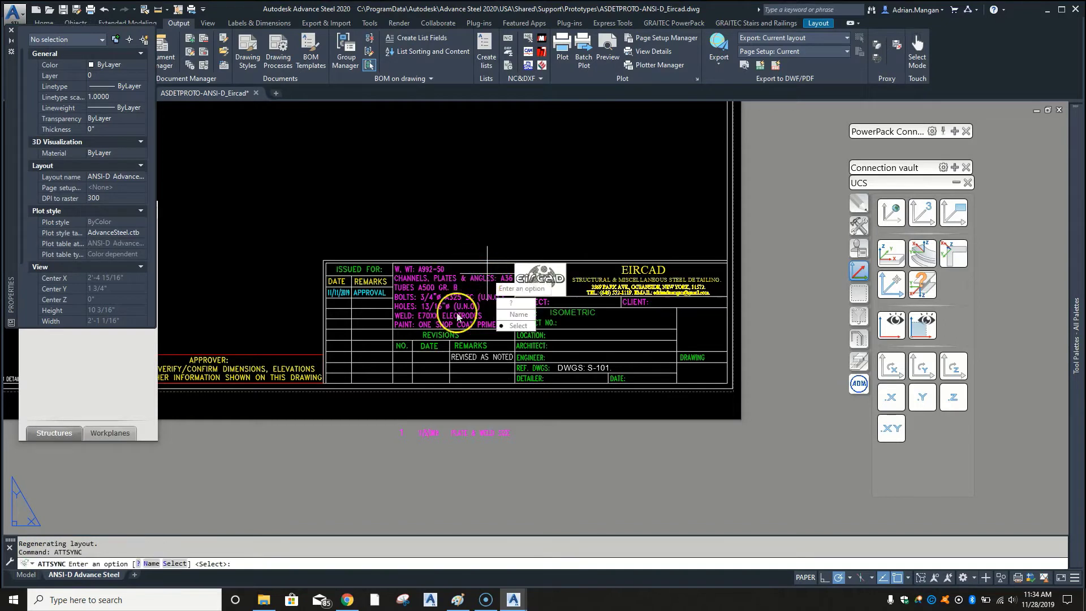
{"action": "left_click", "coordinate": [515, 326]}
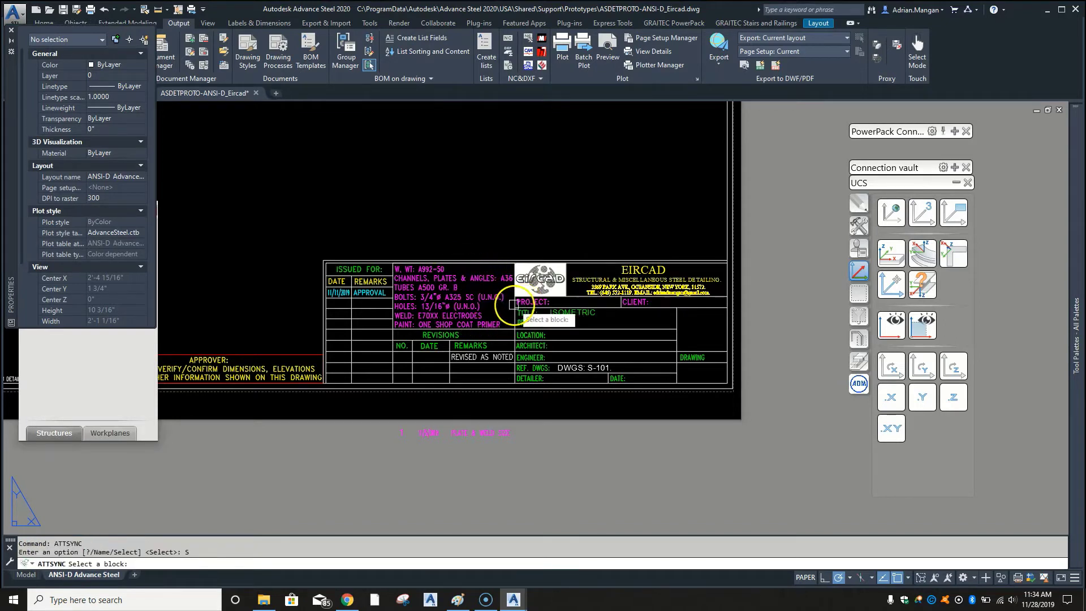
{"action": "left_click", "coordinate": [515, 308]}
{"action": "left_click", "coordinate": [540, 334]}
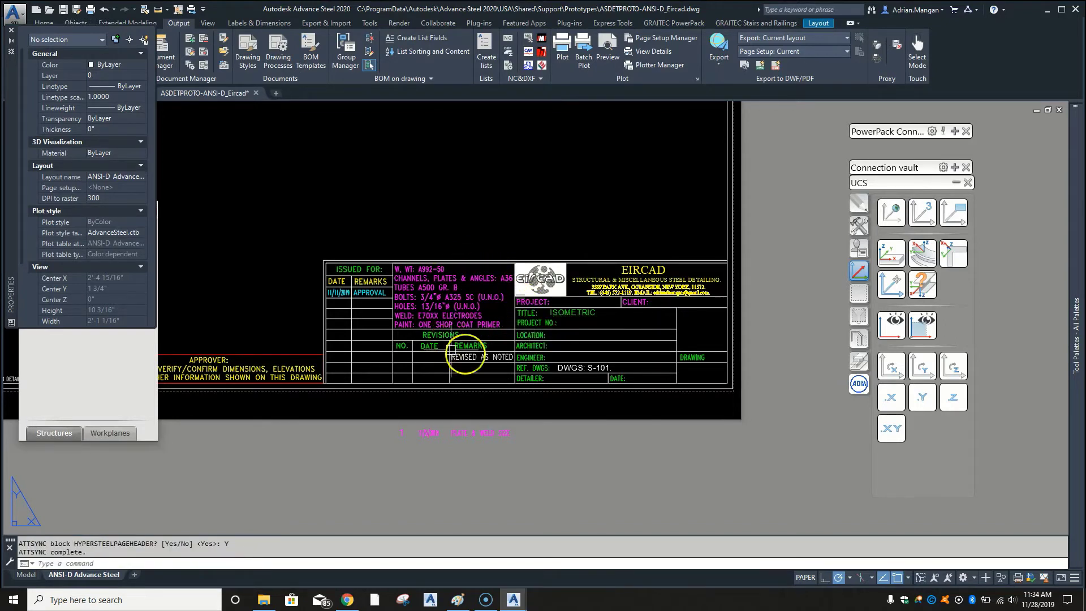
- Open the ANSI-D Advance Steel layout's page setup for modification and choose Layout as what to plot
{"action": "scroll", "coordinate": [511, 352], "scroll_direction": "down", "scroll_amount": 4}
{"action": "scroll", "coordinate": [543, 396], "scroll_direction": "down", "scroll_amount": 3}
{"action": "scroll", "coordinate": [514, 358], "scroll_direction": "up", "scroll_amount": 4}
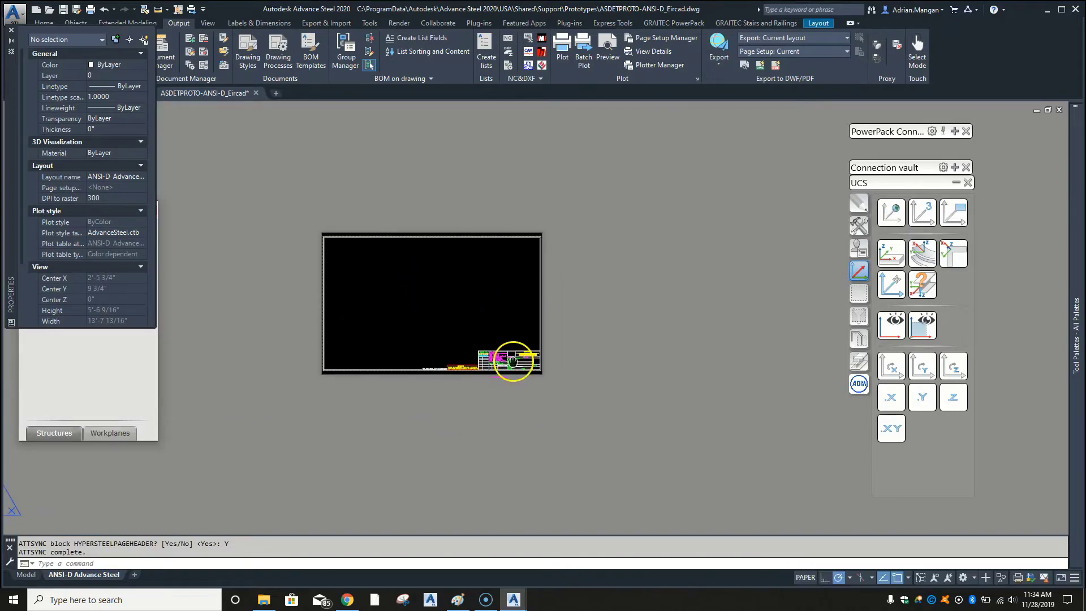
{"action": "middle_click_drag", "start_coordinate": [504, 369], "coordinate": [693, 473]}
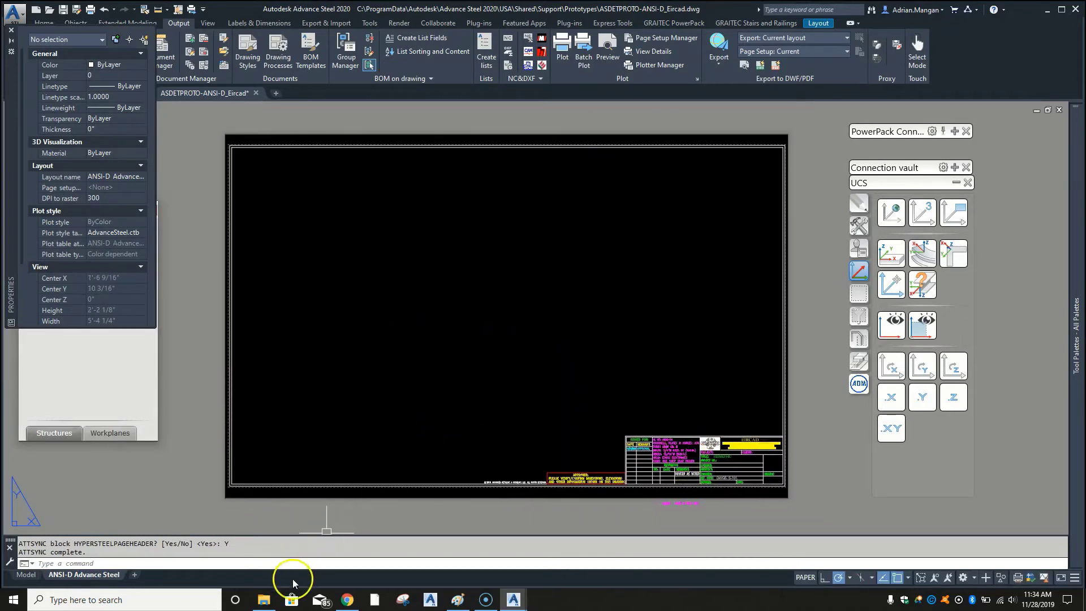
{"action": "right_click", "coordinate": [97, 577]}
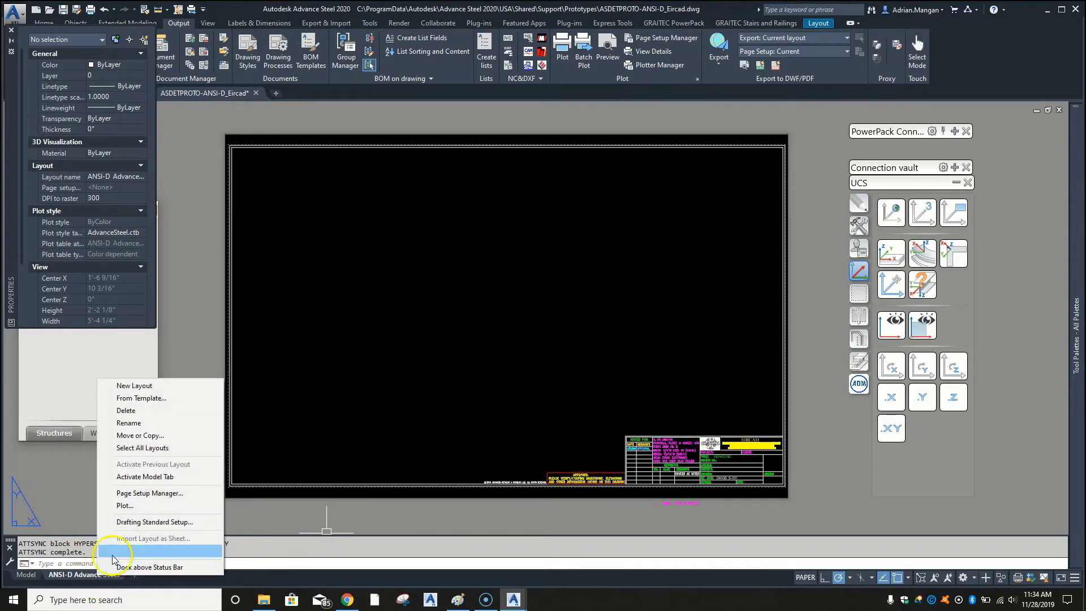
{"action": "left_click", "coordinate": [148, 493]}
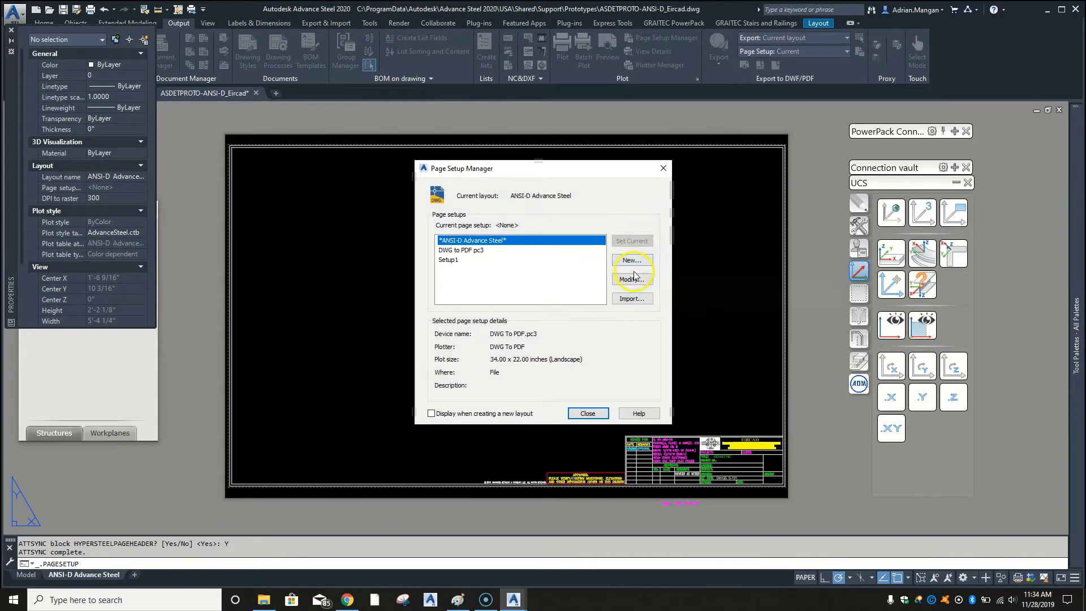
{"action": "left_click", "coordinate": [632, 279]}
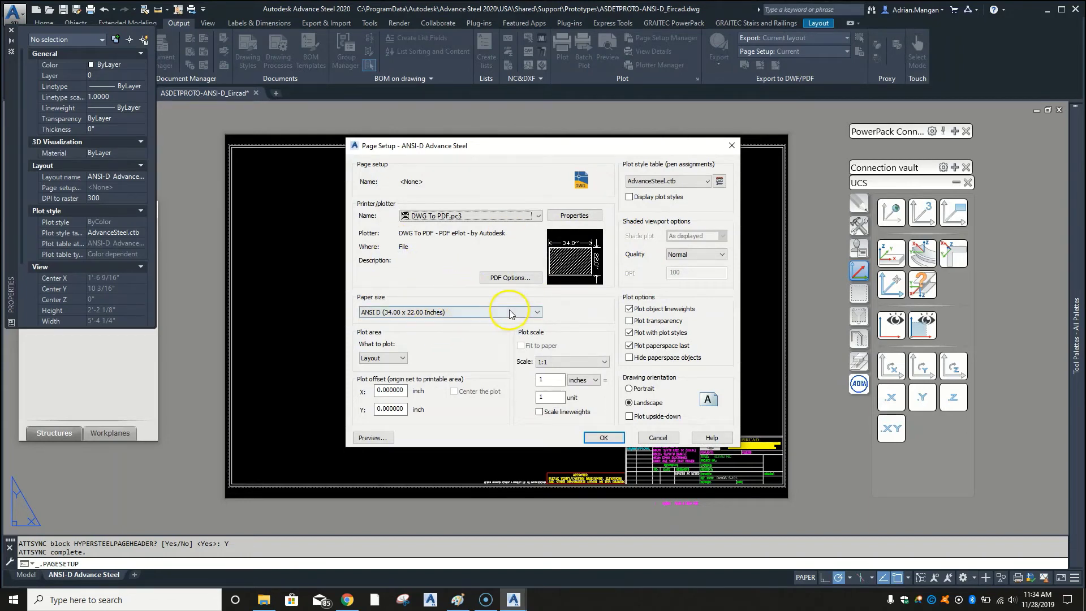
{"action": "left_click", "coordinate": [404, 361]}
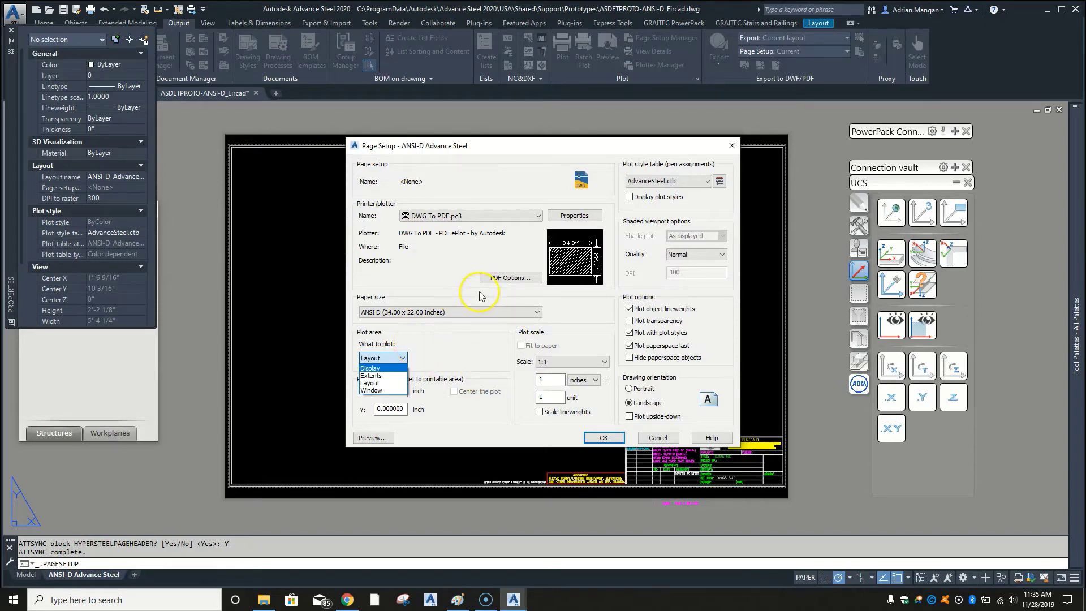
{"action": "left_click", "coordinate": [370, 386]}
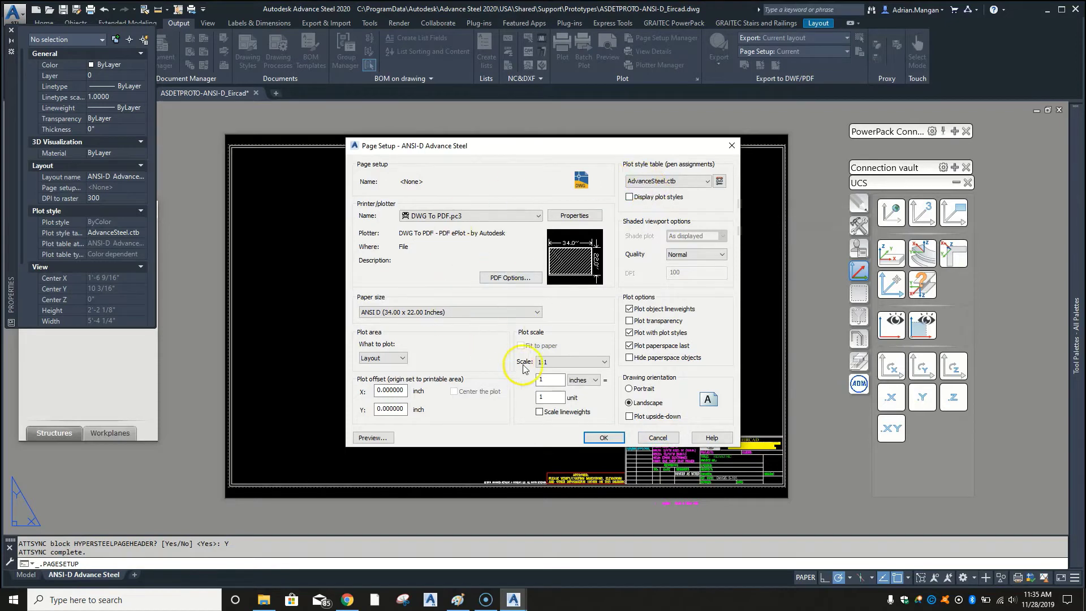
- Save a copy of the AdvanceSteel.ctb plot style table as AdvanceSteel_GAs.ctb in the Support folder
{"action": "left_click", "coordinate": [719, 181]}
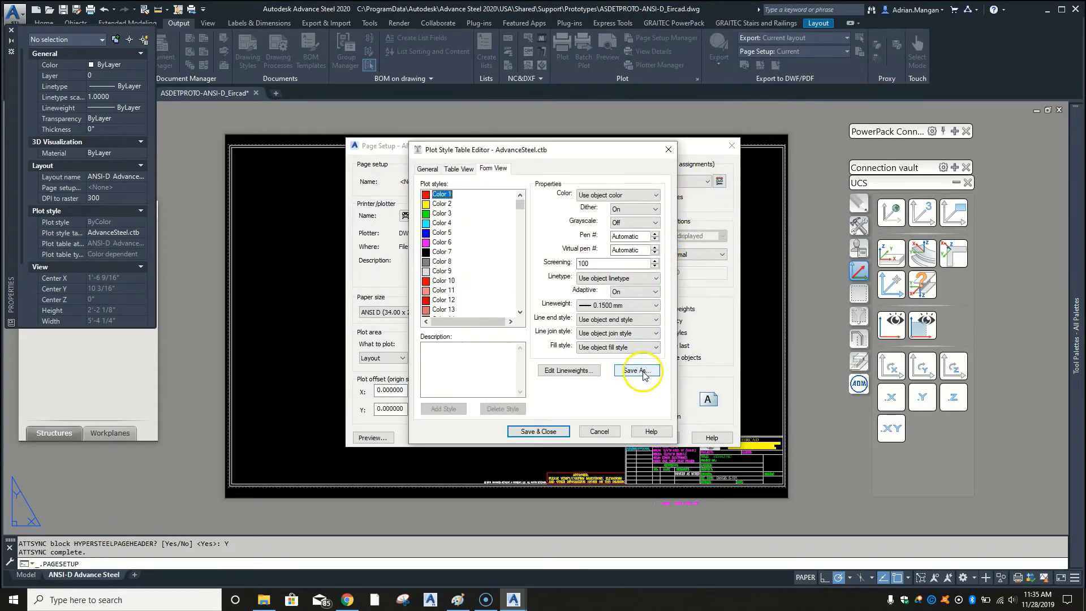
{"action": "left_click", "coordinate": [637, 370]}
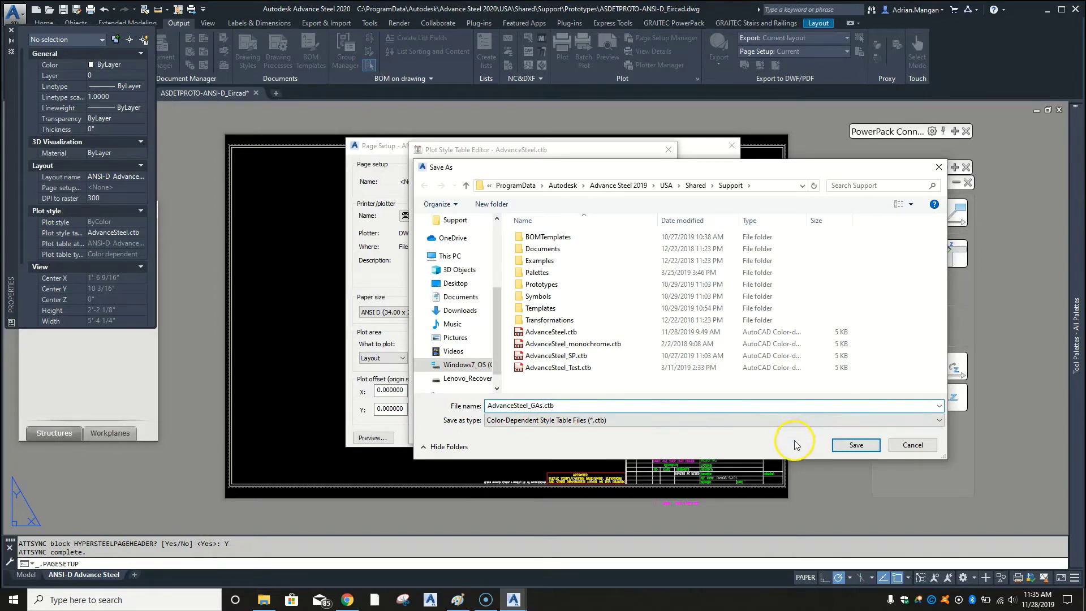
{"action": "left_click", "coordinate": [855, 446]}
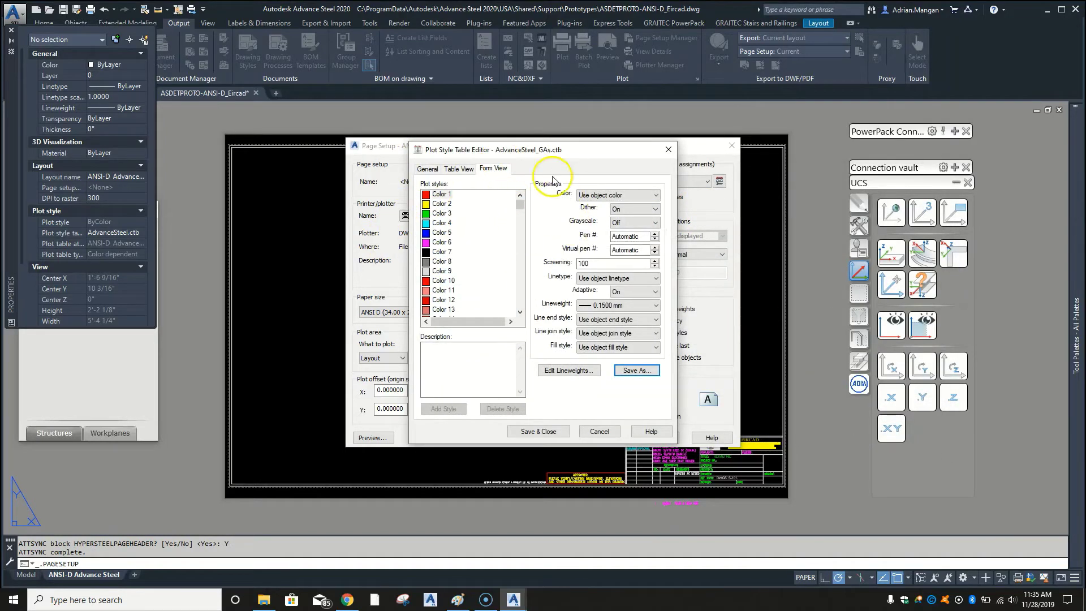
- Review the plot properties of styles Color 1 through Color 13 in the AdvanceSteel_GAs.ctb plot style table
{"action": "left_click", "coordinate": [443, 195]}
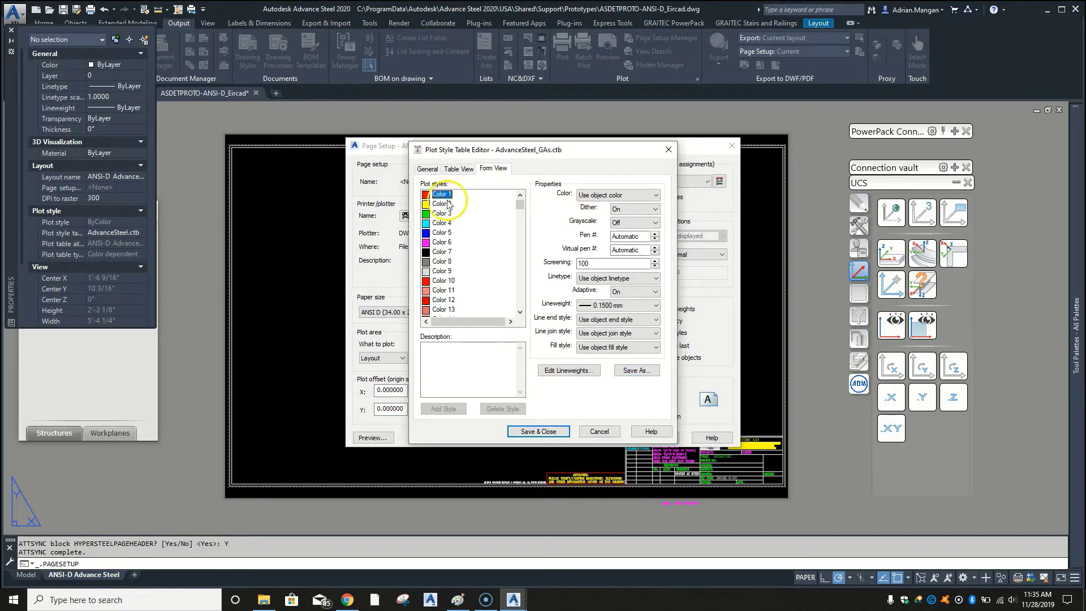
{"action": "left_click", "coordinate": [442, 203]}
{"action": "left_click", "coordinate": [443, 222]}
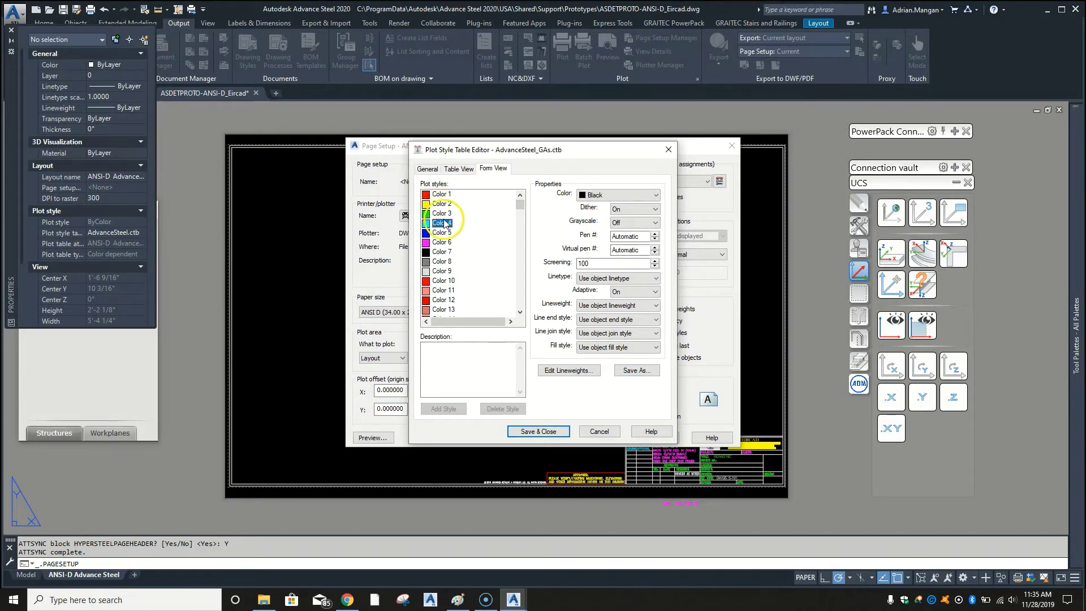
{"action": "left_click", "coordinate": [442, 232]}
{"action": "left_click", "coordinate": [440, 242]}
{"action": "left_click", "coordinate": [440, 252]}
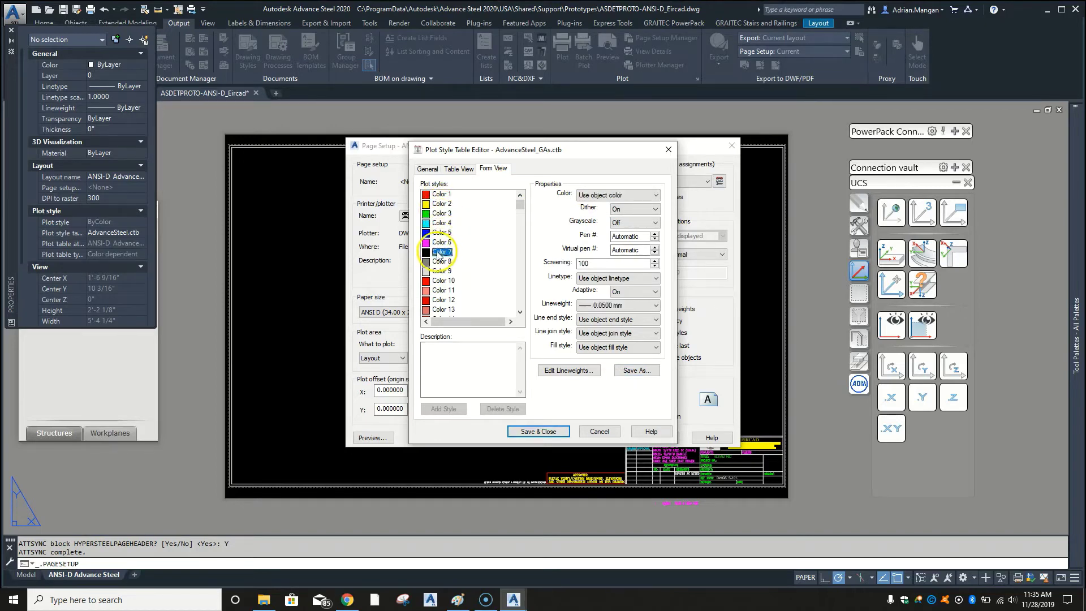
{"action": "left_click", "coordinate": [437, 262]}
{"action": "left_click", "coordinate": [437, 272]}
{"action": "left_click", "coordinate": [436, 281]}
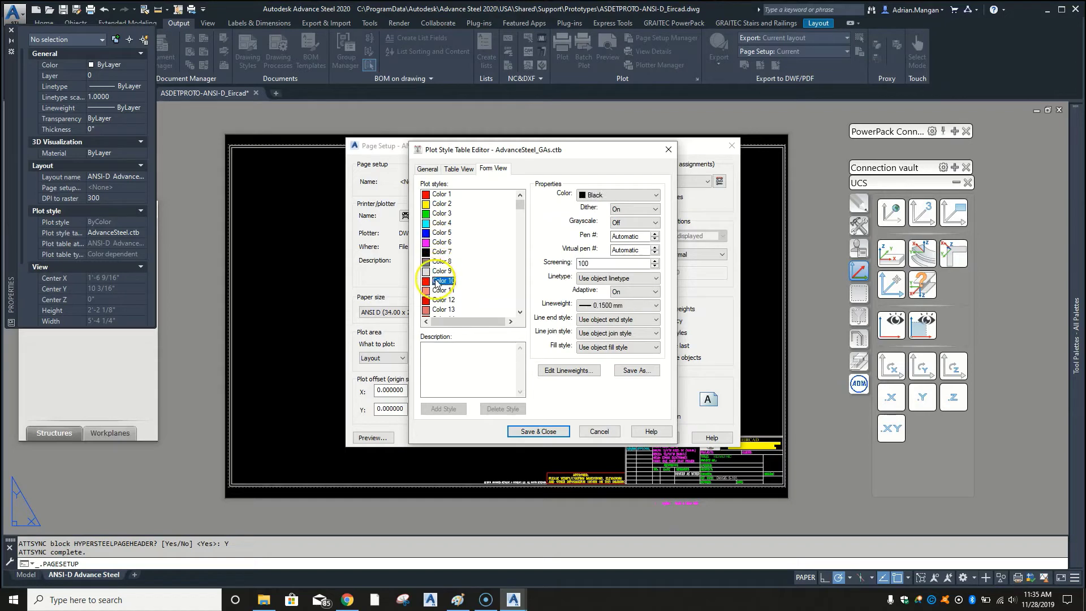
{"action": "left_click", "coordinate": [436, 290]}
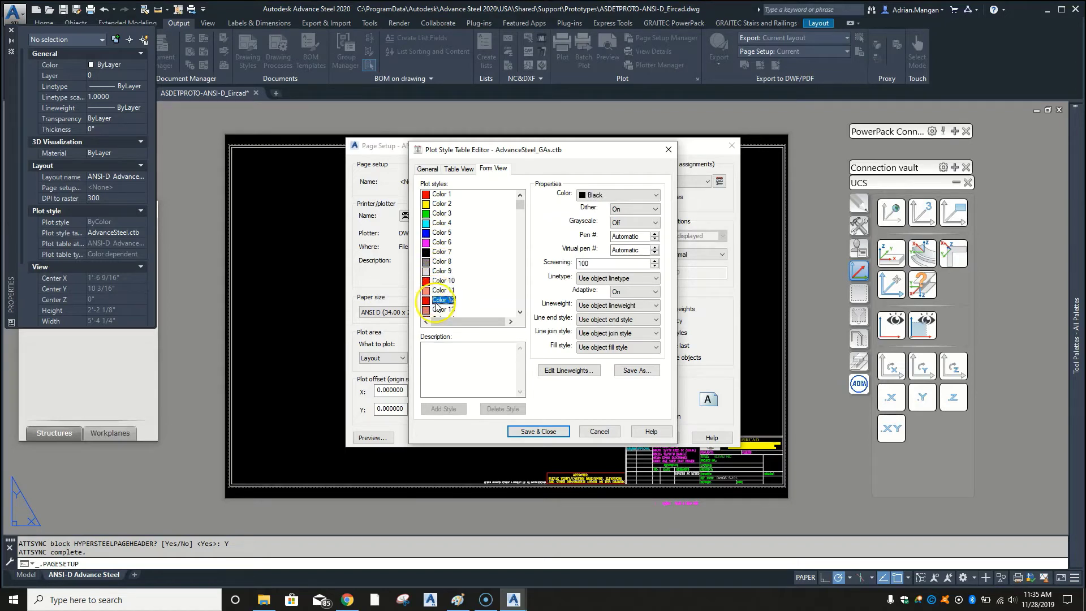
{"action": "left_click", "coordinate": [435, 310]}
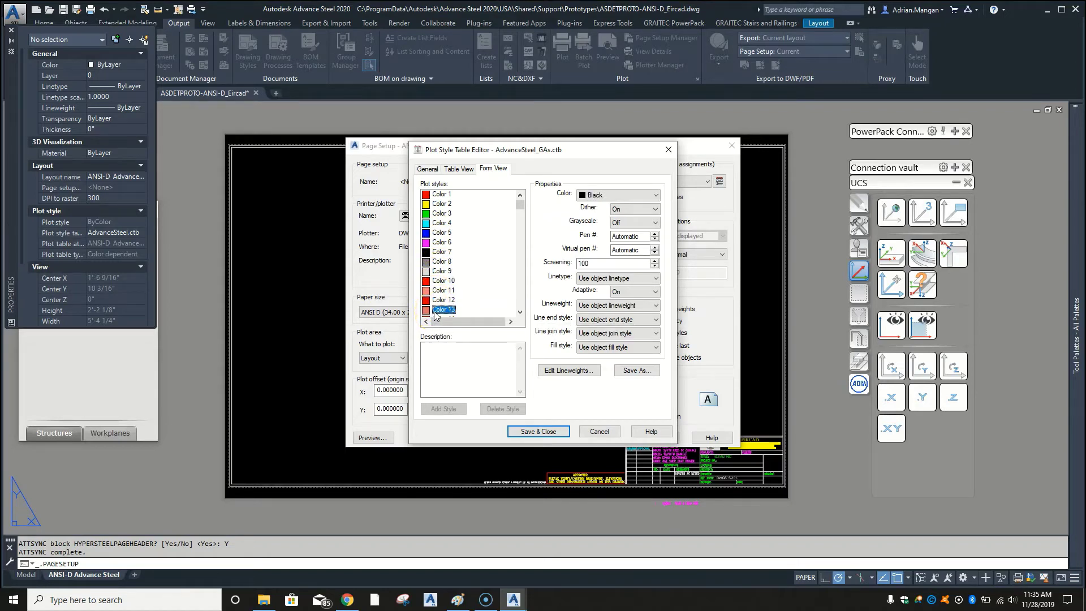
- Compare the plot color properties of Color 1 and Color 5, and examine the color choices available for Color 1
{"action": "left_click", "coordinate": [451, 196]}
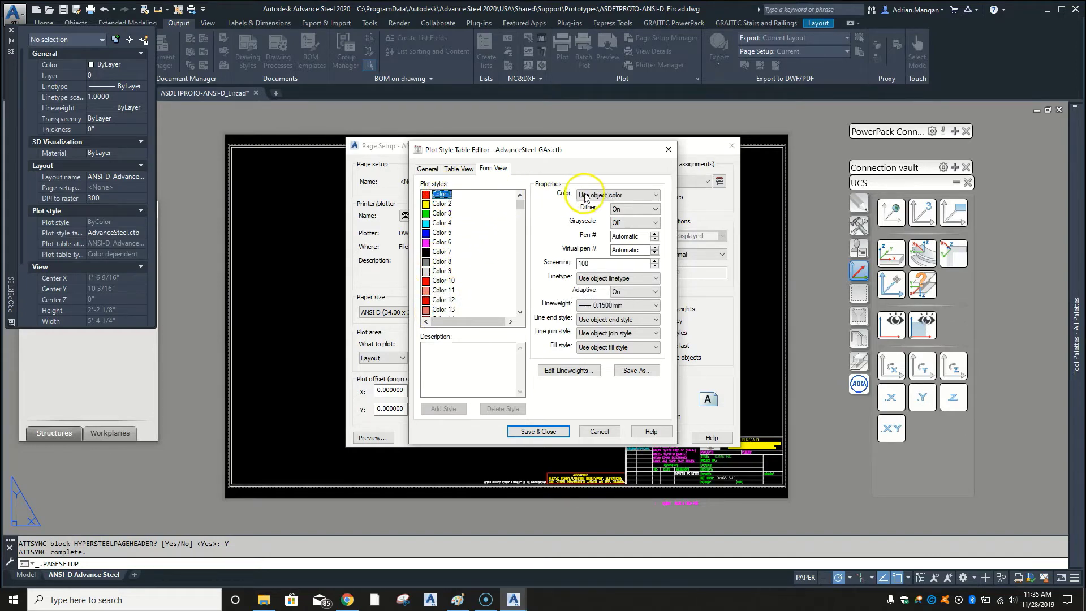
{"action": "left_click", "coordinate": [442, 233]}
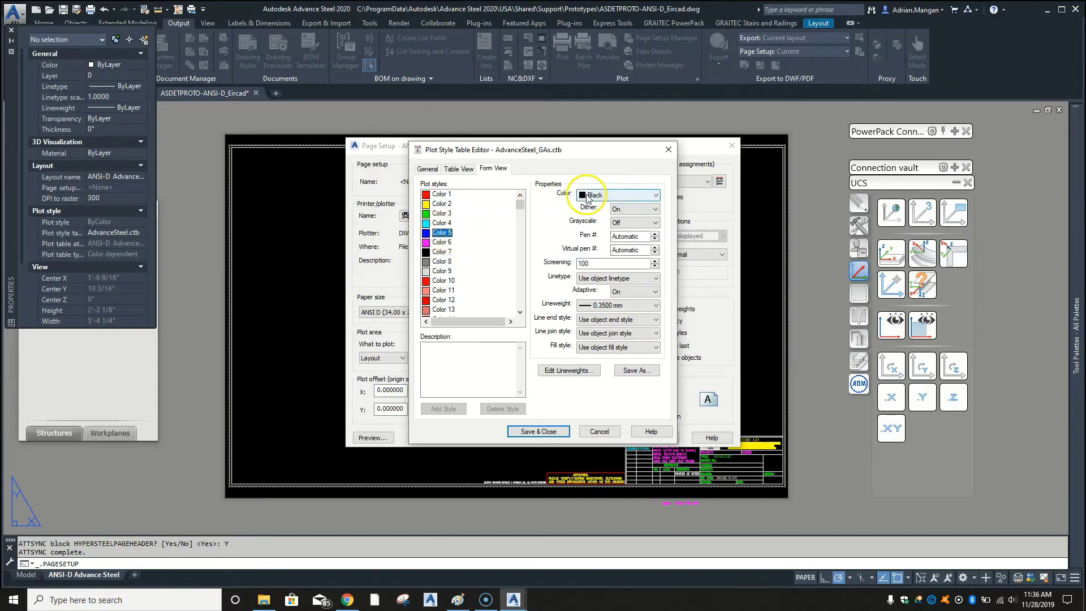
{"action": "left_click", "coordinate": [442, 194]}
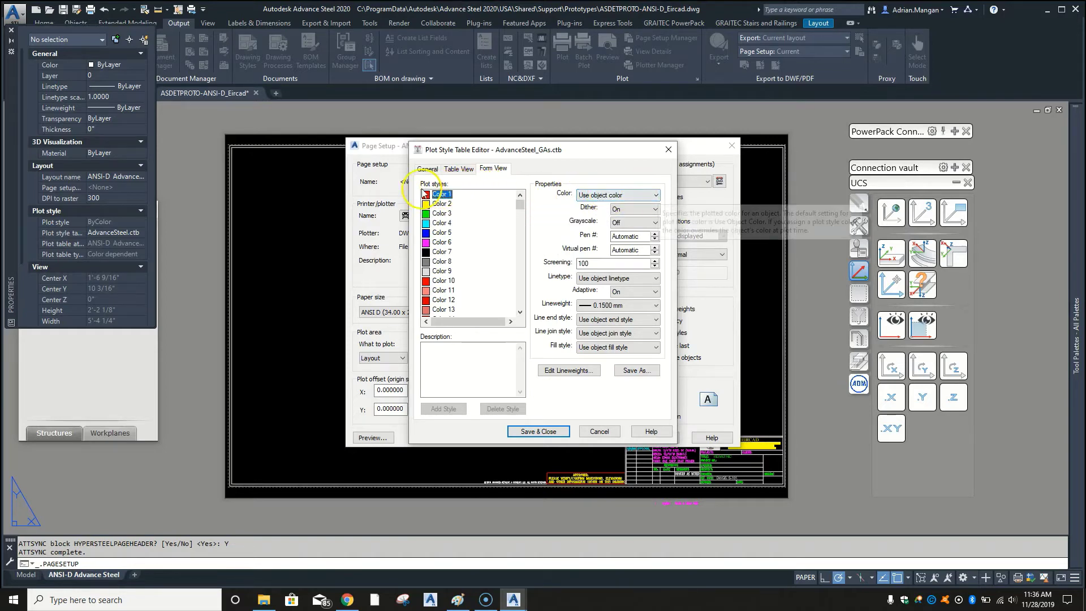
{"action": "left_click", "coordinate": [611, 194]}
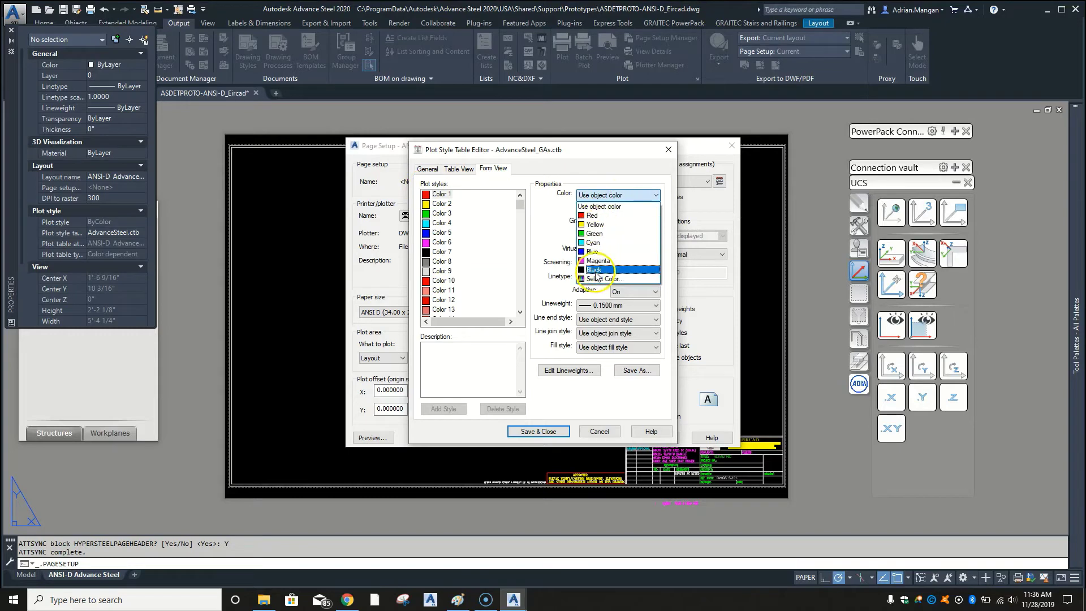
{"action": "left_click", "coordinate": [600, 206]}
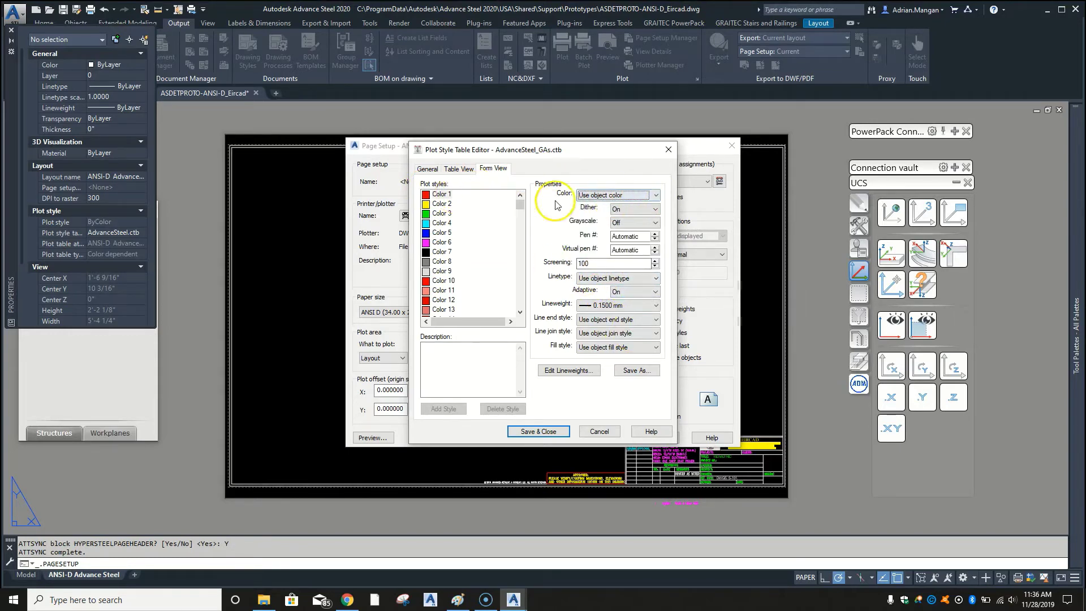
{"action": "left_click", "coordinate": [614, 195]}
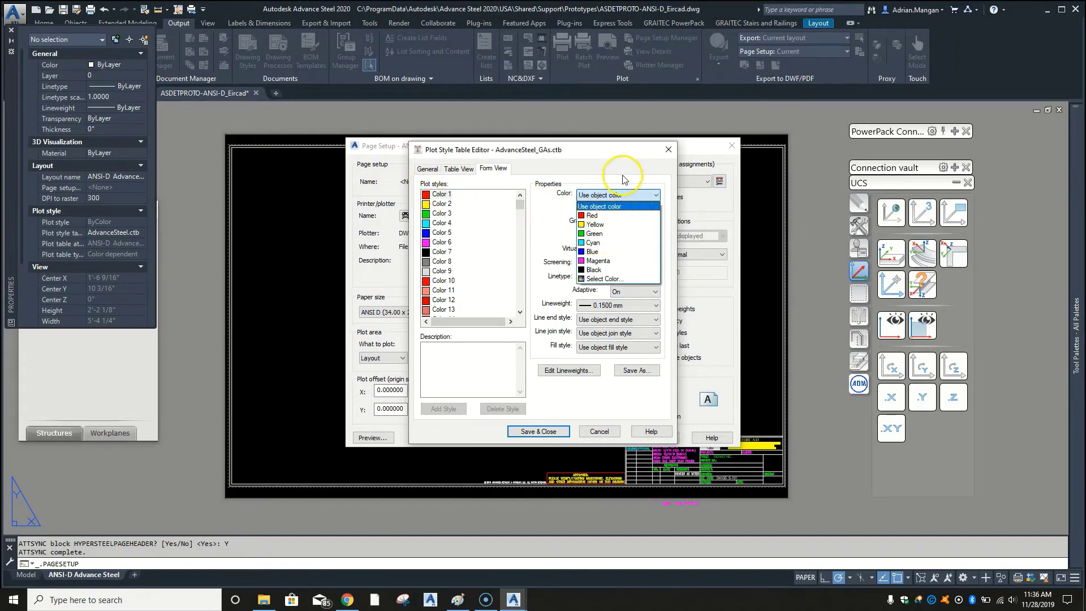
{"action": "left_click", "coordinate": [600, 169]}
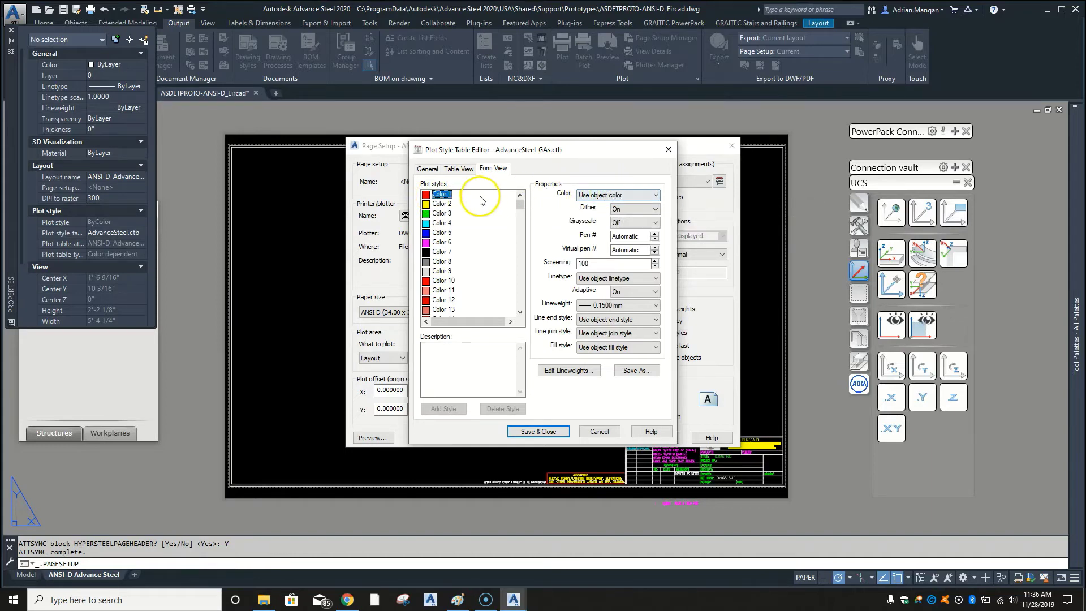
- Make Color 1 plot in Green with a 0.5000 mm lineweight, and save and close the plot style table
{"action": "left_click", "coordinate": [607, 196]}
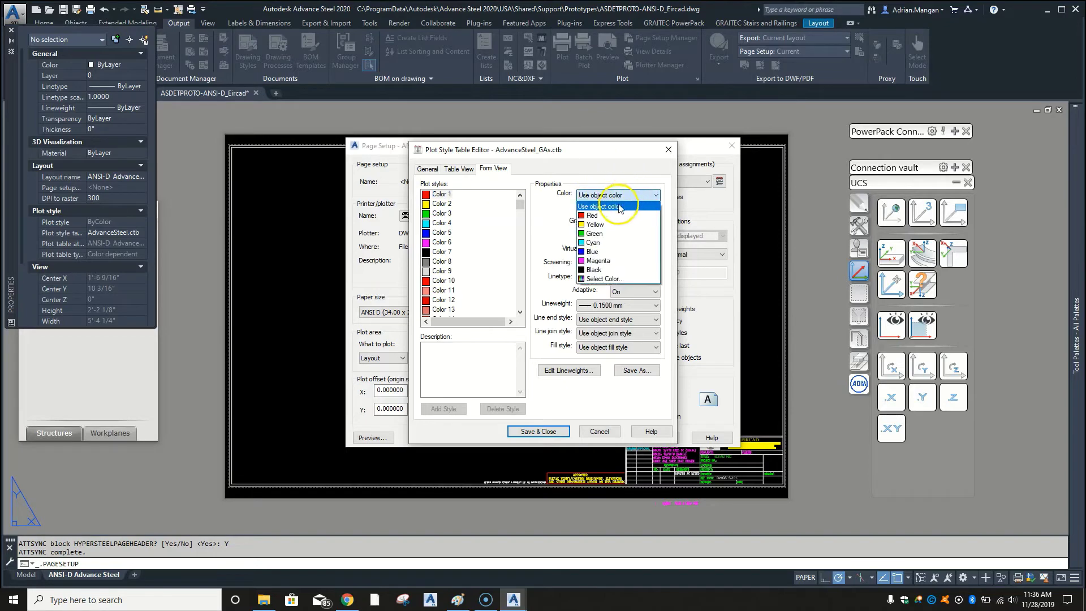
{"action": "left_click", "coordinate": [605, 233]}
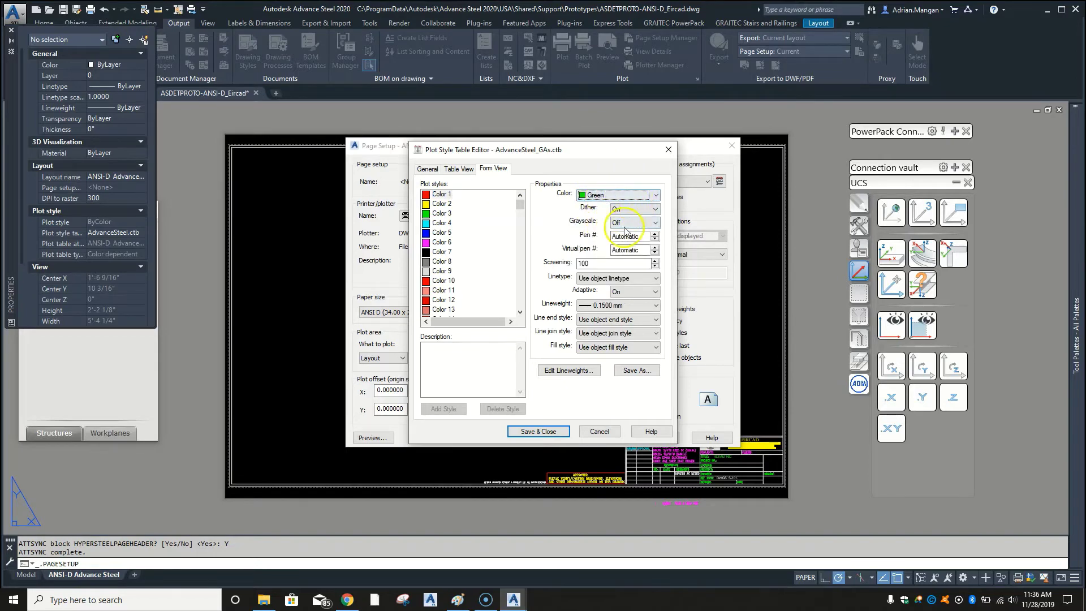
{"action": "left_click", "coordinate": [657, 306]}
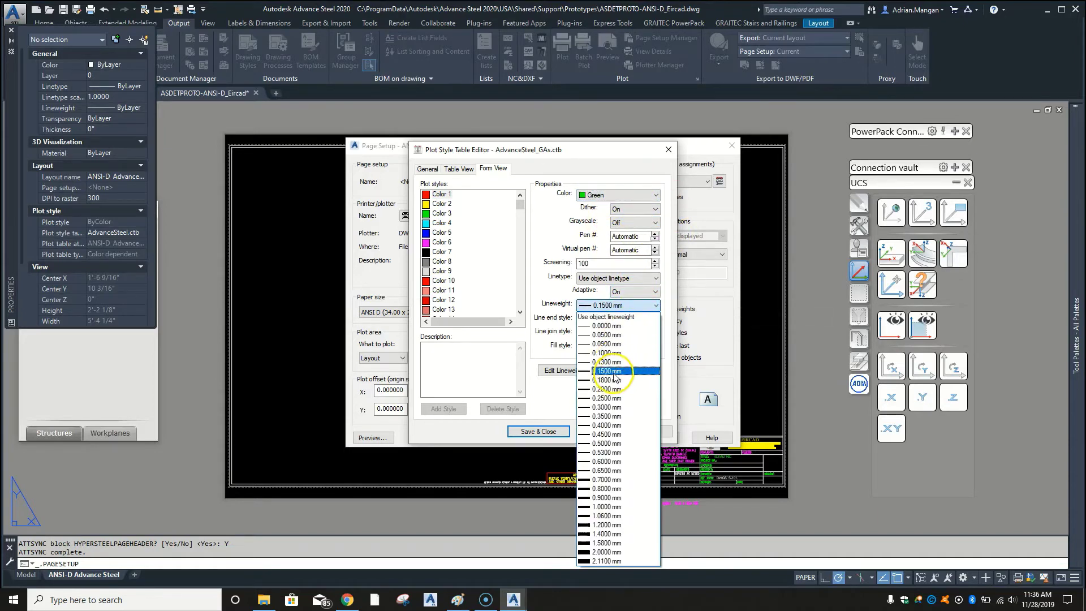
{"action": "left_click", "coordinate": [615, 442]}
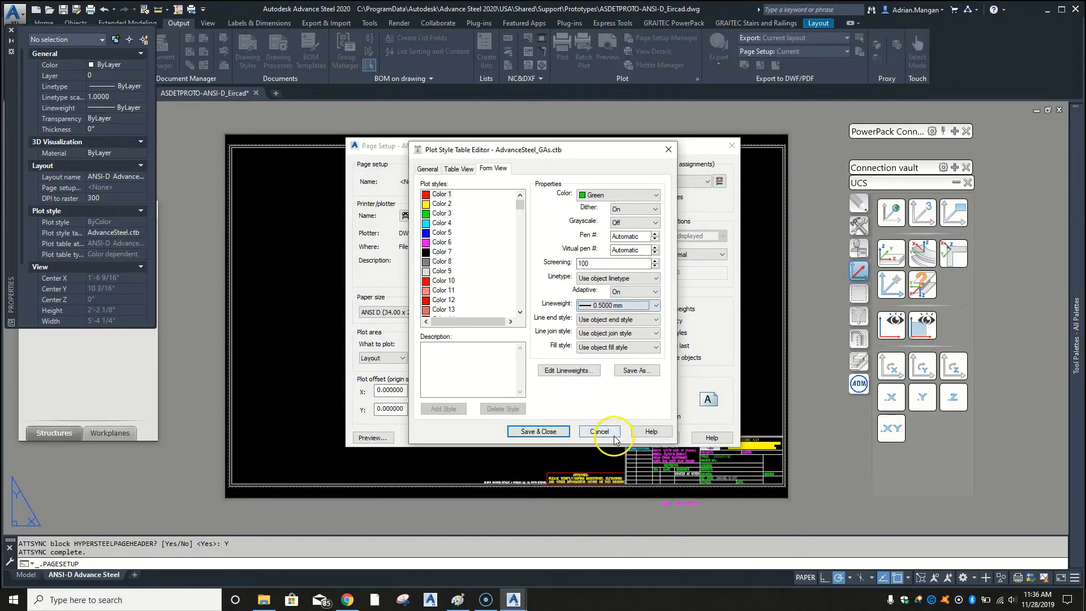
{"action": "left_click", "coordinate": [533, 433]}
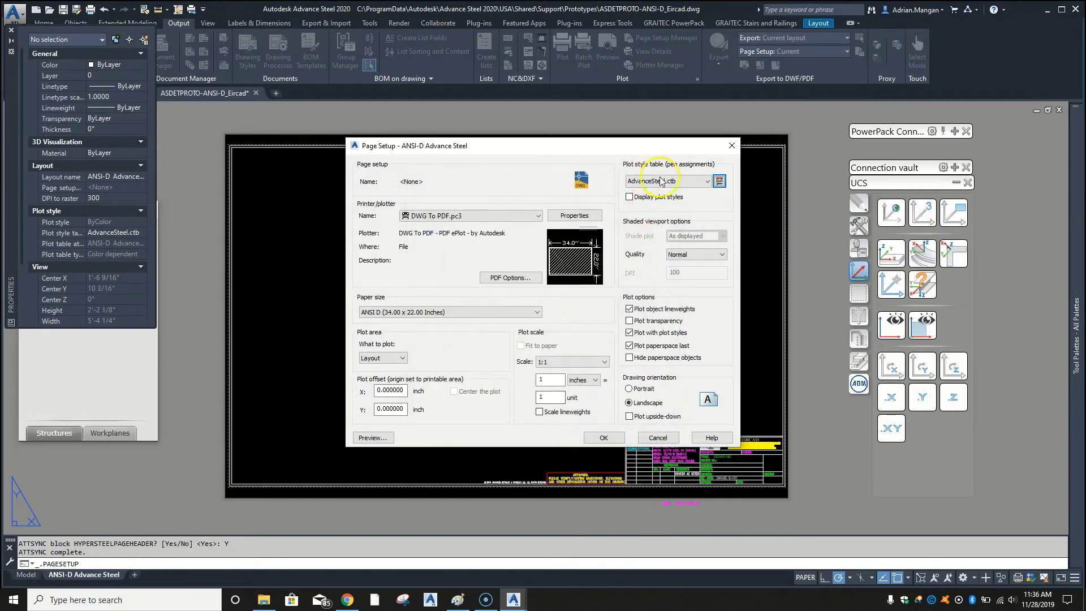
- Assign AdvanceSteel_GAs.ctb as the layout's plot style table, and close the page setup and its manager
{"action": "left_click", "coordinate": [709, 184]}
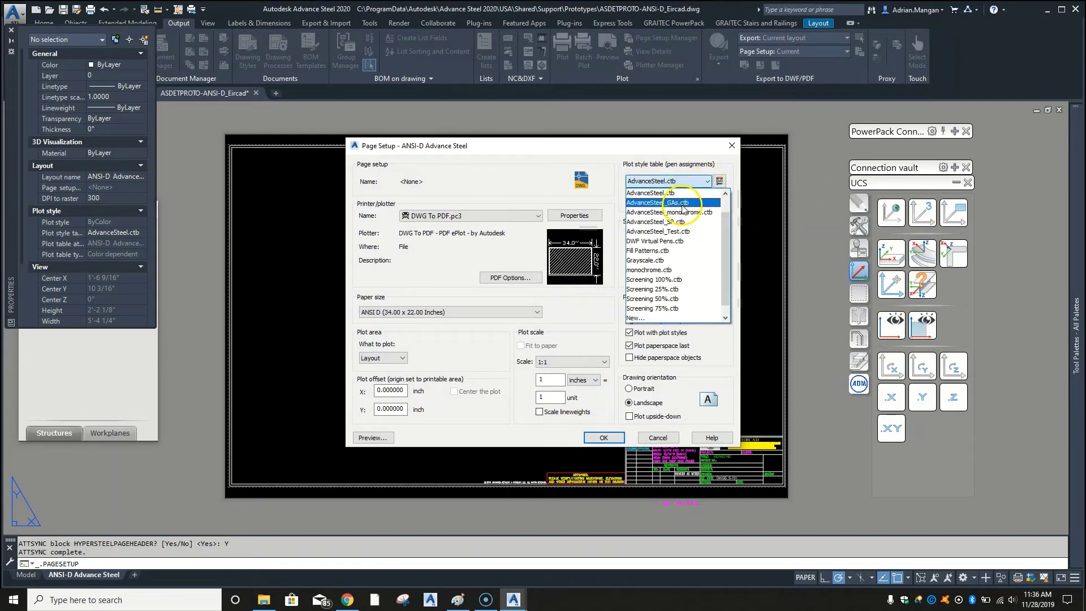
{"action": "left_click", "coordinate": [684, 201]}
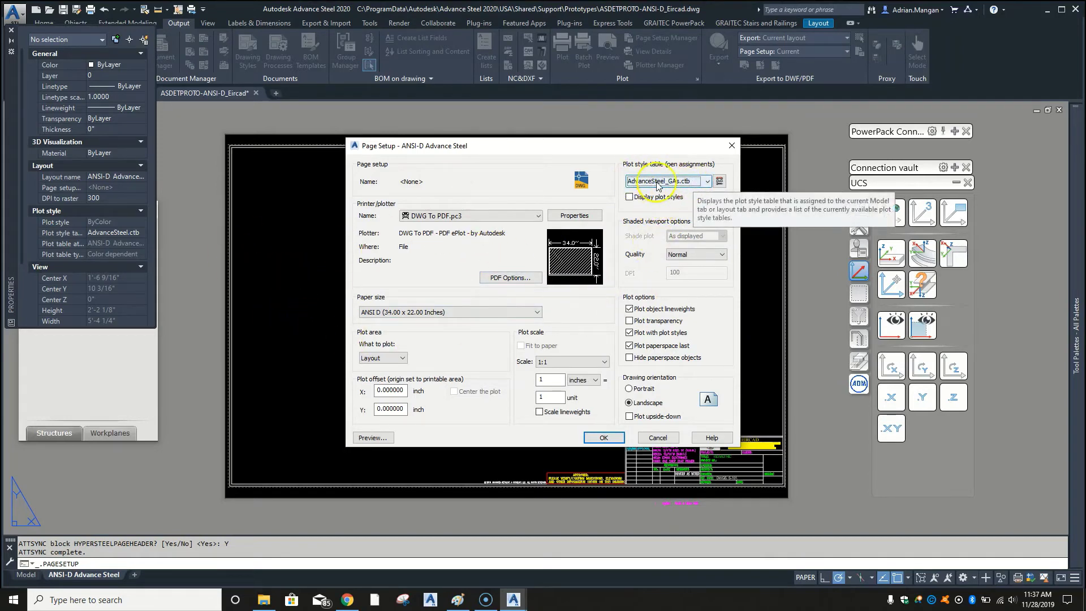
{"action": "left_click", "coordinate": [619, 440]}
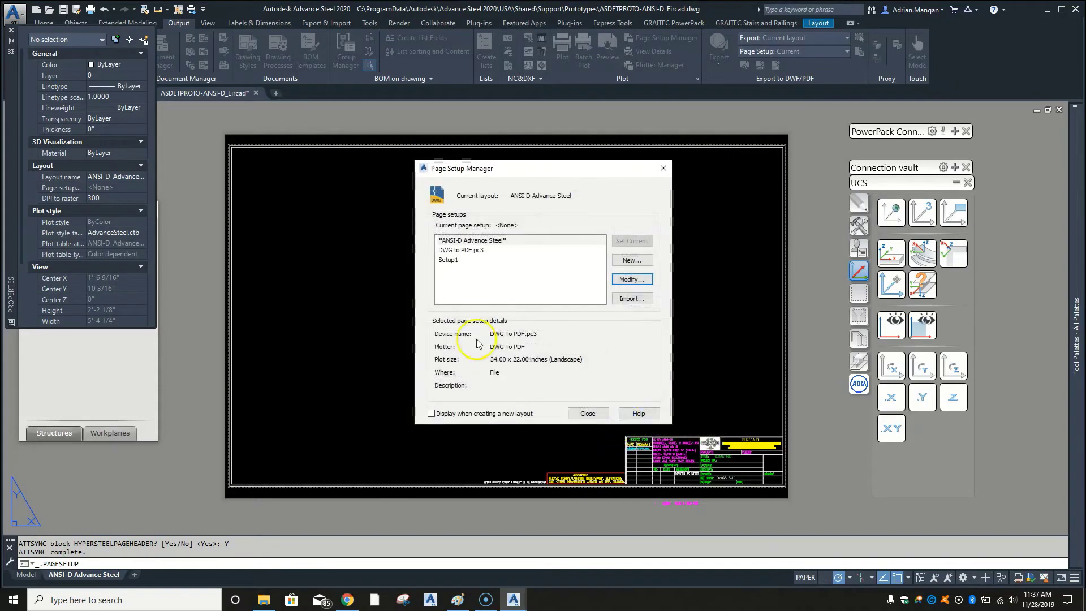
{"action": "left_click", "coordinate": [587, 414]}
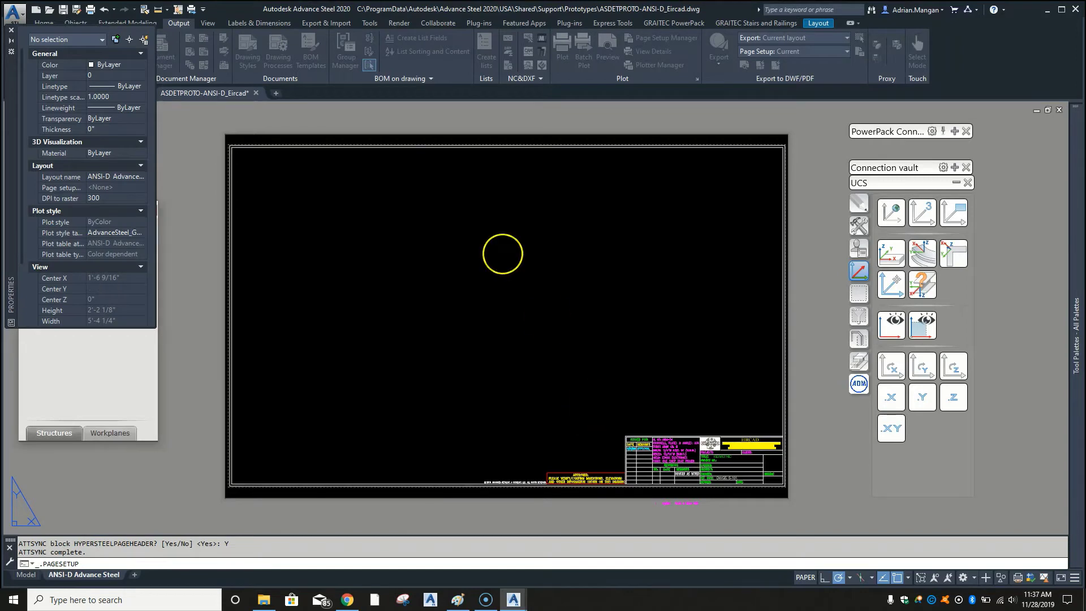
- Hide the object properties display, and close the ASDETPROTO-ANSI-D_Eircad.dwg prototype, saving its changes
{"action": "left_click", "coordinate": [12, 31]}
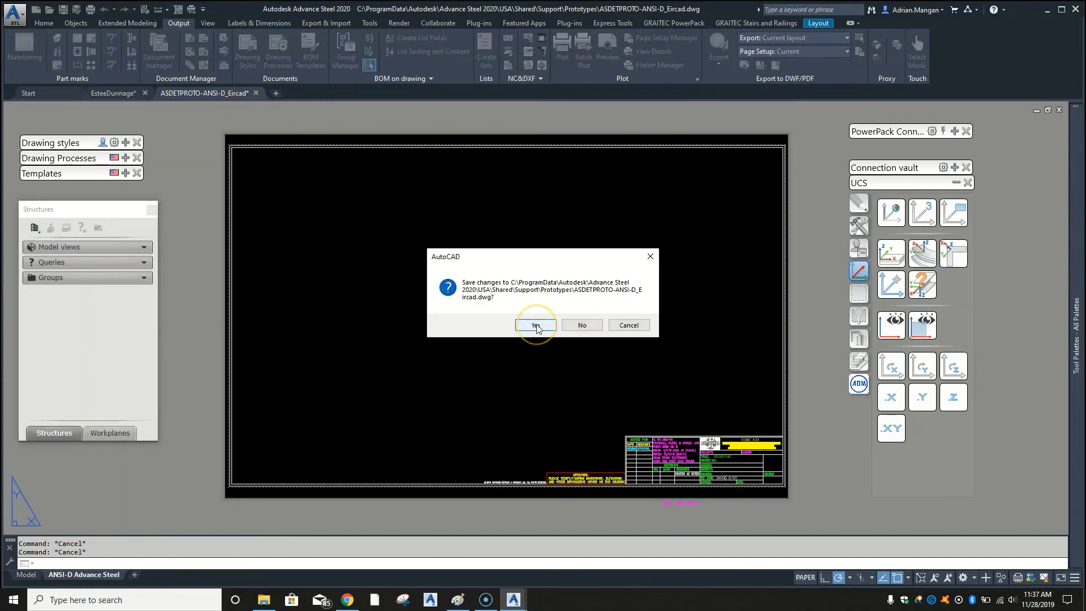
{"action": "left_click", "coordinate": [536, 325]}
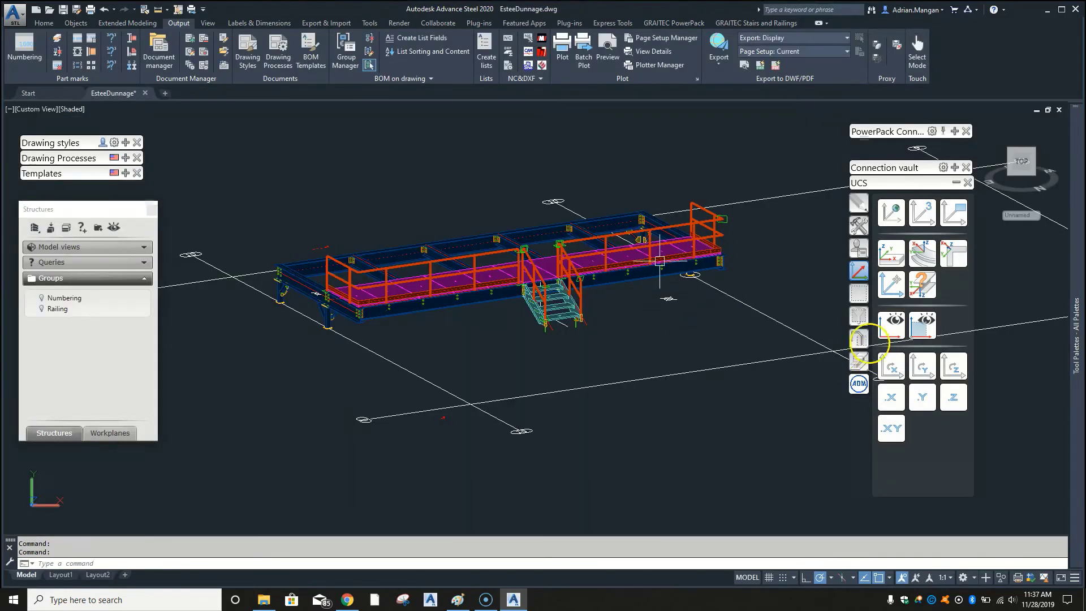
- Switch the Advance Steel tool palette to the ADM tools
{"action": "left_click", "coordinate": [860, 385]}
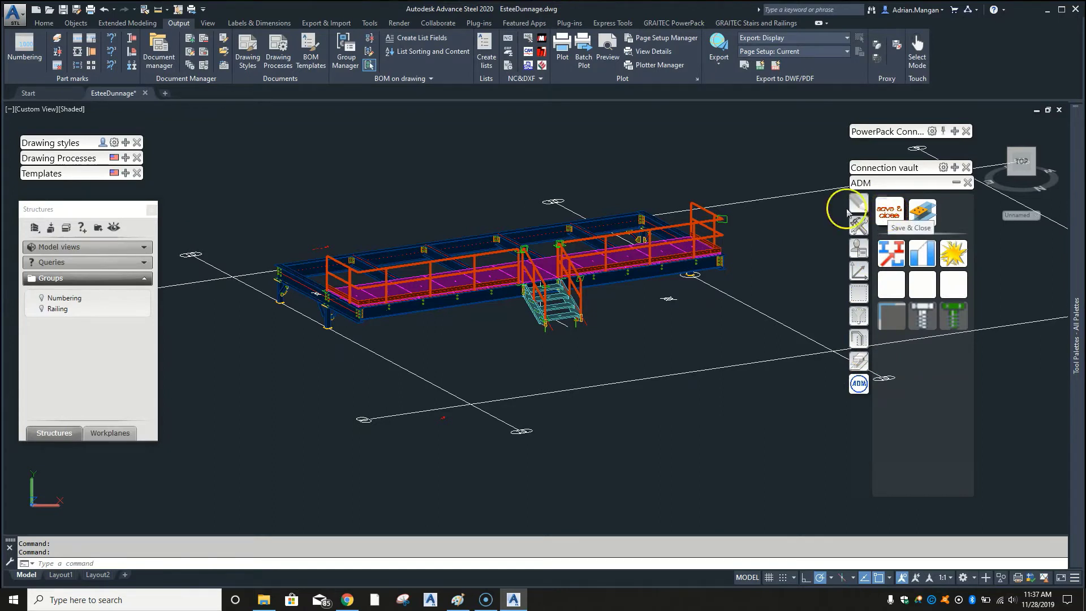
{"action": "middle_click_drag", "start_coordinate": [660, 211], "coordinate": [620, 226]}
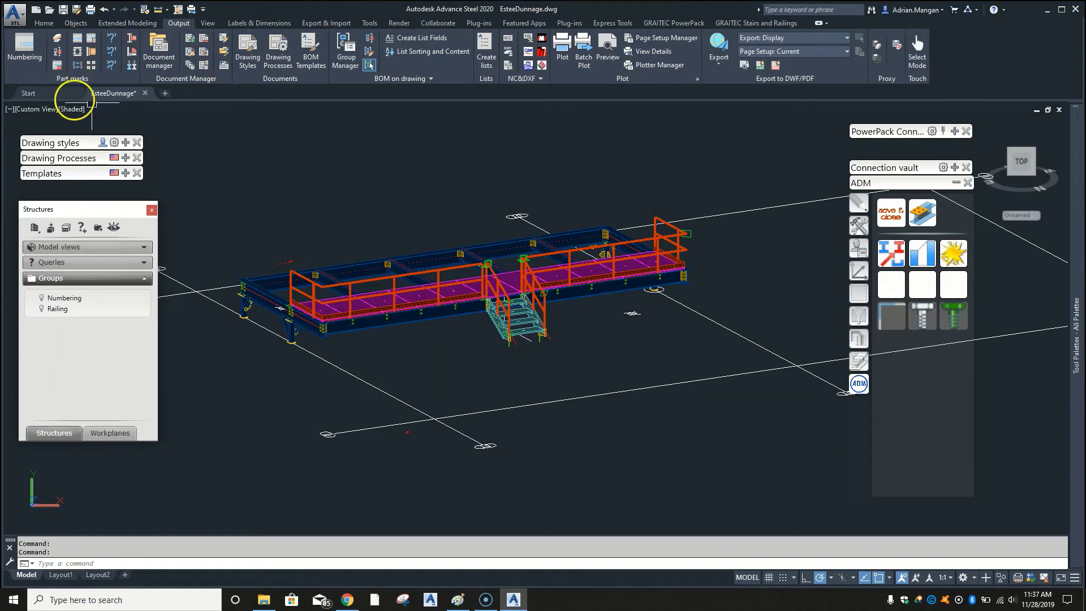
- In the EsteeDunnage project data, set User attribute 2 to ADVANCE STEEL and User attribute 3 to TDM
{"action": "left_click", "coordinate": [43, 23]}
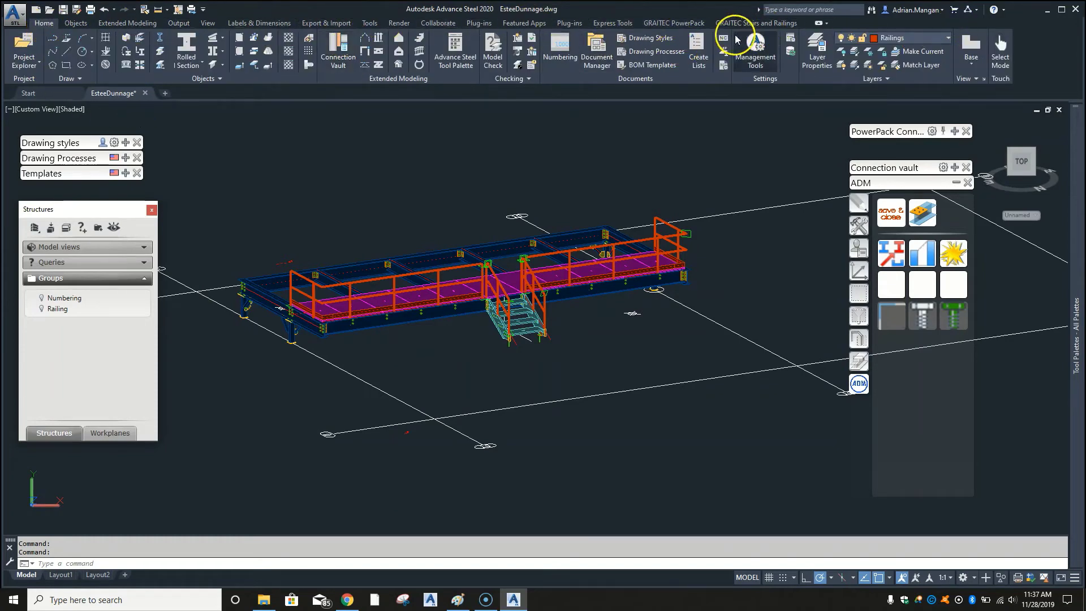
{"action": "left_click", "coordinate": [794, 42]}
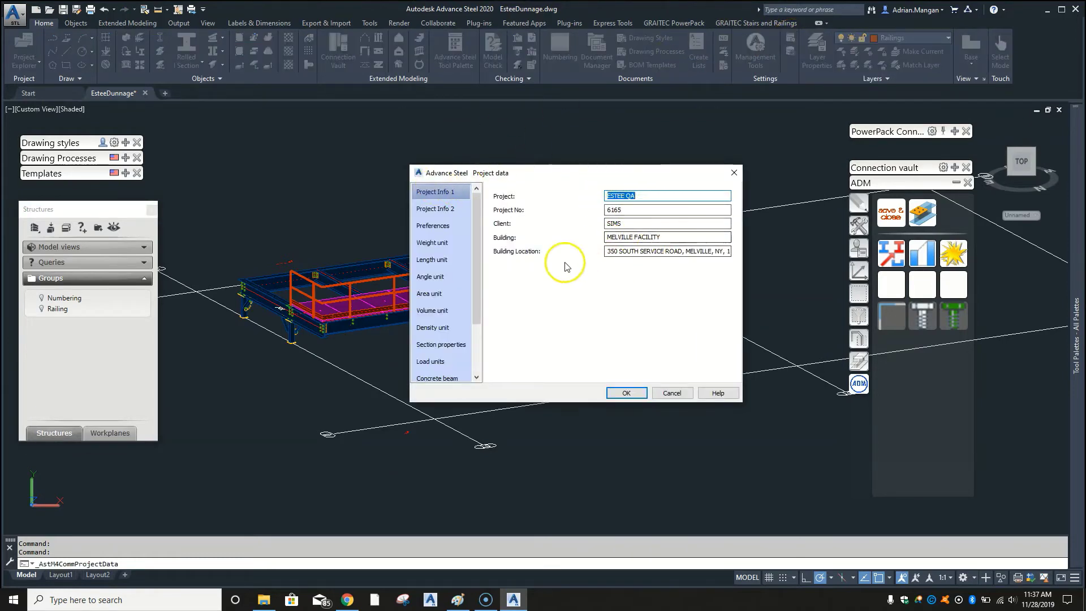
{"action": "scroll", "coordinate": [475, 348], "scroll_direction": "down", "scroll_amount": 2}
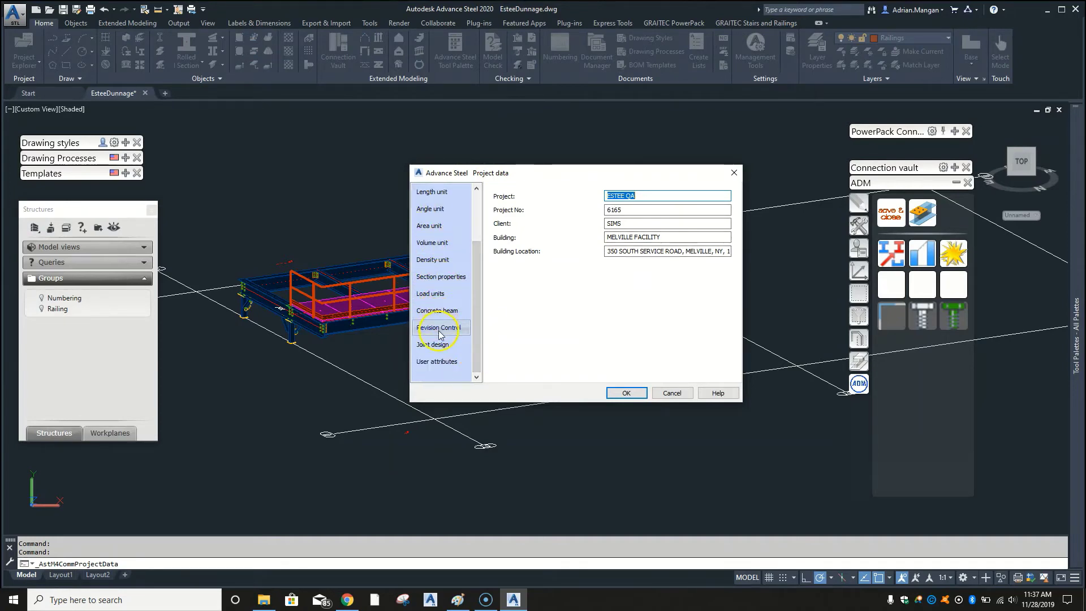
{"action": "left_click", "coordinate": [437, 361]}
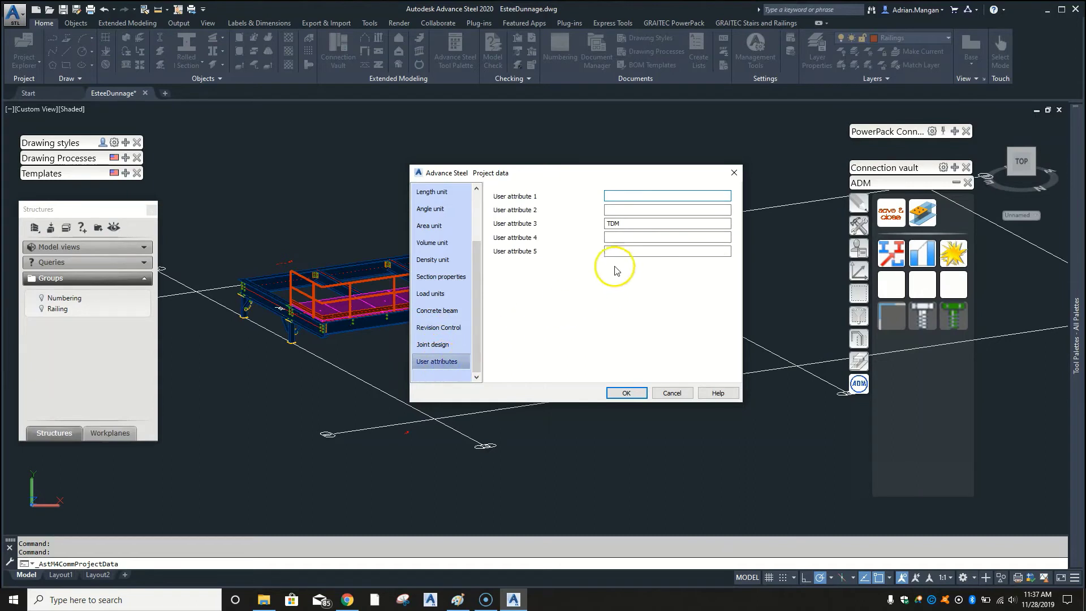
{"action": "double_click", "coordinate": [627, 222]}
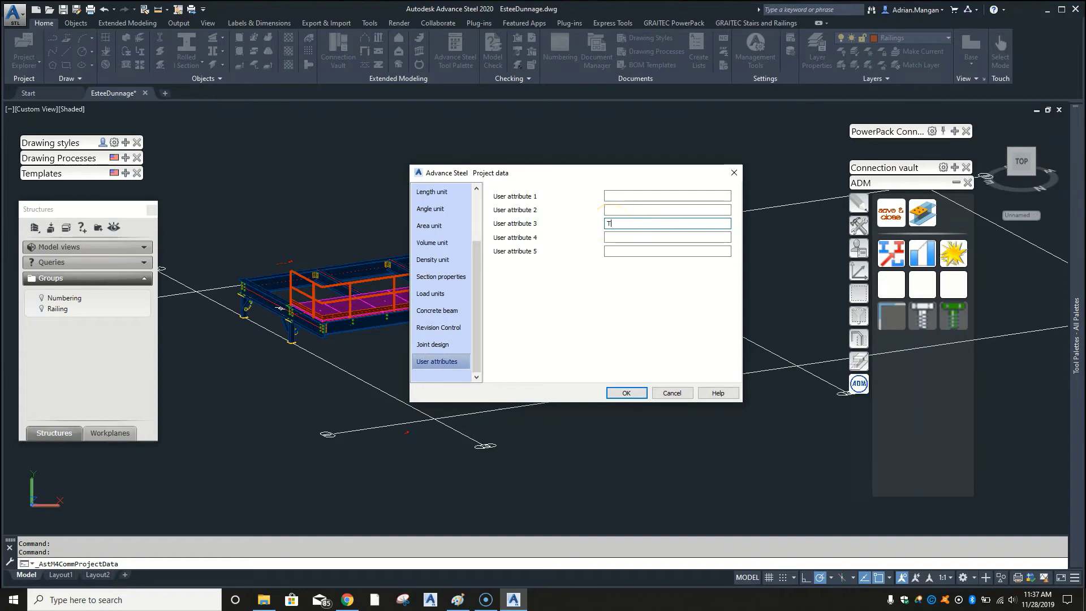
{"action": "left_click", "coordinate": [656, 211]}
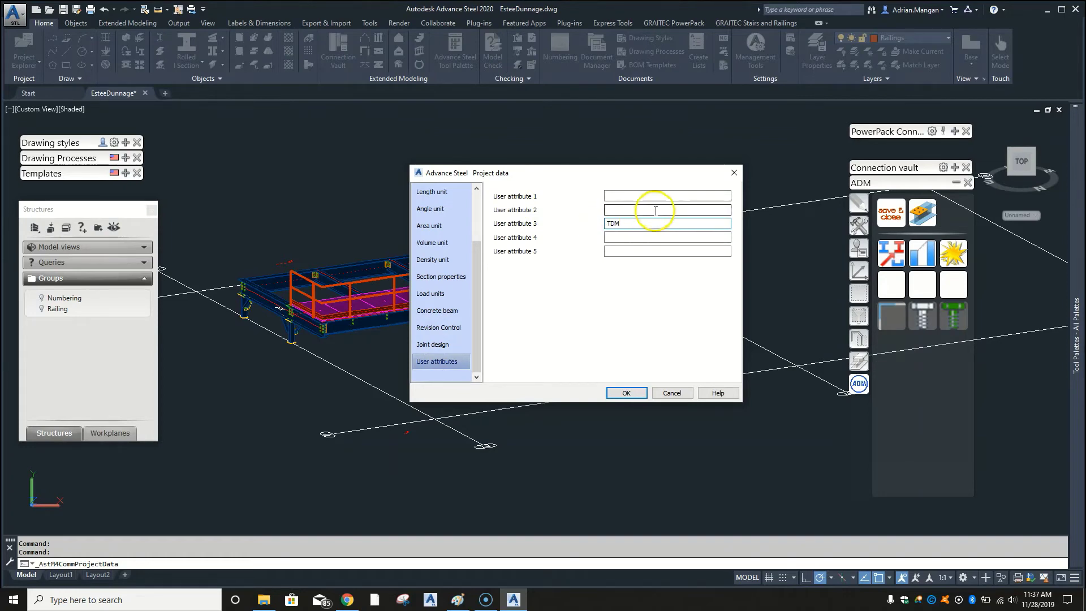
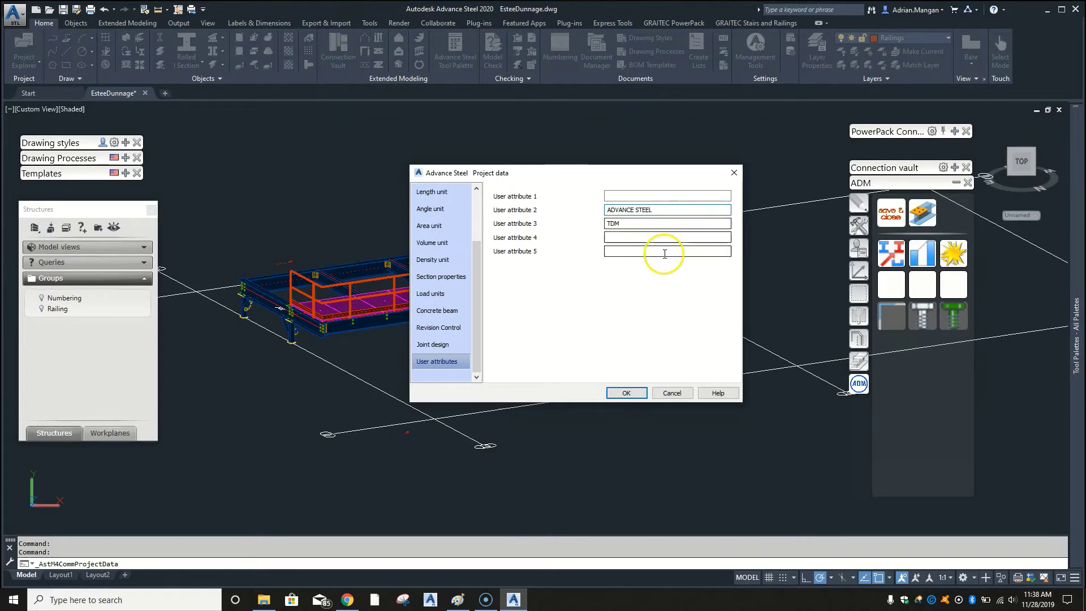
{"action": "left_click", "coordinate": [607, 210]}
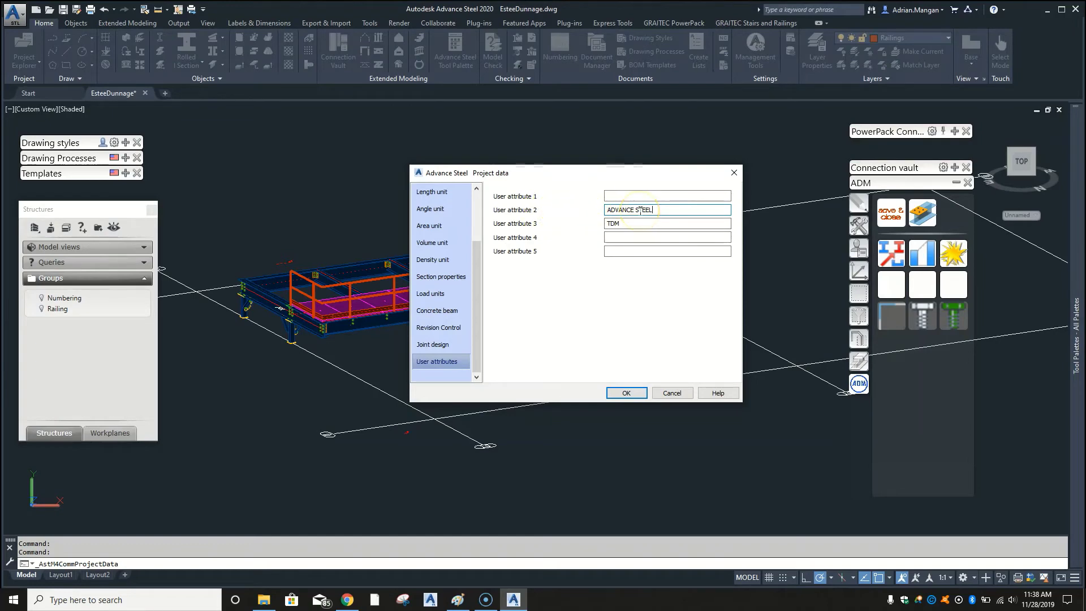
{"action": "left_click", "coordinate": [627, 394]}
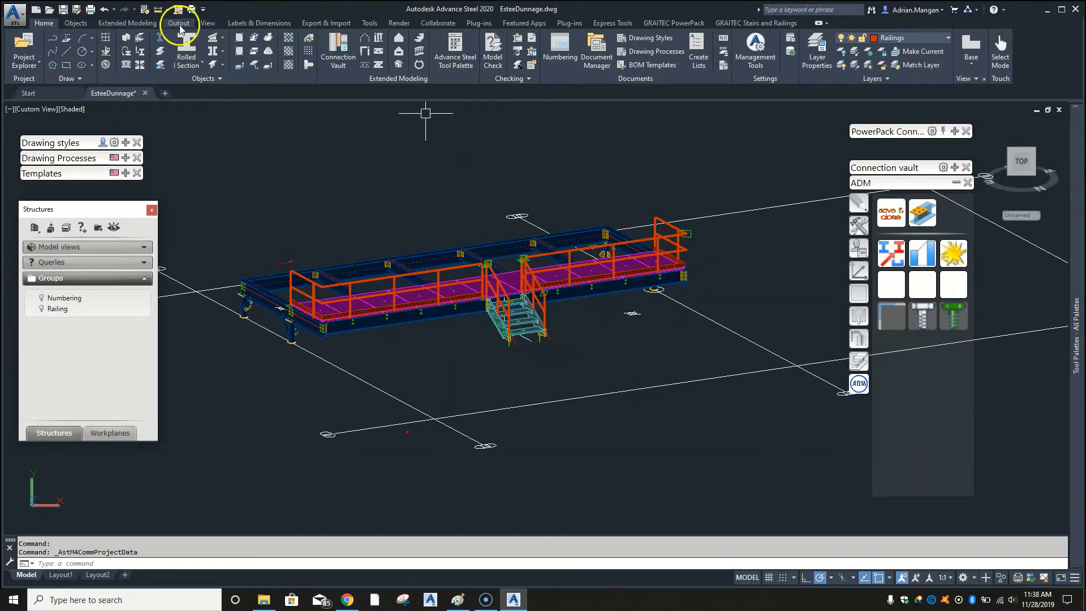
- Update the page headers of the project's detail drawings with the new project data
{"action": "left_click", "coordinate": [252, 24]}
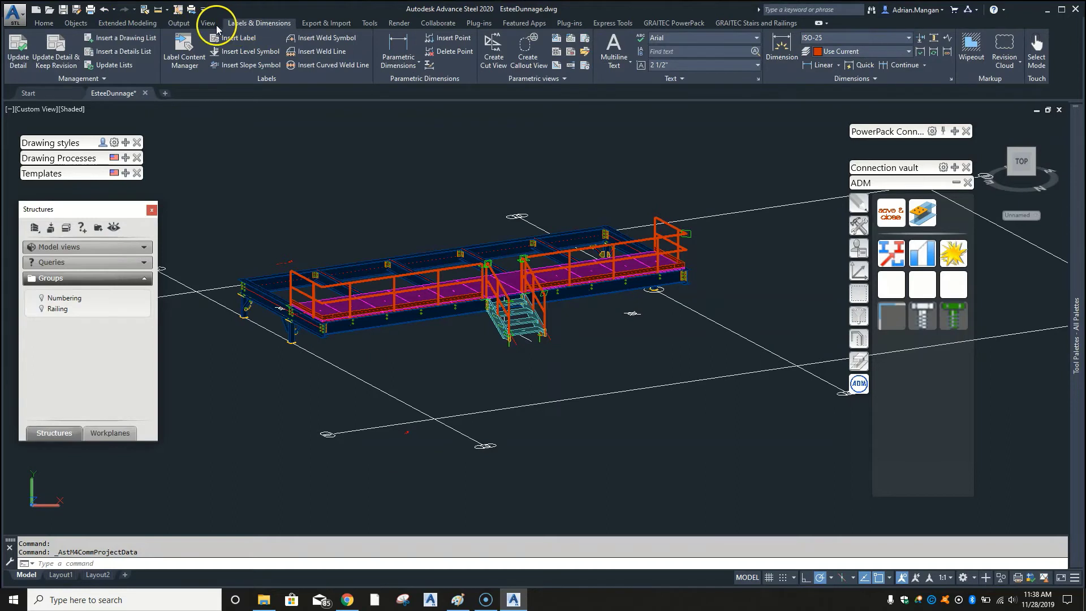
{"action": "left_click", "coordinate": [65, 79]}
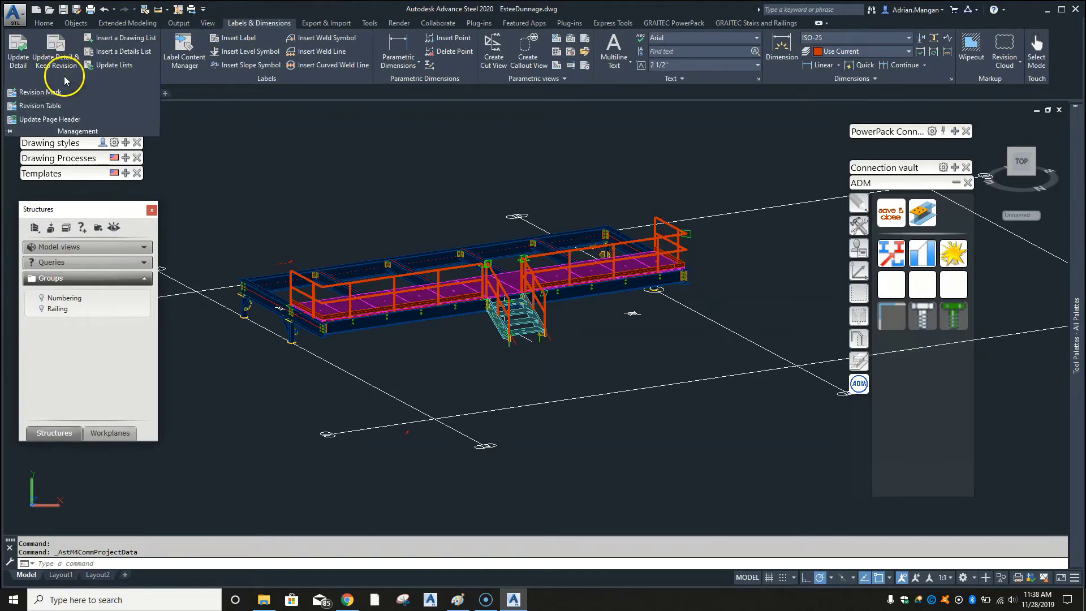
{"action": "left_click", "coordinate": [45, 119]}
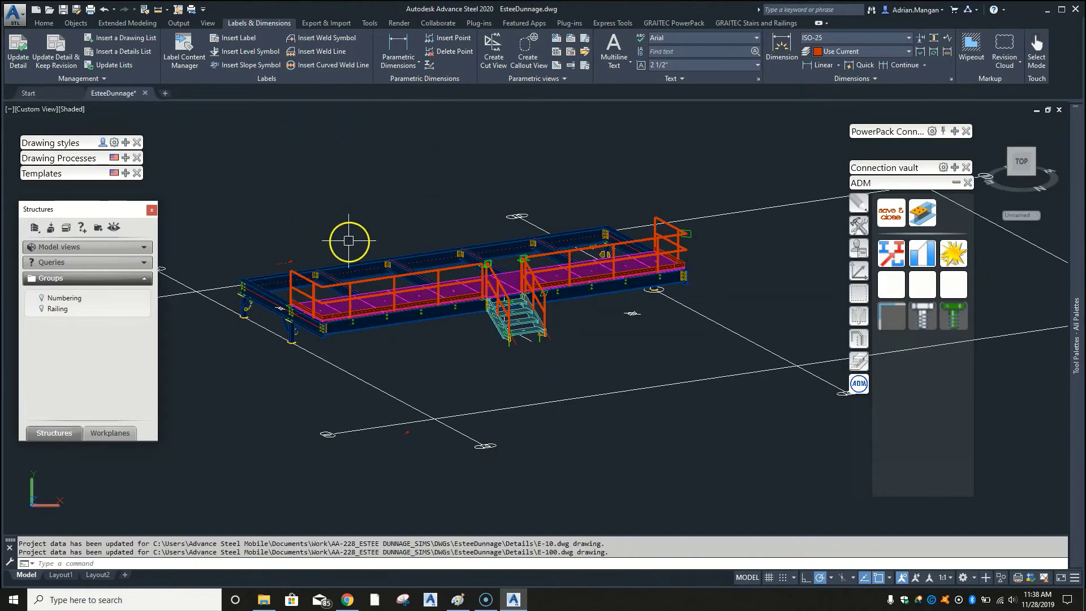
- Select the entire dunnage model and run the first ADM Selection Box 3D view drawing style on it
{"action": "scroll", "coordinate": [349, 241], "scroll_direction": "down", "scroll_amount": 2}
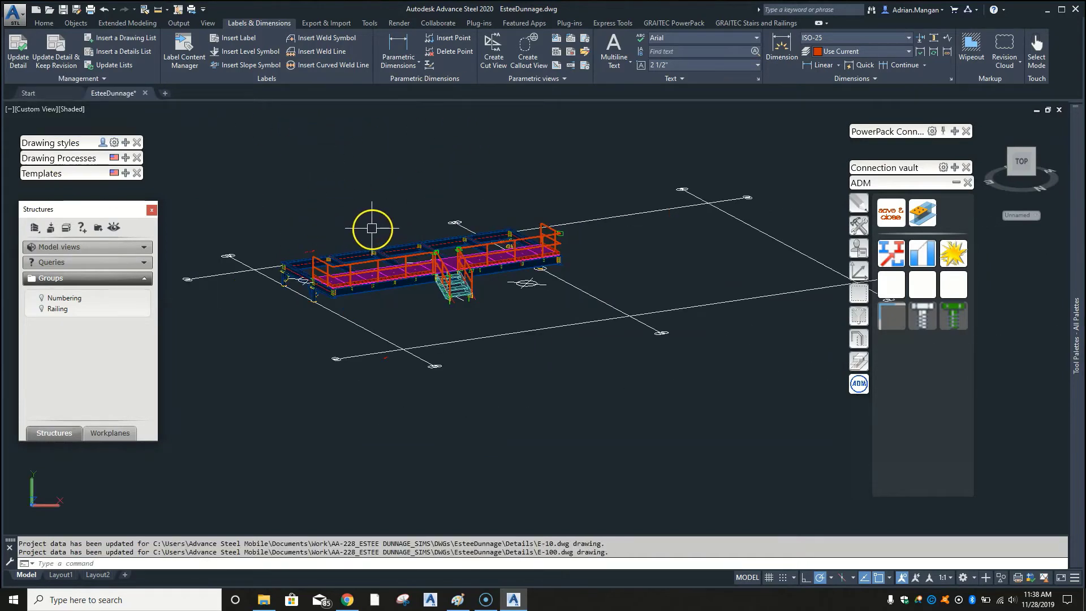
{"action": "left_click", "coordinate": [256, 175]}
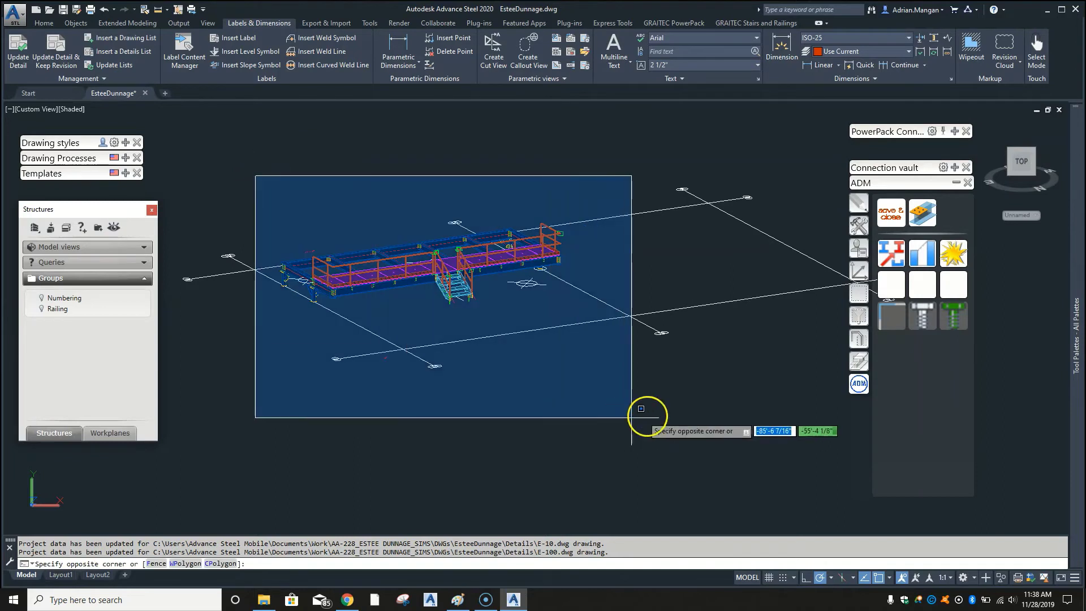
{"action": "left_click", "coordinate": [641, 409]}
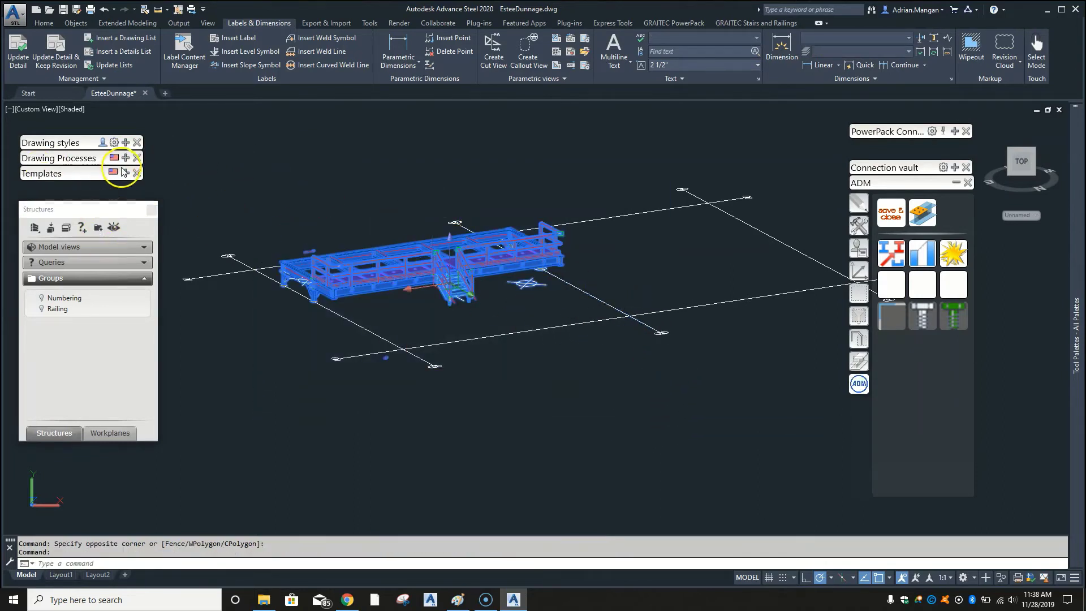
{"action": "left_click", "coordinate": [125, 143]}
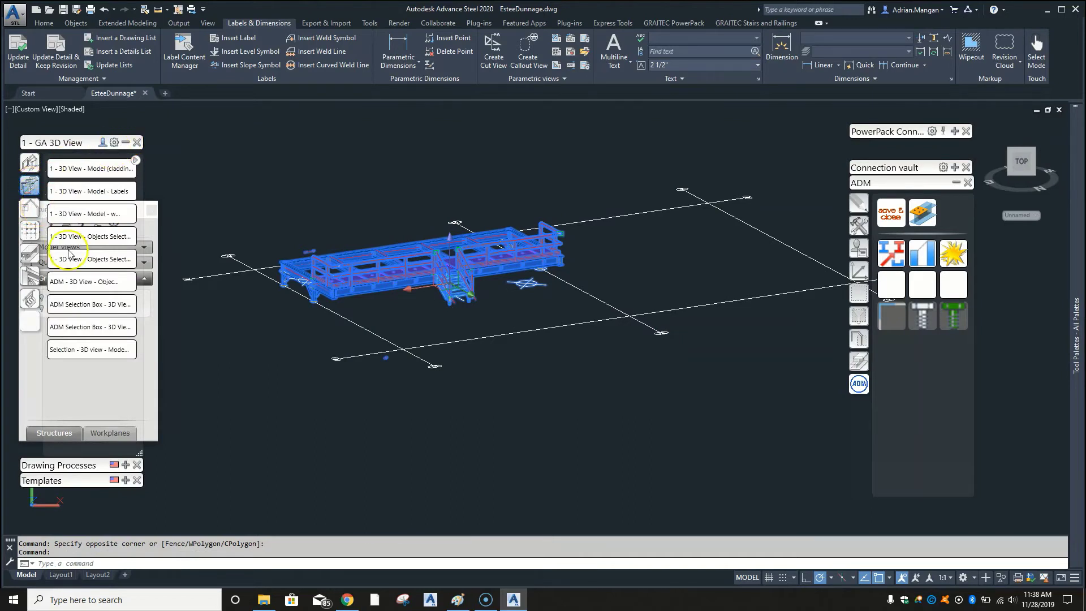
{"action": "left_click", "coordinate": [71, 304]}
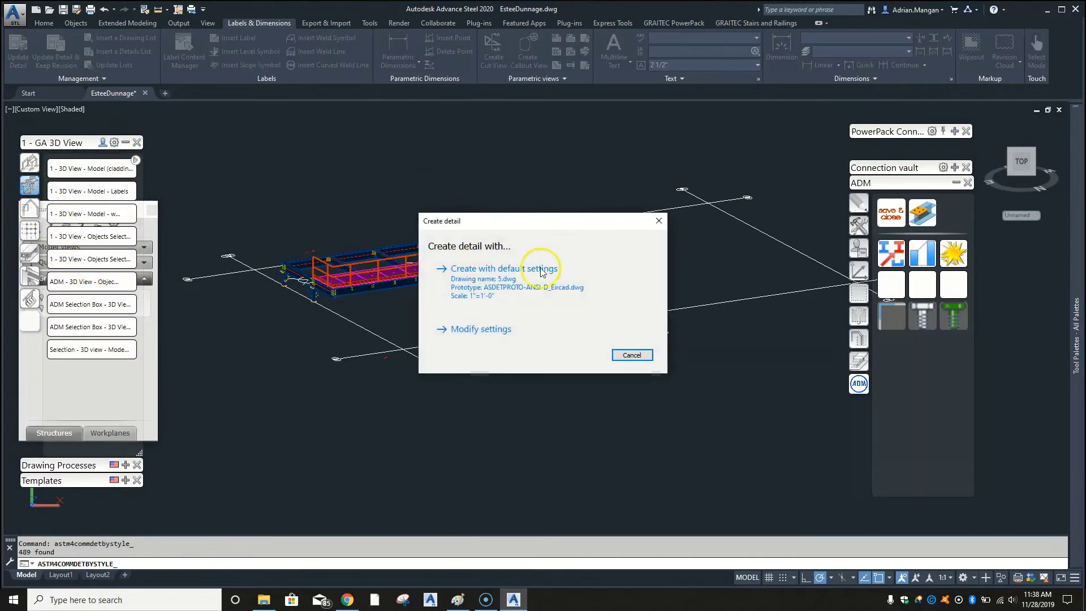
- Create detail 5 at scale 3/4"=1'-0" with the ASDETPROTO-ANSI-D_Eircad.dwg prototype, framing the whole platform in the detail window
{"action": "left_click", "coordinate": [493, 328]}
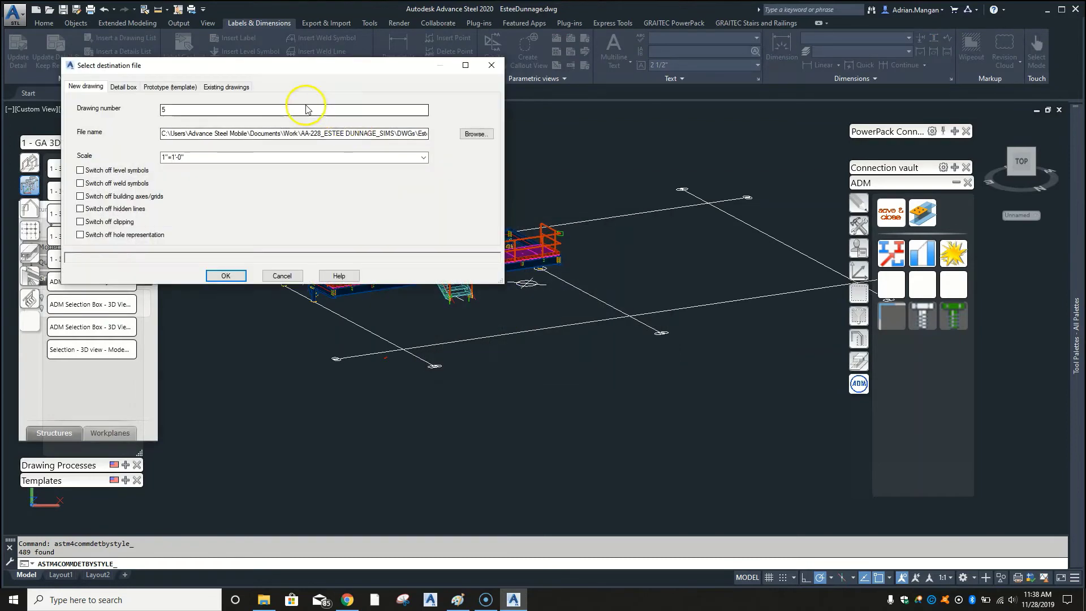
{"action": "double_click", "coordinate": [192, 158]}
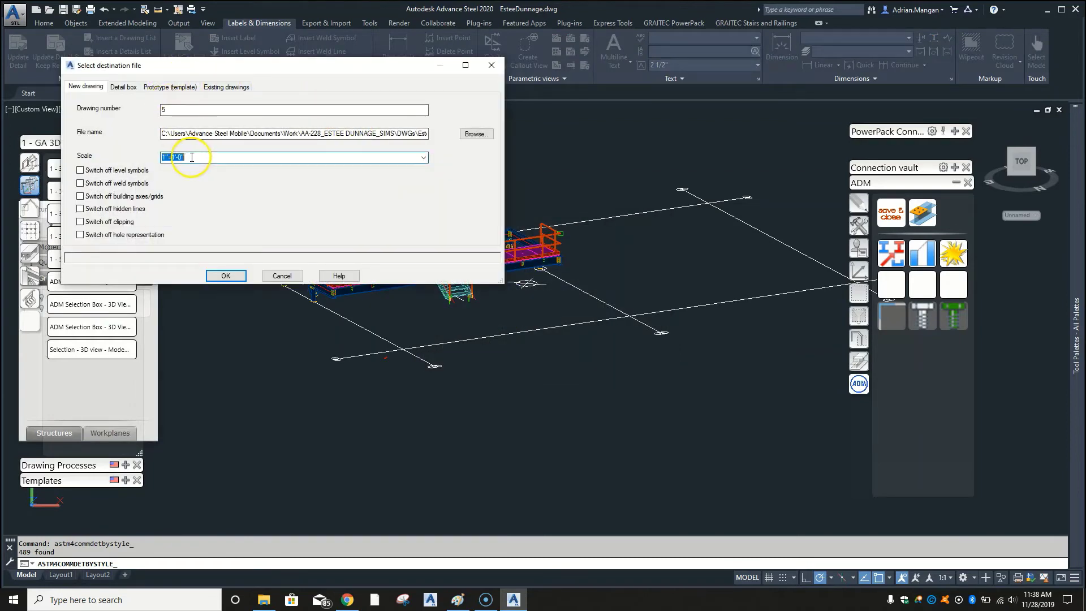
{"action": "left_click", "coordinate": [424, 157]}
{"action": "left_click", "coordinate": [224, 201]}
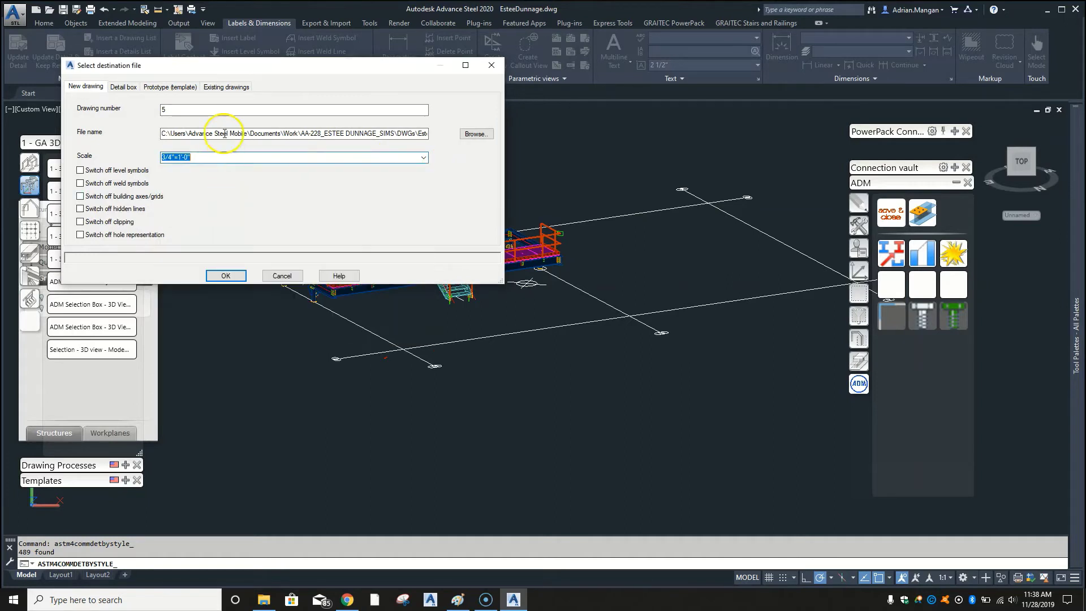
{"action": "left_click", "coordinate": [183, 88]}
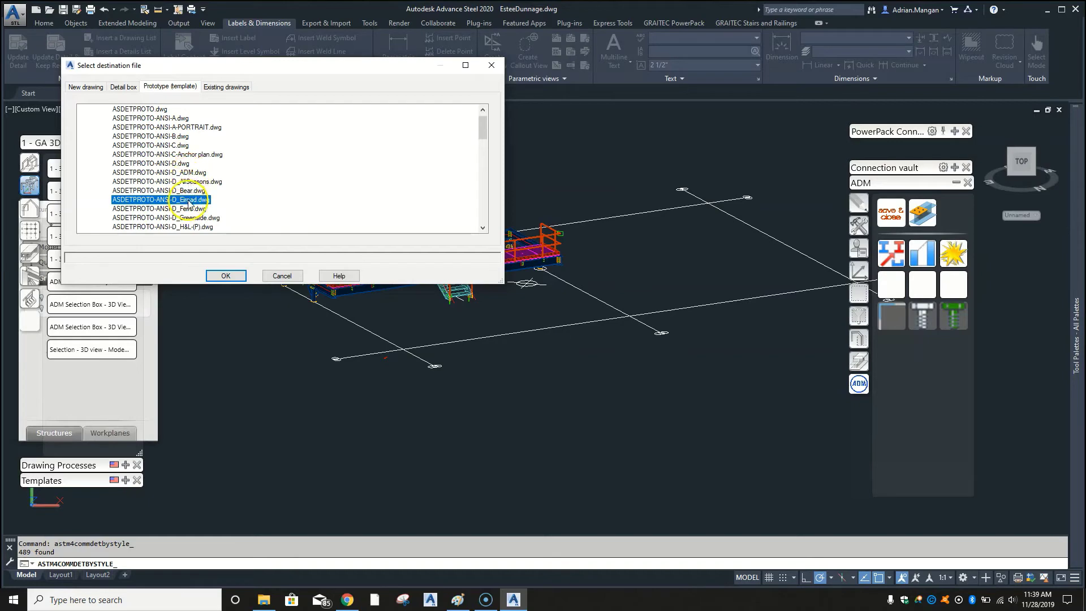
{"action": "left_click", "coordinate": [225, 276]}
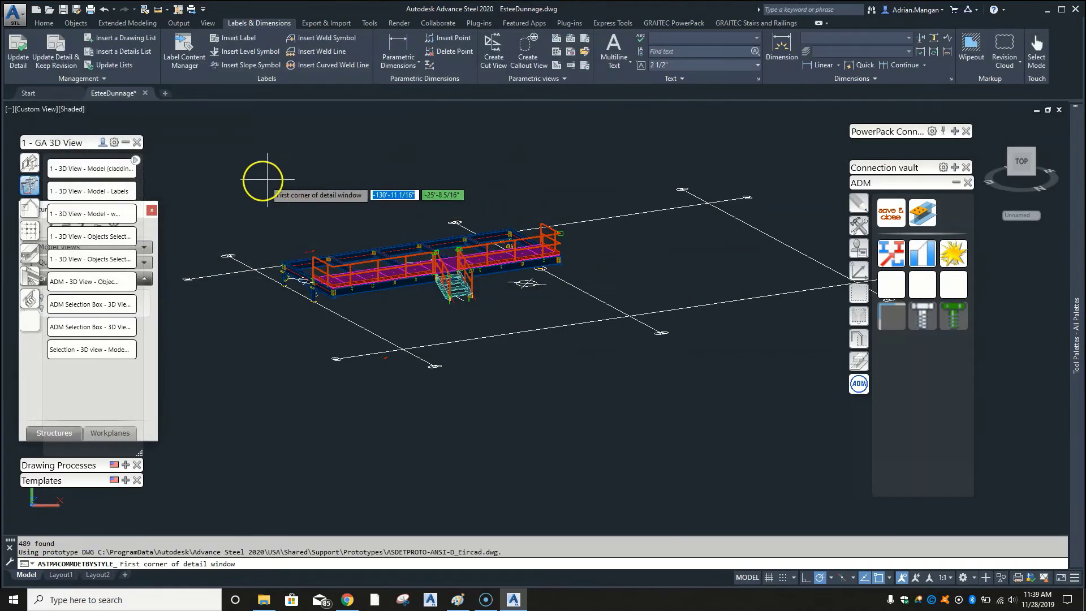
{"action": "left_click", "coordinate": [240, 182]}
{"action": "left_click", "coordinate": [621, 336]}
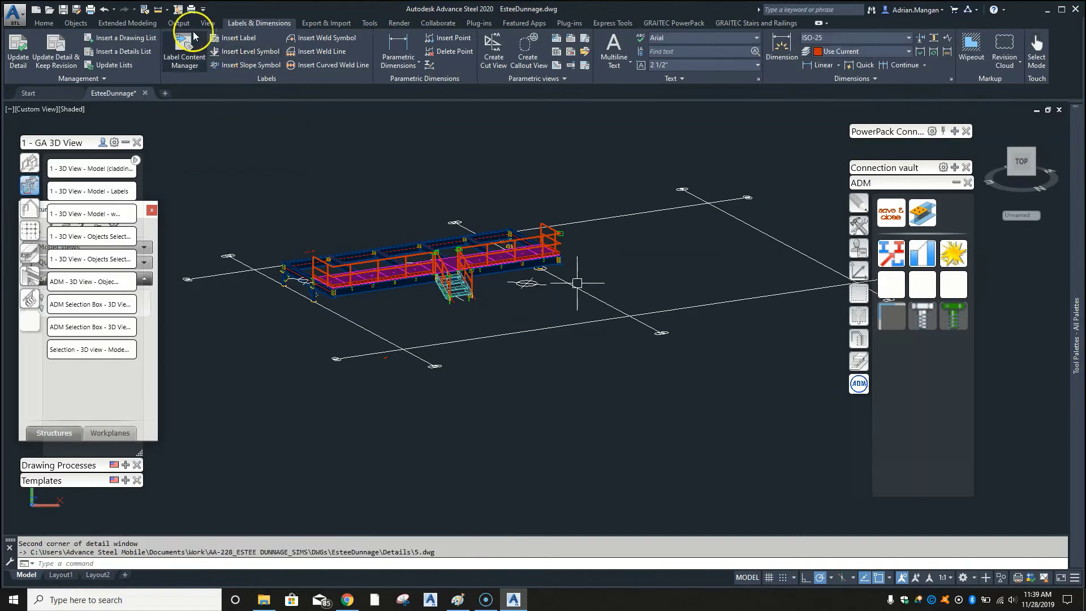
- Open 5.dwg from the up-to-date details in the Document Manager
{"action": "left_click", "coordinate": [173, 24]}
{"action": "left_click", "coordinate": [160, 39]}
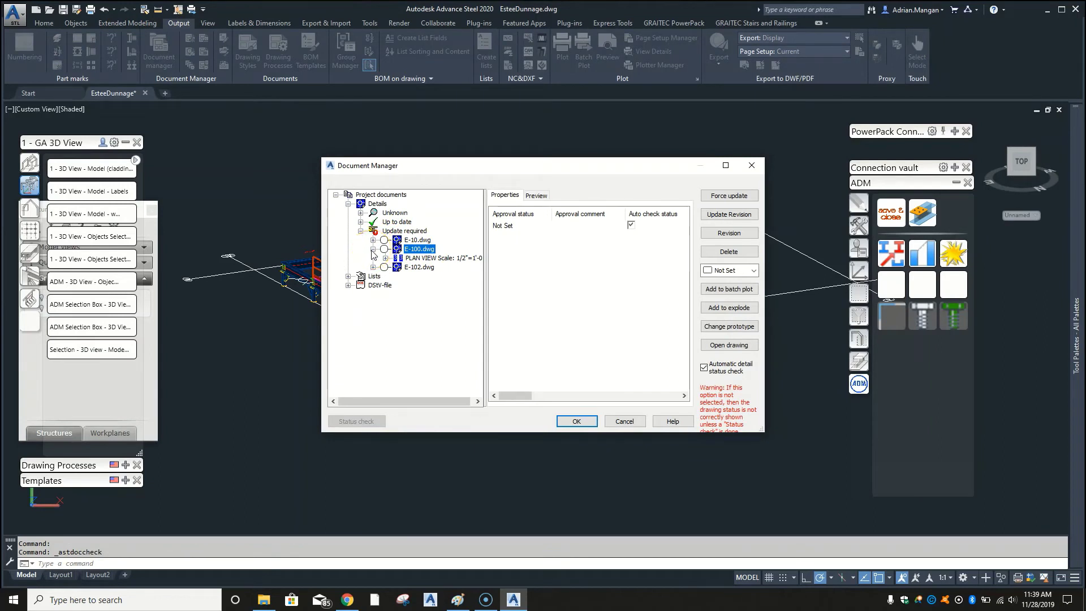
{"action": "left_click", "coordinate": [361, 222]}
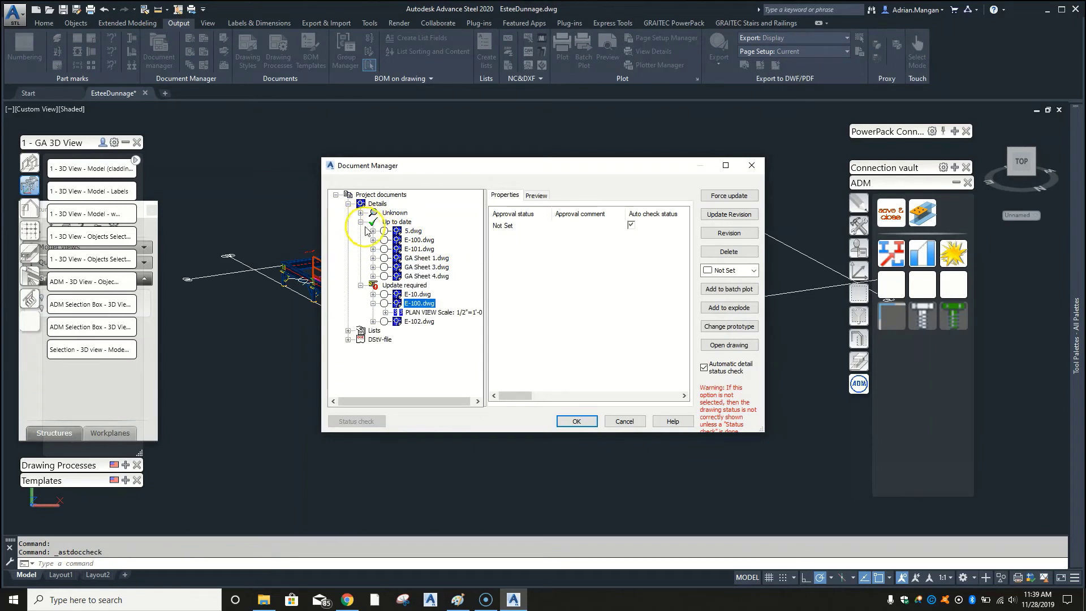
{"action": "left_click", "coordinate": [412, 231]}
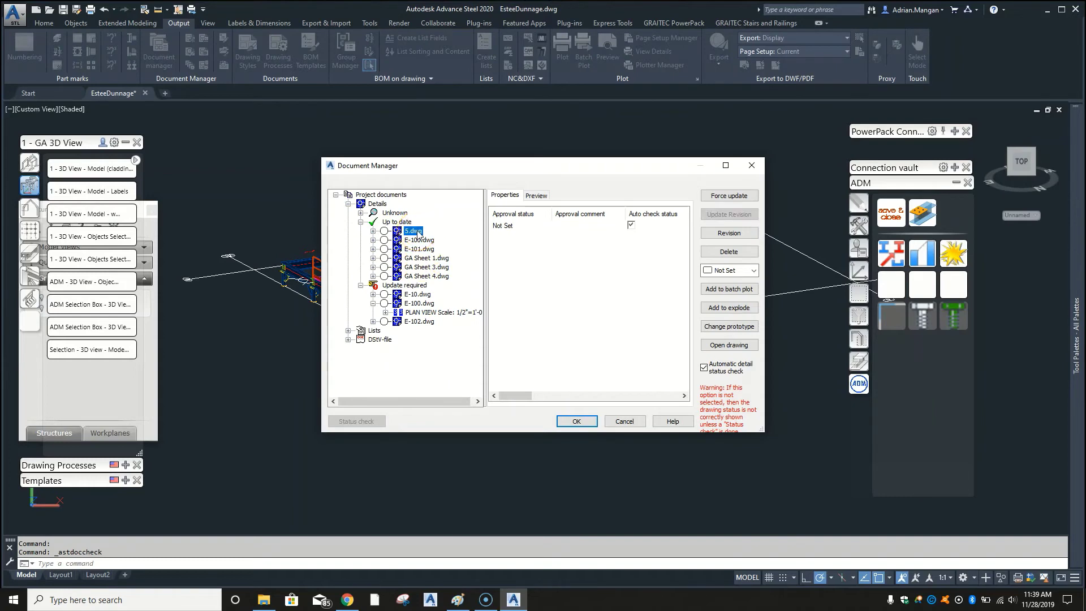
{"action": "double_click", "coordinate": [412, 232]}
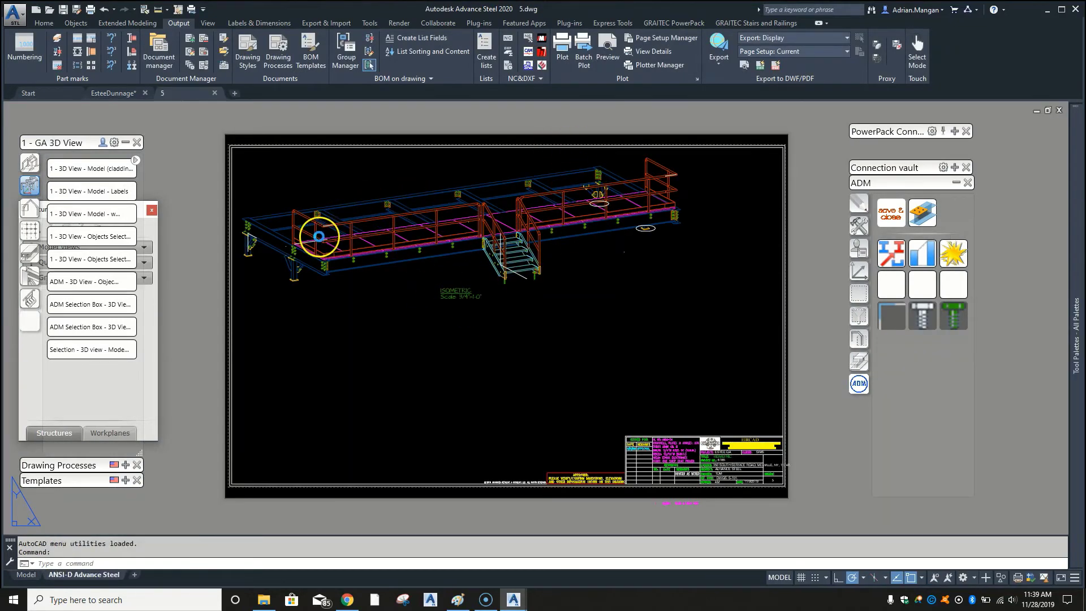
- Erase the stray line at the platform's left end in the isometric view
{"action": "scroll", "coordinate": [296, 243], "scroll_direction": "up", "scroll_amount": 4}
{"action": "scroll", "coordinate": [296, 243], "scroll_direction": "up", "scroll_amount": 2}
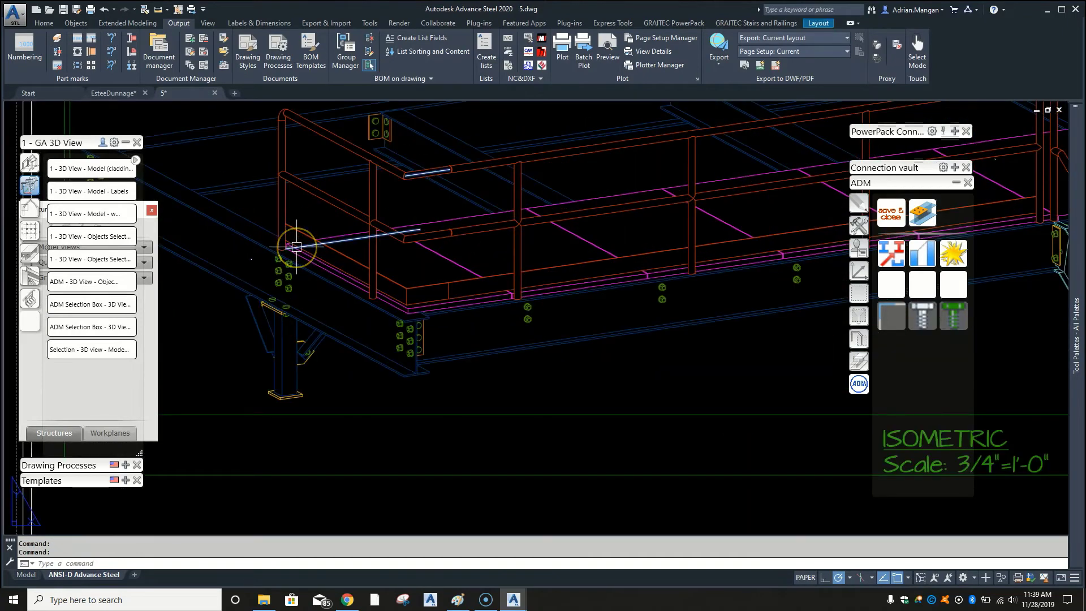
{"action": "key", "text": "Delete"}
- Examine the sheet's title block, checking the EIRCAD logo, project data fields and drawing number
{"action": "scroll", "coordinate": [296, 247], "scroll_direction": "down", "scroll_amount": 4}
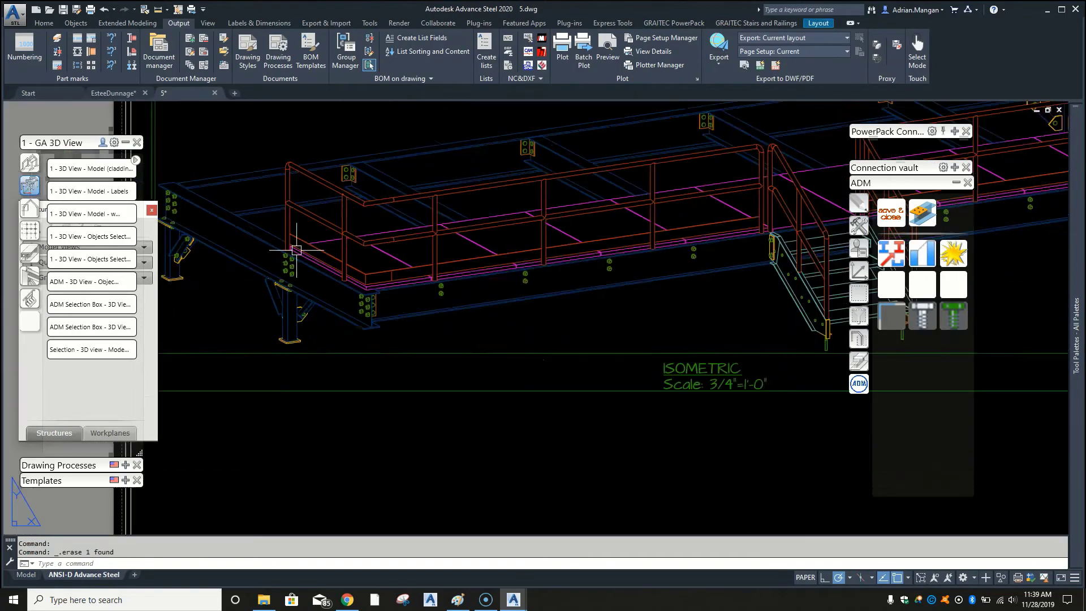
{"action": "scroll", "coordinate": [453, 312], "scroll_direction": "down", "scroll_amount": 2}
{"action": "middle_click_drag", "start_coordinate": [454, 312], "coordinate": [451, 312]}
{"action": "scroll", "coordinate": [356, 293], "scroll_direction": "down", "scroll_amount": 2}
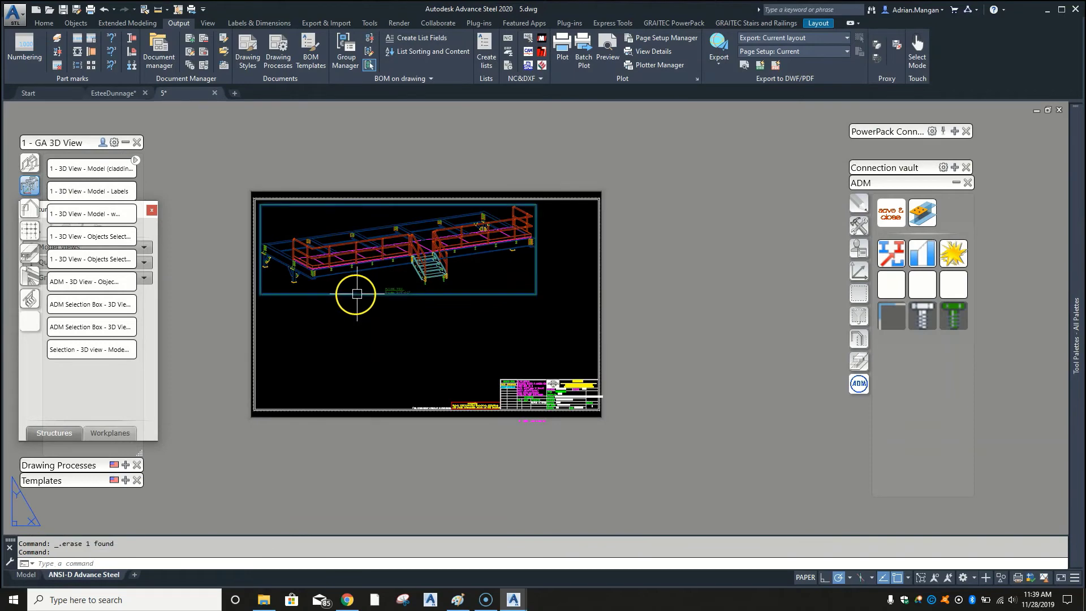
{"action": "mouse_move", "coordinate": [353, 298]}
{"action": "left_mouse_down"}
{"action": "mouse_move", "coordinate": [363, 340]}
{"action": "mouse_move", "coordinate": [365, 315]}
{"action": "left_mouse_up"}
{"action": "scroll", "coordinate": [501, 264], "scroll_direction": "up", "scroll_amount": 2}
{"action": "middle_click_drag", "start_coordinate": [499, 275], "coordinate": [401, 176]}
{"action": "scroll", "coordinate": [519, 403], "scroll_direction": "up", "scroll_amount": 2}
{"action": "scroll", "coordinate": [519, 402], "scroll_direction": "up", "scroll_amount": 3}
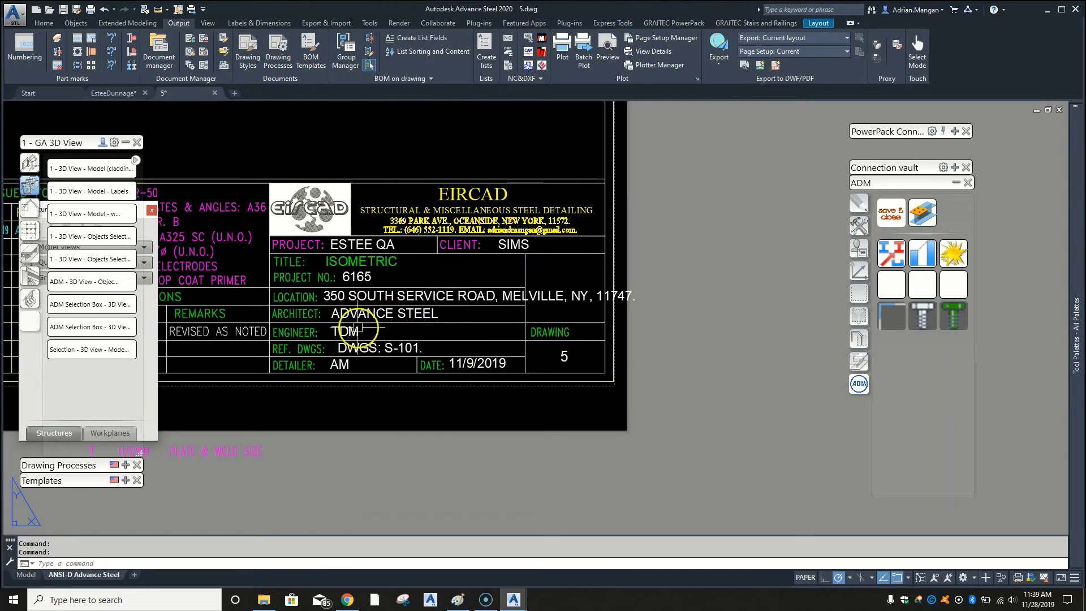
{"action": "scroll", "coordinate": [388, 331], "scroll_direction": "down", "scroll_amount": 1}
{"action": "scroll", "coordinate": [598, 315], "scroll_direction": "up", "scroll_amount": 1}
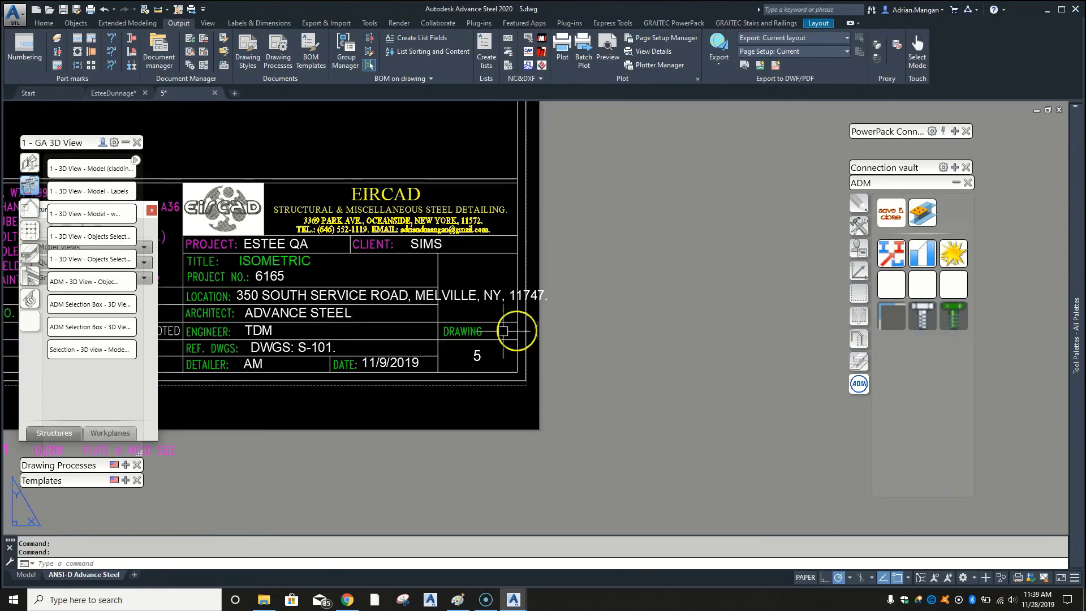
{"action": "scroll", "coordinate": [212, 191], "scroll_direction": "up", "scroll_amount": 4}
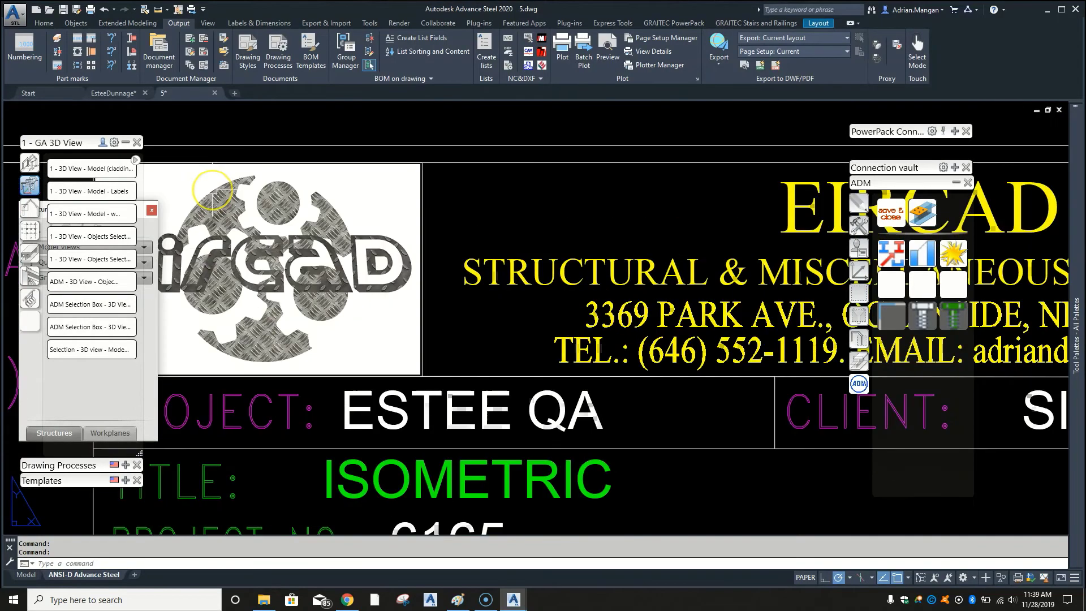
{"action": "scroll", "coordinate": [216, 202], "scroll_direction": "down", "scroll_amount": 4}
{"action": "middle_click_drag", "start_coordinate": [216, 203], "coordinate": [663, 290]}
{"action": "scroll", "coordinate": [549, 224], "scroll_direction": "down", "scroll_amount": 2}
{"action": "scroll", "coordinate": [605, 278], "scroll_direction": "down", "scroll_amount": 2}
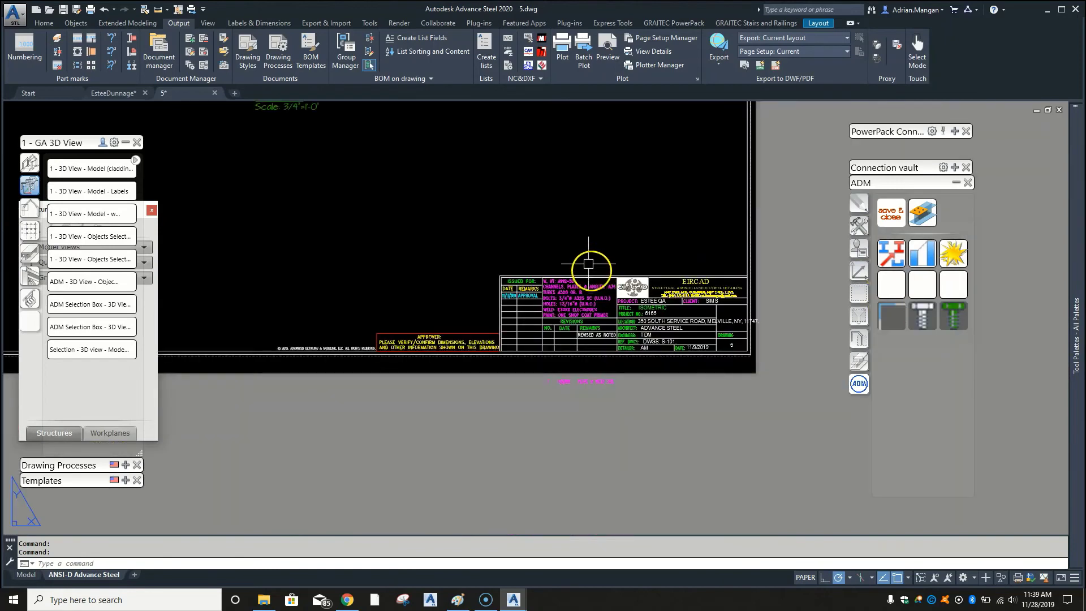
{"action": "scroll", "coordinate": [544, 192], "scroll_direction": "down", "scroll_amount": 1}
{"action": "middle_click_drag", "start_coordinate": [544, 193], "coordinate": [577, 282]}
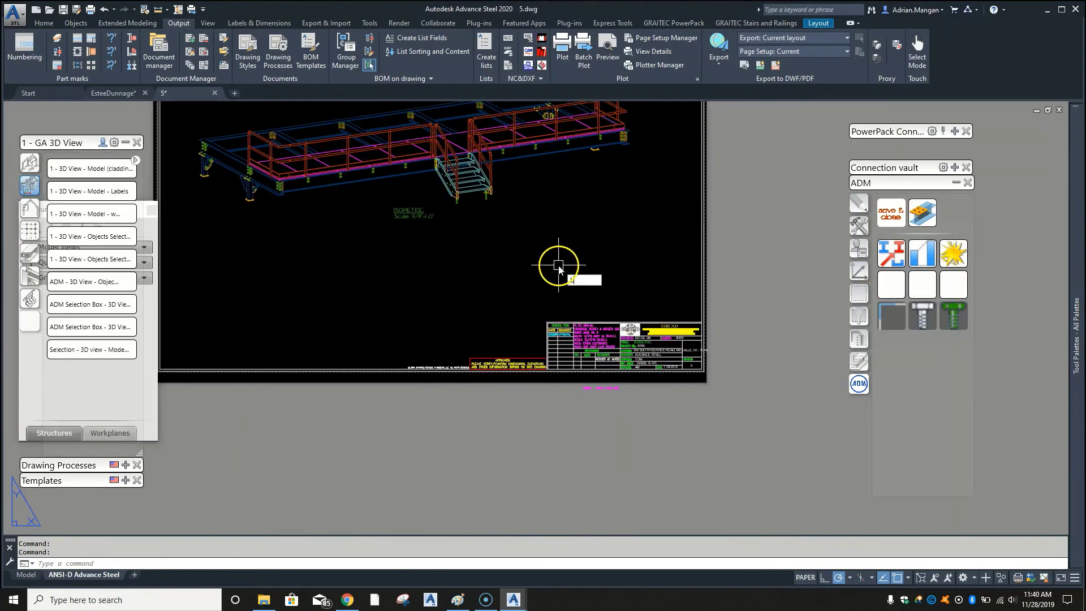
- Draw a sloping test line about 9 1/2" long in the empty area below the isometric view
{"action": "type", "text": "l"}
{"action": "key", "text": "Return"}
{"action": "left_click", "coordinate": [547, 256]}
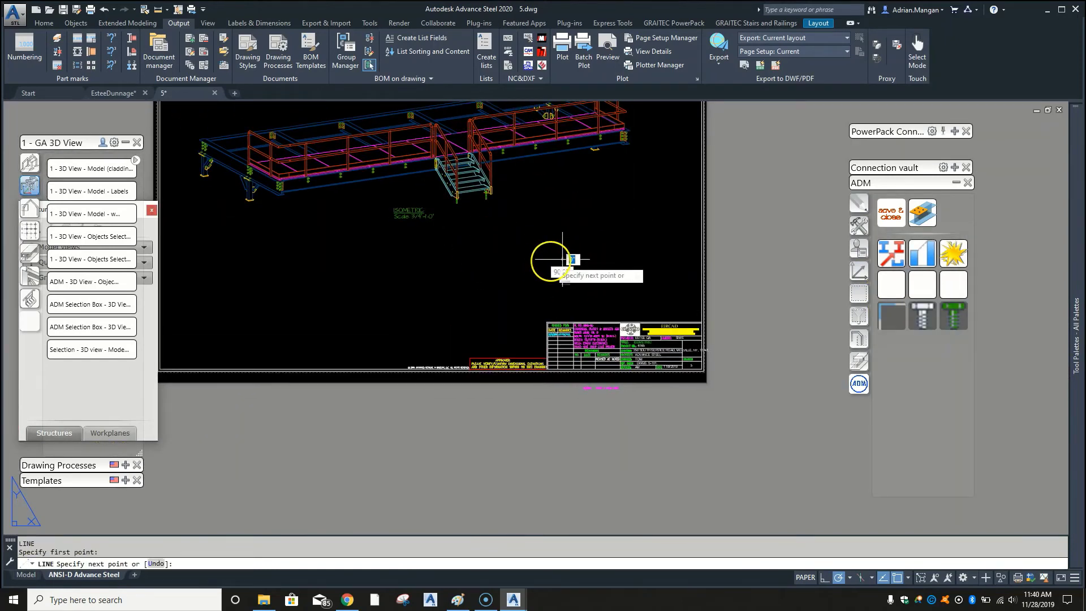
{"action": "left_click", "coordinate": [410, 289]}
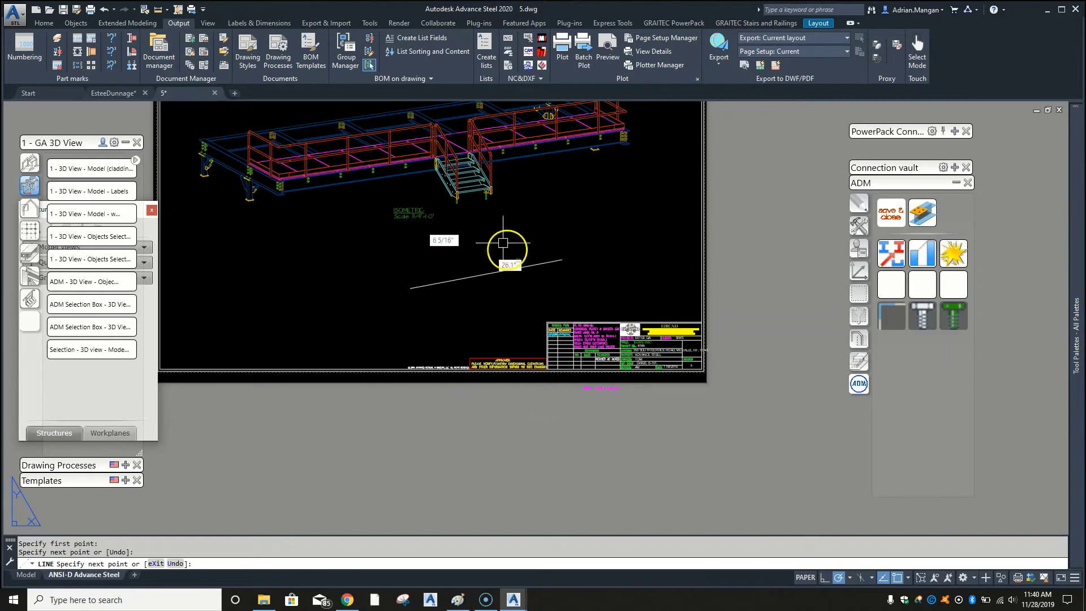
{"action": "key", "text": "Escape"}
- Set the sloping line's color to Red in its properties and deselect it
{"action": "left_click", "coordinate": [502, 270]}
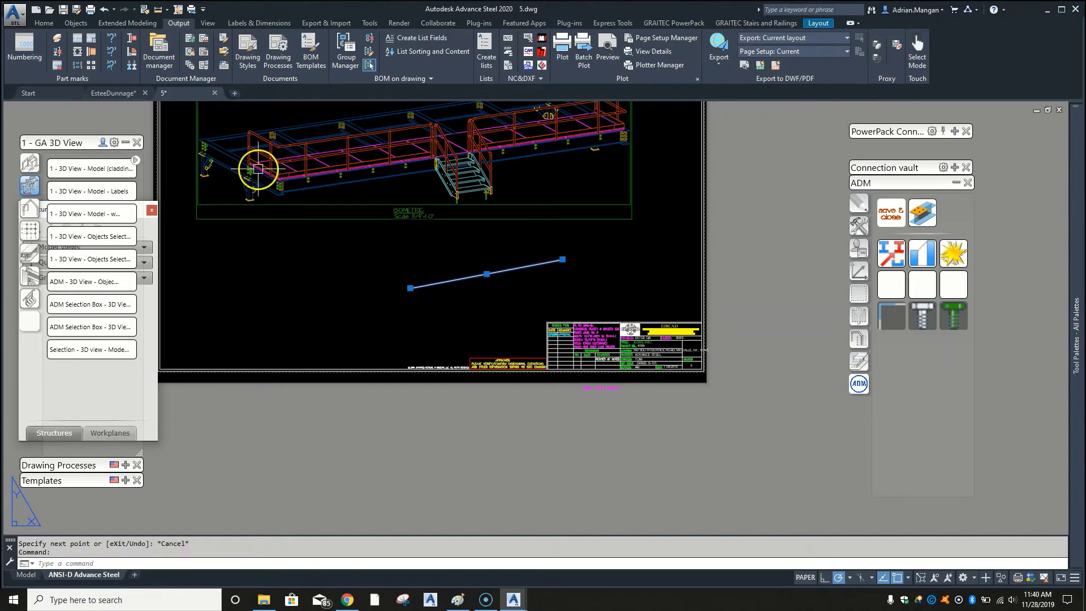
{"action": "right_click", "coordinate": [371, 297]}
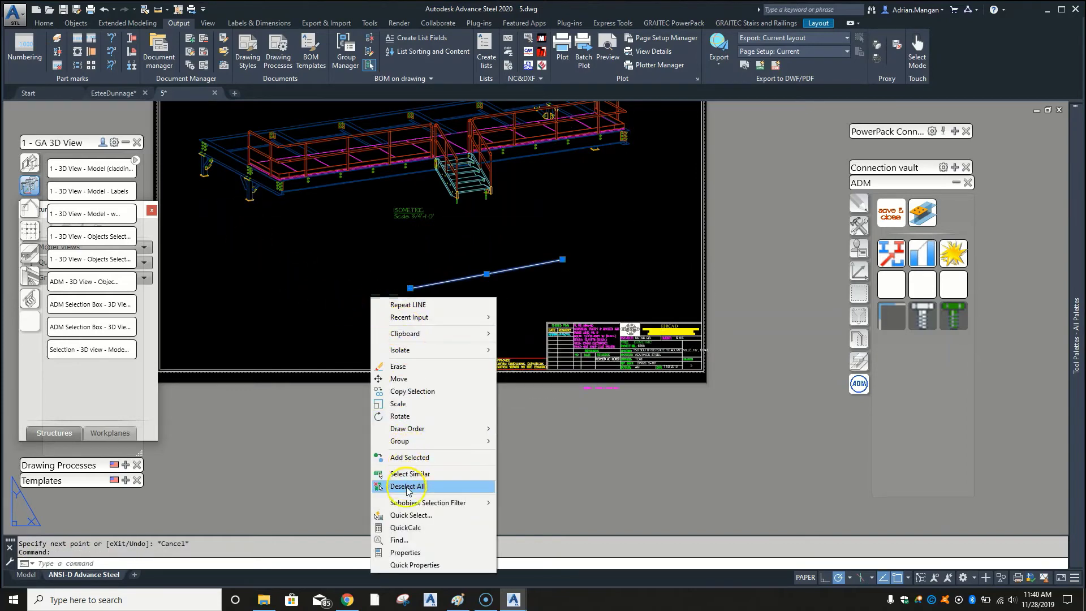
{"action": "left_click", "coordinate": [405, 553]}
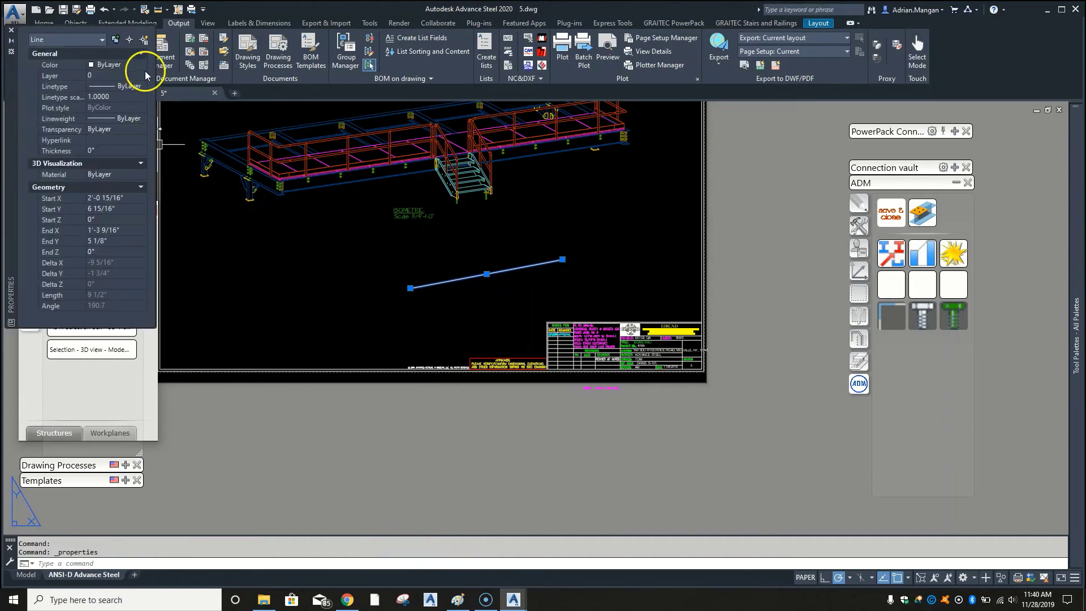
{"action": "left_click", "coordinate": [145, 63]}
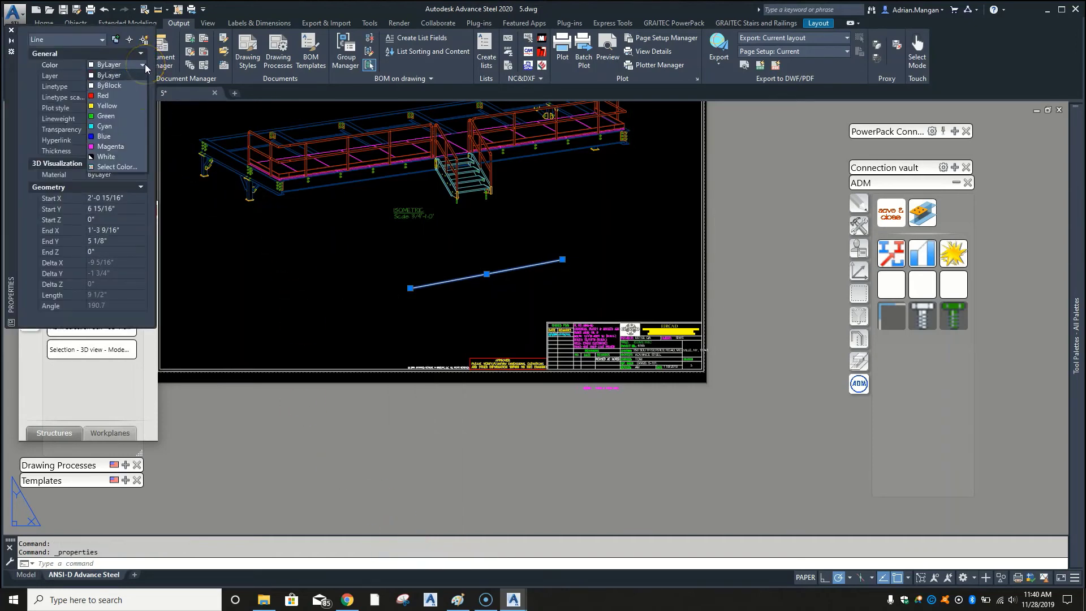
{"action": "left_click", "coordinate": [123, 95]}
{"action": "key", "text": "Escape"}
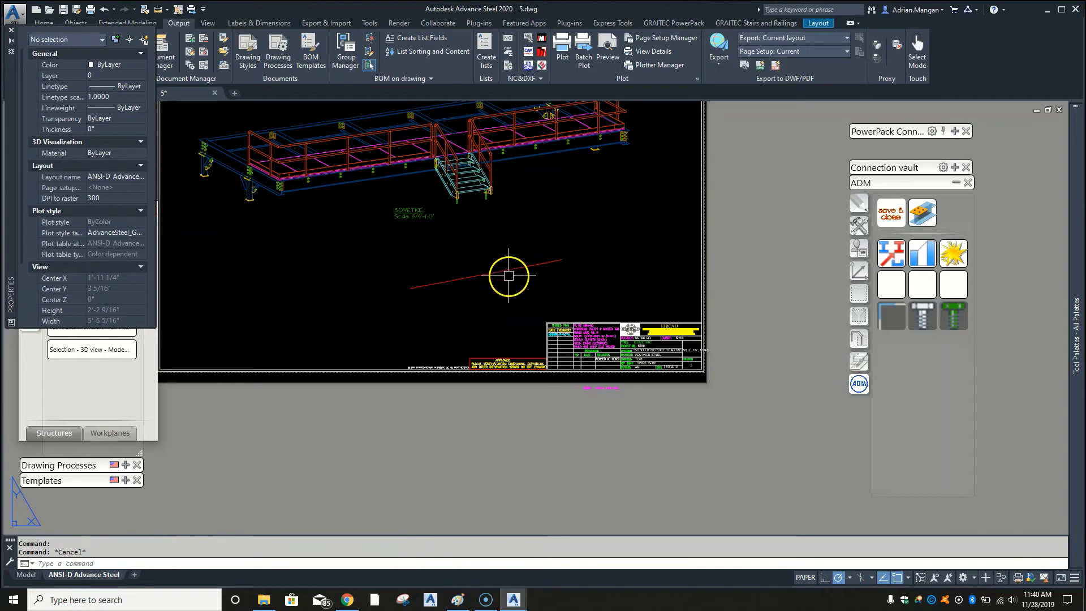
- Plot the ANSI-D Advance Steel layout with DWG To PDF and AdvanceSteel_GAs.ctb, saving it as 5-ANSI-D Advance Steel.pdf in Downloads
{"action": "scroll", "coordinate": [529, 272], "scroll_direction": "down", "scroll_amount": 2}
{"action": "middle_click_drag", "start_coordinate": [533, 272], "coordinate": [534, 406]}
{"action": "scroll", "coordinate": [534, 405], "scroll_direction": "up", "scroll_amount": 2}
{"action": "middle_click_drag", "start_coordinate": [592, 335], "coordinate": [652, 289]}
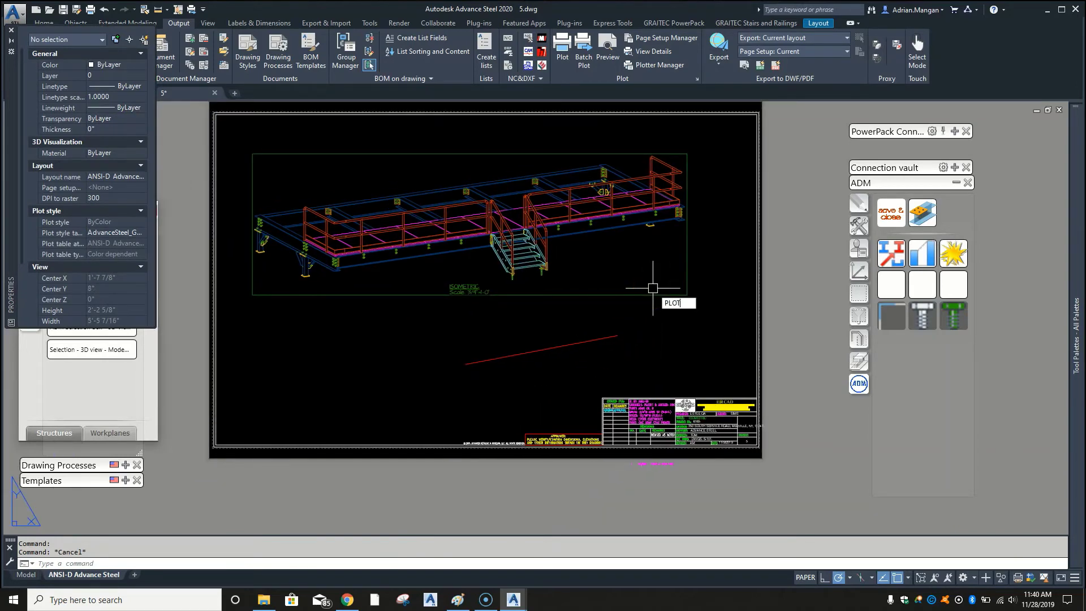
{"action": "key", "text": "ctrl+p"}
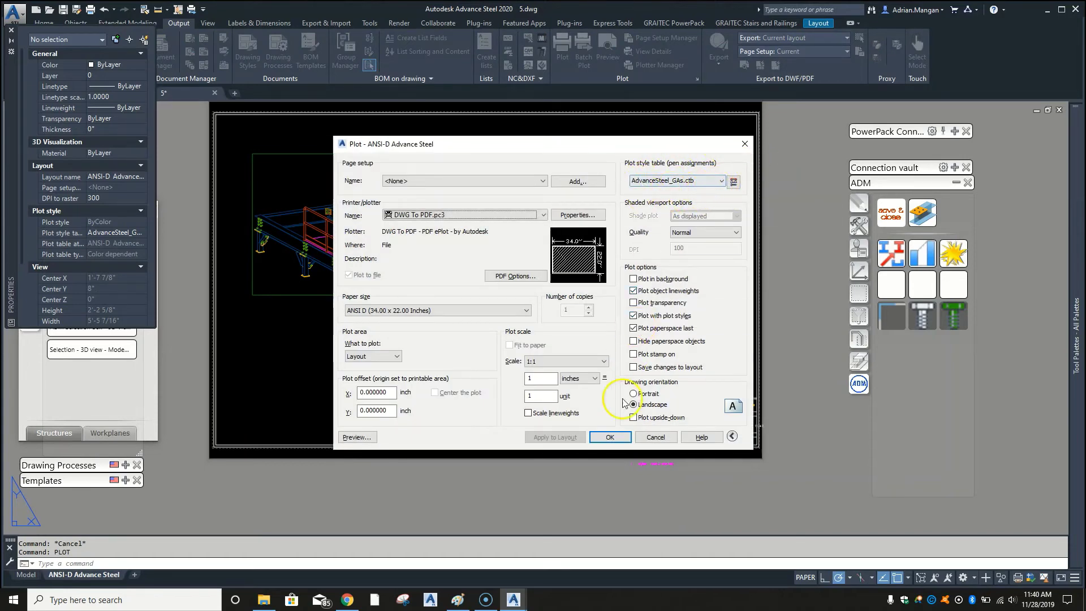
{"action": "left_click", "coordinate": [622, 440]}
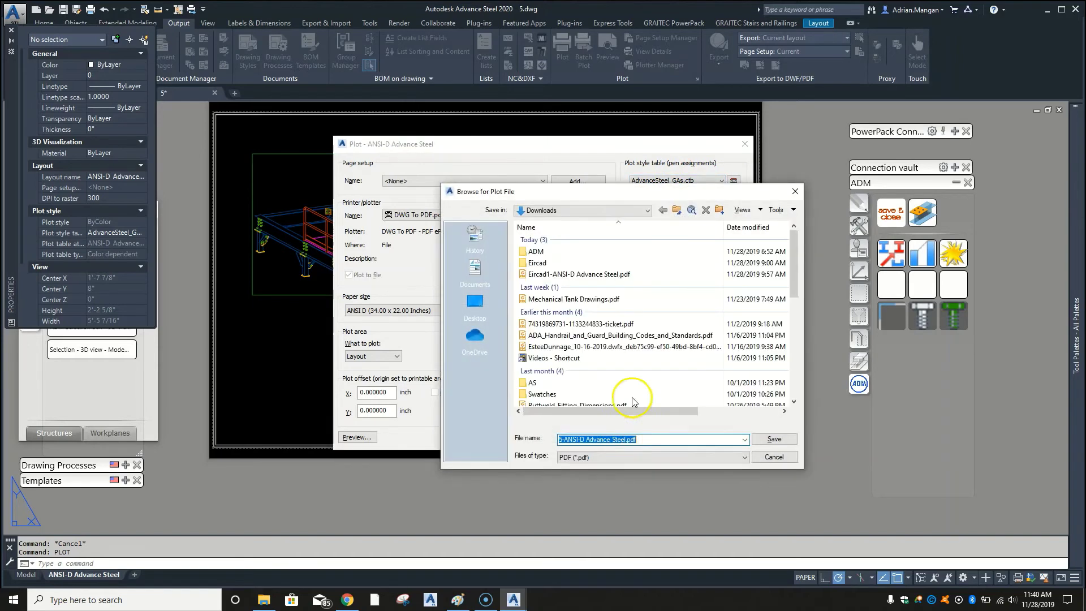
{"action": "left_click", "coordinate": [770, 441]}
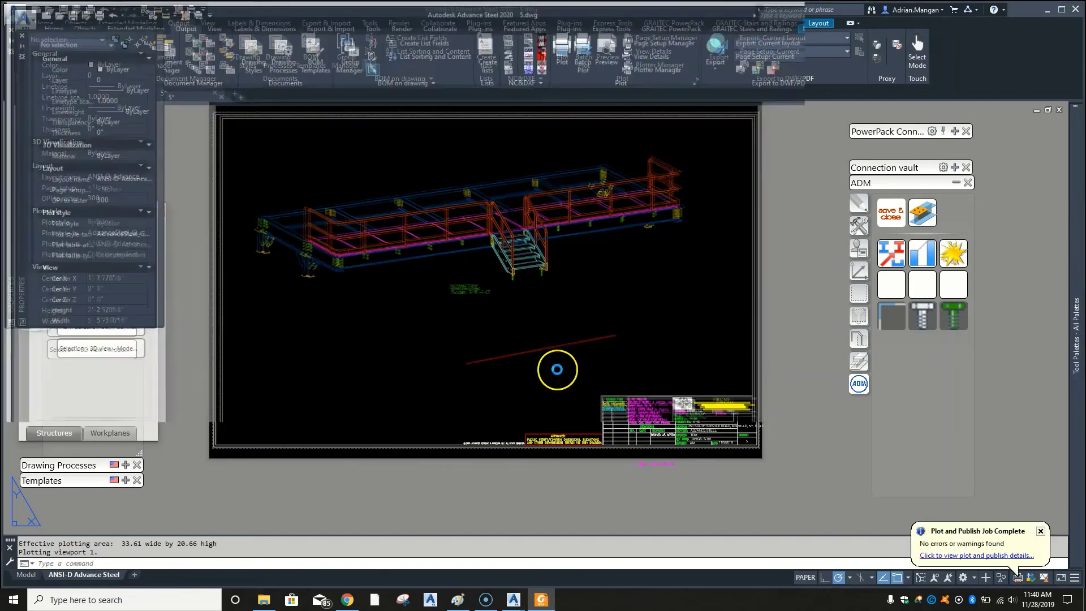
- Examine the plotted color of the sloping test line in the PDF at 100% zoom and close the PDF reader
{"action": "scroll", "coordinate": [795, 473], "scroll_direction": "down", "scroll_amount": 2}
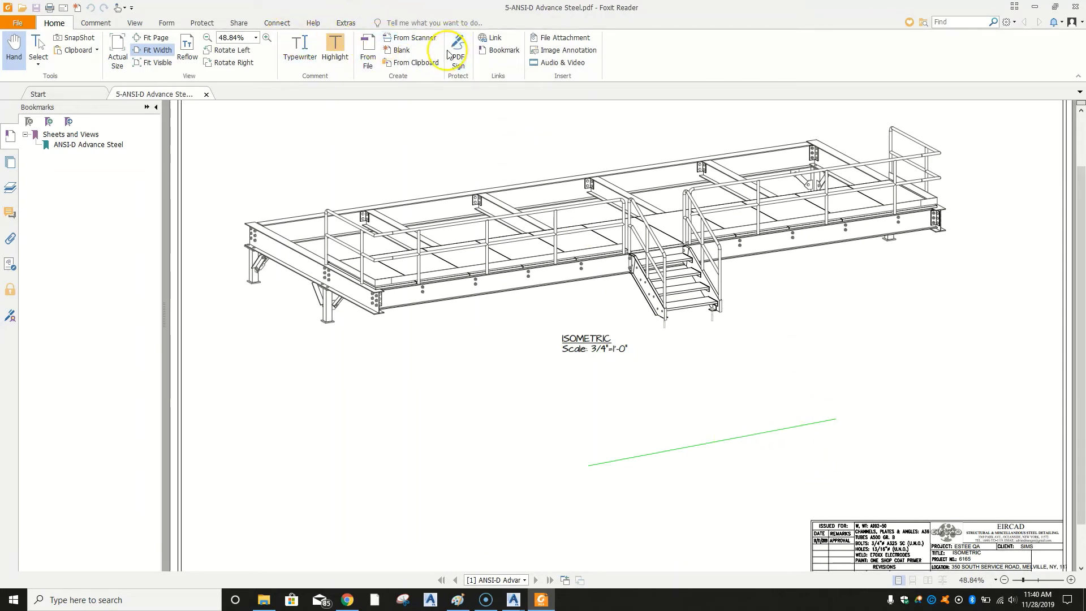
{"action": "left_click", "coordinate": [266, 38]}
{"action": "left_click", "coordinate": [264, 40]}
{"action": "scroll", "coordinate": [667, 214], "scroll_direction": "down", "scroll_amount": 10}
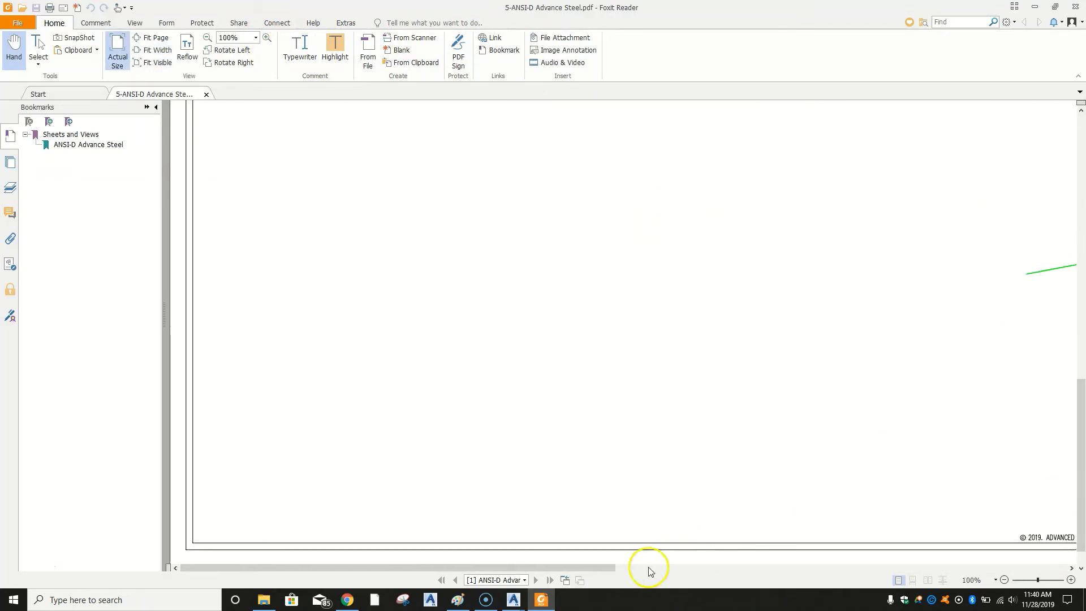
{"action": "left_click_drag", "start_coordinate": [601, 567], "coordinate": [925, 566]}
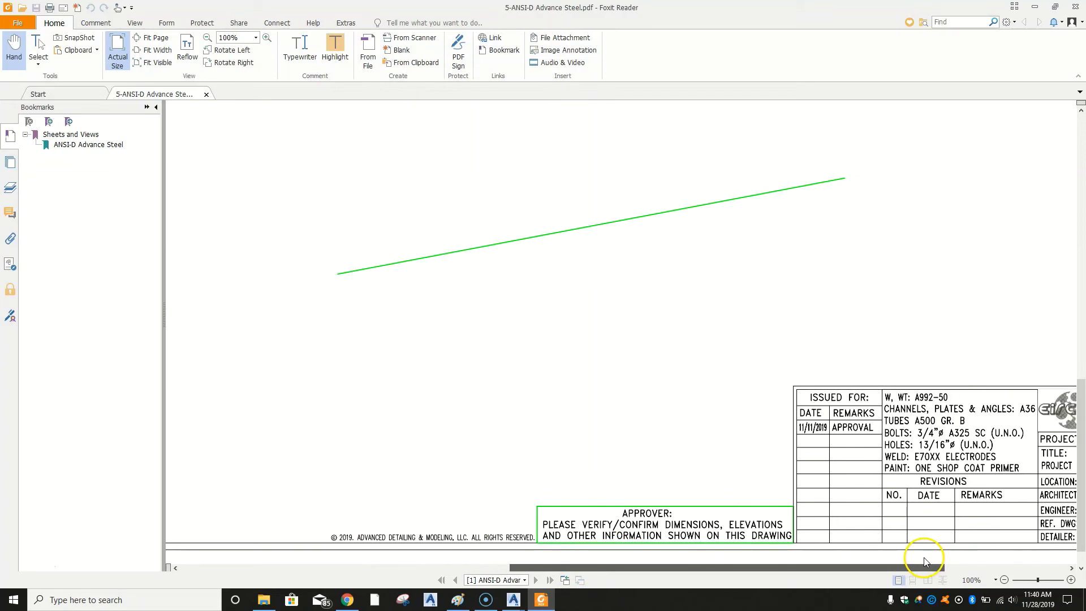
{"action": "left_click", "coordinate": [206, 95]}
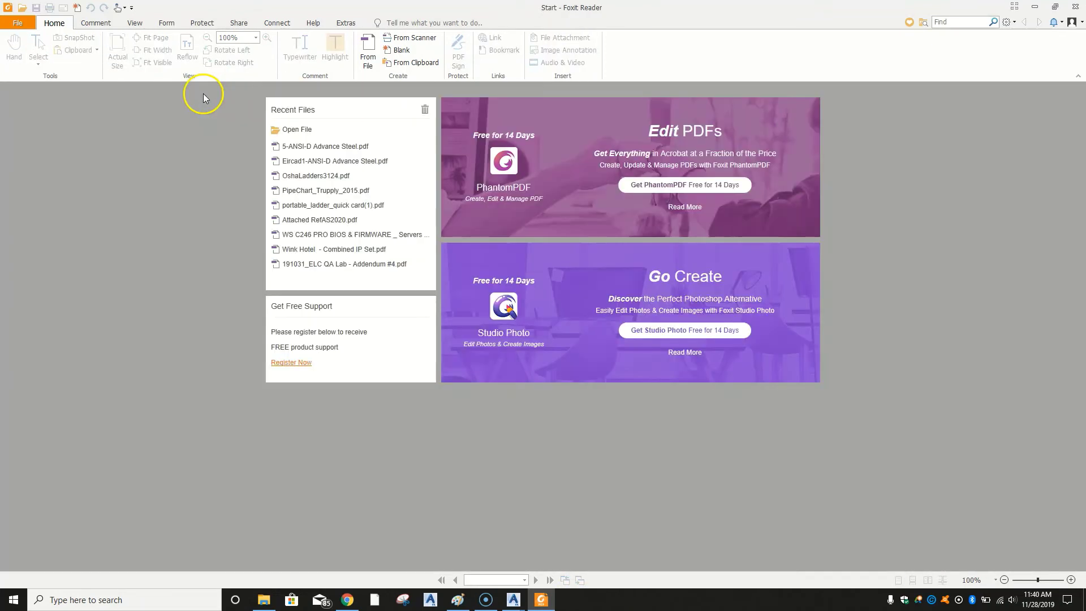
{"action": "left_click", "coordinate": [1077, 7]}
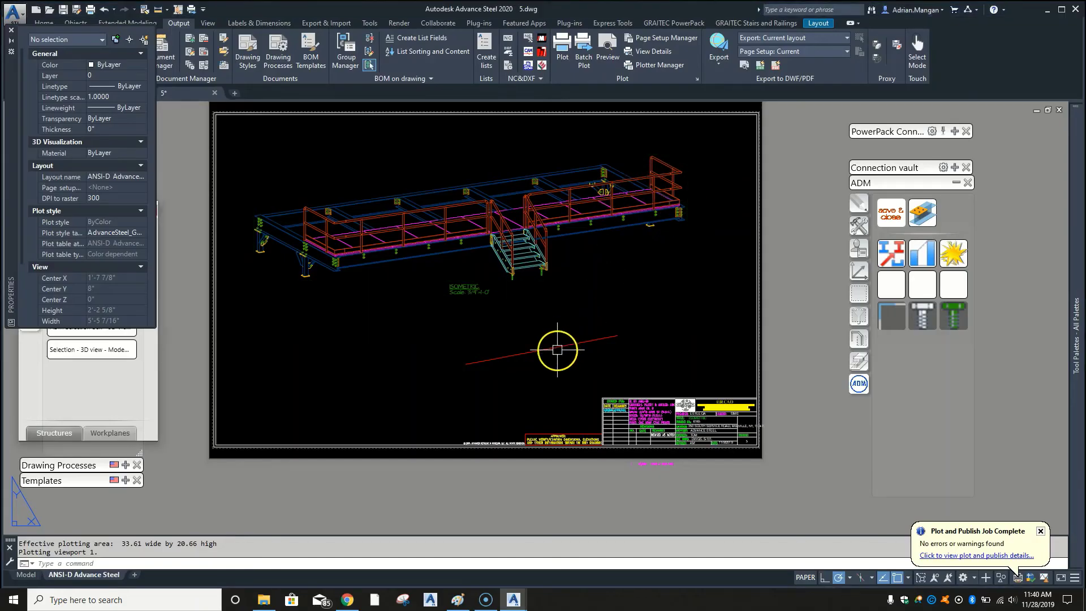
- Set Color 1 to plot as Red in the AdvanceSteel_GAs.ctb plot style table from the plot settings and save the table
{"action": "scroll", "coordinate": [528, 337], "scroll_direction": "up", "scroll_amount": 3}
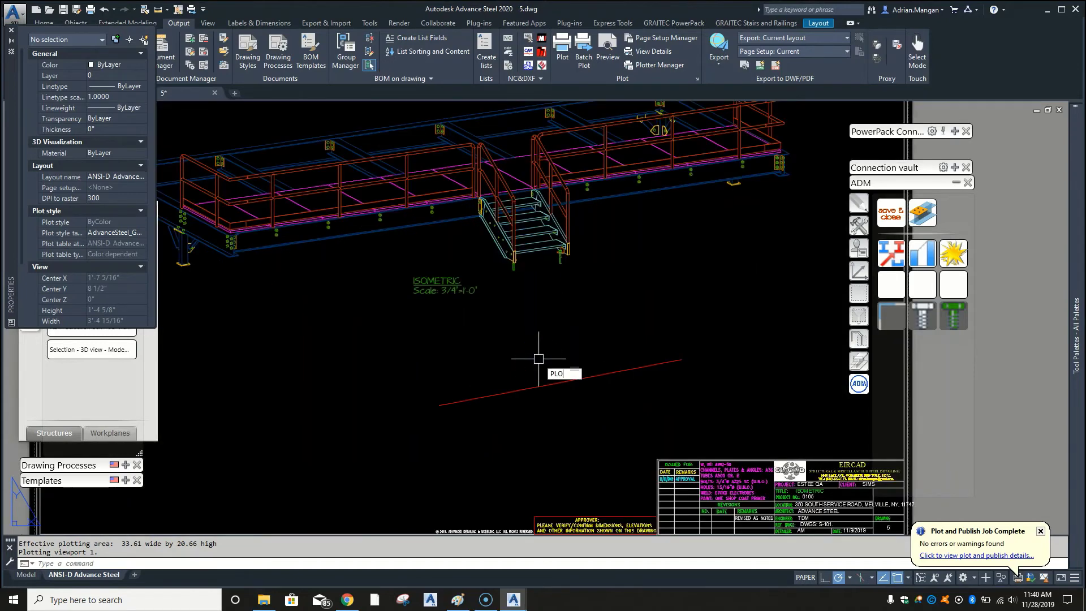
{"action": "key", "text": "ctrl+p"}
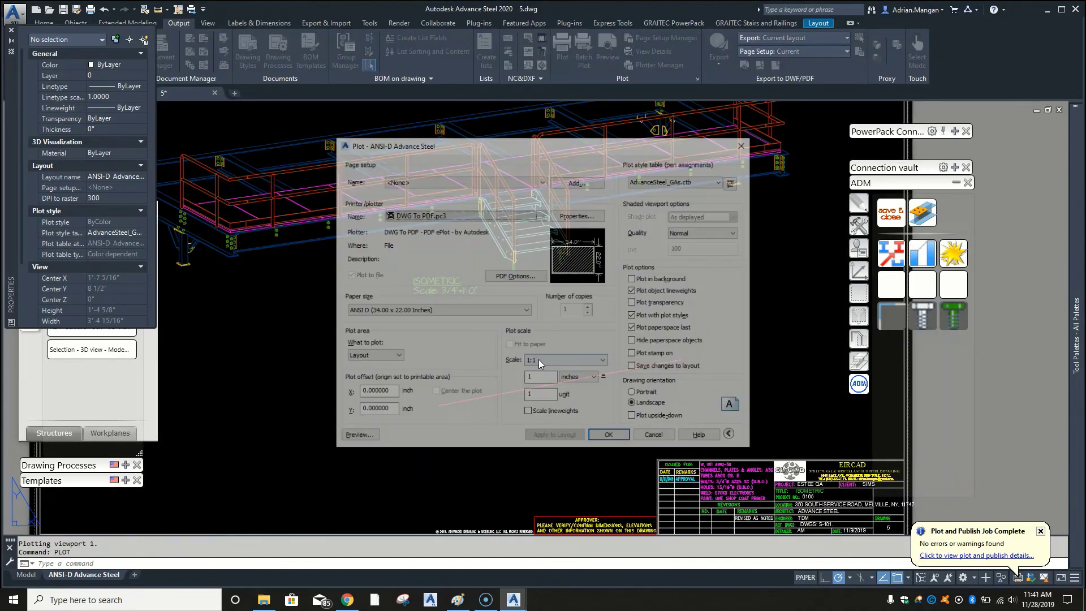
{"action": "key", "text": "Return"}
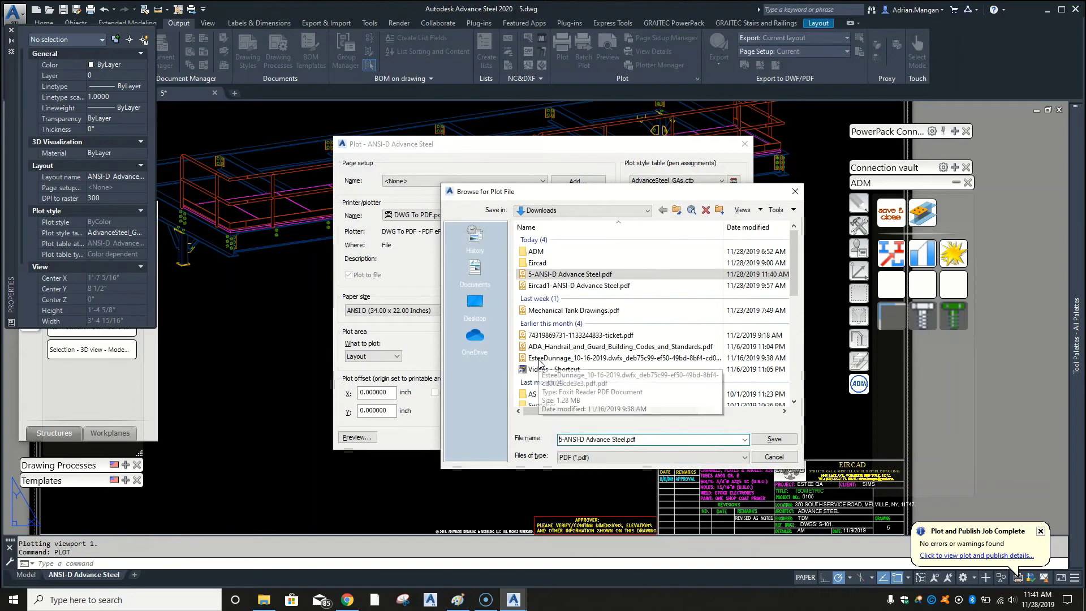
{"action": "left_click", "coordinate": [760, 457]}
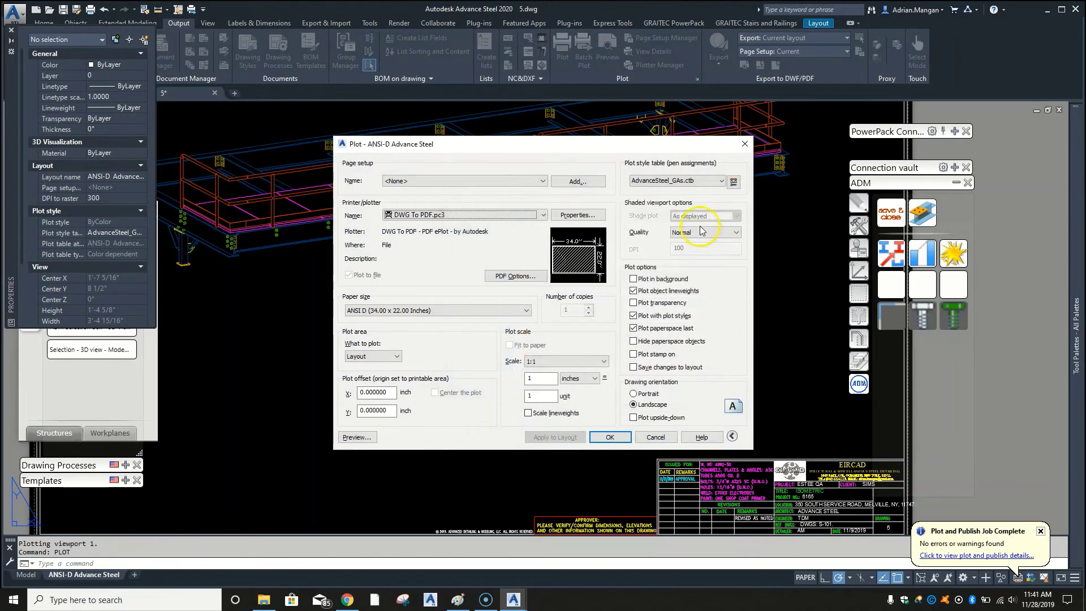
{"action": "left_click", "coordinate": [721, 181]}
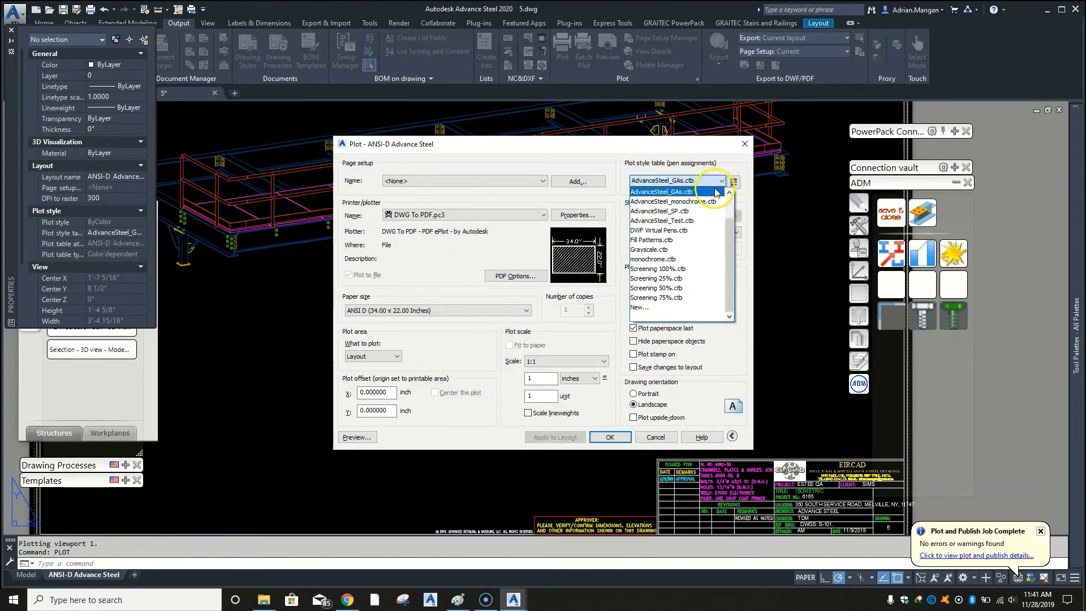
{"action": "left_click", "coordinate": [734, 181]}
{"action": "left_click", "coordinate": [738, 184]}
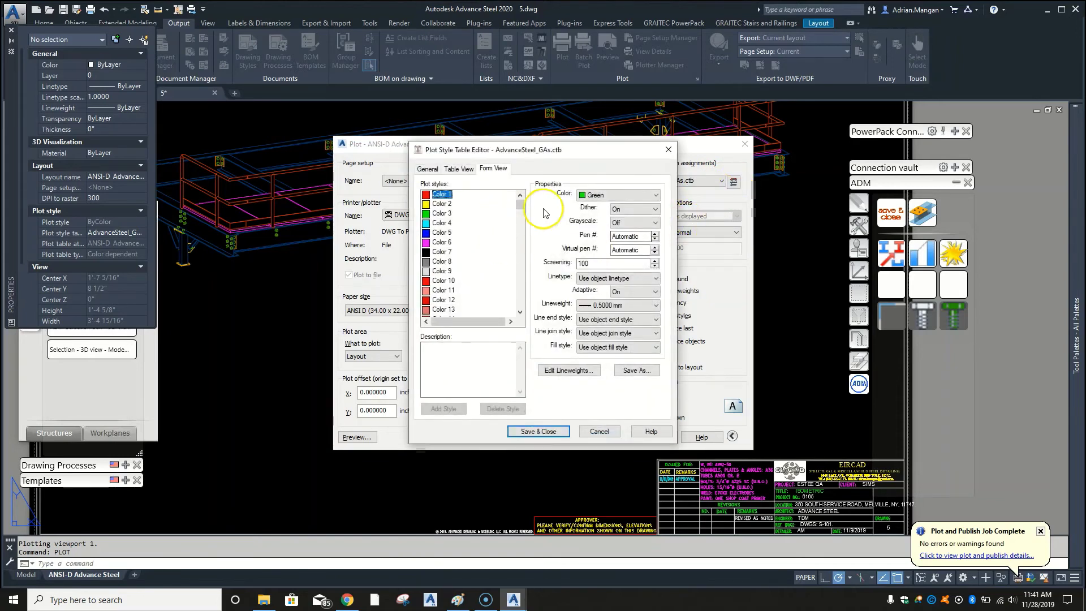
{"action": "left_click", "coordinate": [637, 199]}
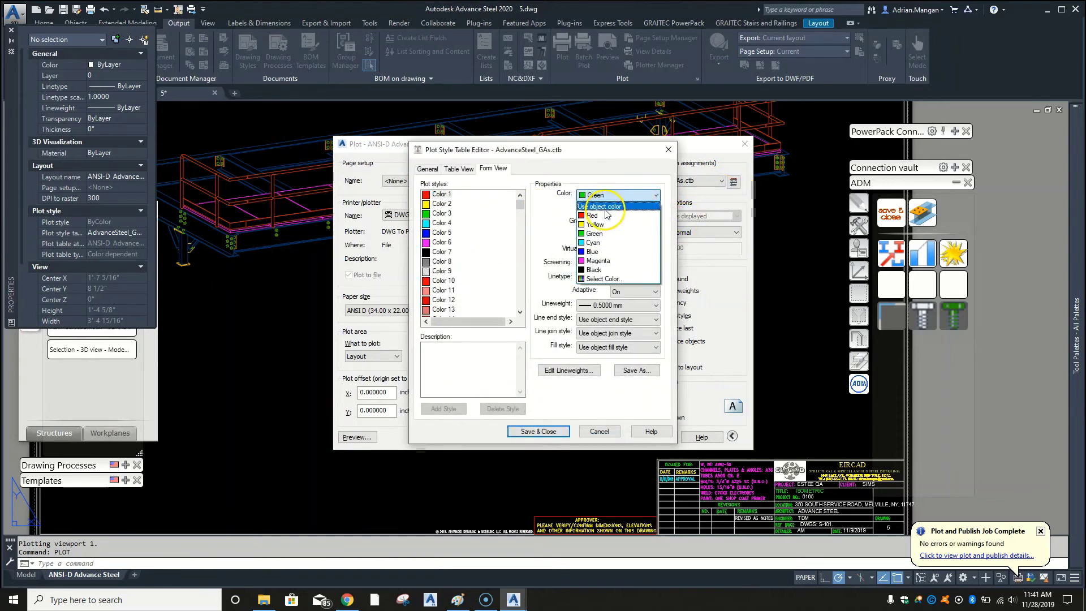
{"action": "left_click", "coordinate": [587, 215]}
{"action": "left_click", "coordinate": [539, 431]}
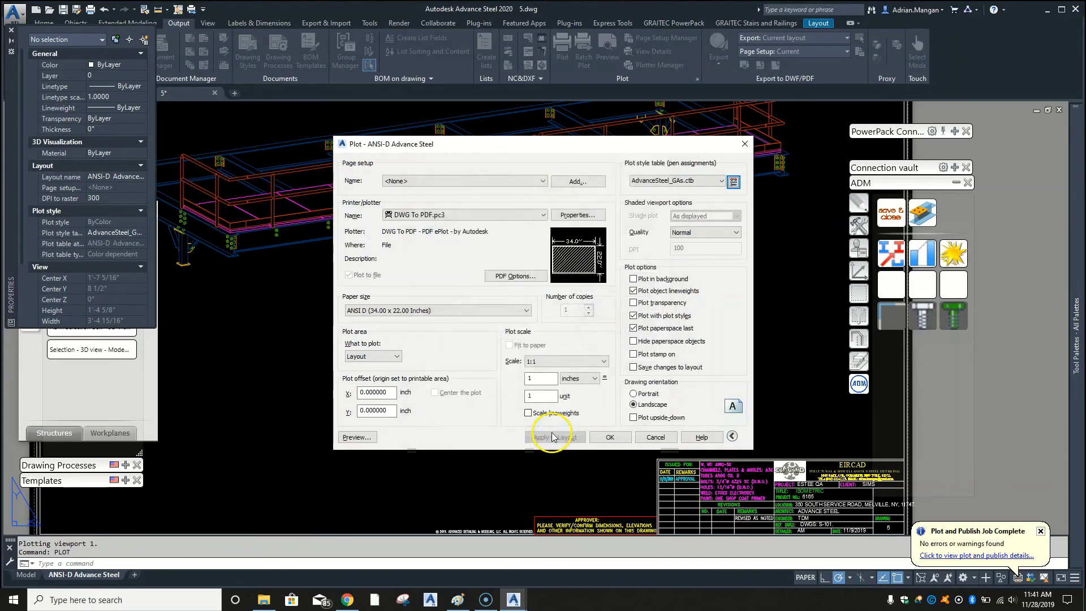
- Plot the layout to PDF again, overwriting the existing 5-ANSI-D Advance Steel.pdf
{"action": "left_click", "coordinate": [610, 437]}
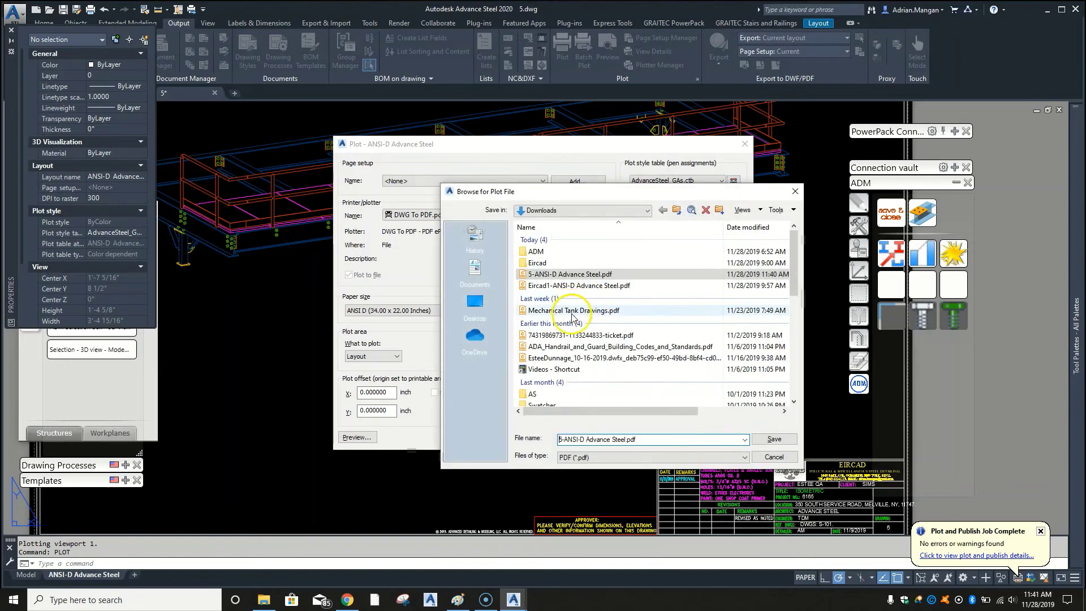
{"action": "left_click", "coordinate": [773, 439]}
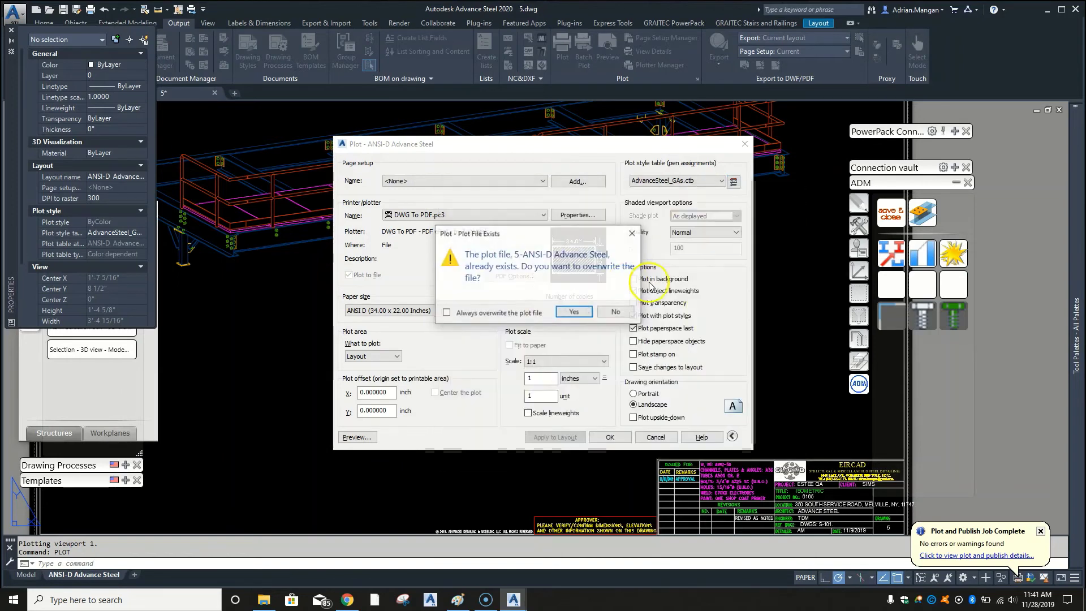
{"action": "left_click", "coordinate": [577, 312]}
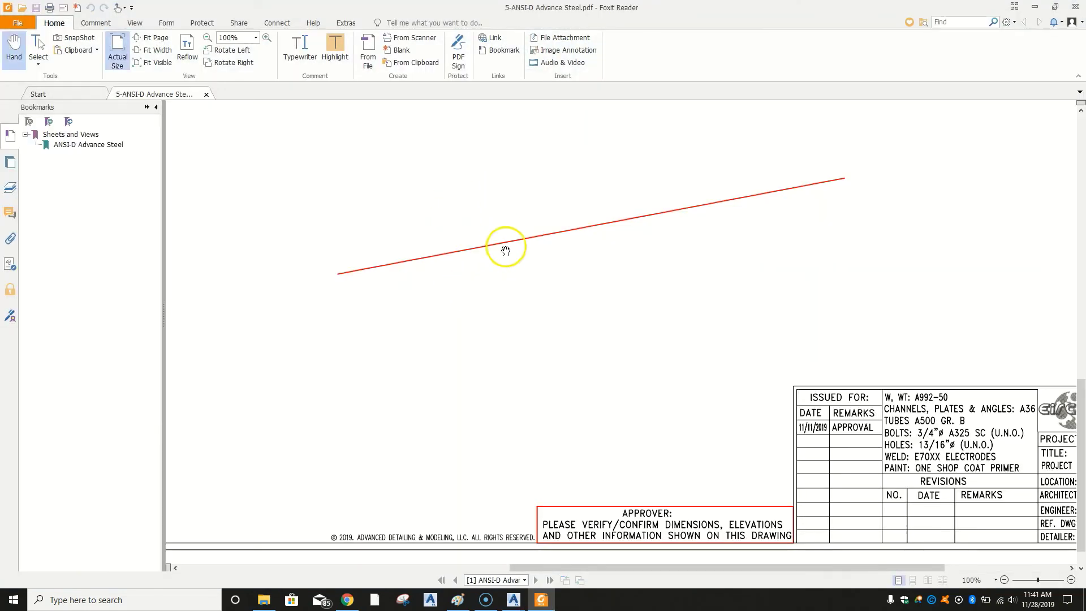
- Examine the replotted test line and the whole fitted page in the PDF, and close the PDF reader
{"action": "scroll", "coordinate": [475, 219], "scroll_direction": "down", "scroll_amount": 1}
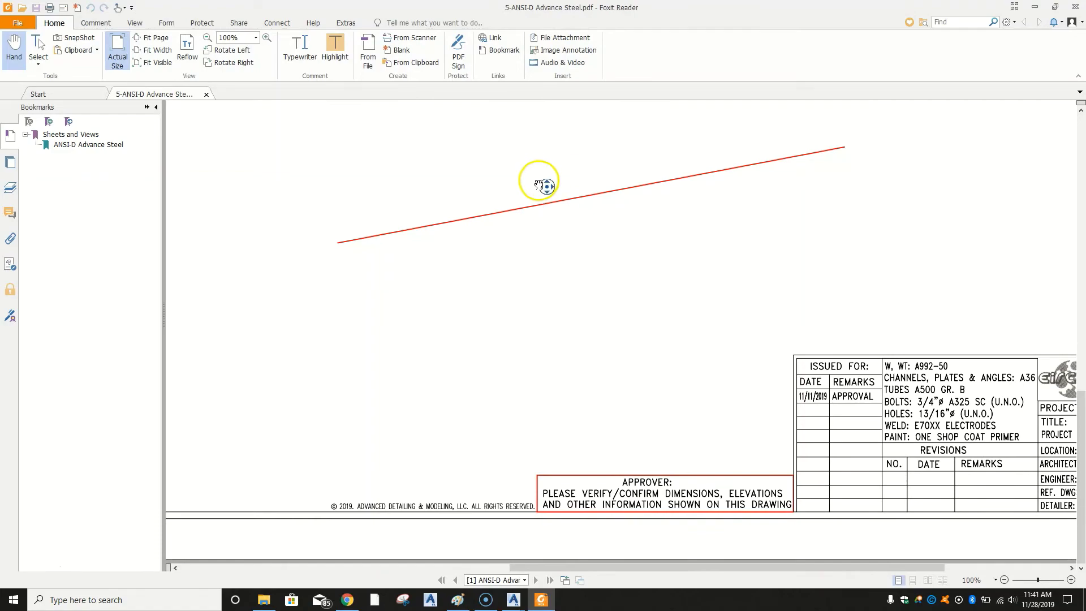
{"action": "middle_click", "coordinate": [545, 184]}
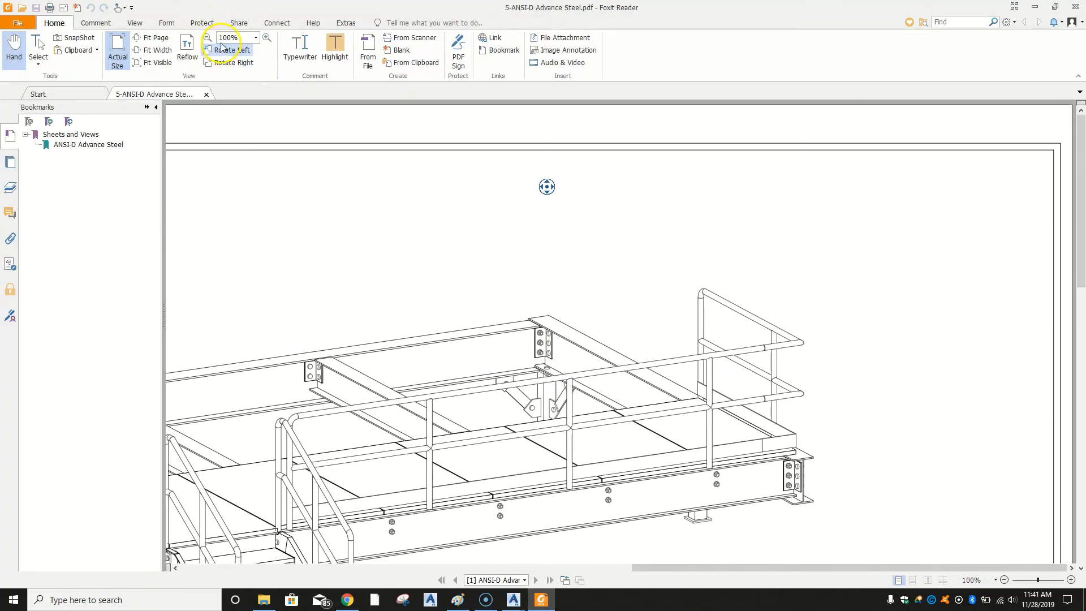
{"action": "left_click", "coordinate": [152, 37]}
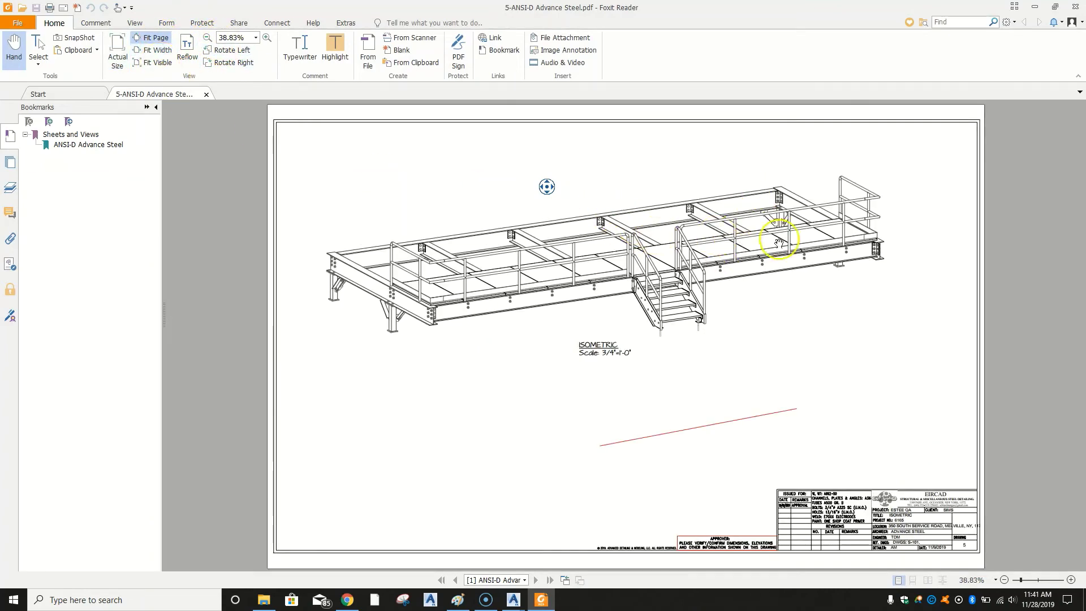
{"action": "middle_click", "coordinate": [568, 181]}
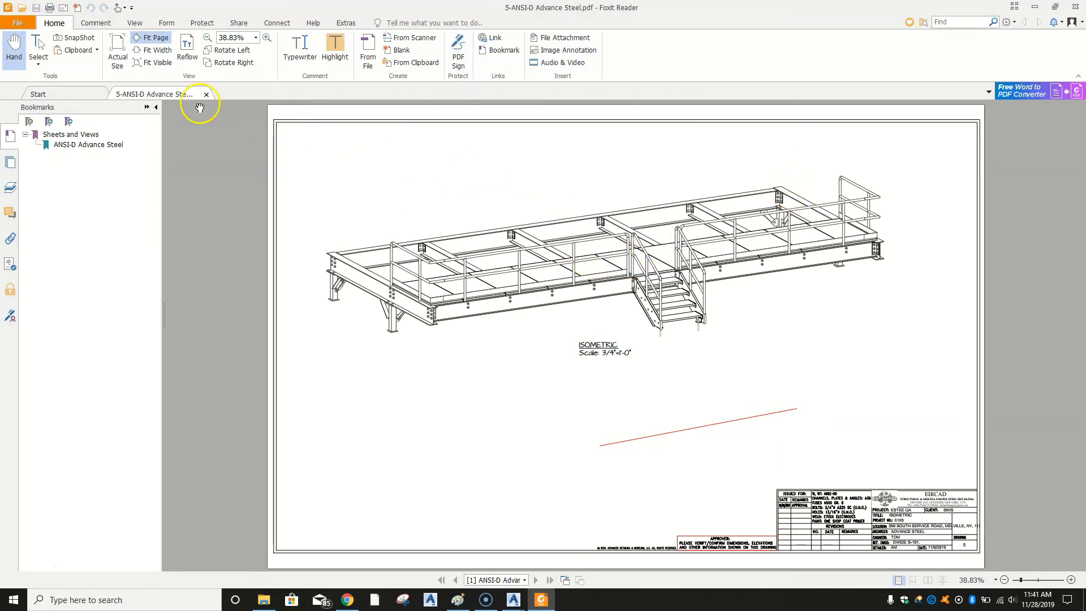
{"action": "left_click", "coordinate": [1081, 8]}
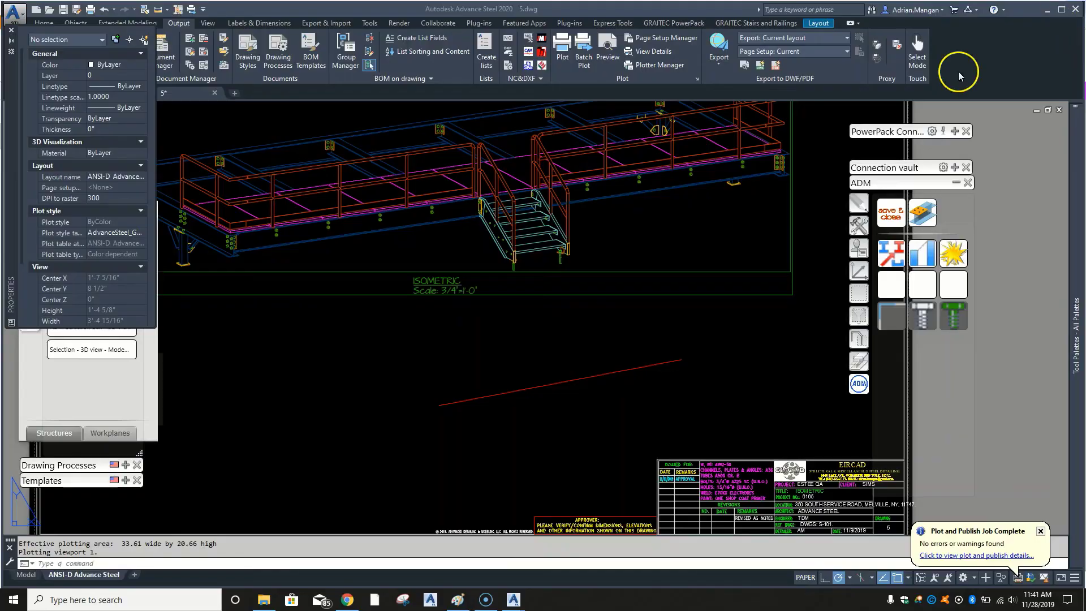
{"action": "middle_click_drag", "start_coordinate": [602, 222], "coordinate": [609, 276]}
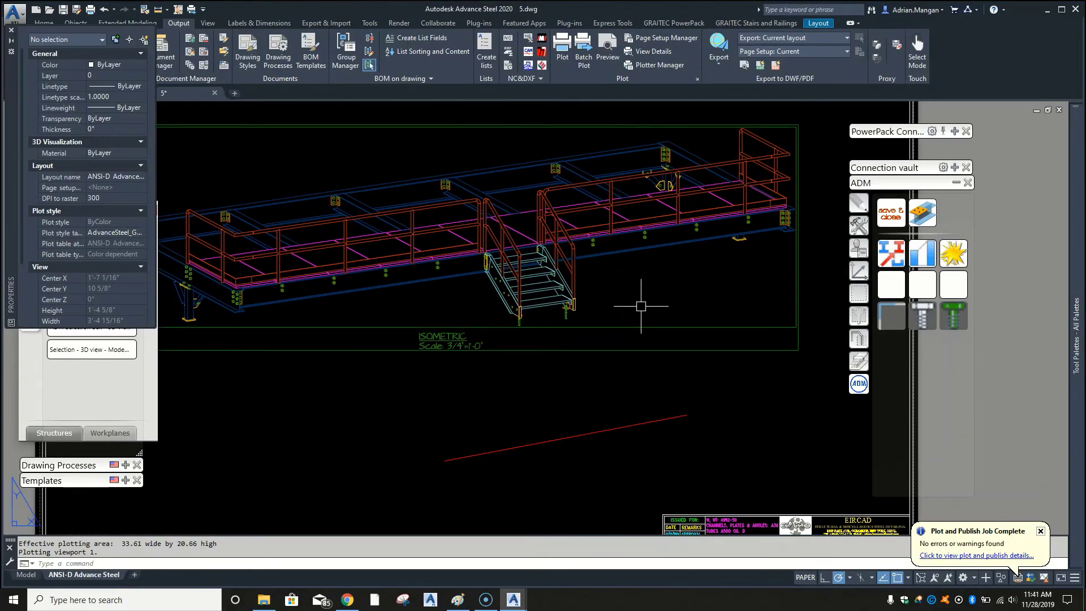
{"action": "key", "text": "Return"}
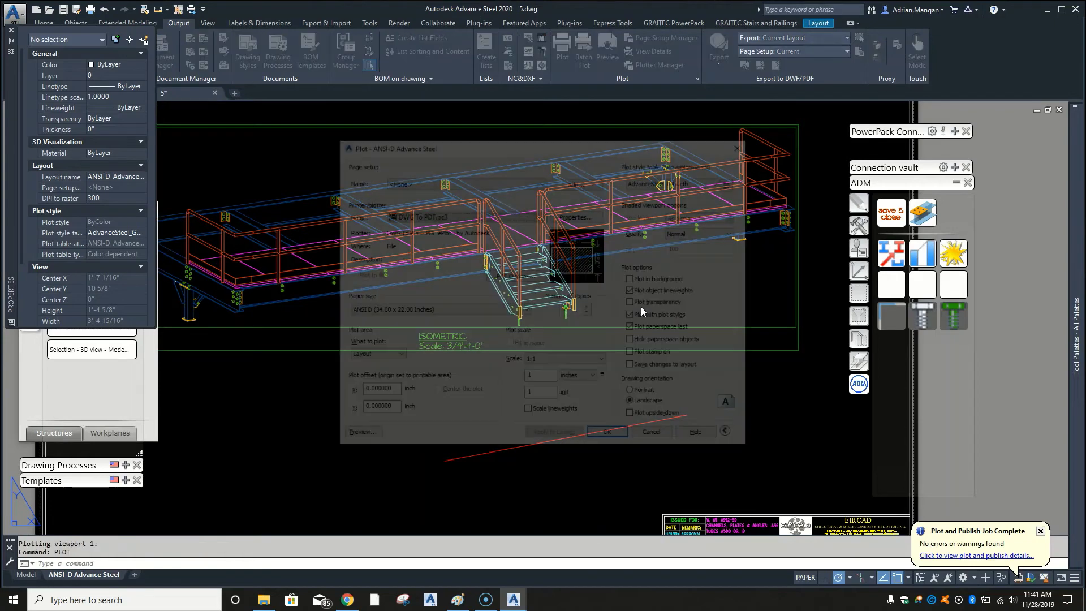
{"action": "left_click", "coordinate": [655, 437]}
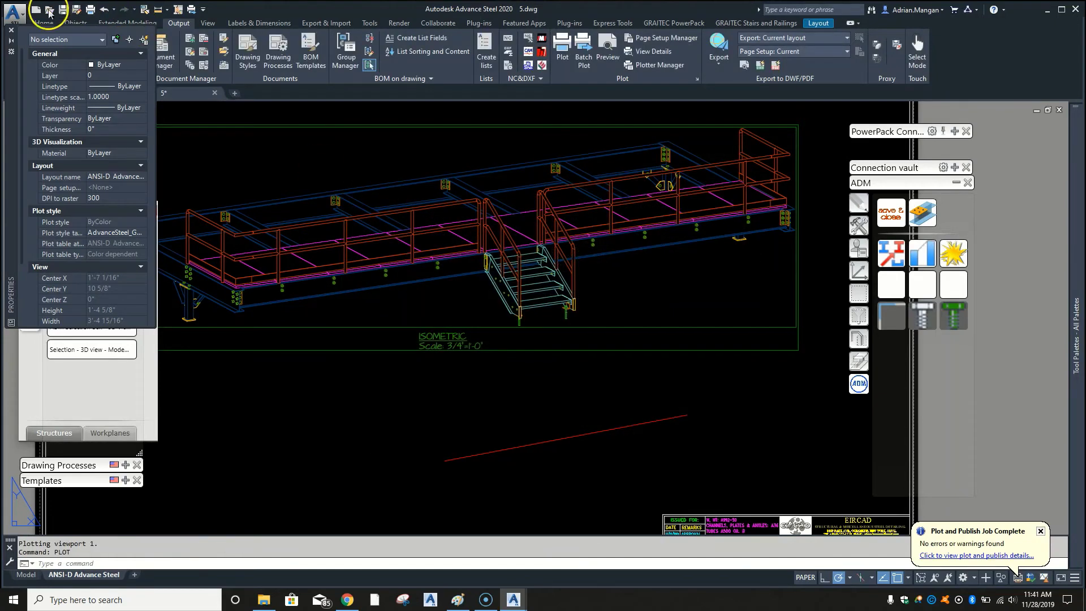
- Close the Properties palette and select the upper handrail member at the platform's far right end in the EsteeDunnage model
{"action": "left_click", "coordinate": [10, 31]}
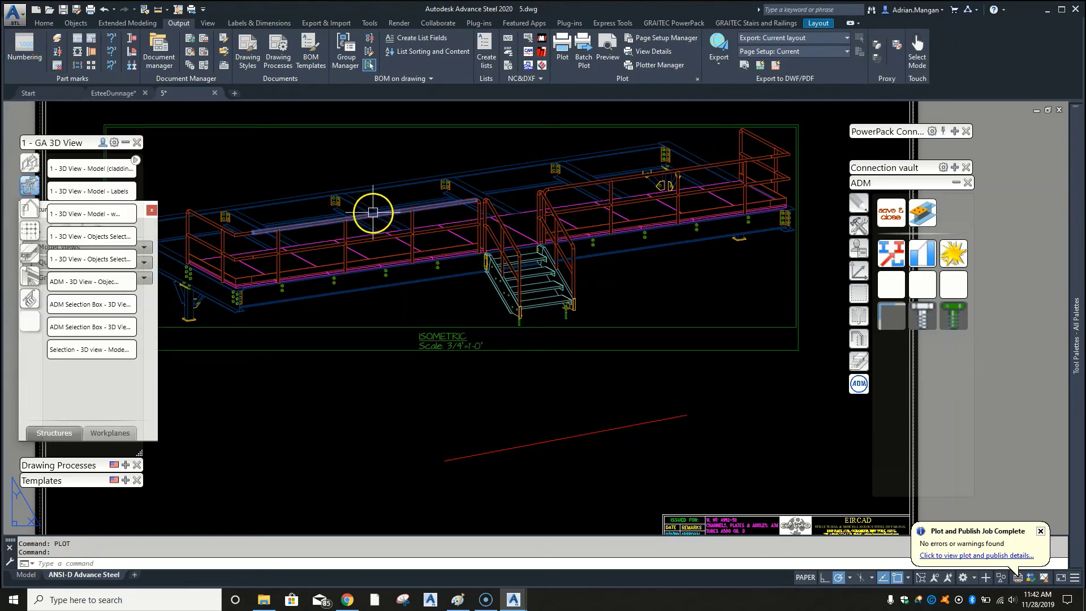
{"action": "key", "text": "Escape"}
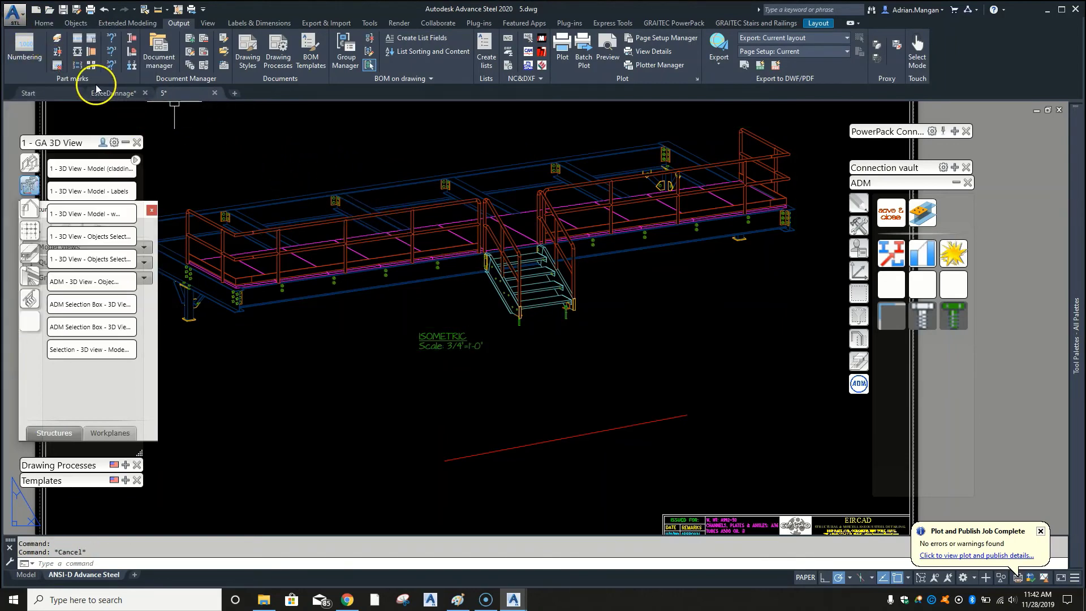
{"action": "left_click", "coordinate": [97, 91]}
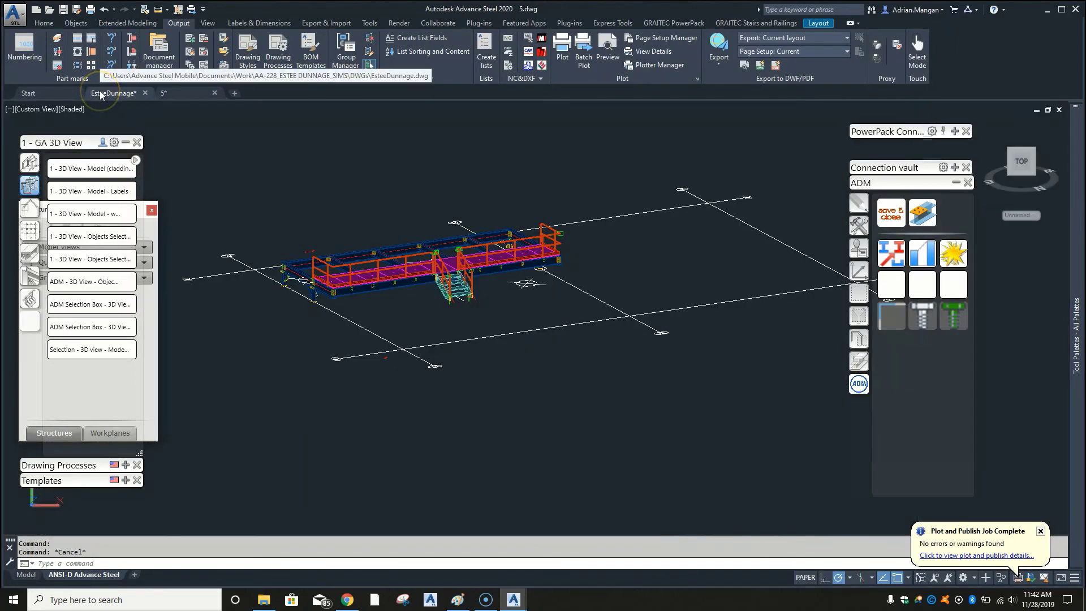
{"action": "scroll", "coordinate": [546, 221], "scroll_direction": "up", "scroll_amount": 2}
{"action": "left_click", "coordinate": [550, 228]}
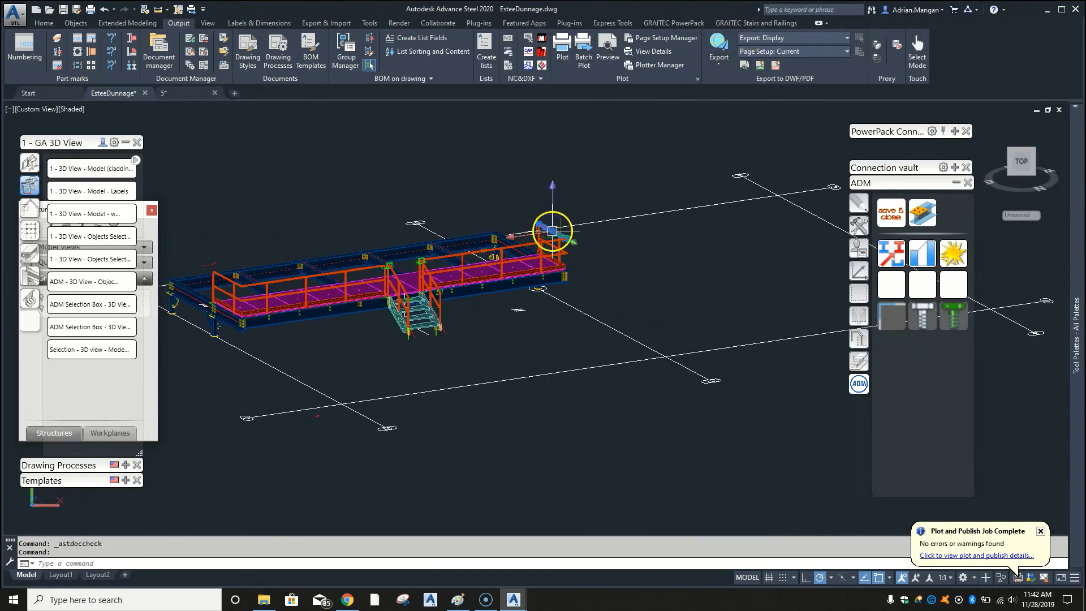
- Check the color index assigned to the Railings layer of the selected handrail, leaving the color as it is
{"action": "left_click", "coordinate": [45, 23]}
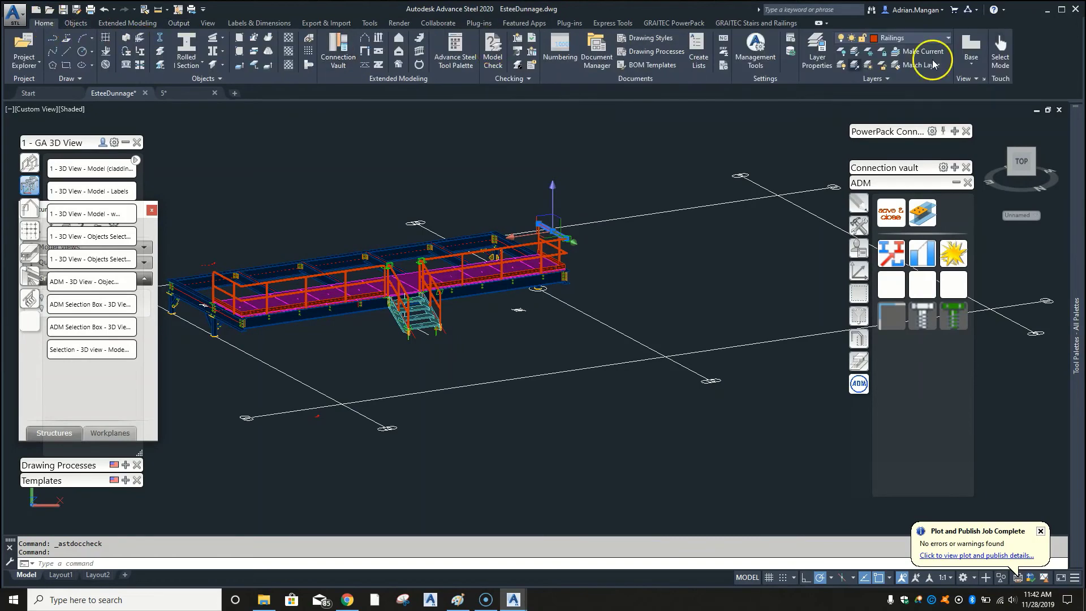
{"action": "left_click", "coordinate": [875, 40]}
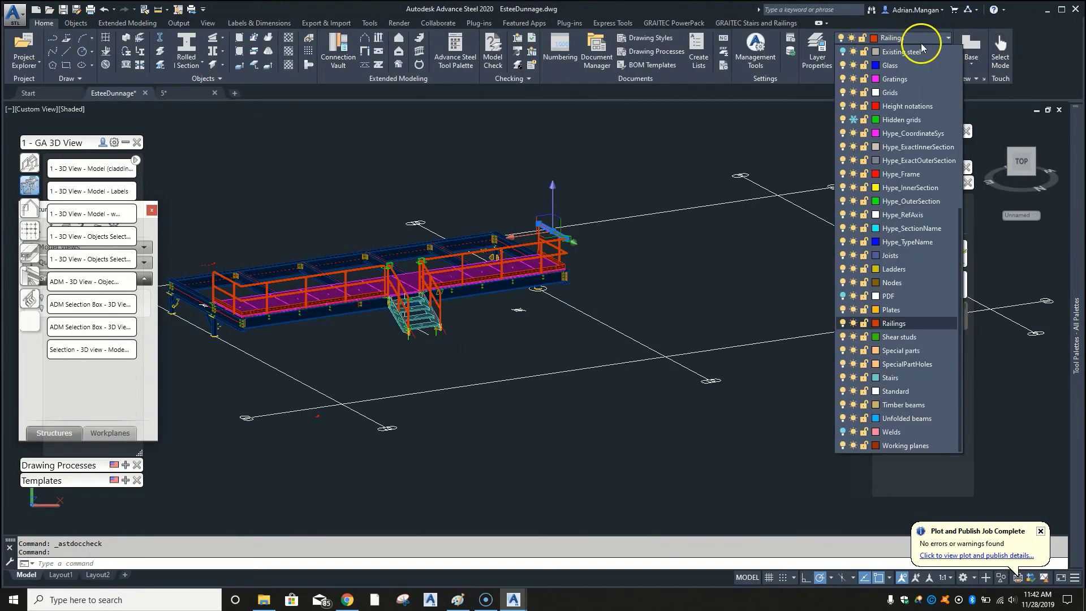
{"action": "left_click", "coordinate": [875, 324]}
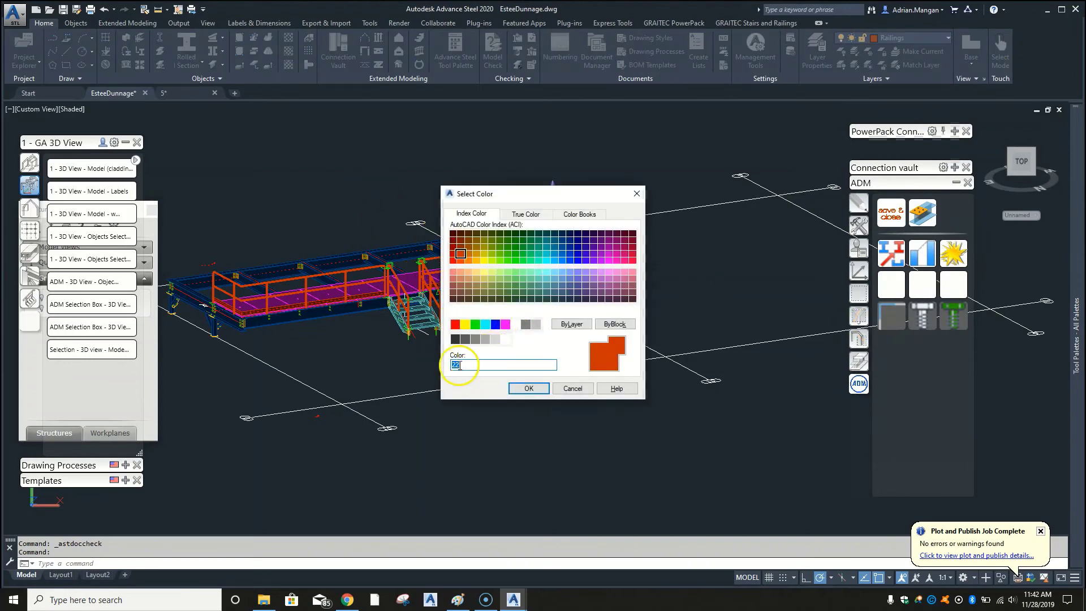
{"action": "left_click", "coordinate": [528, 388]}
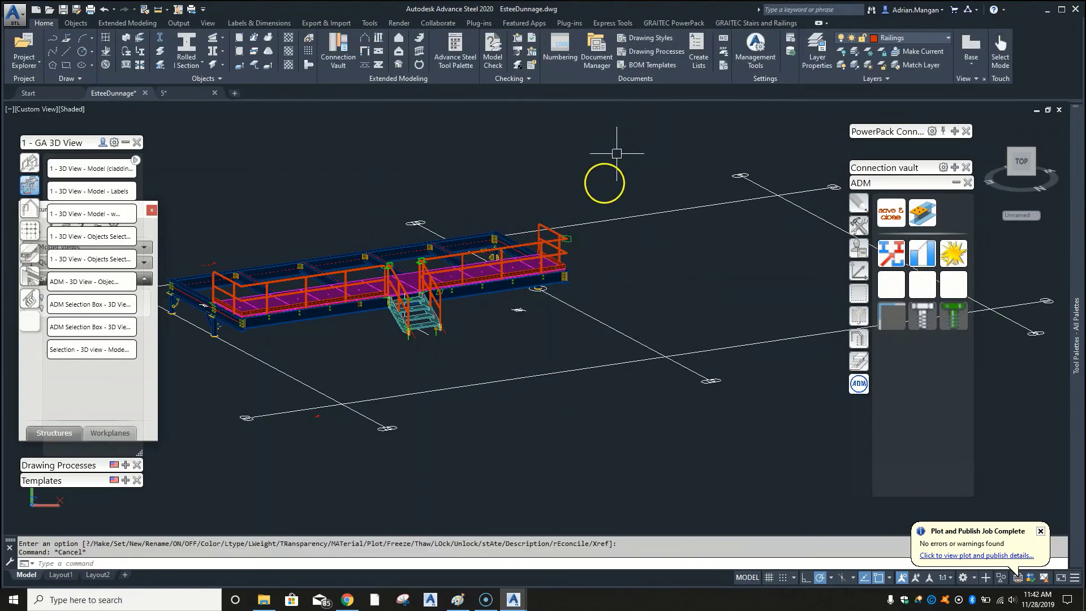
- In drawing 5's plot settings, open the AdvanceSteel_GAs.ctb plot style table and set Color 1's lineweight to 0.1500 mm
{"action": "left_click", "coordinate": [192, 93]}
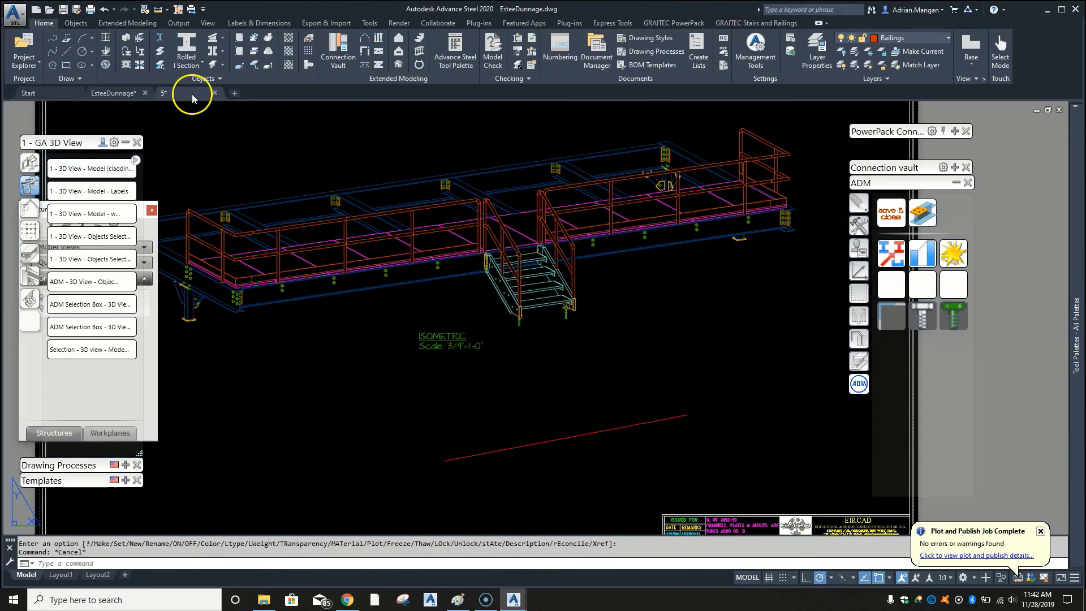
{"action": "scroll", "coordinate": [549, 241], "scroll_direction": "down", "scroll_amount": 2}
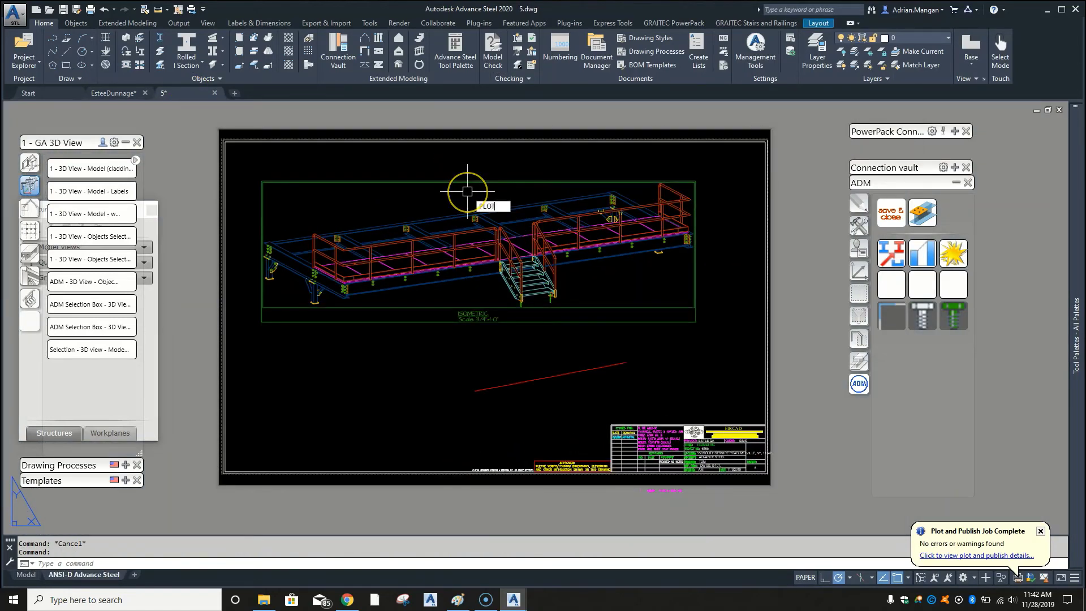
{"action": "key", "text": "Return"}
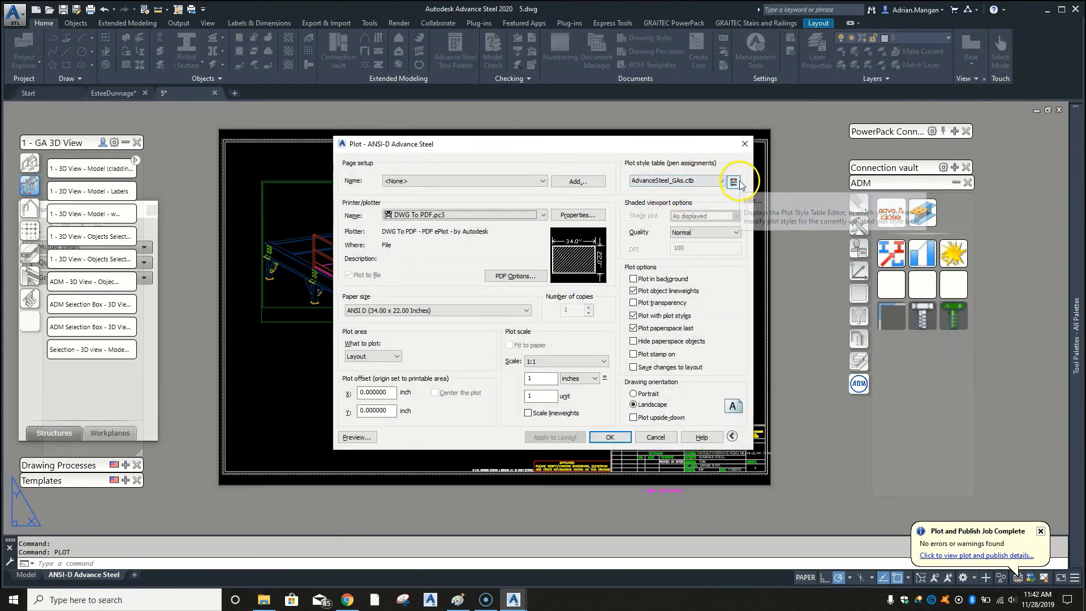
{"action": "left_click", "coordinate": [736, 183]}
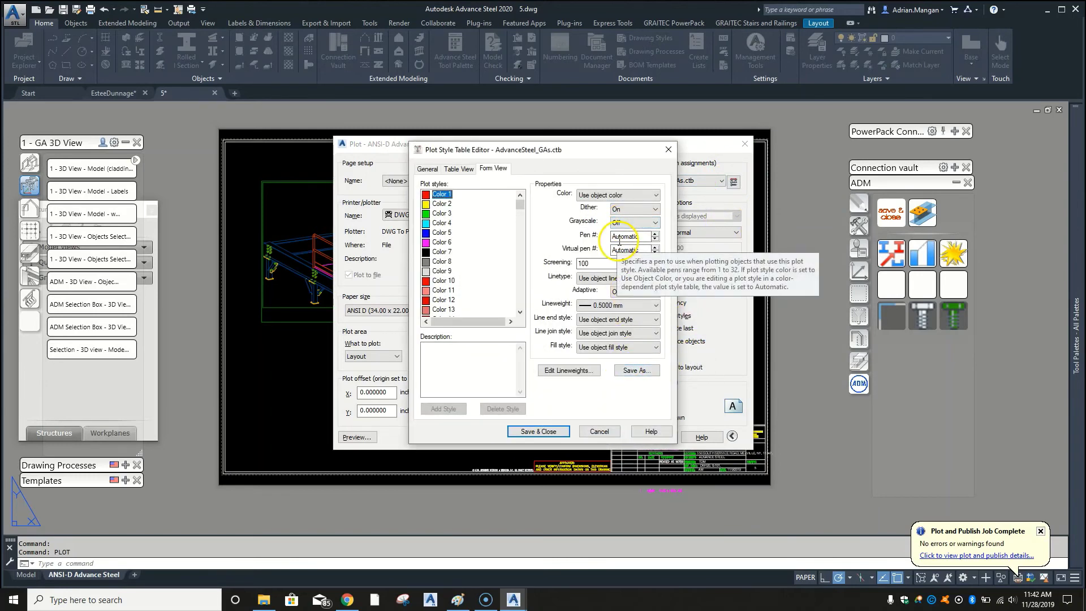
{"action": "left_click", "coordinate": [654, 306]}
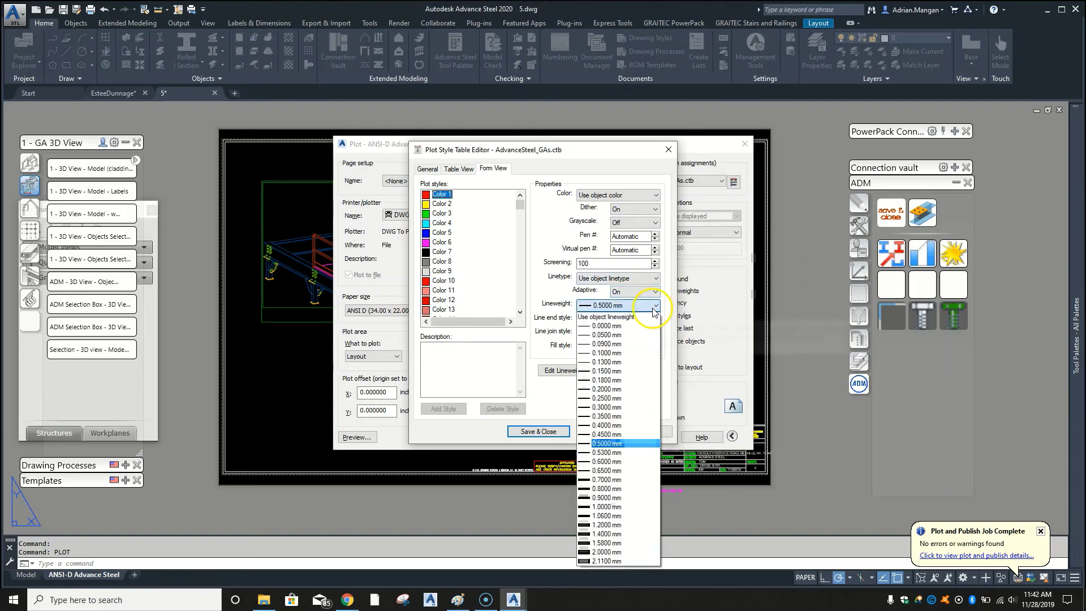
{"action": "left_click", "coordinate": [625, 371]}
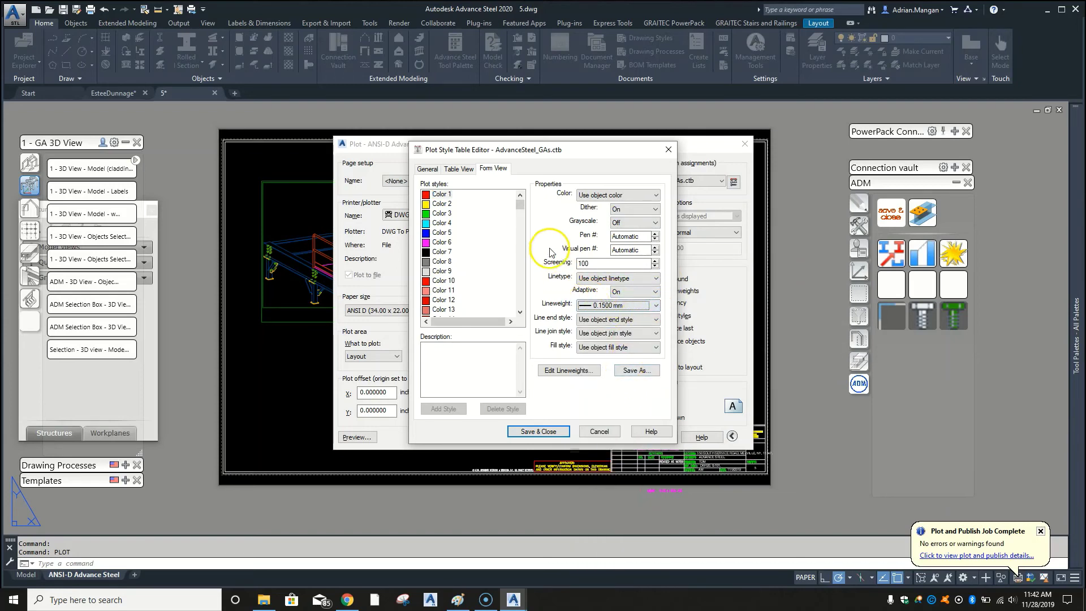
- Set Color 22 to plot with Use object color in the AdvanceSteel_GAs.ctb table and save the table
{"action": "scroll", "coordinate": [486, 220], "scroll_direction": "down", "scroll_amount": 4}
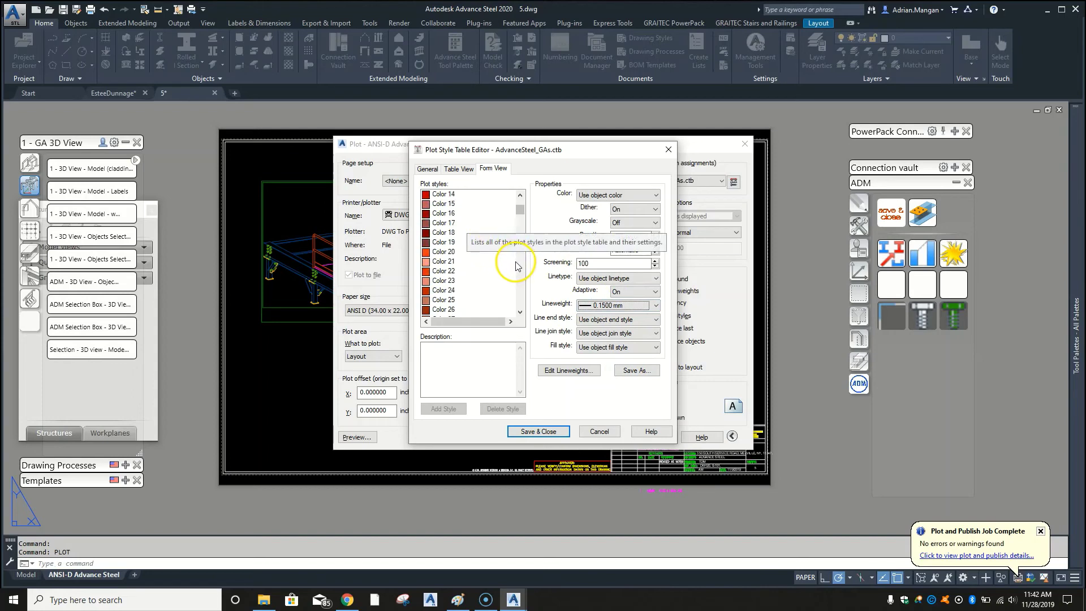
{"action": "left_click", "coordinate": [447, 273]}
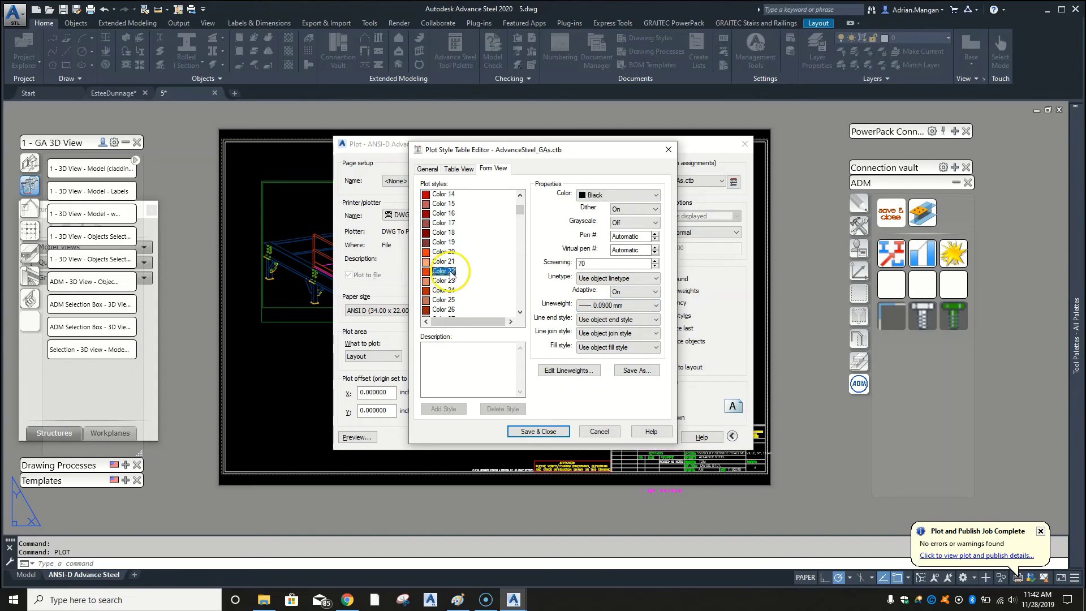
{"action": "left_click", "coordinate": [657, 195]}
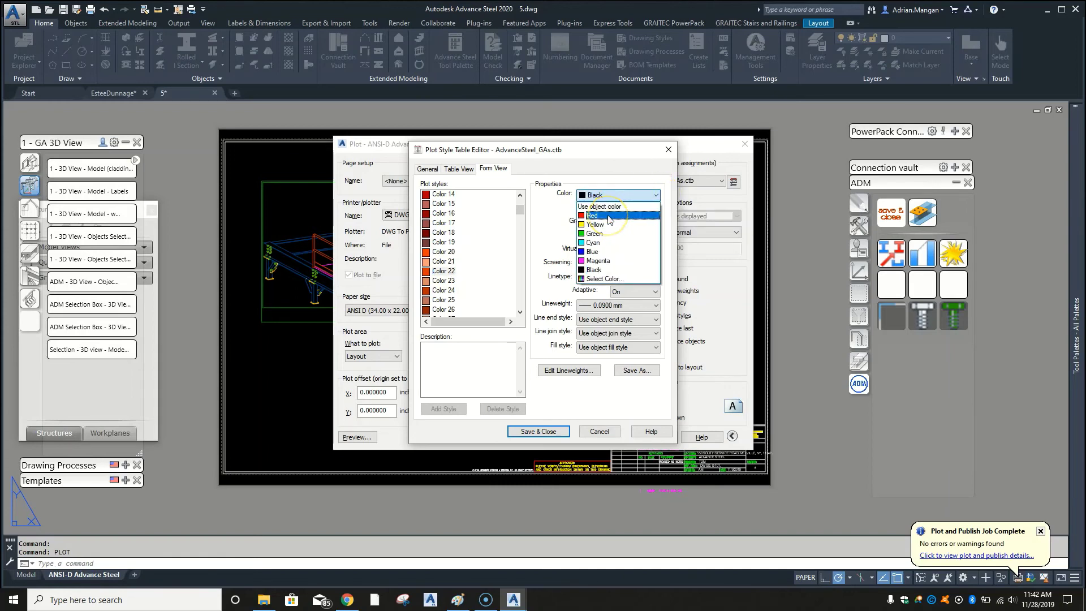
{"action": "left_click", "coordinate": [605, 252]}
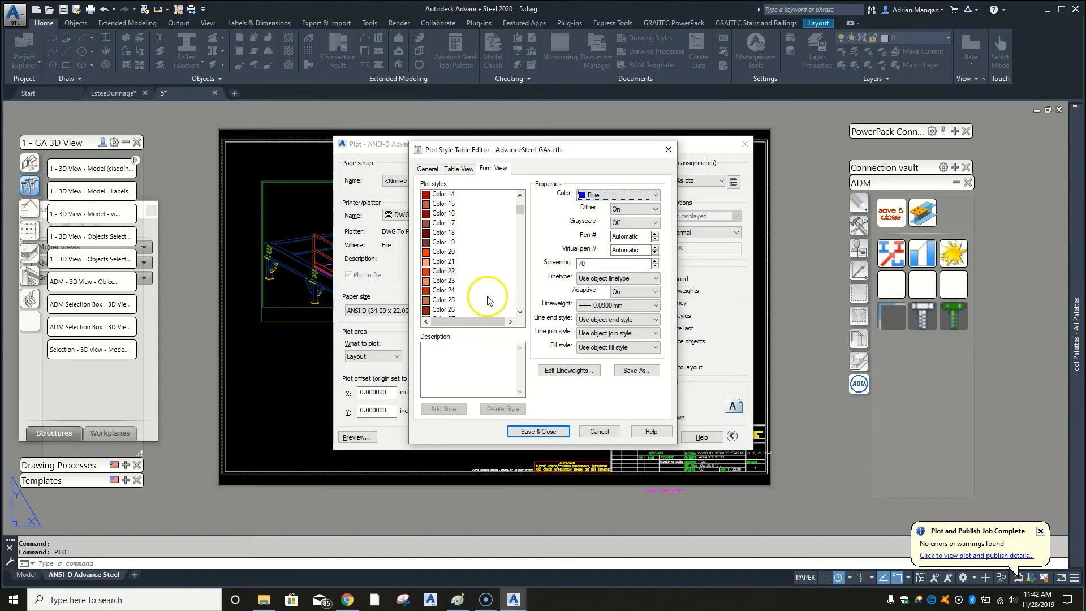
{"action": "left_click", "coordinate": [445, 271]}
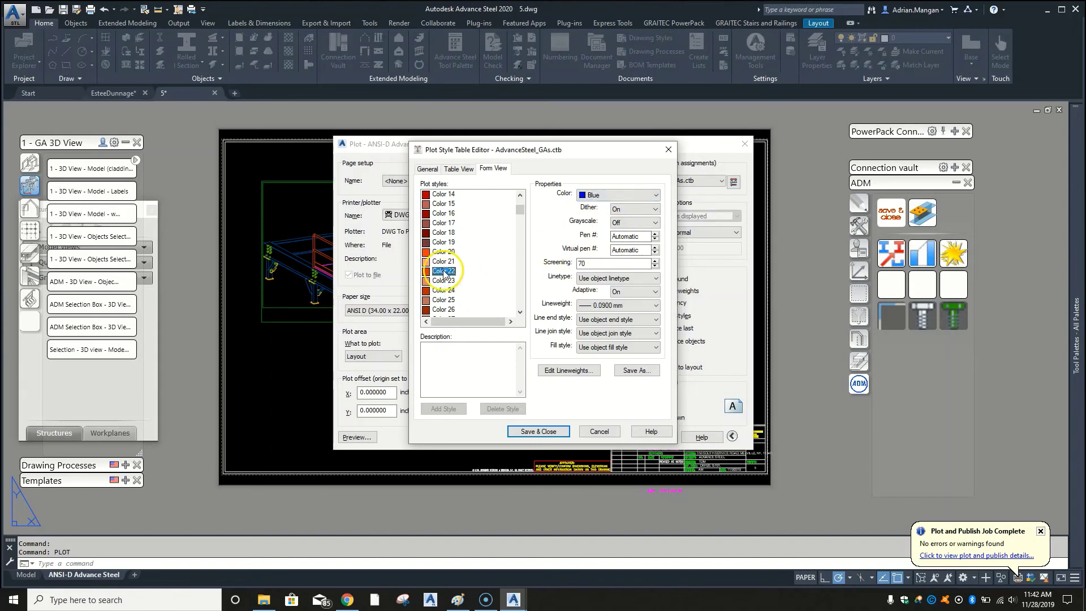
{"action": "left_click", "coordinate": [656, 196]}
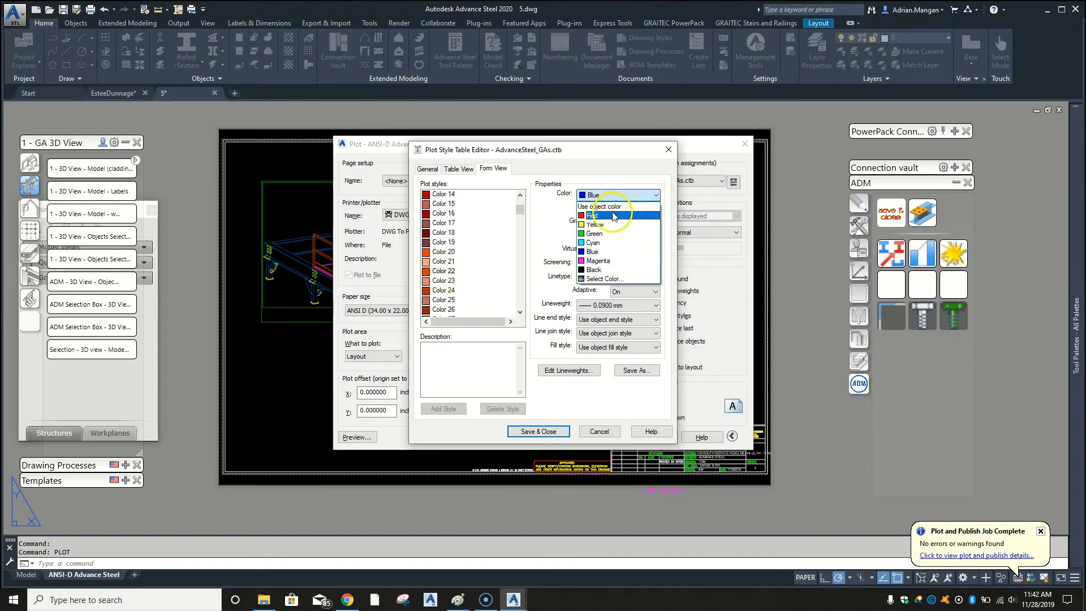
{"action": "left_click", "coordinate": [615, 210]}
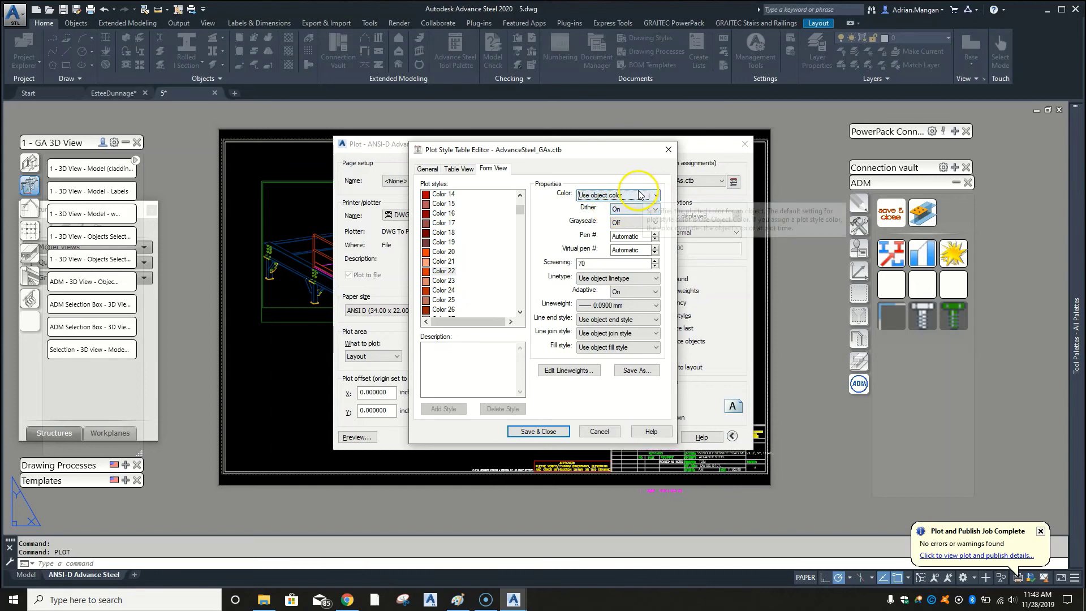
{"action": "left_click", "coordinate": [538, 432]}
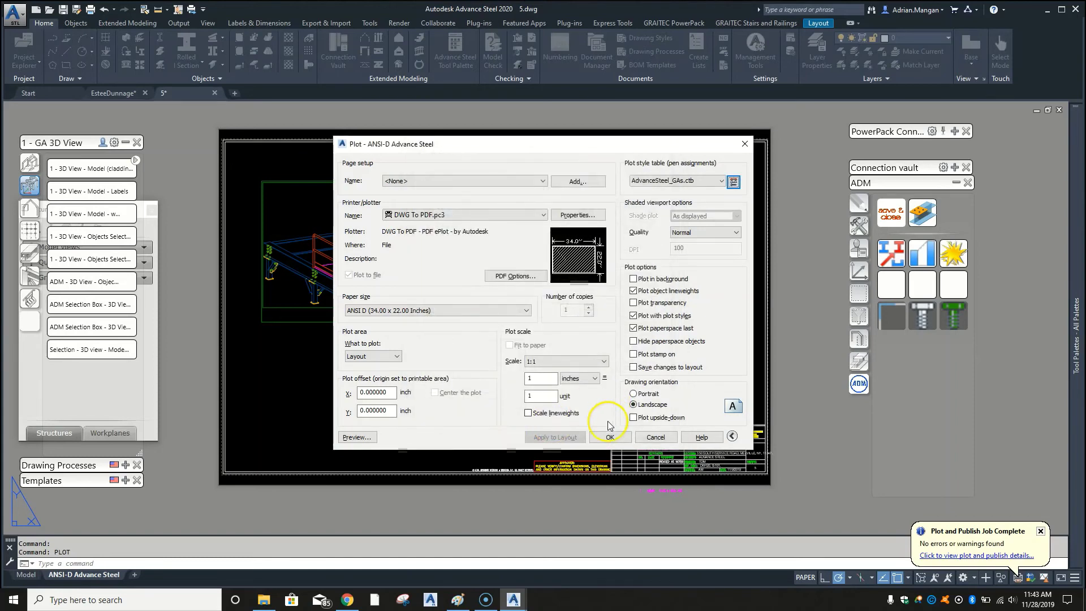
- Plot the layout with the edited styles, overwriting 5-ANSI-D Advance Steel.pdf, check the handrail color in the PDF and close the reader
{"action": "left_click", "coordinate": [605, 438]}
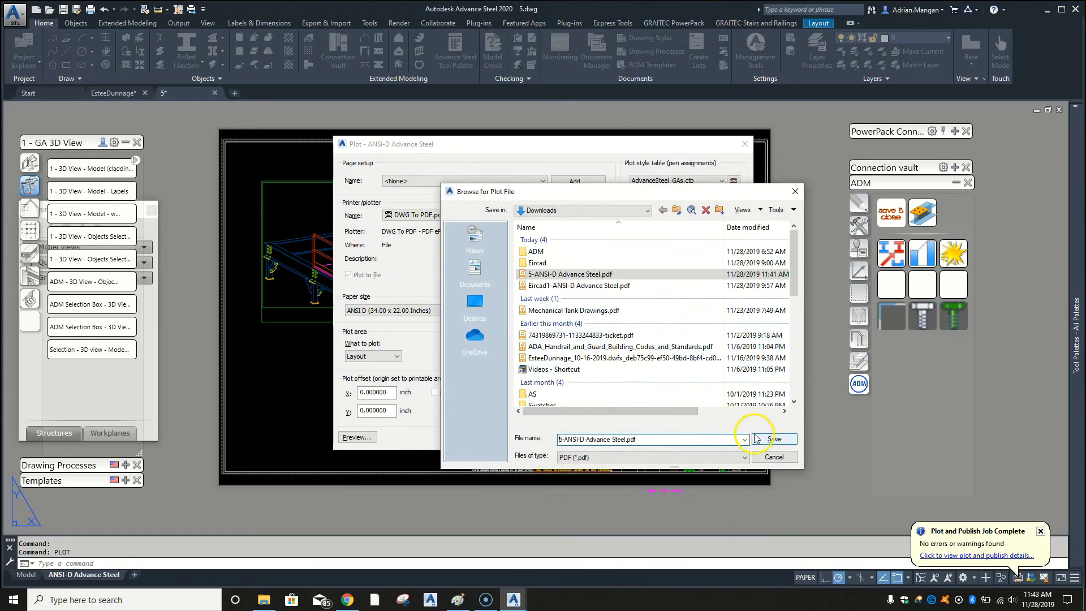
{"action": "left_click", "coordinate": [775, 439]}
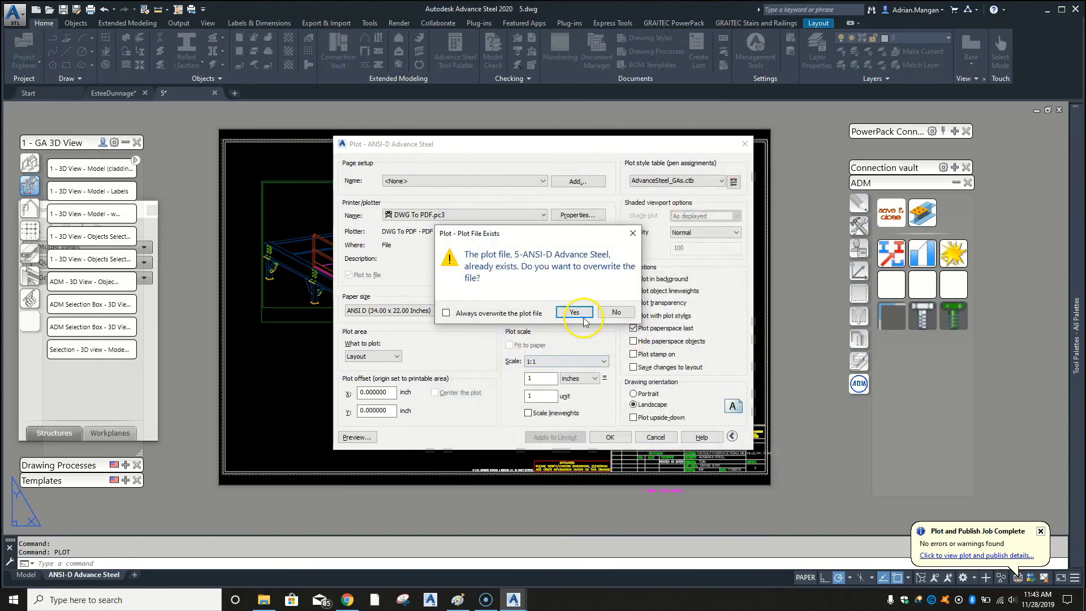
{"action": "left_click", "coordinate": [584, 319]}
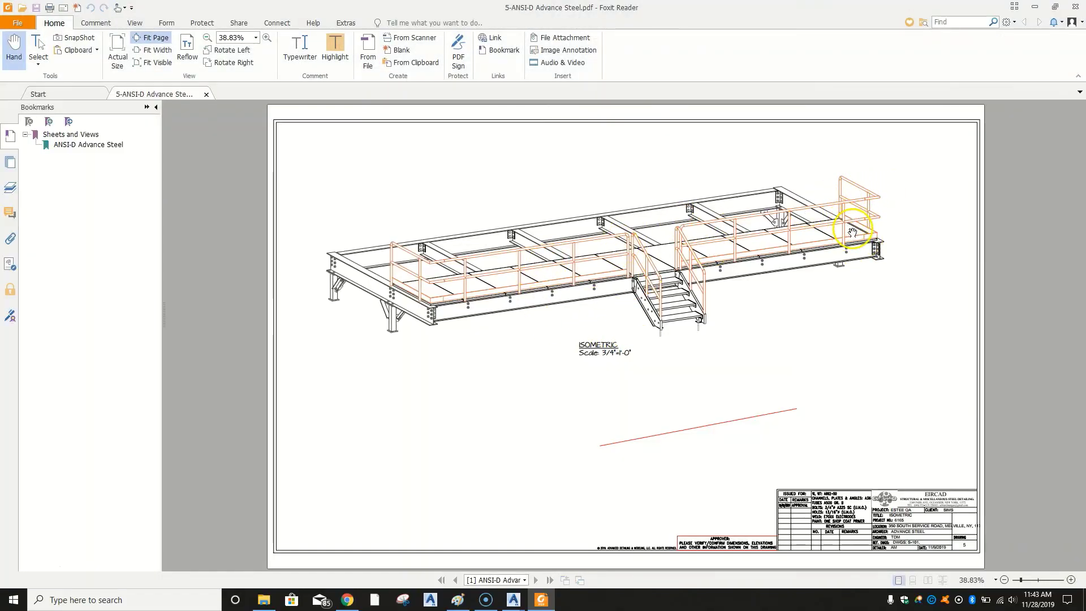
{"action": "left_click", "coordinate": [1075, 8]}
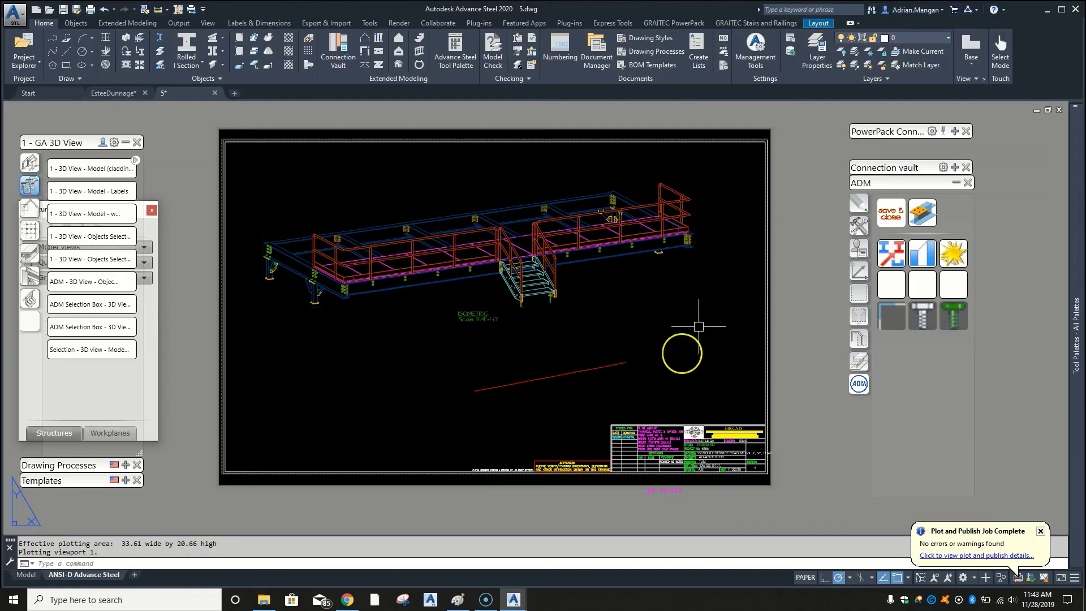
{"action": "scroll", "coordinate": [588, 223], "scroll_direction": "up", "scroll_amount": 5}
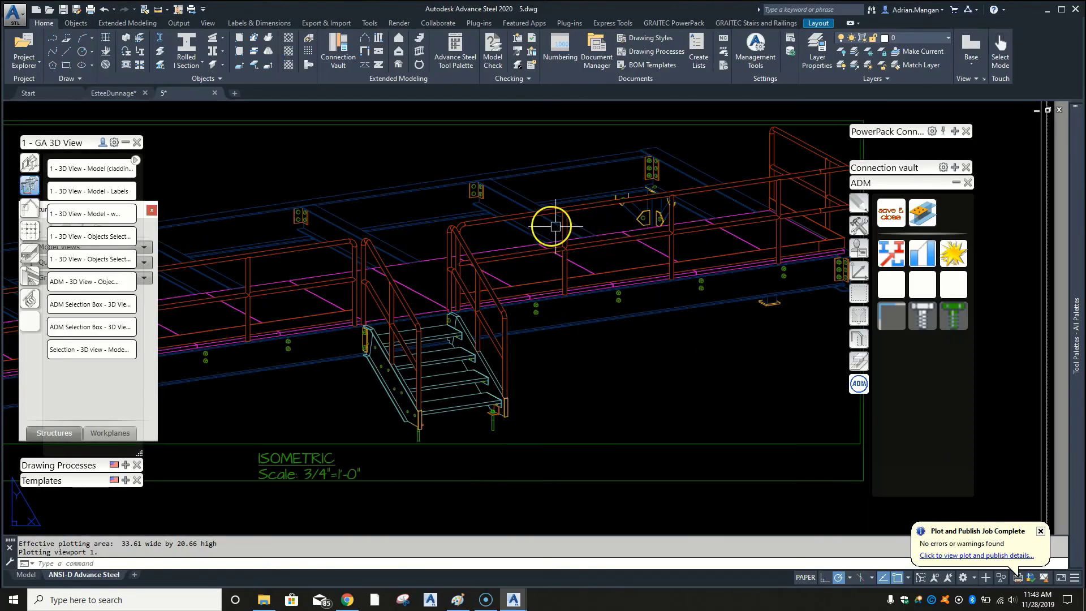
{"action": "scroll", "coordinate": [591, 198], "scroll_direction": "down", "scroll_amount": 5}
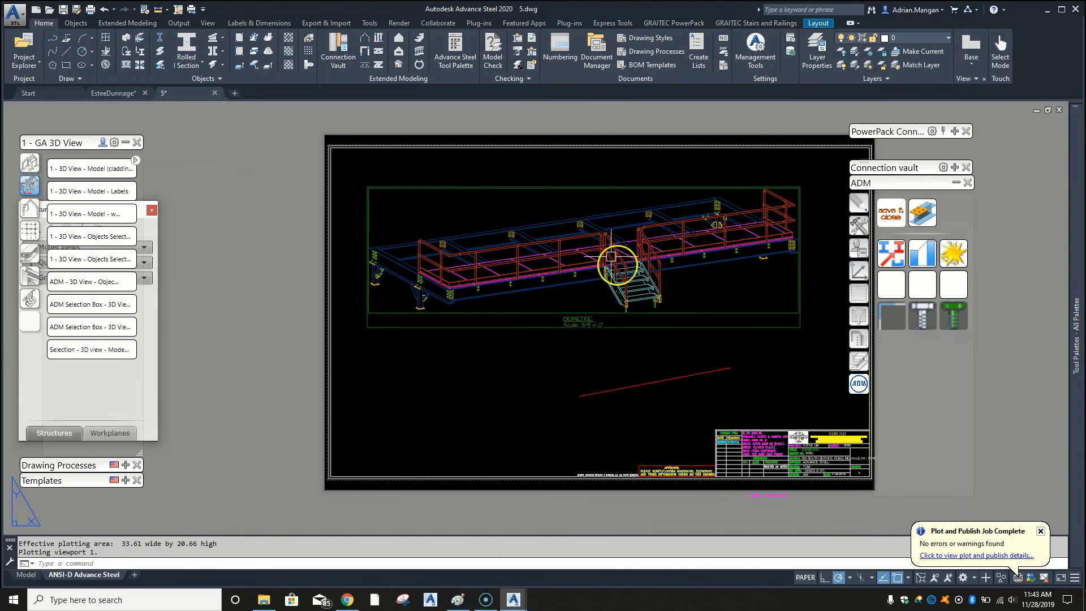
{"action": "scroll", "coordinate": [628, 245], "scroll_direction": "up", "scroll_amount": 5}
{"action": "scroll", "coordinate": [623, 244], "scroll_direction": "down", "scroll_amount": 5}
{"action": "middle_click_drag", "start_coordinate": [612, 248], "coordinate": [496, 281]}
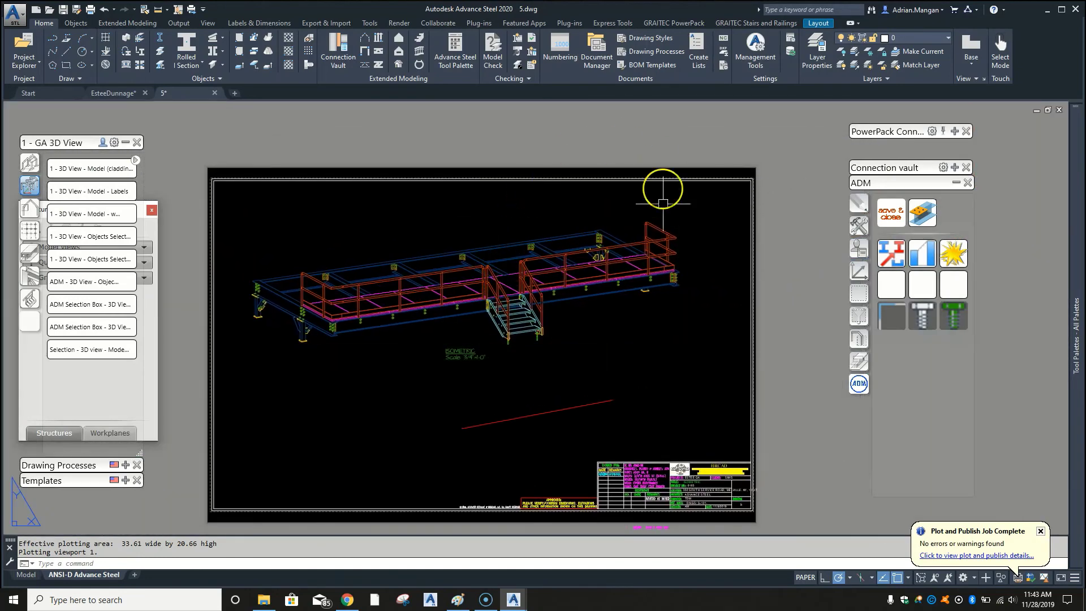
- Set Color 22 to plot as Black in the AdvanceSteel_GAs.ctb table, save the table and leave the plot settings without plotting
{"action": "type", "text": "plot"}
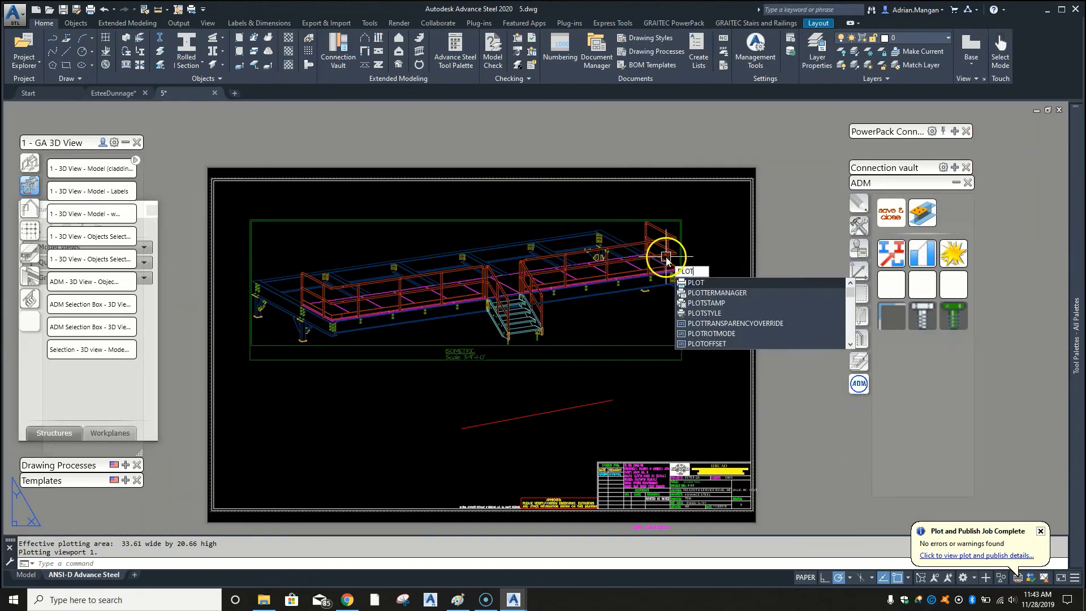
{"action": "key", "text": "Return"}
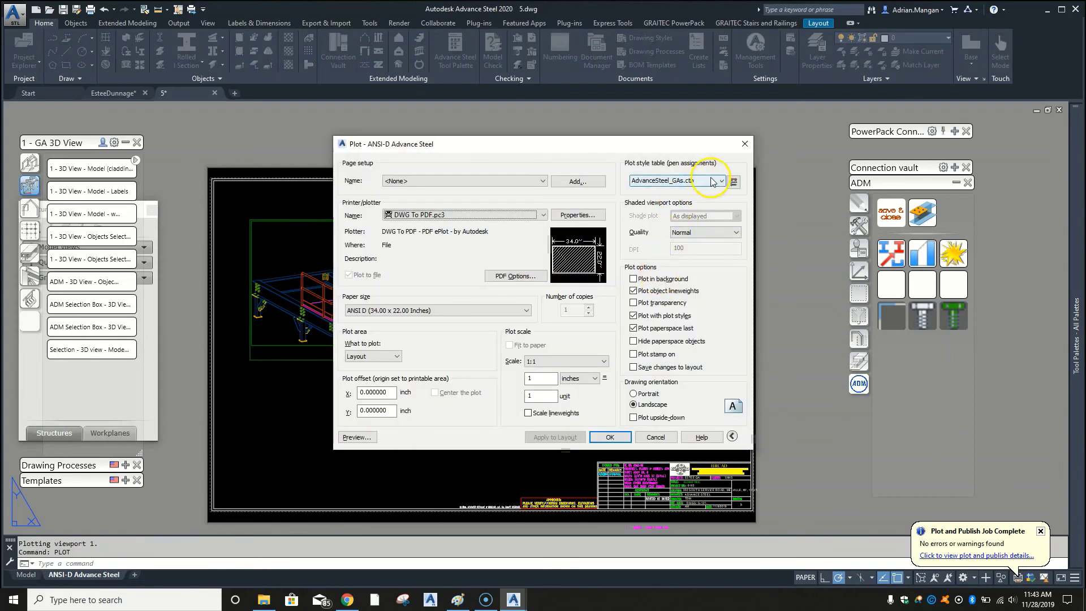
{"action": "left_click", "coordinate": [734, 181]}
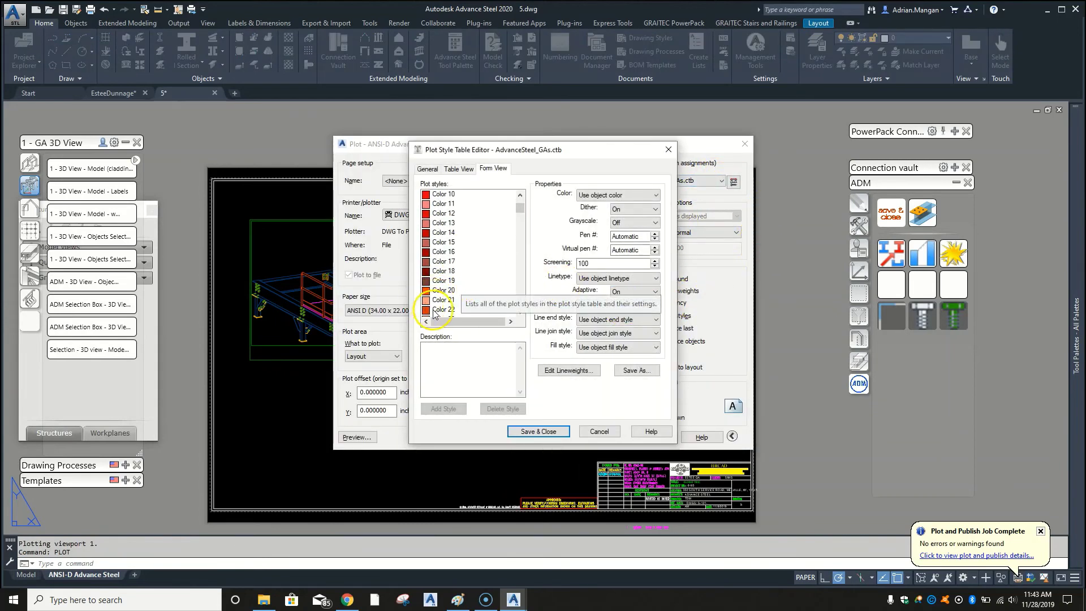
{"action": "left_click", "coordinate": [442, 310]}
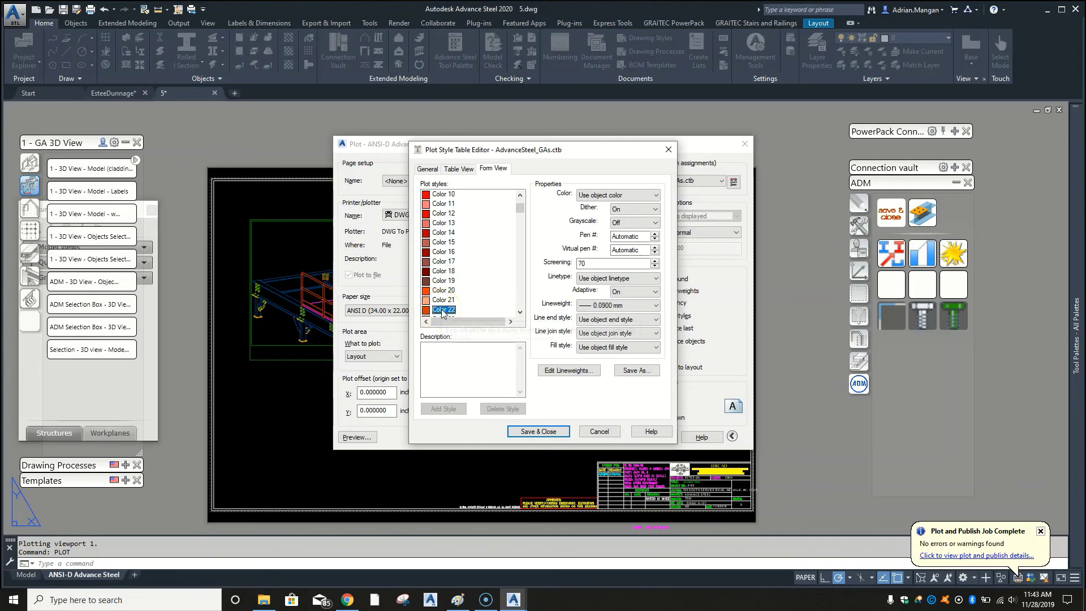
{"action": "left_click", "coordinate": [656, 195]}
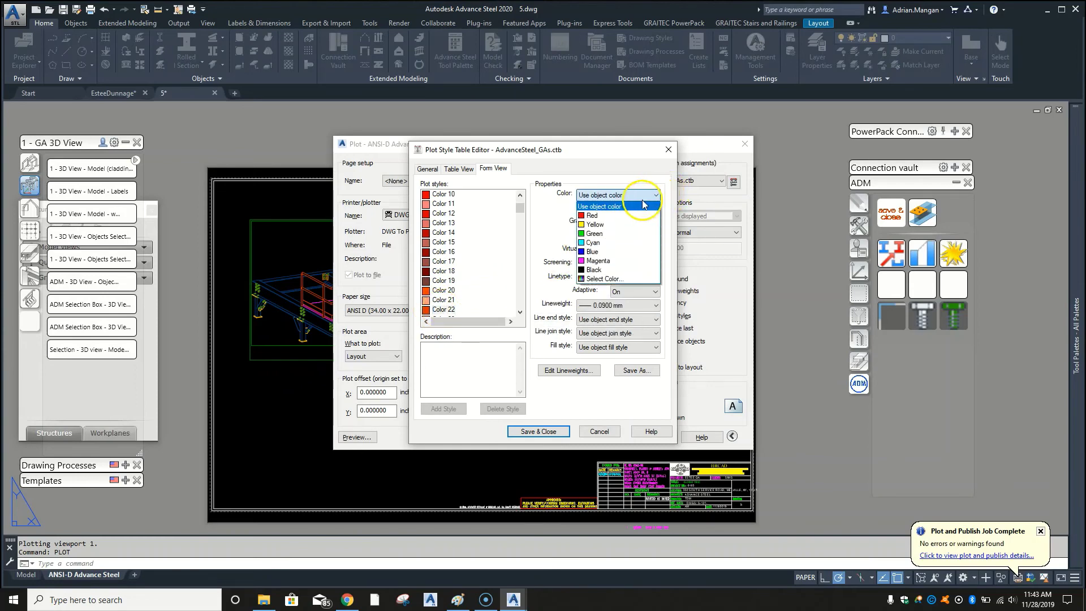
{"action": "left_click", "coordinate": [598, 270]}
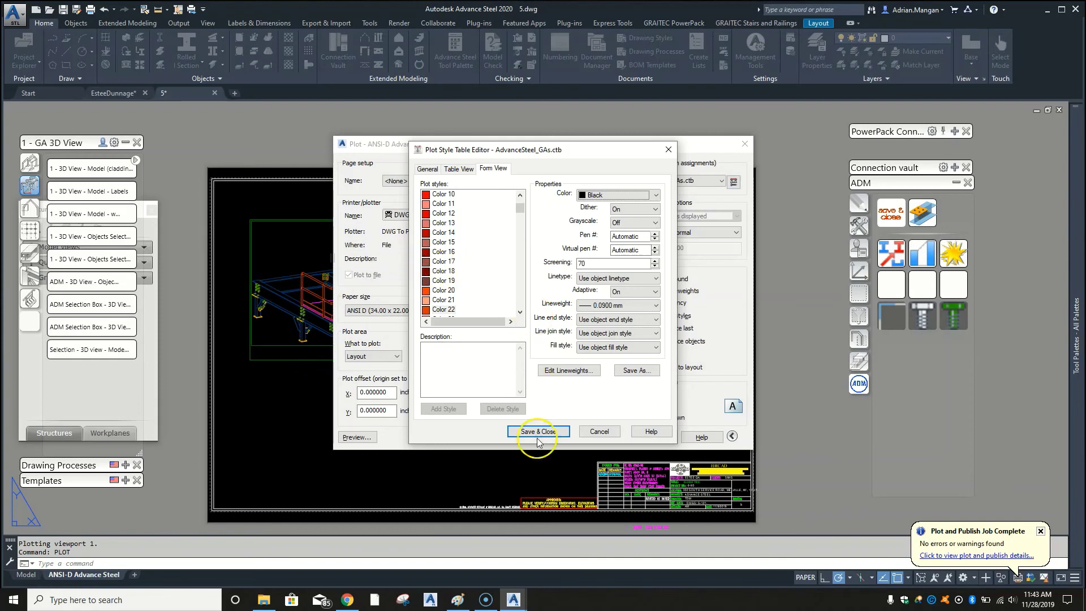
{"action": "left_click", "coordinate": [555, 432]}
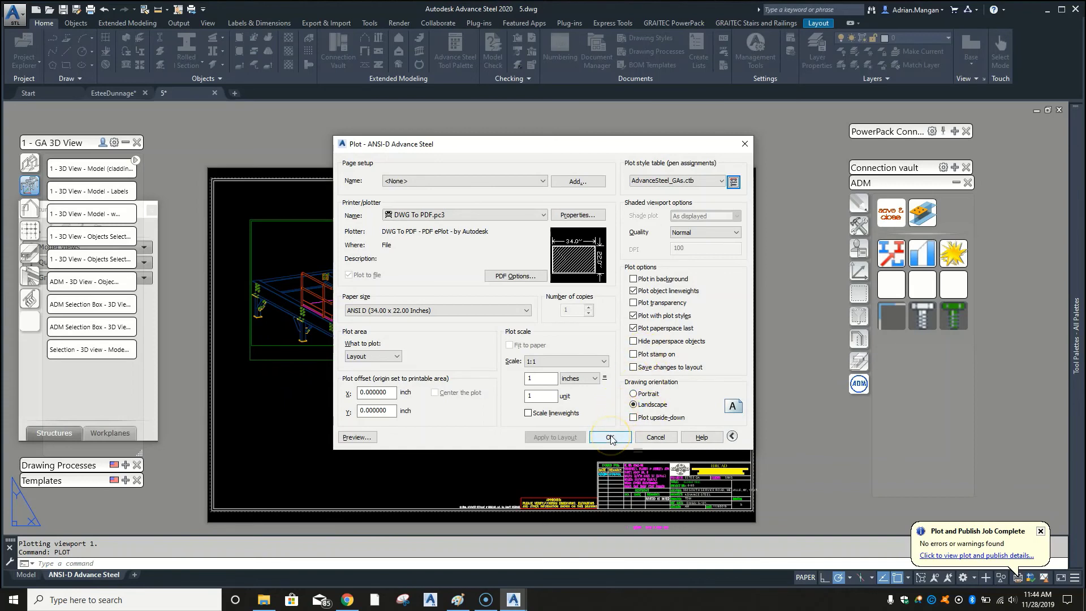
{"action": "left_click", "coordinate": [659, 437]}
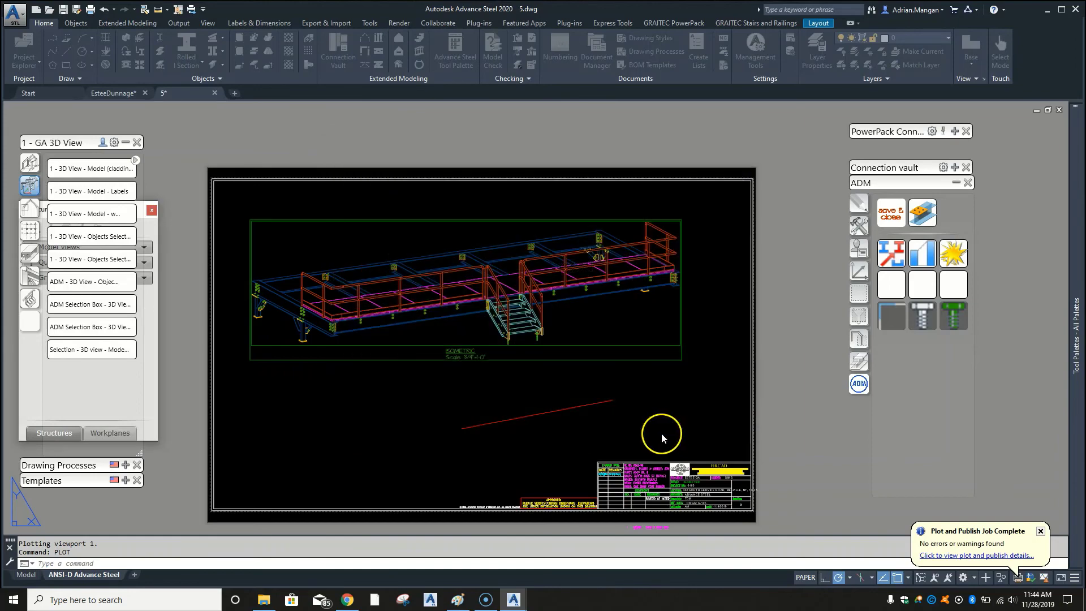
- In the EsteeDunnage model, select a bolt pair on the platform's edge beam and look up the Bolts layer's color index
{"action": "left_click", "coordinate": [118, 94]}
{"action": "scroll", "coordinate": [447, 268], "scroll_direction": "up", "scroll_amount": 3}
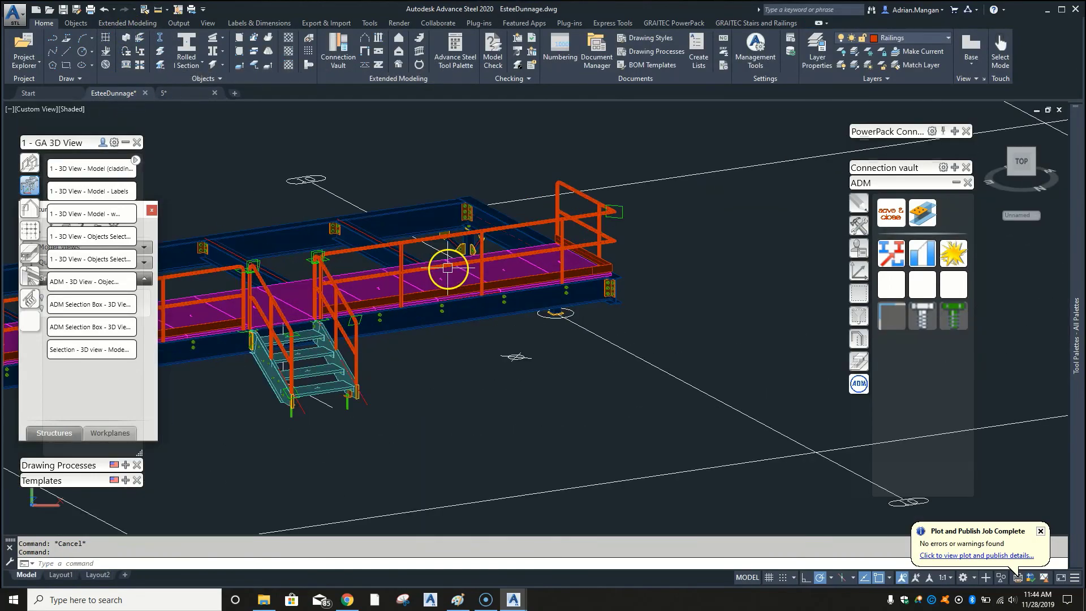
{"action": "scroll", "coordinate": [447, 269], "scroll_direction": "up", "scroll_amount": 1}
{"action": "scroll", "coordinate": [428, 320], "scroll_direction": "up", "scroll_amount": 3}
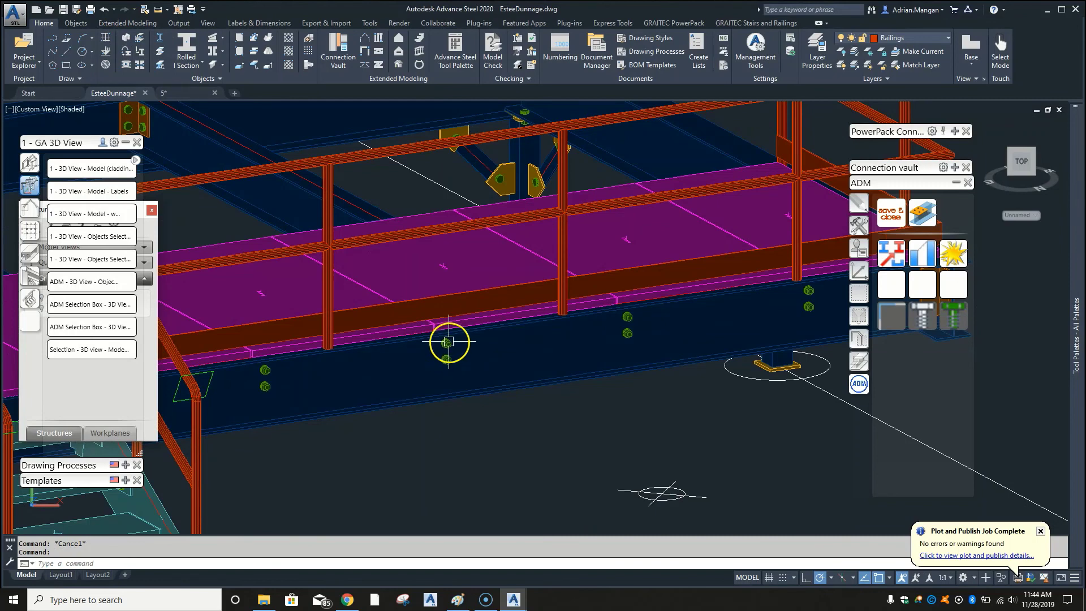
{"action": "left_click", "coordinate": [449, 341]}
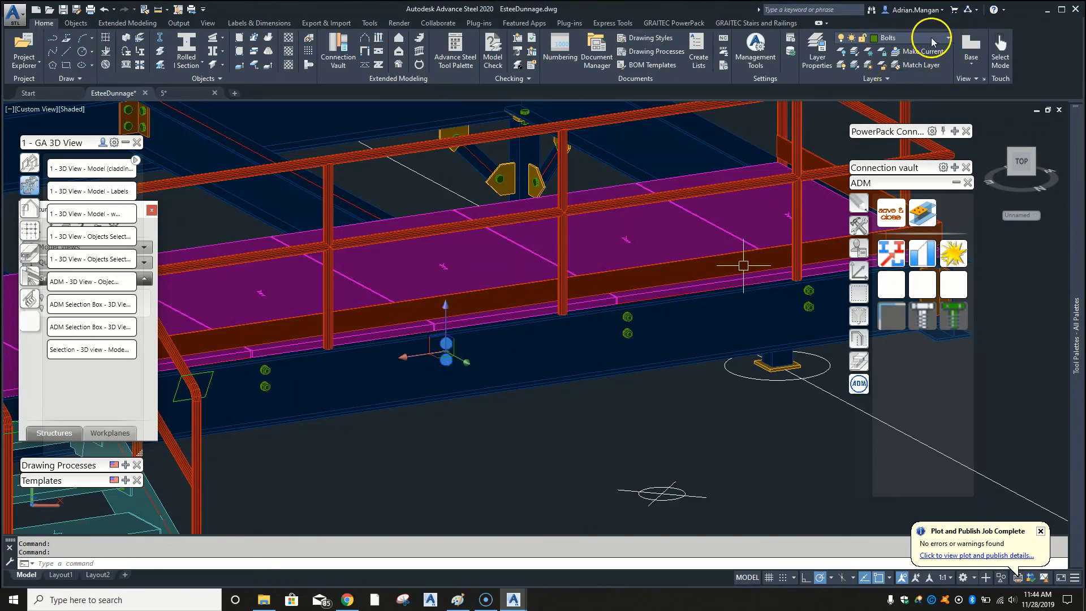
{"action": "left_click", "coordinate": [949, 38]}
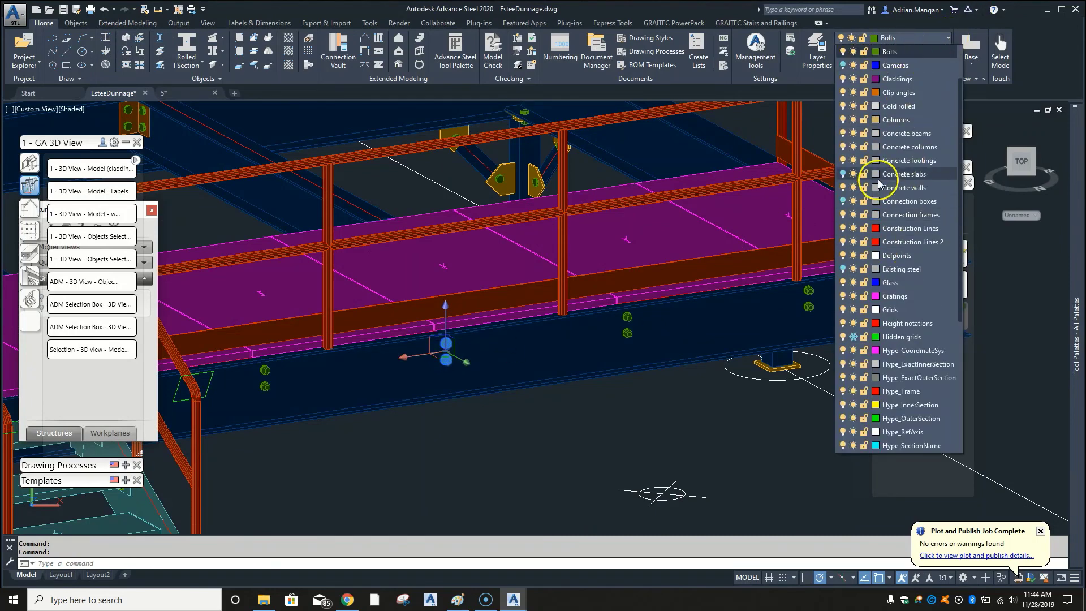
{"action": "left_click", "coordinate": [876, 50]}
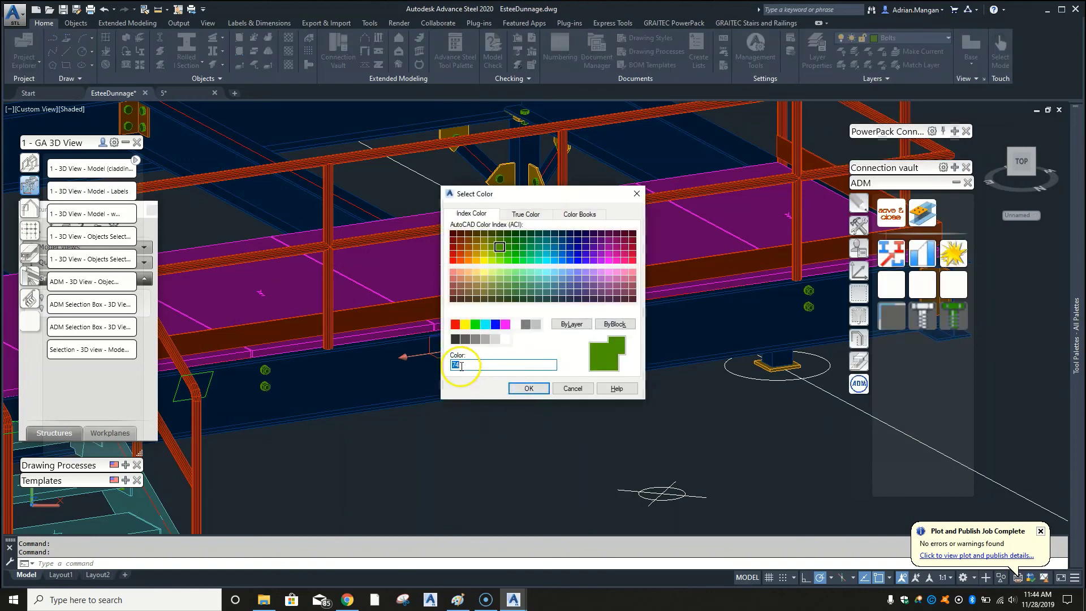
{"action": "left_click", "coordinate": [528, 388]}
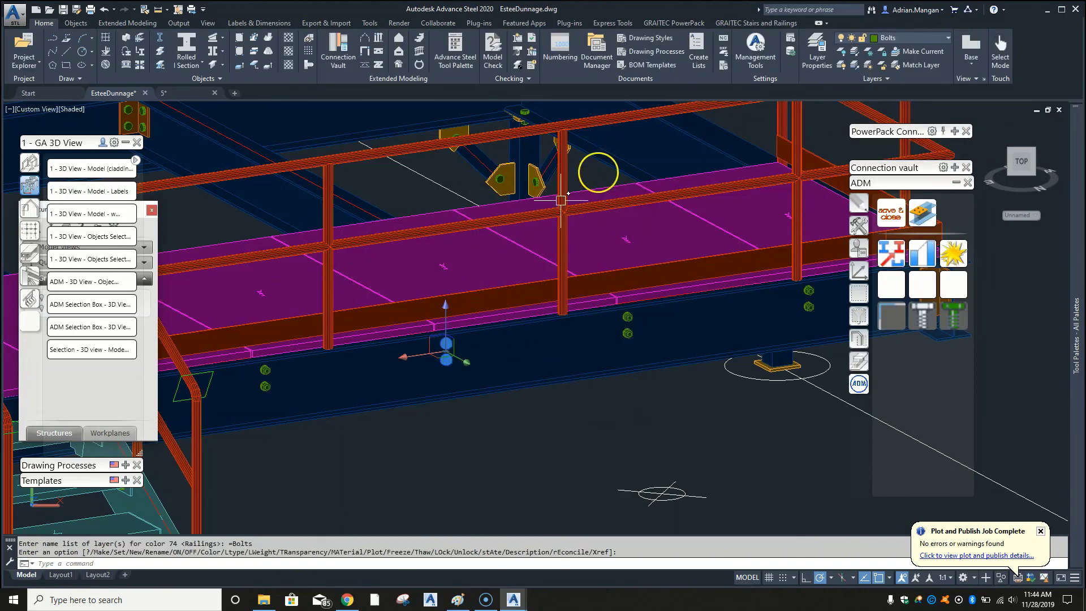
{"action": "key", "text": "Escape"}
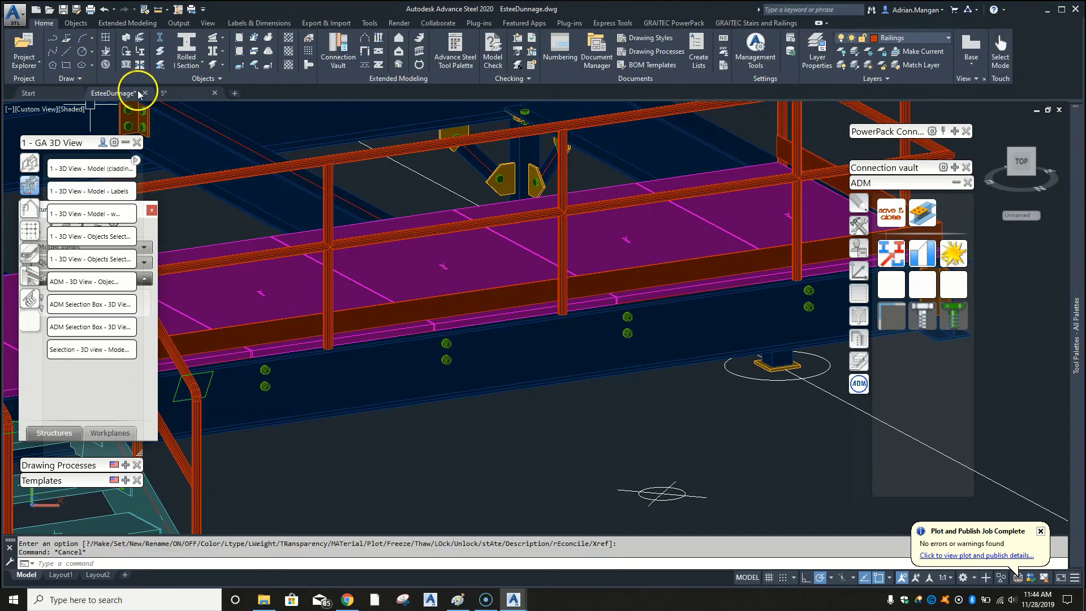
- In drawing 5's plot settings, set Color 74 of AdvanceSteel_GAs.ctb to plot as true color 143,143,143 and save the table
{"action": "left_click", "coordinate": [185, 92]}
{"action": "scroll", "coordinate": [502, 295], "scroll_direction": "up", "scroll_amount": 5}
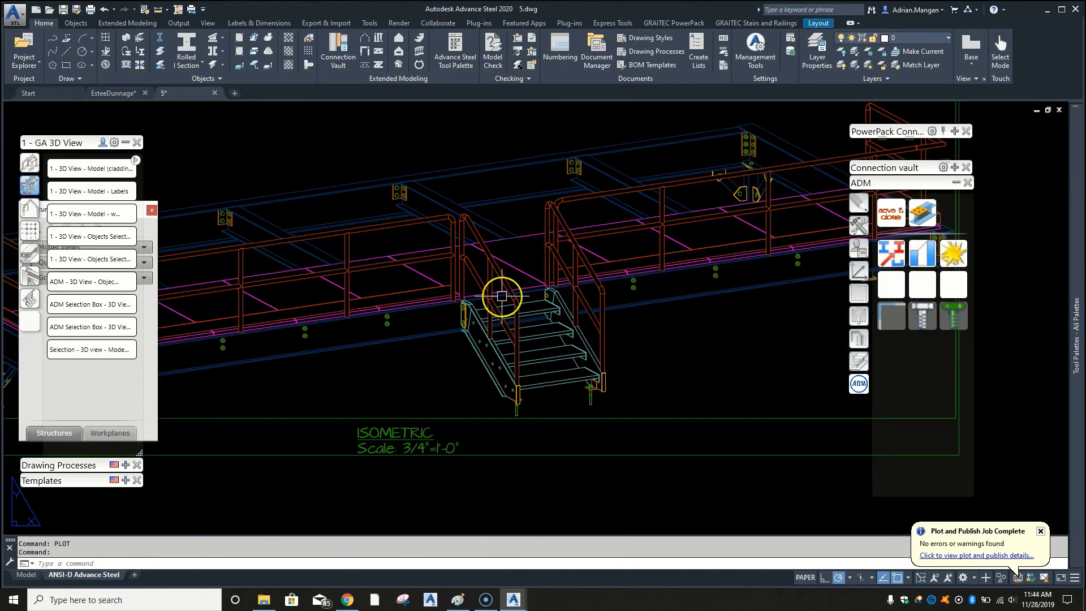
{"action": "type", "text": "PLO"}
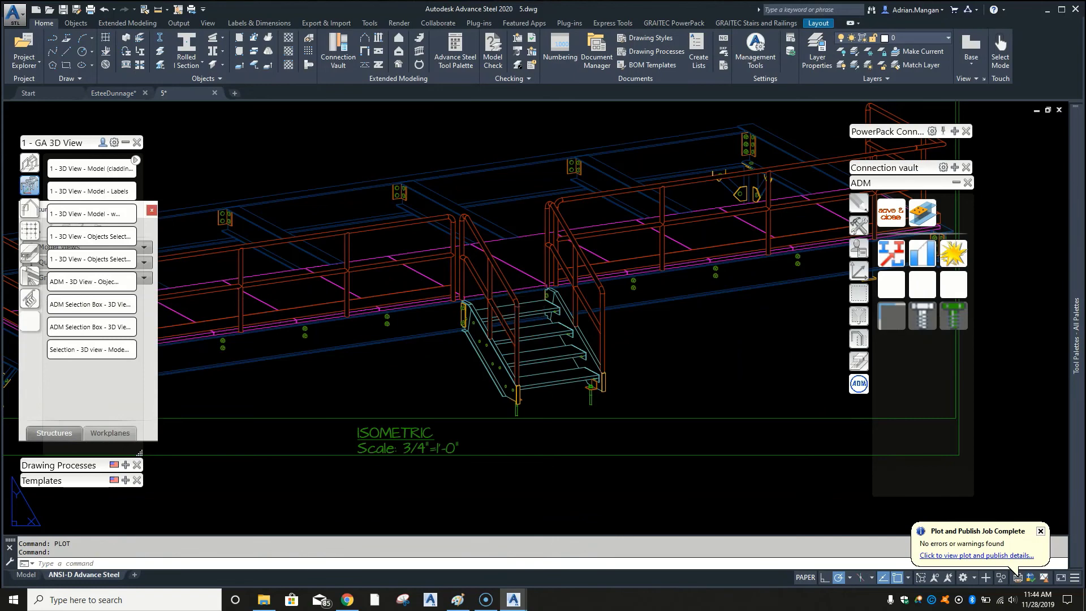
{"action": "key", "text": "Return"}
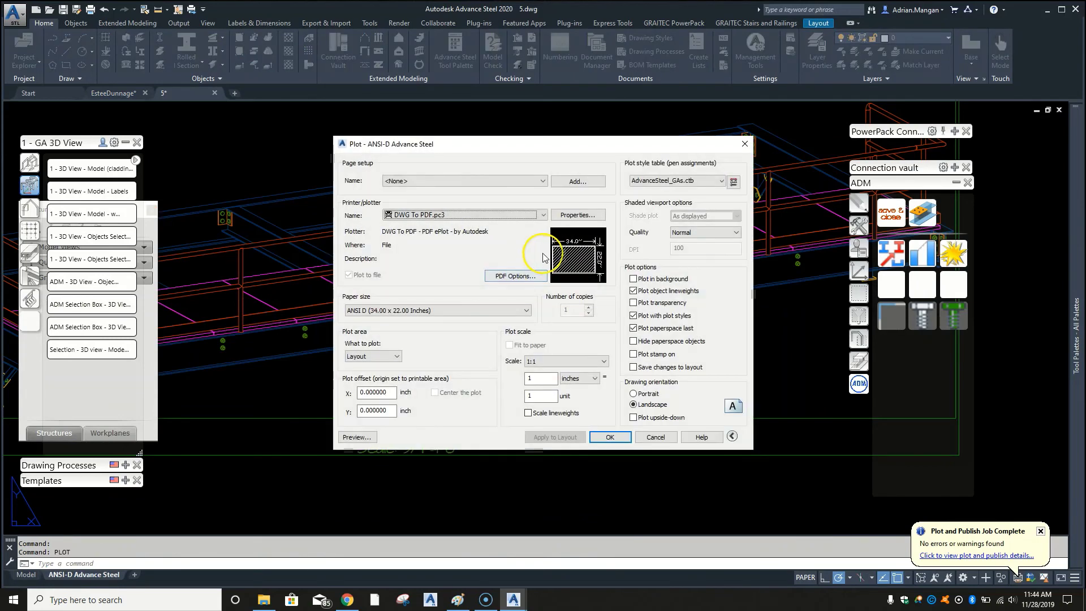
{"action": "left_click", "coordinate": [733, 182]}
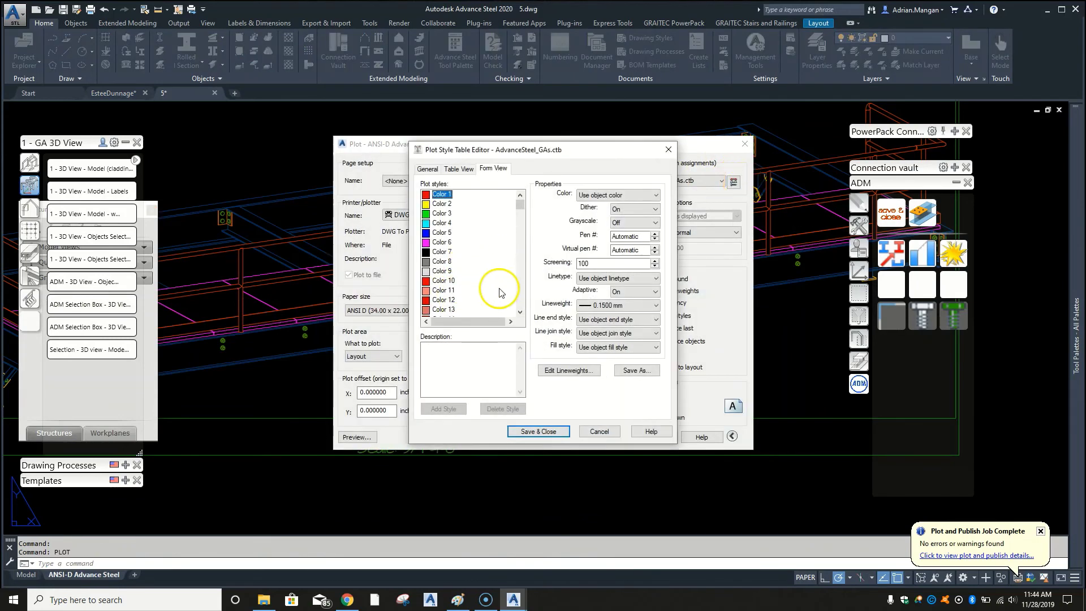
{"action": "scroll", "coordinate": [519, 294], "scroll_direction": "down", "scroll_amount": 20}
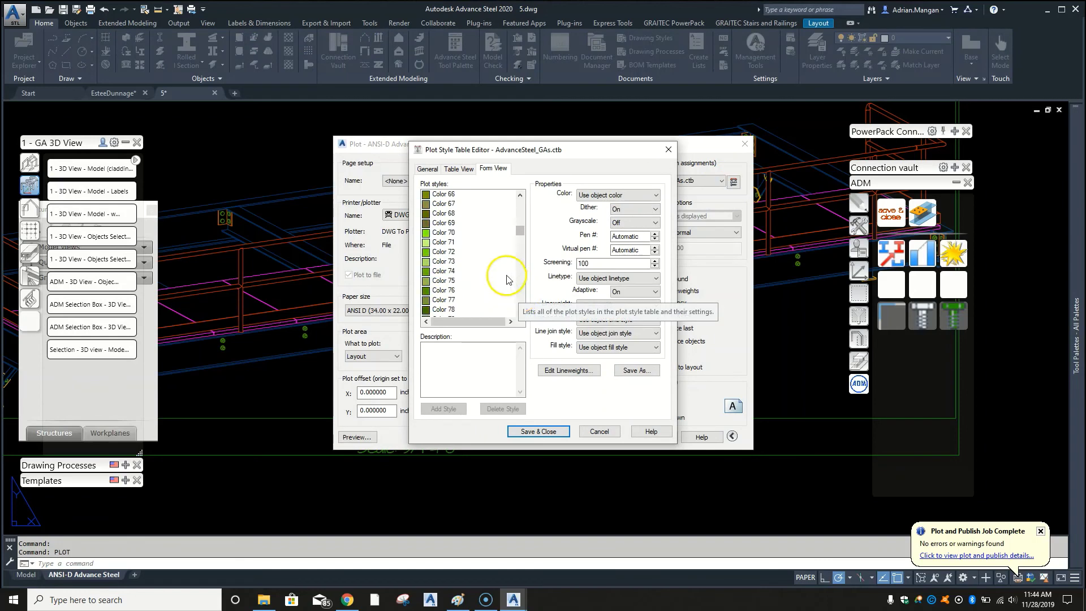
{"action": "left_click", "coordinate": [439, 273]}
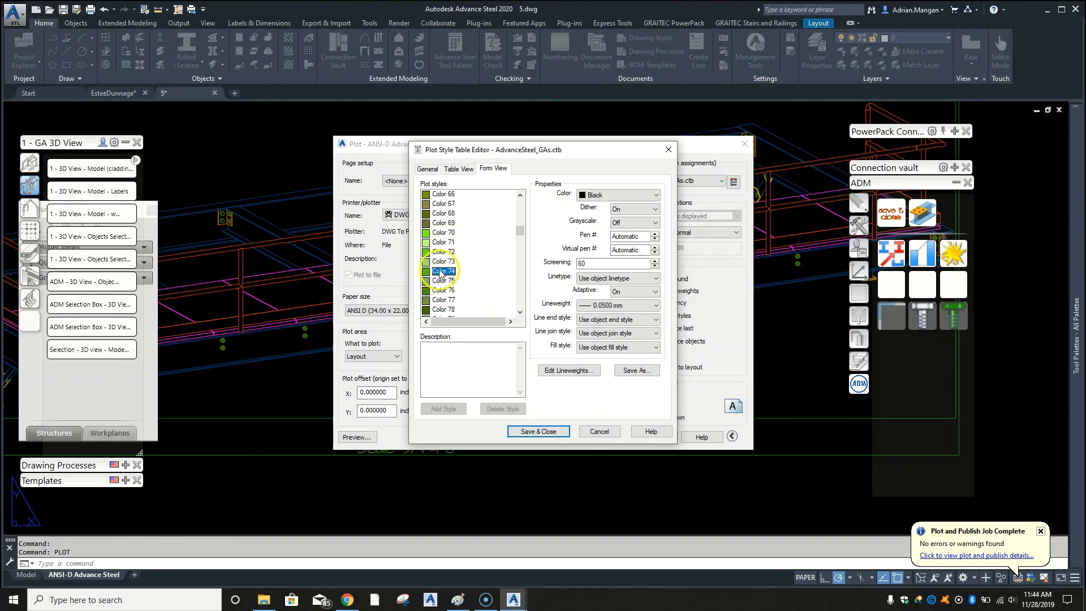
{"action": "left_click", "coordinate": [656, 198]}
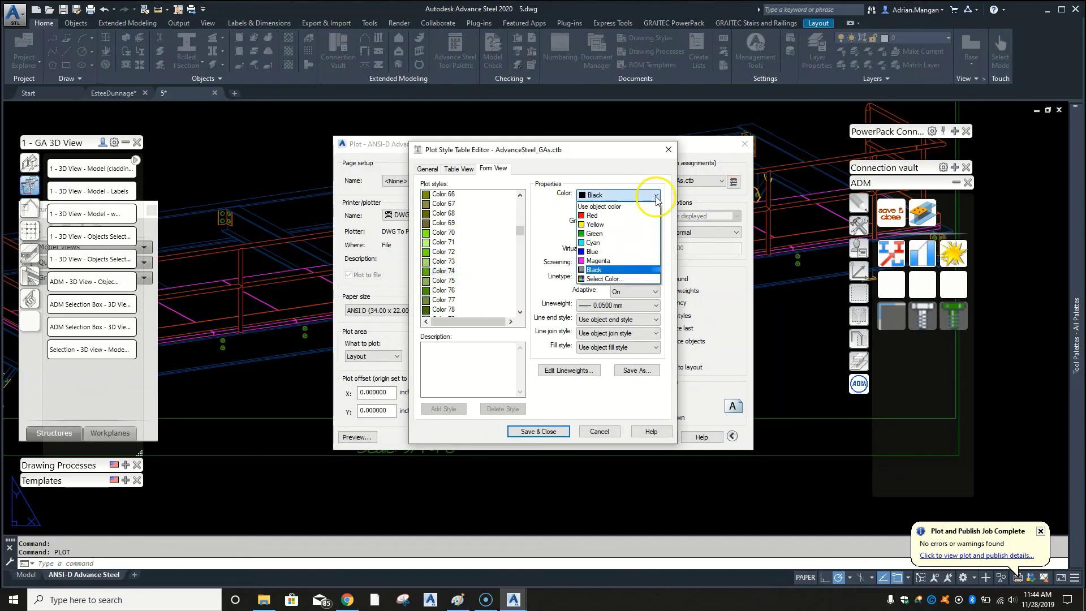
{"action": "left_click", "coordinate": [604, 280]}
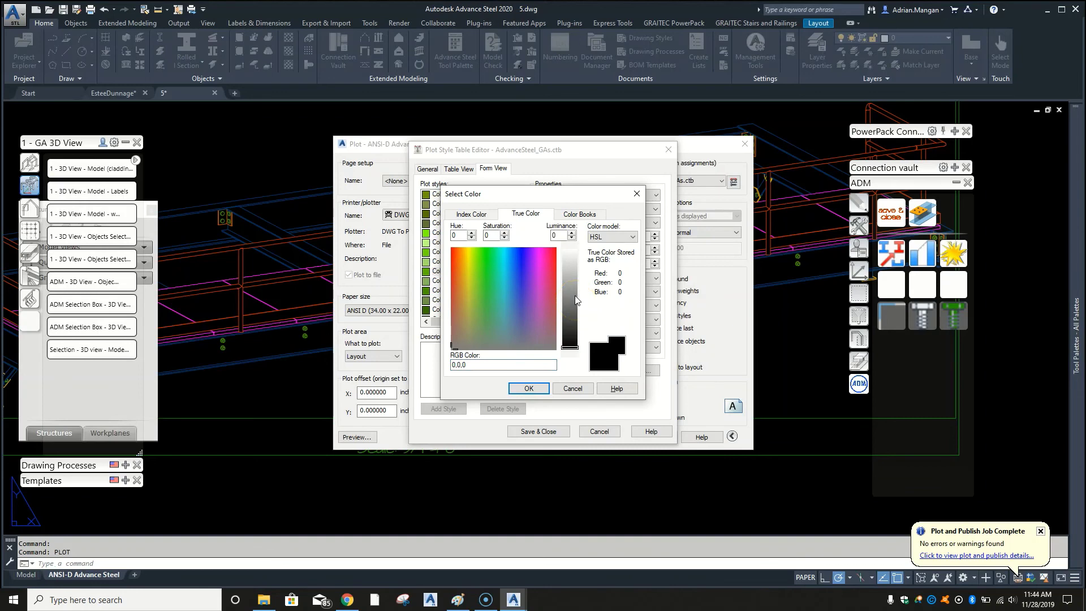
{"action": "left_click", "coordinate": [571, 293]}
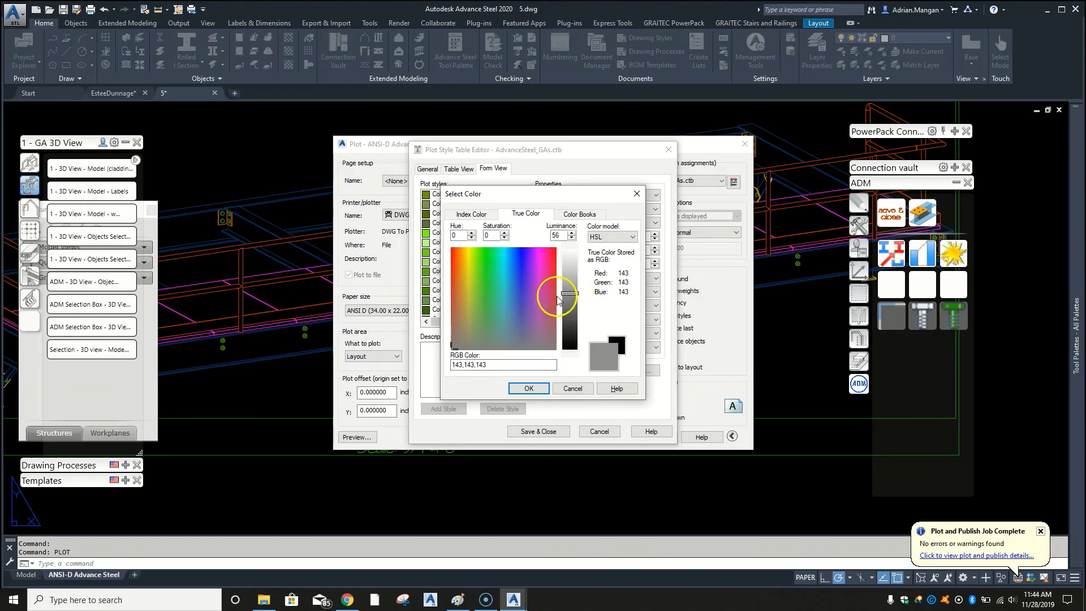
{"action": "left_click", "coordinate": [538, 391]}
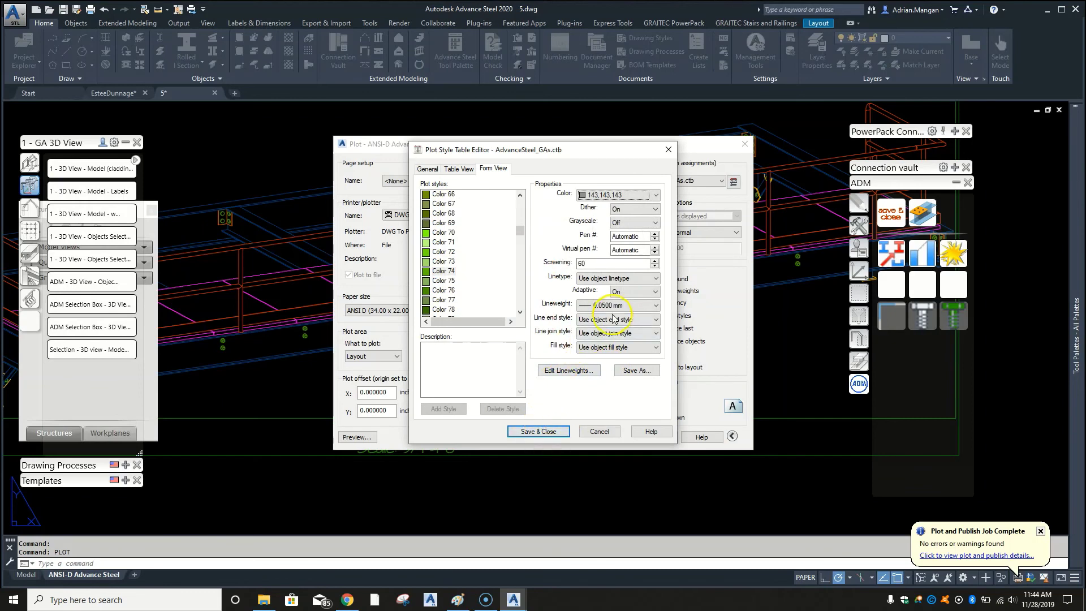
{"action": "left_click", "coordinate": [551, 430]}
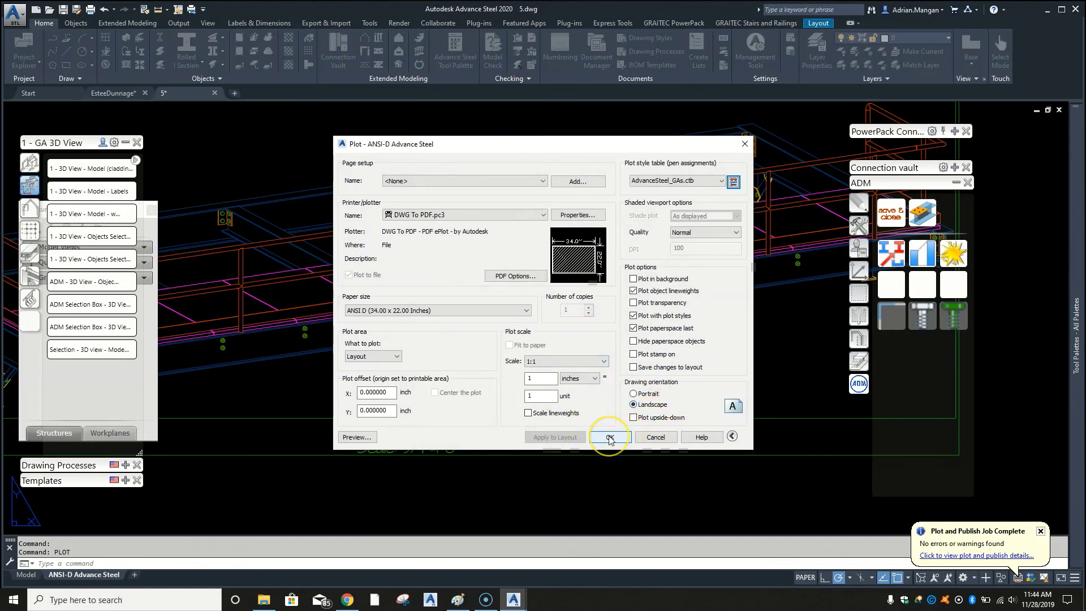
- Plot the ANSI-D Advance Steel layout to PDF, overwriting 5-ANSI-D Advance Steel.pdf in Downloads
{"action": "left_click", "coordinate": [609, 436]}
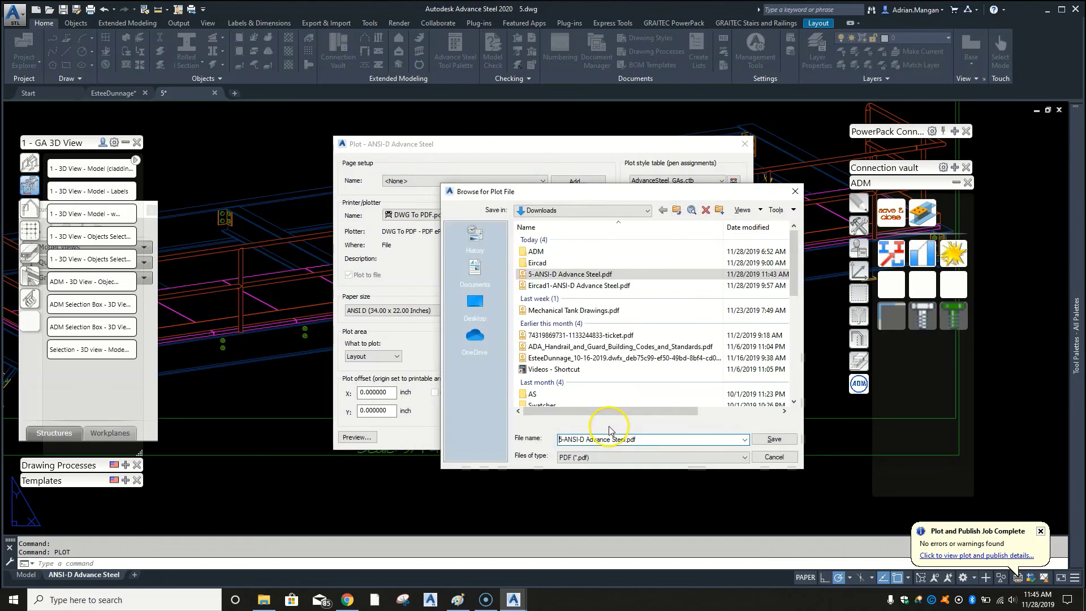
{"action": "left_click", "coordinate": [773, 439]}
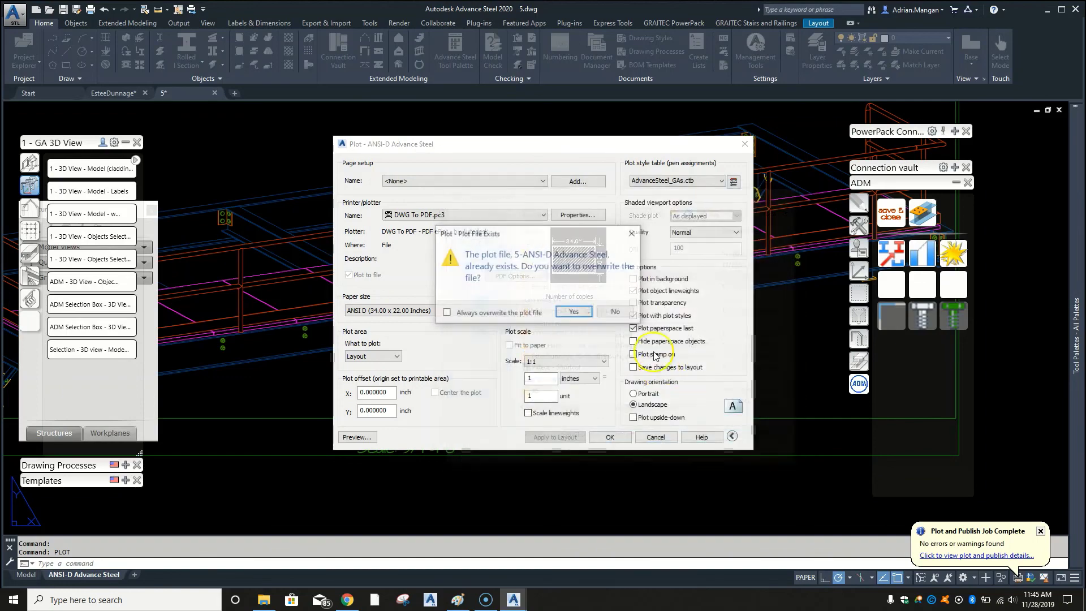
{"action": "left_click", "coordinate": [577, 310]}
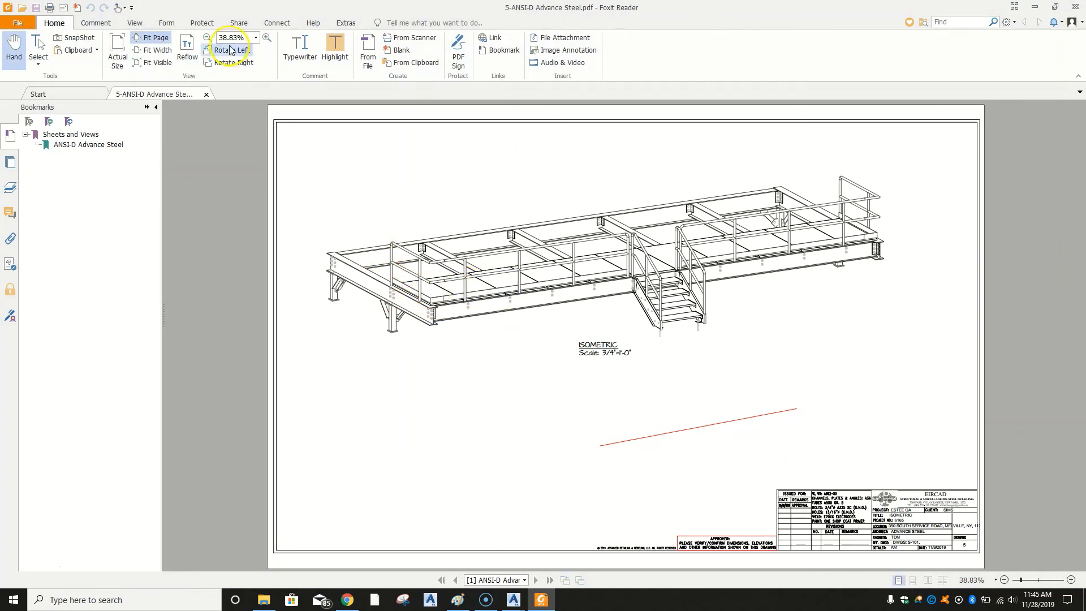
- Examine the plotted bolts along the platform beams at 200% in the PDF, then close the file and the reader
{"action": "left_click", "coordinate": [266, 37]}
{"action": "left_click", "coordinate": [266, 38]}
{"action": "left_click", "coordinate": [266, 37]}
{"action": "left_click", "coordinate": [267, 37]}
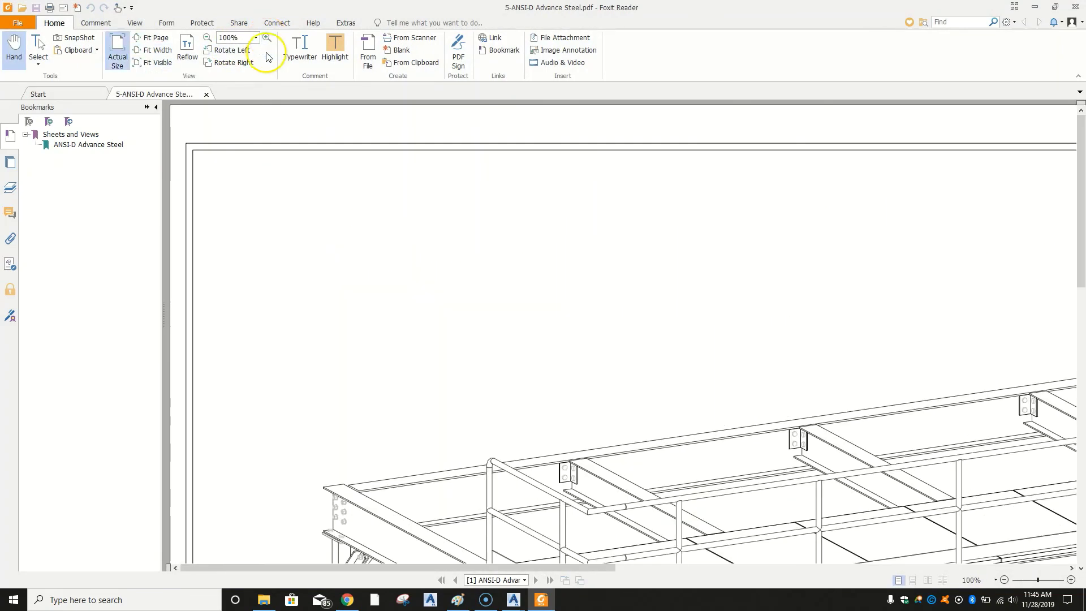
{"action": "scroll", "coordinate": [412, 182], "scroll_direction": "down", "scroll_amount": 3}
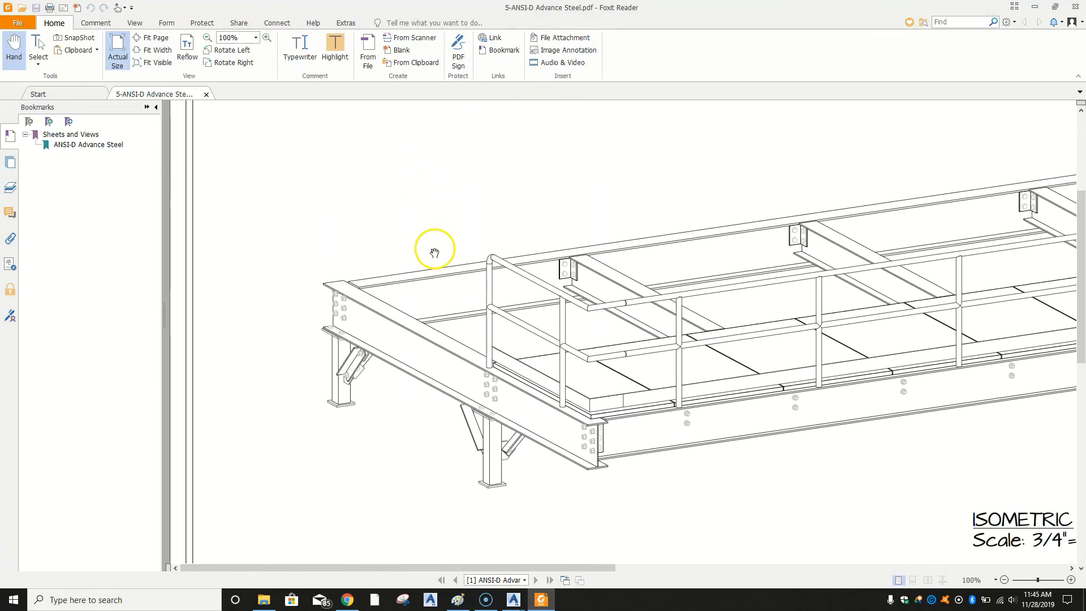
{"action": "scroll", "coordinate": [431, 249], "scroll_direction": "down", "scroll_amount": 3}
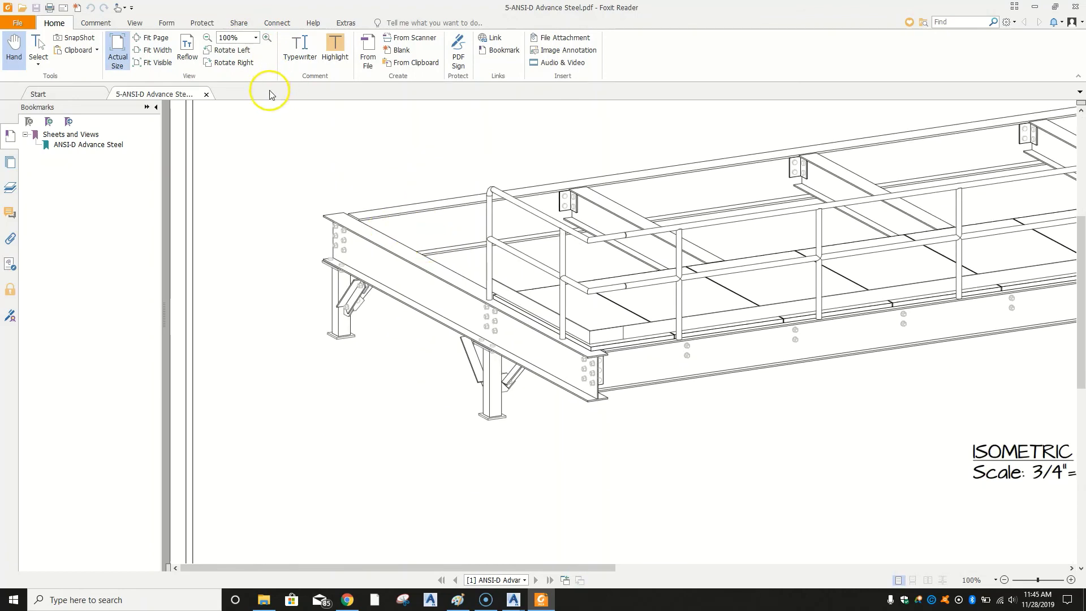
{"action": "left_click", "coordinate": [267, 37]}
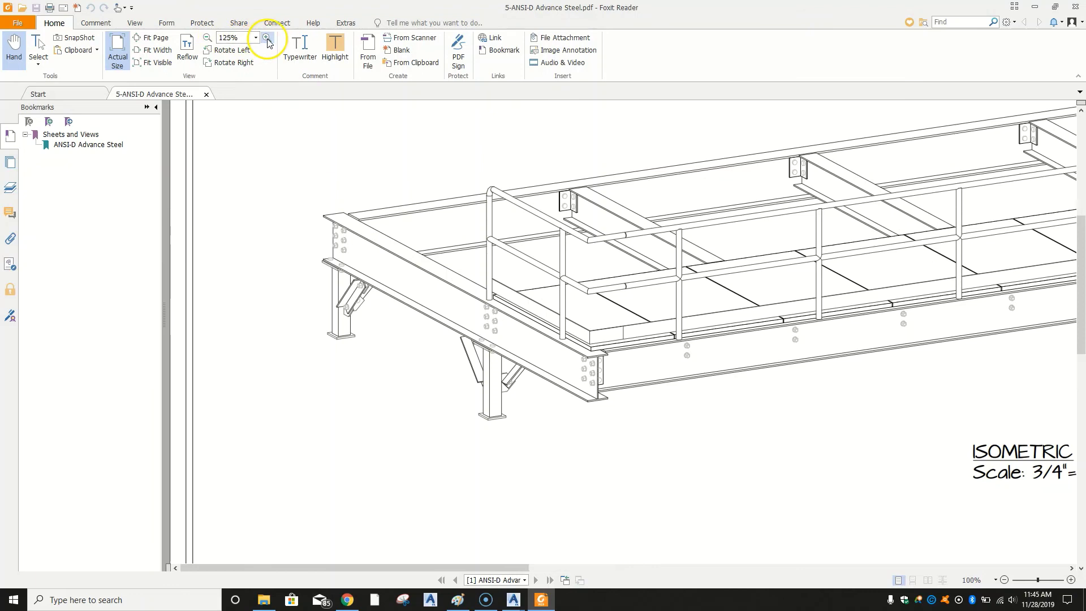
{"action": "left_click", "coordinate": [267, 38]}
{"action": "left_click", "coordinate": [266, 37]}
{"action": "scroll", "coordinate": [302, 67], "scroll_direction": "down", "scroll_amount": 2}
{"action": "scroll", "coordinate": [726, 281], "scroll_direction": "down", "scroll_amount": 5}
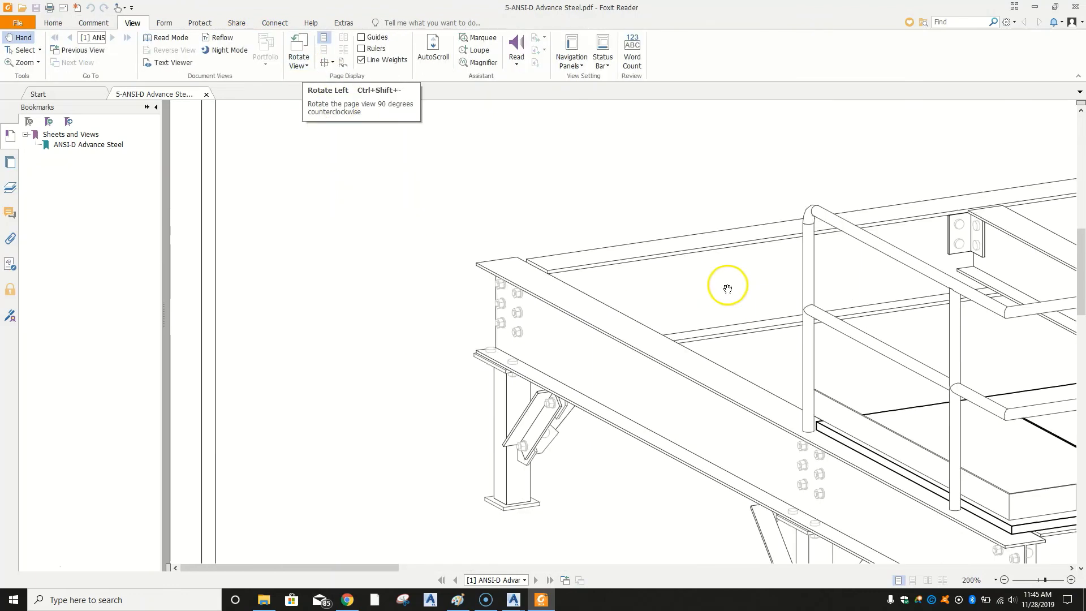
{"action": "middle_click", "coordinate": [723, 281]}
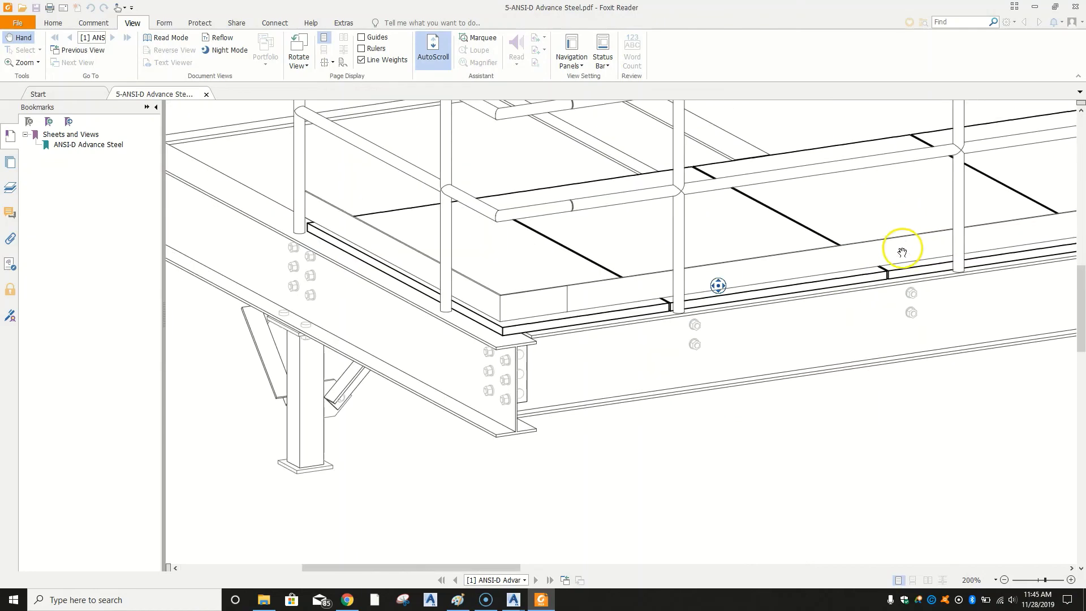
{"action": "left_click", "coordinate": [896, 246]}
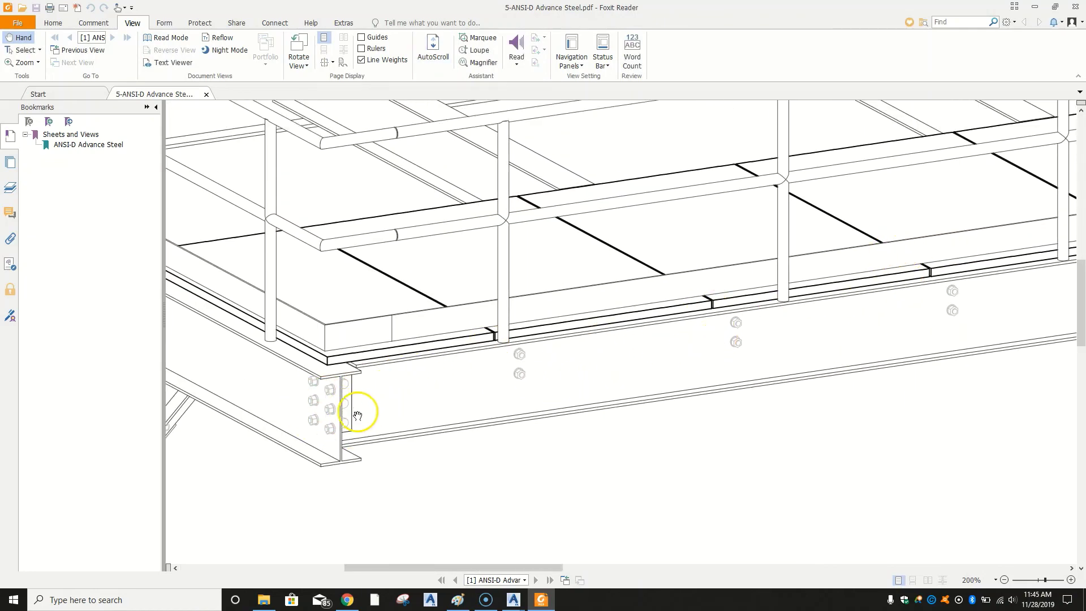
{"action": "scroll", "coordinate": [534, 401], "scroll_direction": "down", "scroll_amount": 1}
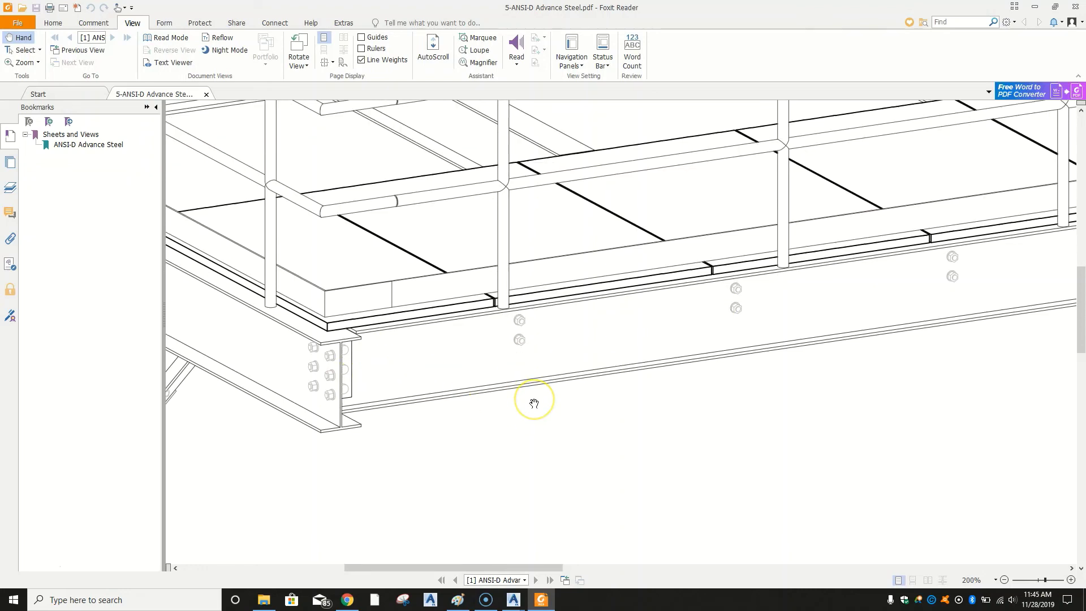
{"action": "scroll", "coordinate": [534, 403], "scroll_direction": "up", "scroll_amount": 2}
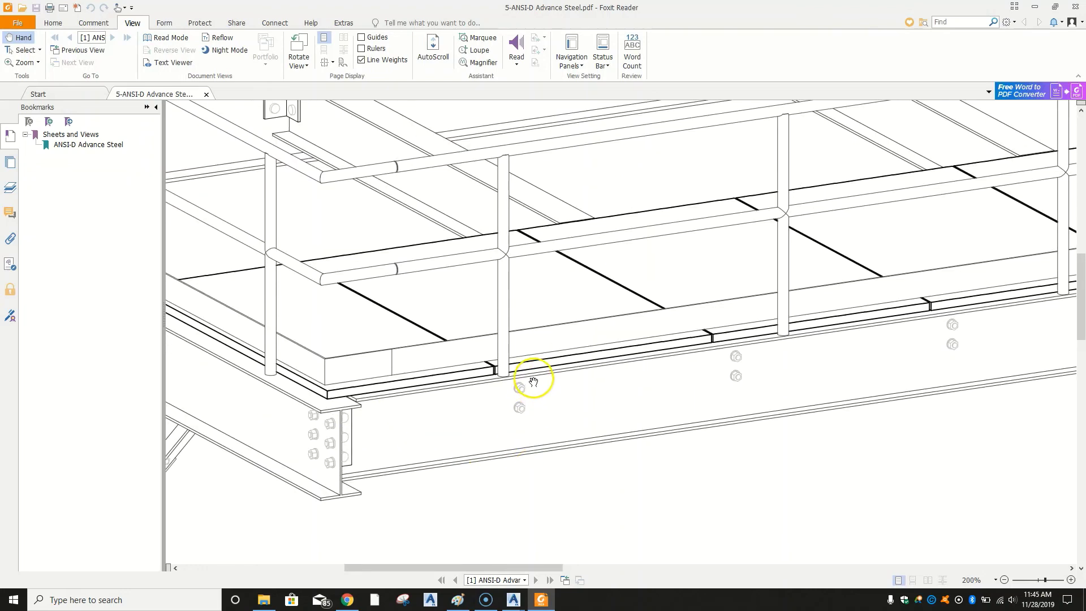
{"action": "left_click", "coordinate": [206, 95]}
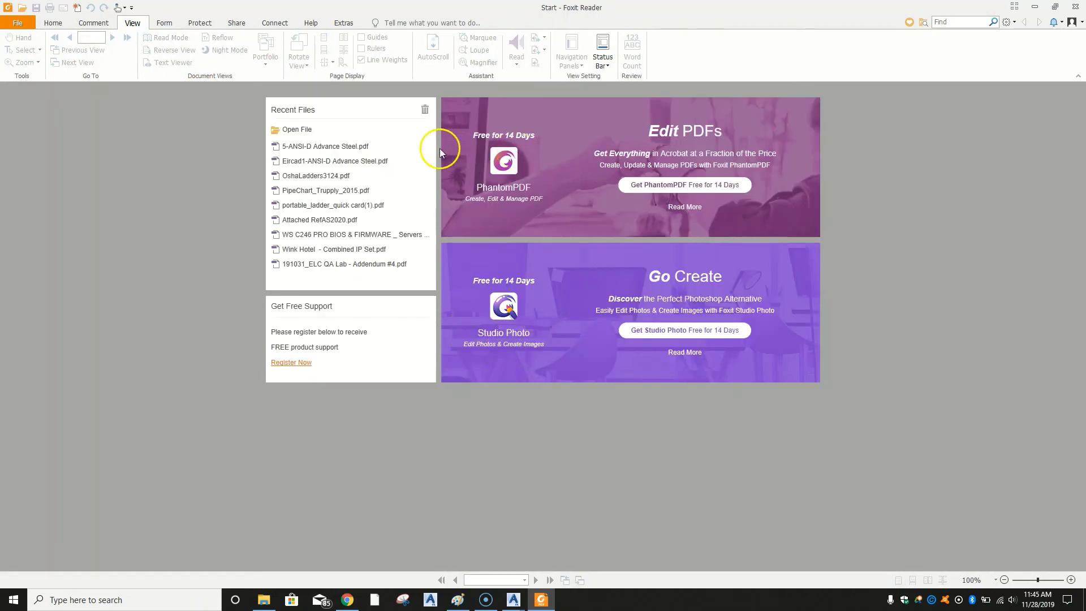
{"action": "left_click", "coordinate": [1058, 7]}
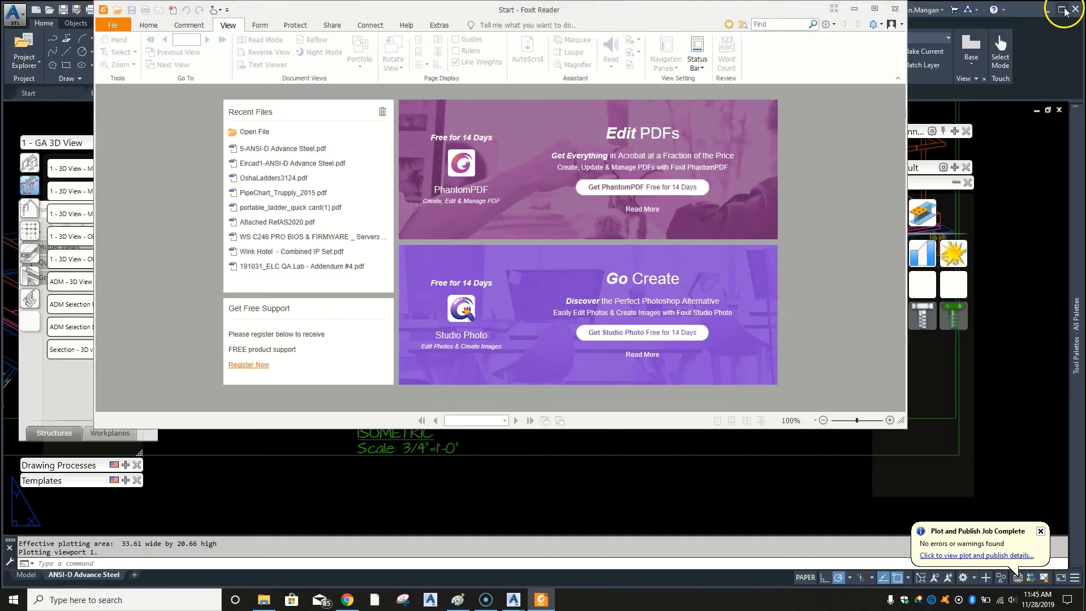
{"action": "left_click", "coordinate": [895, 8]}
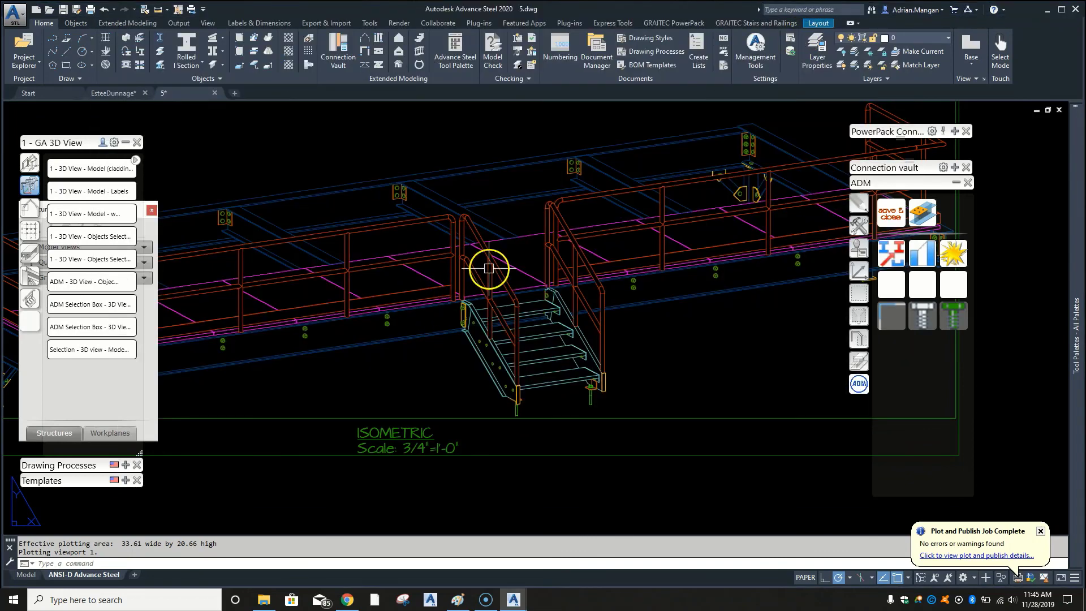
- Collapse the 1 - GA 3D View drawing styles palette over drawing 5
{"action": "scroll", "coordinate": [487, 269], "scroll_direction": "down", "scroll_amount": 4}
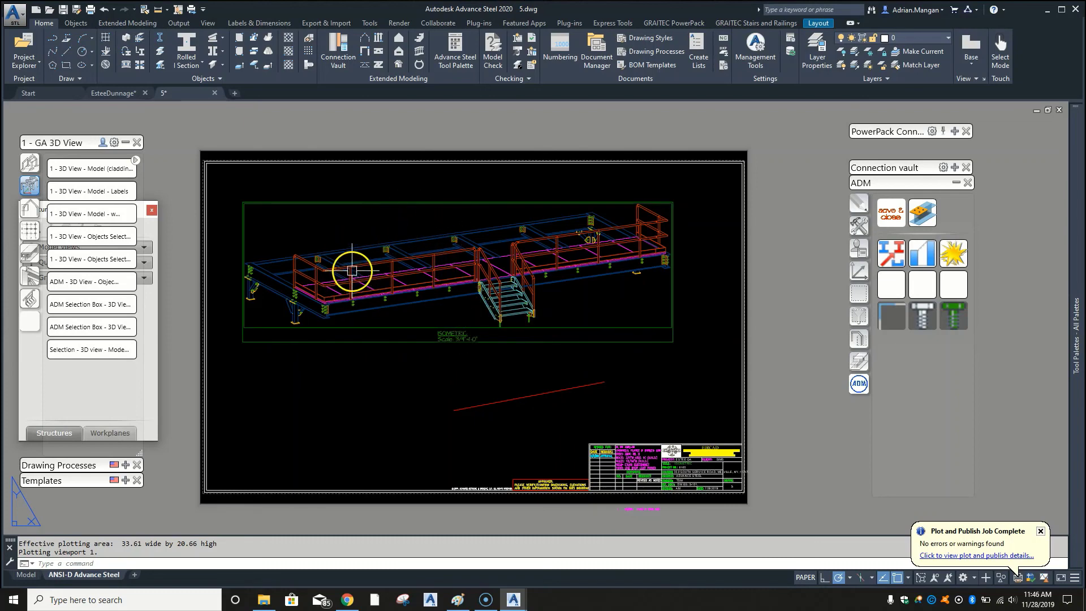
{"action": "scroll", "coordinate": [364, 264], "scroll_direction": "up", "scroll_amount": 2}
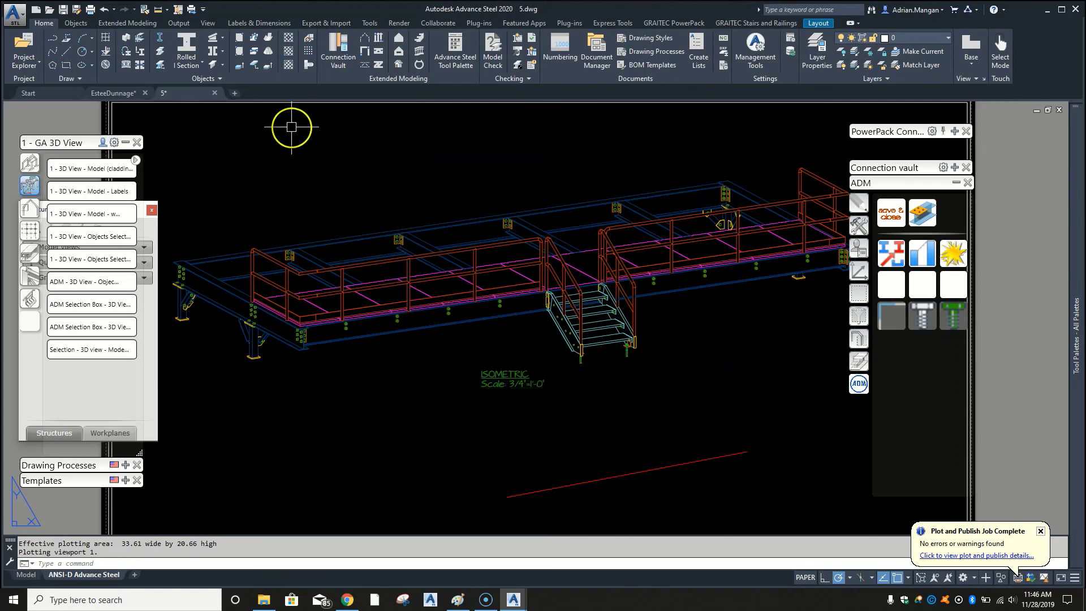
{"action": "left_click", "coordinate": [125, 142]}
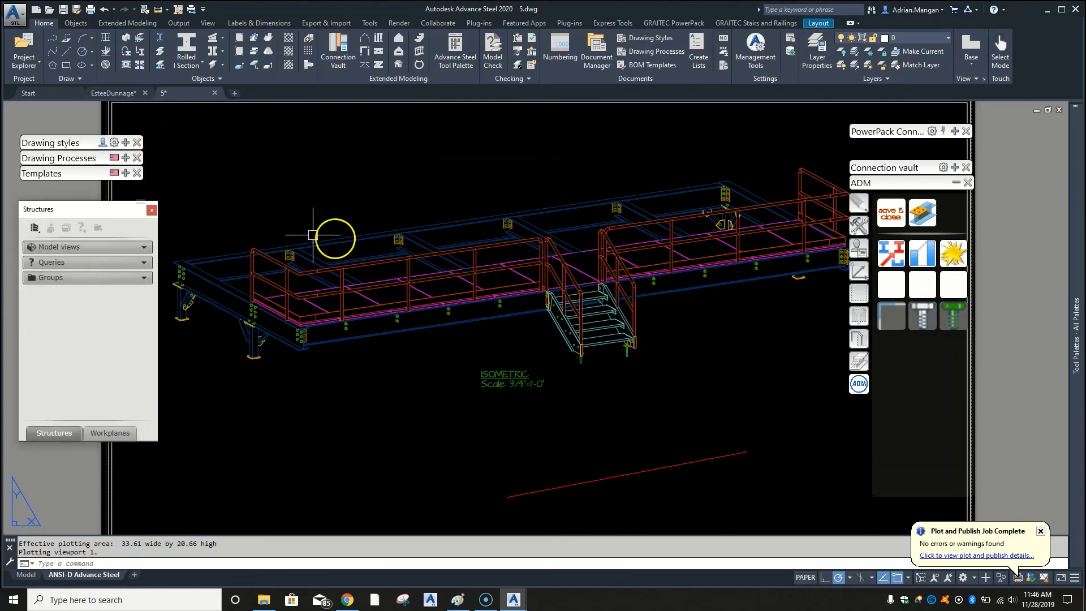